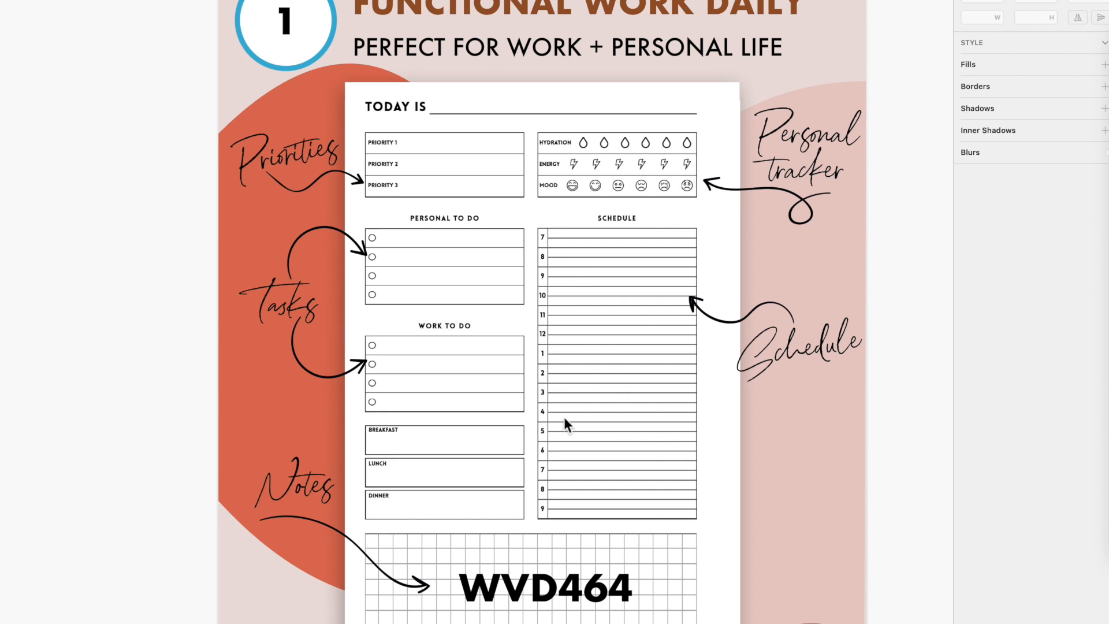
- Review the six daily planner ideas on the infographic, from Functional Work Daily through Organized Daily, and return to the first
{"action": "scroll", "coordinate": [564, 417], "scroll_direction": "down", "scroll_amount": 2}
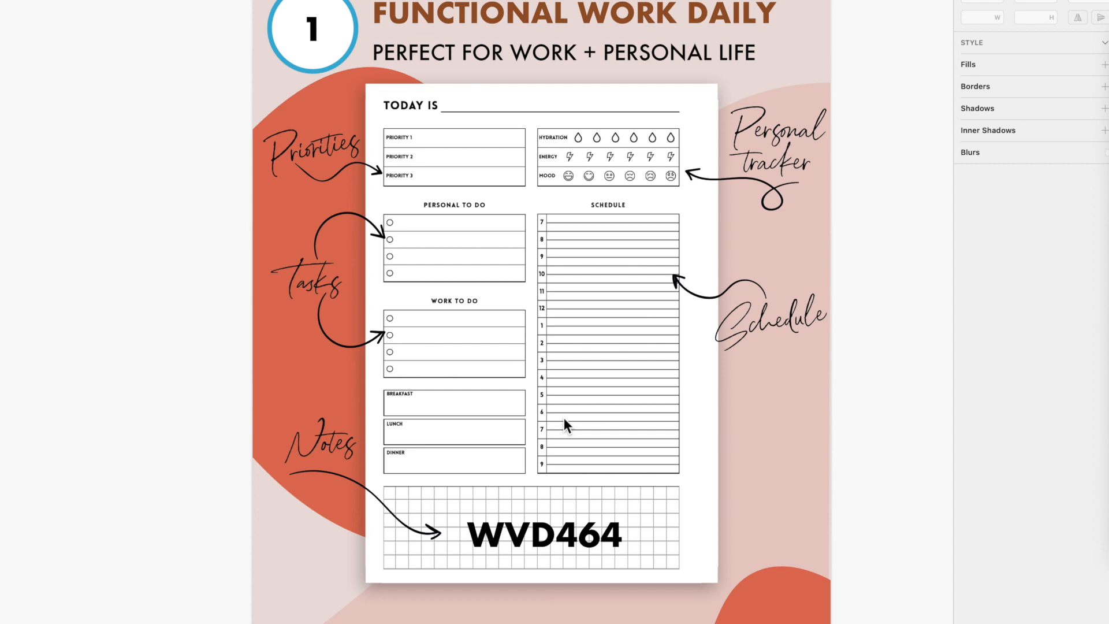
{"action": "scroll", "coordinate": [564, 418], "scroll_direction": "down", "scroll_amount": 10}
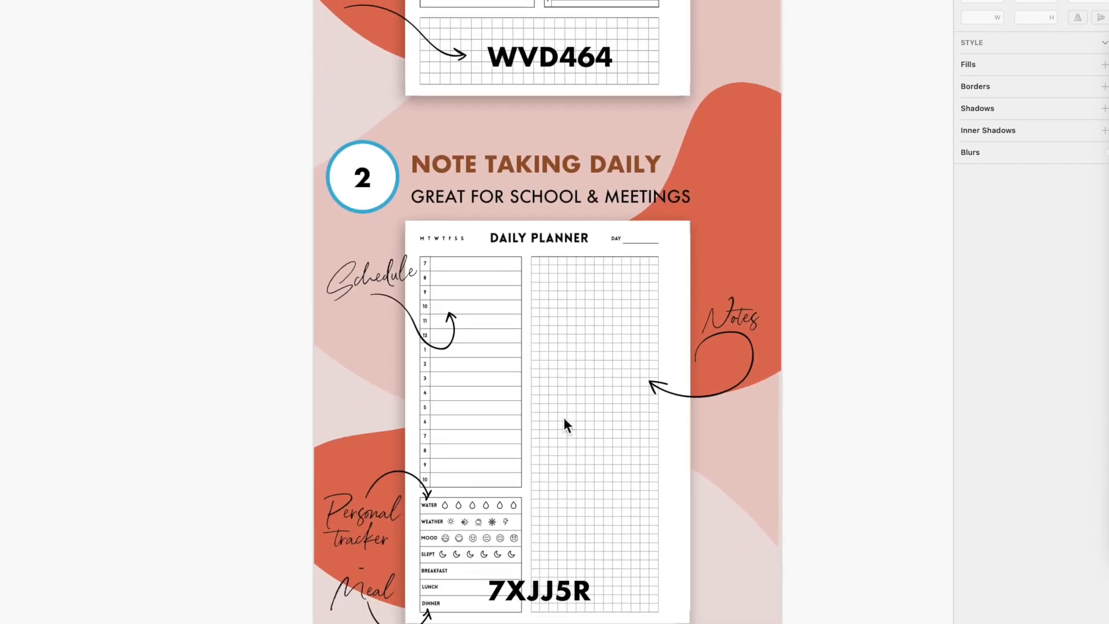
{"action": "scroll", "coordinate": [564, 418], "scroll_direction": "up", "scroll_amount": 5}
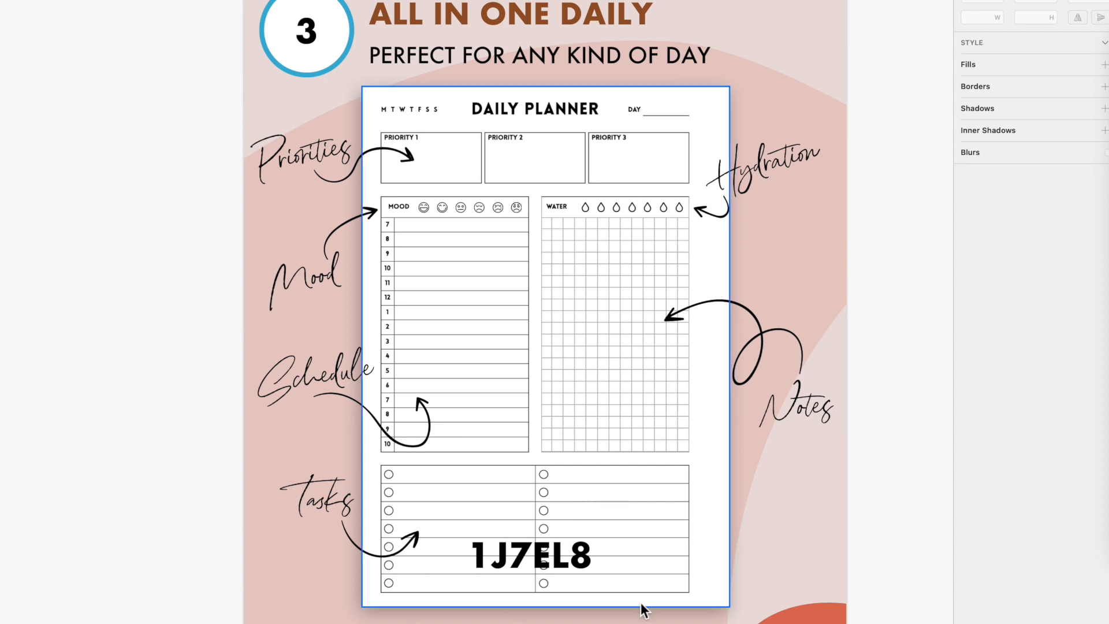
{"action": "scroll", "coordinate": [550, 483], "scroll_direction": "down", "scroll_amount": 12}
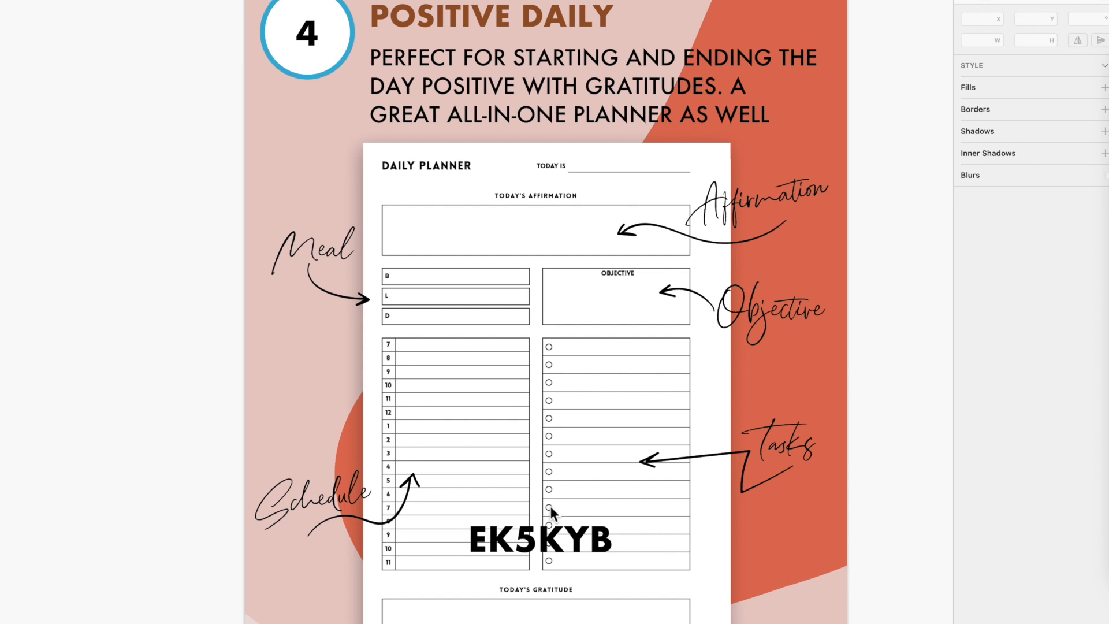
{"action": "scroll", "coordinate": [550, 506], "scroll_direction": "down", "scroll_amount": 1}
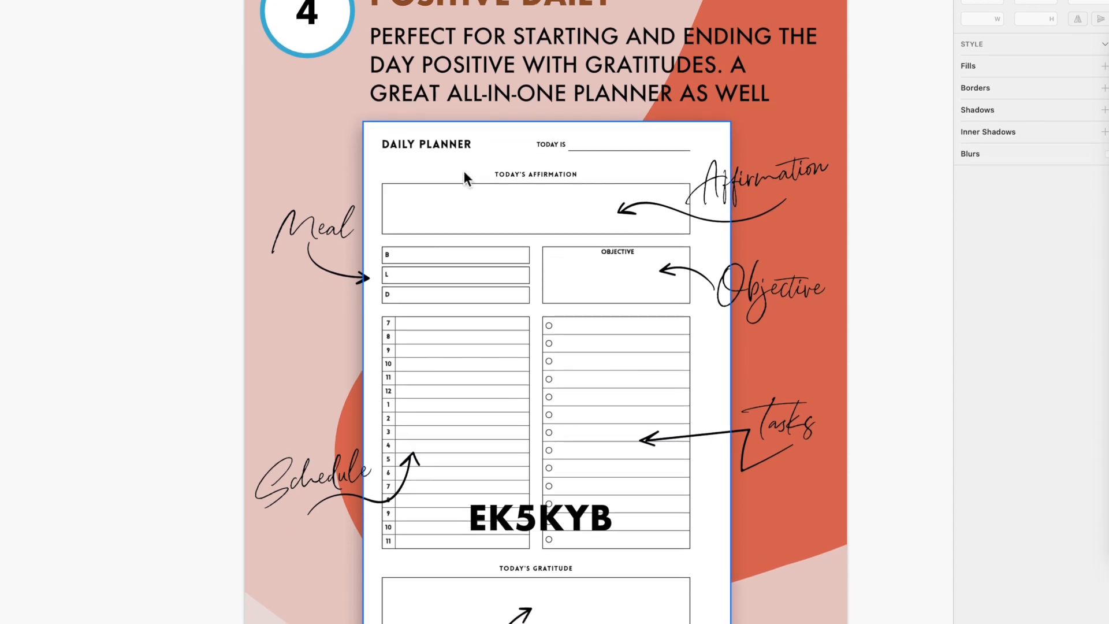
{"action": "scroll", "coordinate": [600, 183], "scroll_direction": "down", "scroll_amount": 8}
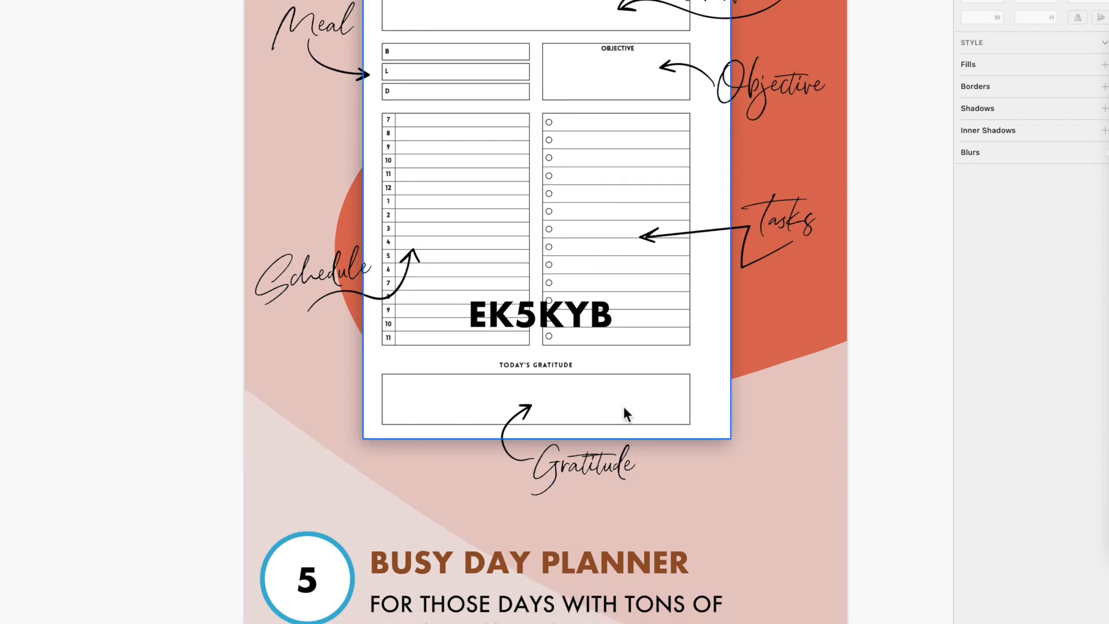
{"action": "scroll", "coordinate": [626, 408], "scroll_direction": "down", "scroll_amount": 10}
{"action": "scroll", "coordinate": [626, 409], "scroll_direction": "down", "scroll_amount": 9}
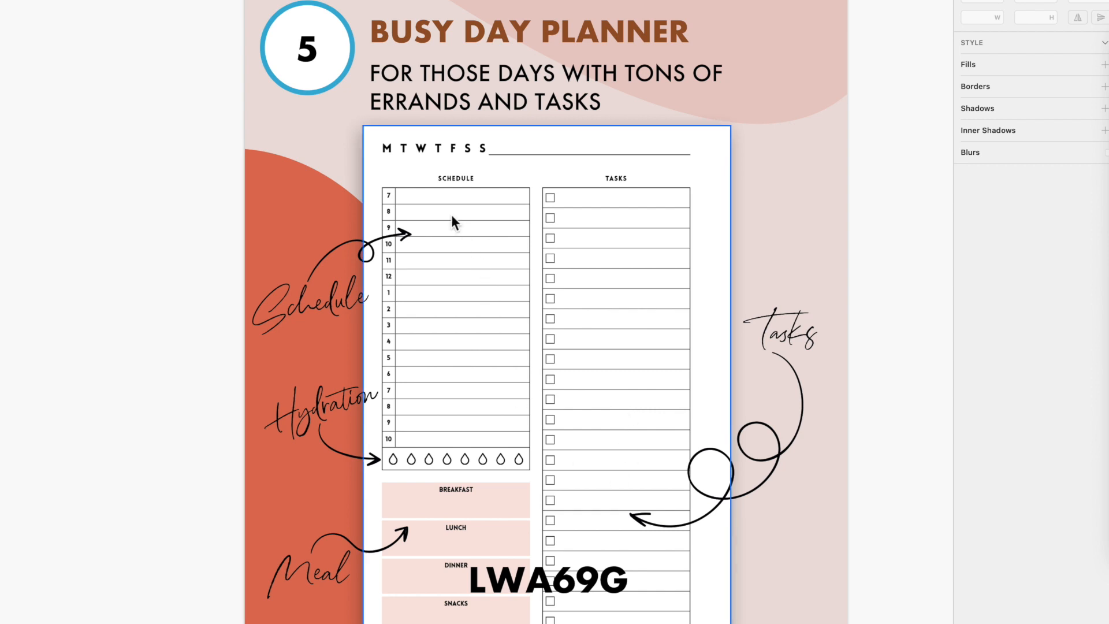
{"action": "scroll", "coordinate": [454, 411], "scroll_direction": "down", "scroll_amount": 4}
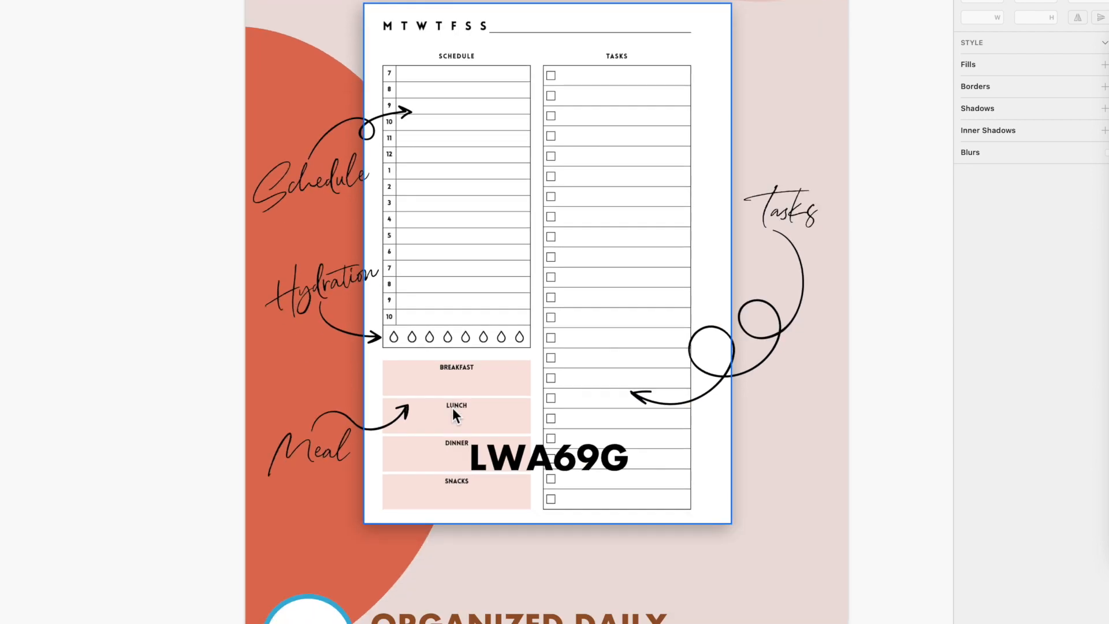
{"action": "scroll", "coordinate": [452, 408], "scroll_direction": "down", "scroll_amount": 1}
{"action": "scroll", "coordinate": [636, 339], "scroll_direction": "down", "scroll_amount": 15}
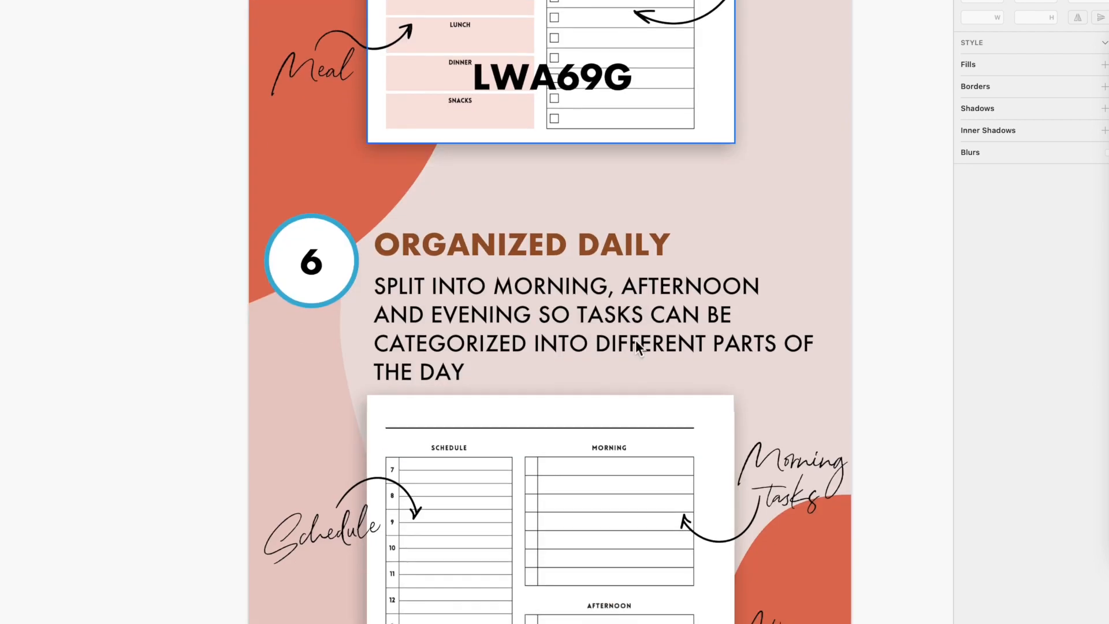
{"action": "scroll", "coordinate": [635, 340], "scroll_direction": "down", "scroll_amount": 2}
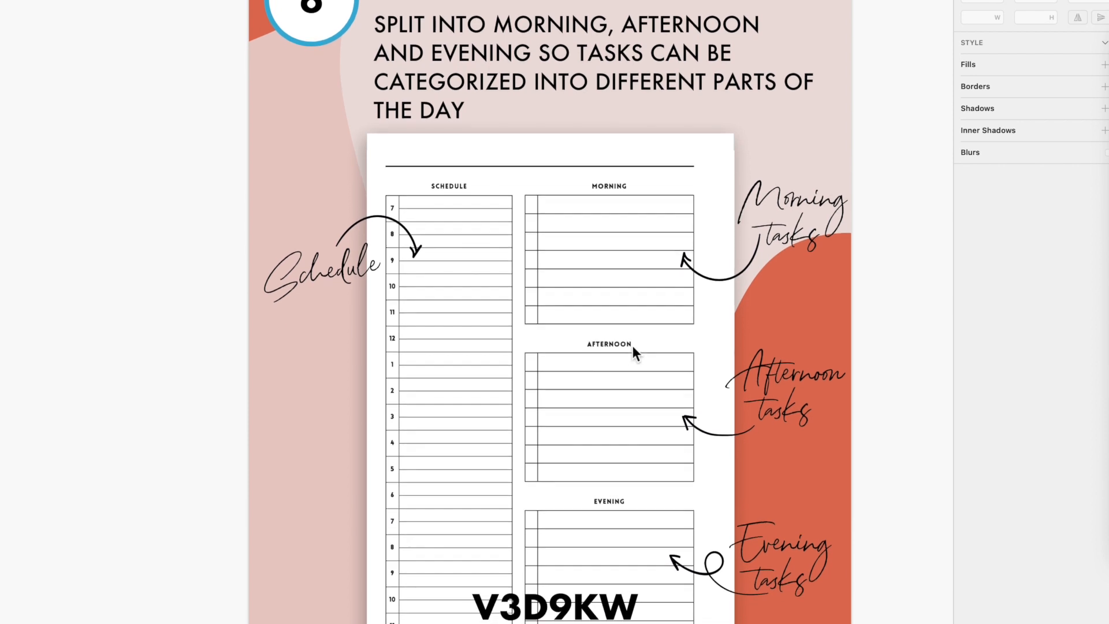
{"action": "scroll", "coordinate": [630, 349], "scroll_direction": "down", "scroll_amount": 2}
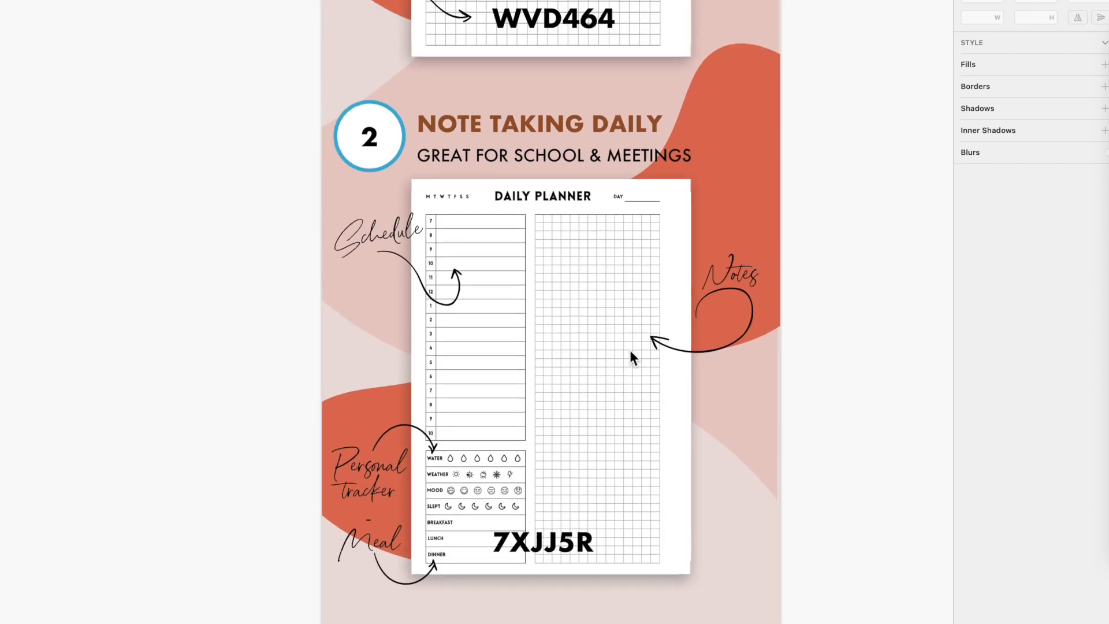
{"action": "scroll", "coordinate": [630, 350], "scroll_direction": "up", "scroll_amount": 10}
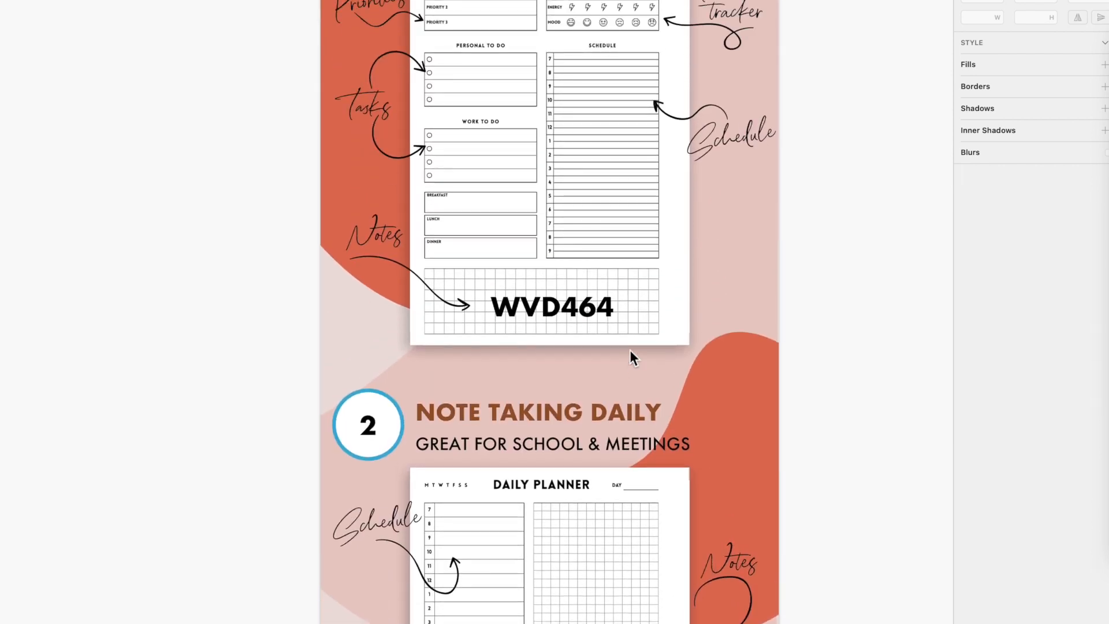
{"action": "scroll", "coordinate": [631, 356], "scroll_direction": "up", "scroll_amount": 10}
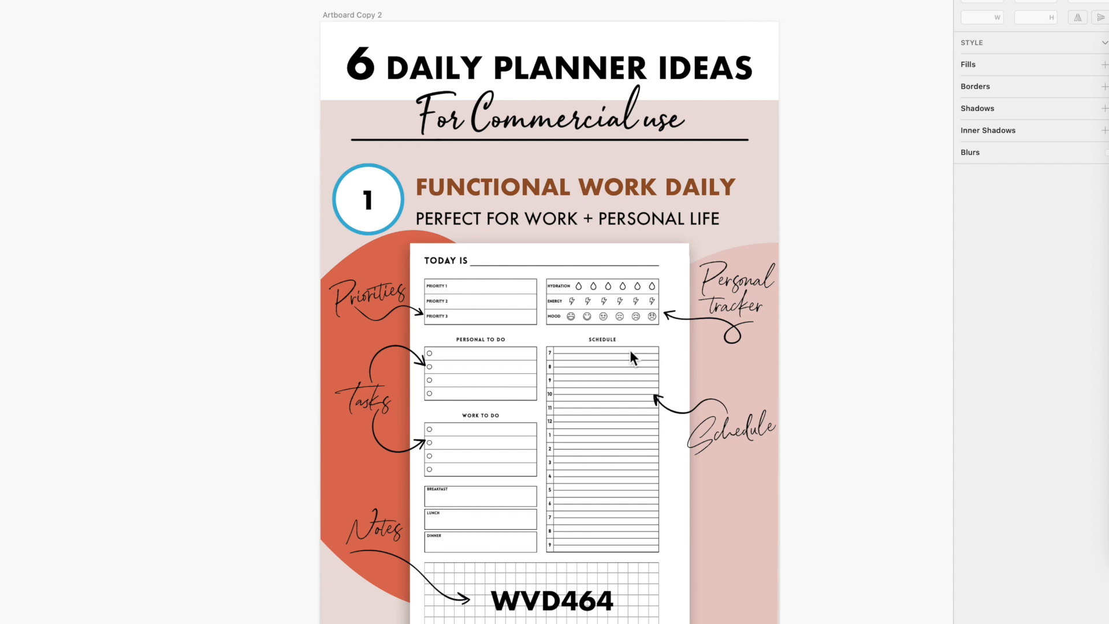
{"action": "scroll", "coordinate": [630, 352], "scroll_direction": "down", "scroll_amount": 3}
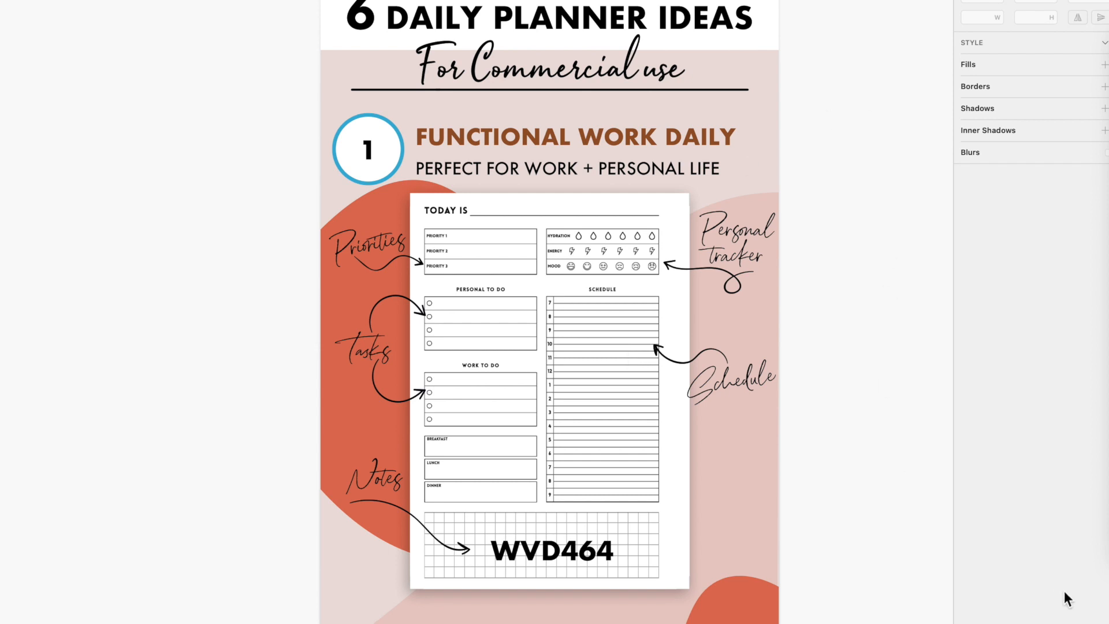
- Switch to the Planify Pro hub and look through the Daily Planners Templates collection
{"action": "left_click_drag", "start_coordinate": [880, 597], "coordinate": [455, 582]}
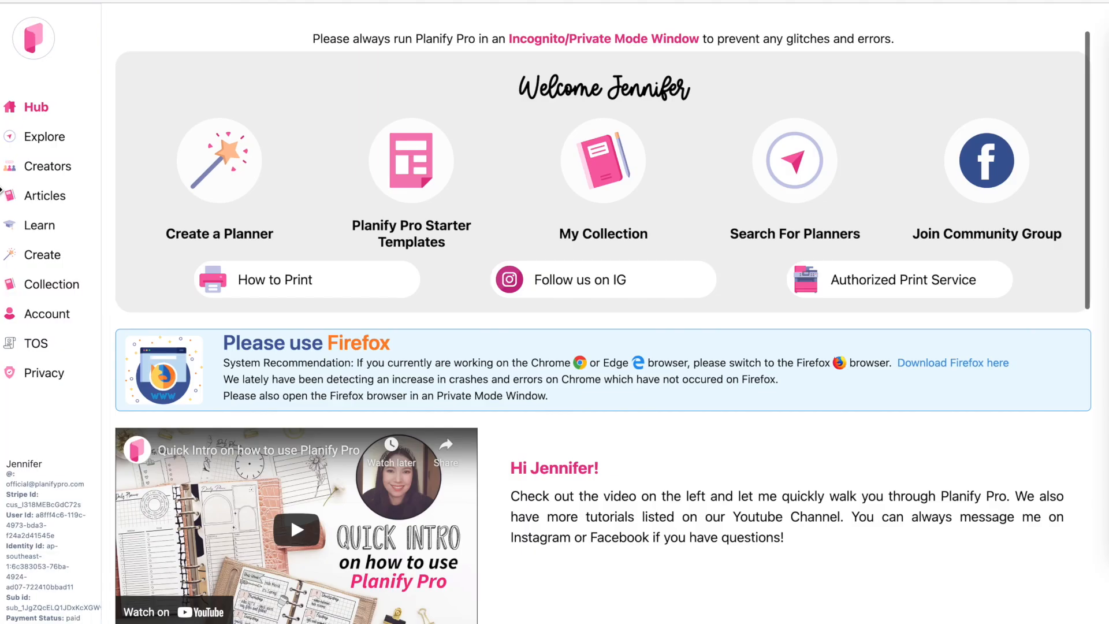
{"action": "scroll", "coordinate": [403, 383], "scroll_direction": "down", "scroll_amount": 10}
{"action": "scroll", "coordinate": [404, 385], "scroll_direction": "down", "scroll_amount": 20}
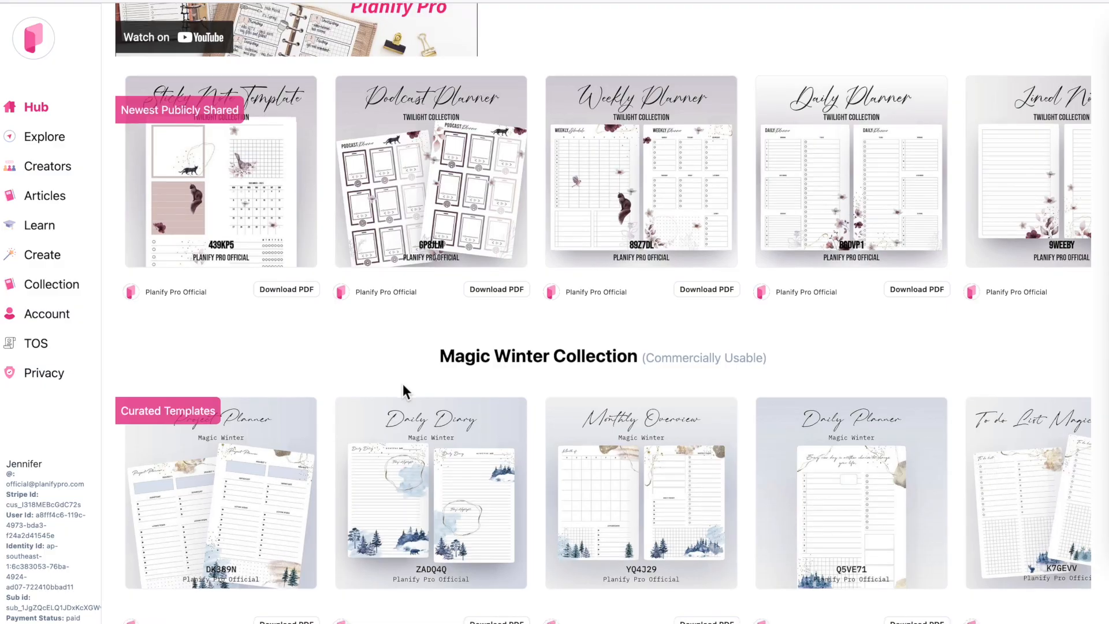
{"action": "scroll", "coordinate": [403, 384], "scroll_direction": "down", "scroll_amount": 20}
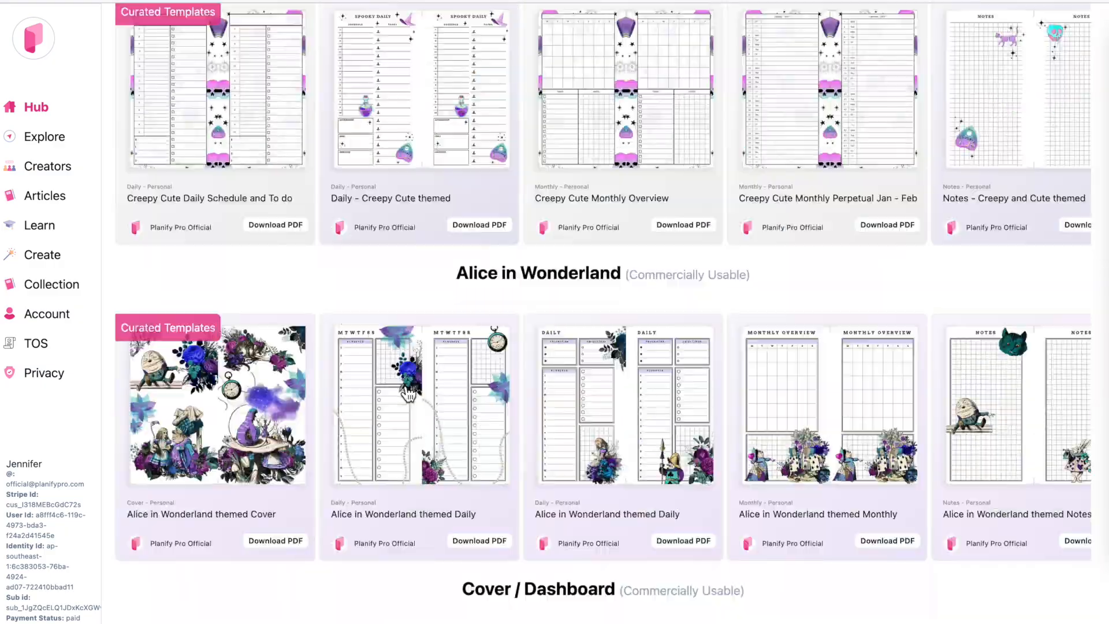
{"action": "scroll", "coordinate": [408, 395], "scroll_direction": "down", "scroll_amount": 4}
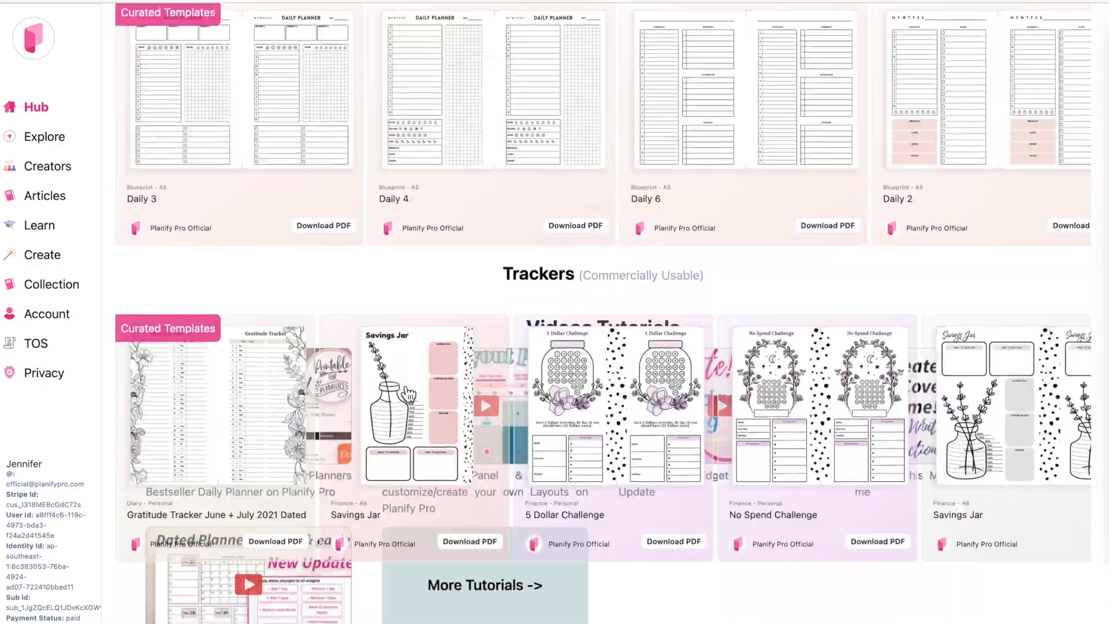
{"action": "scroll", "coordinate": [408, 395], "scroll_direction": "up", "scroll_amount": 8}
{"action": "scroll", "coordinate": [408, 395], "scroll_direction": "down", "scroll_amount": 1}
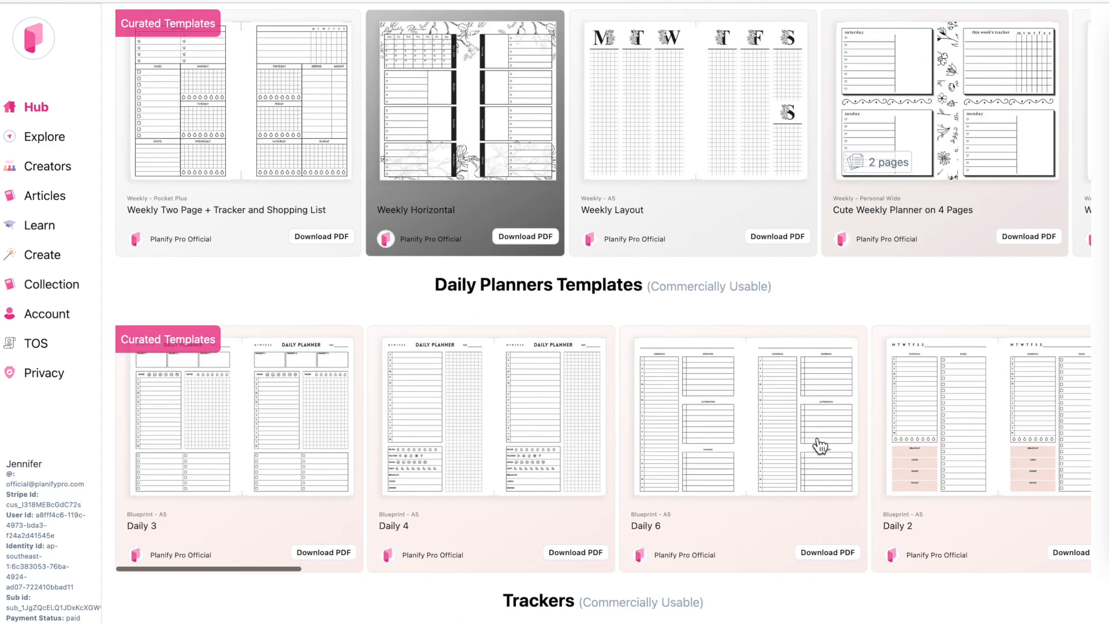
{"action": "scroll", "coordinate": [816, 444], "scroll_direction": "right", "scroll_amount": 10}
{"action": "scroll", "coordinate": [816, 444], "scroll_direction": "left", "scroll_amount": 10}
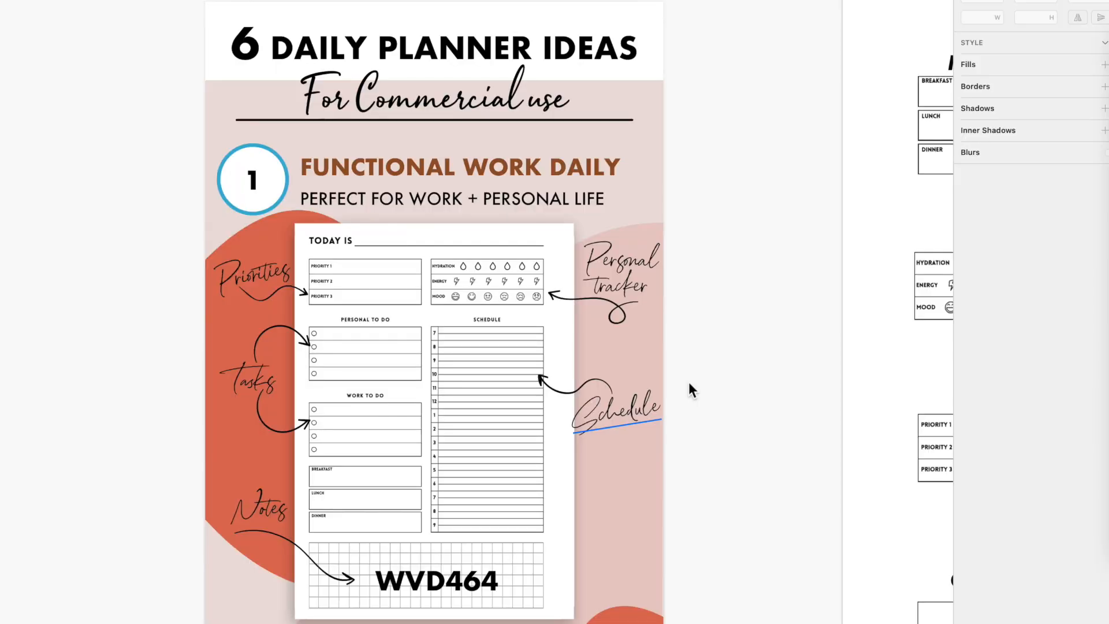
- Switch back to the Sketch design file and examine the Widgets Used for Dailies chart and the separate Daily Planner page beside it
{"action": "scroll", "coordinate": [689, 382], "scroll_direction": "right", "scroll_amount": 12}
{"action": "scroll", "coordinate": [688, 382], "scroll_direction": "up", "scroll_amount": 8}
{"action": "scroll", "coordinate": [689, 382], "scroll_direction": "right", "scroll_amount": 6}
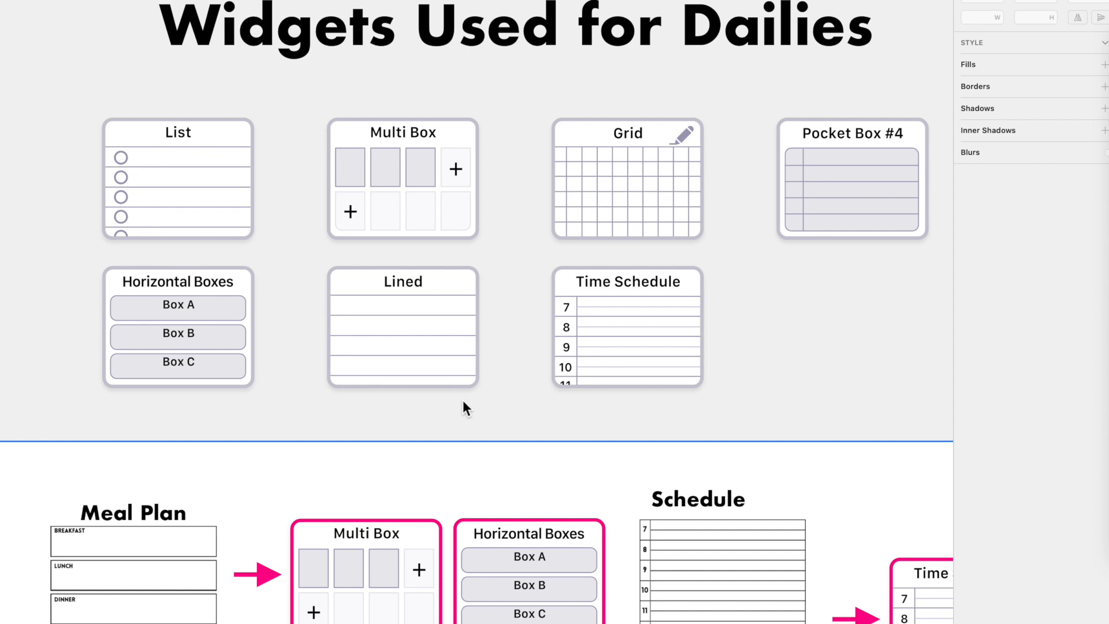
{"action": "scroll", "coordinate": [463, 399], "scroll_direction": "down", "scroll_amount": 5}
{"action": "scroll", "coordinate": [463, 401], "scroll_direction": "down", "scroll_amount": 4}
{"action": "scroll", "coordinate": [462, 400], "scroll_direction": "right", "scroll_amount": 6}
{"action": "scroll", "coordinate": [462, 400], "scroll_direction": "up", "scroll_amount": 2}
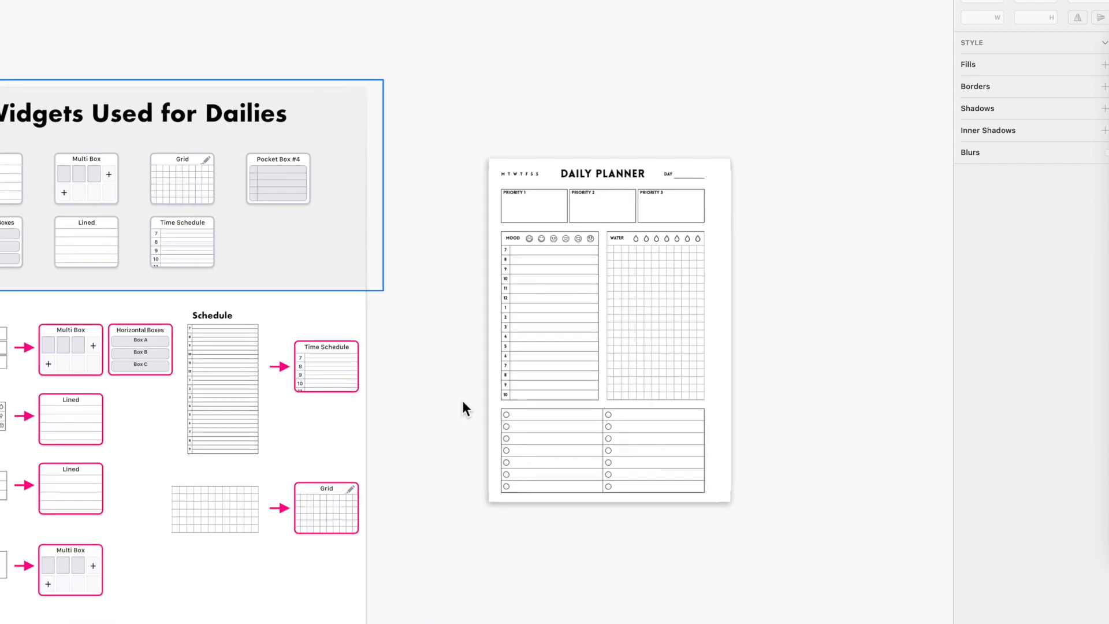
{"action": "scroll", "coordinate": [462, 400], "scroll_direction": "up", "scroll_amount": 5}
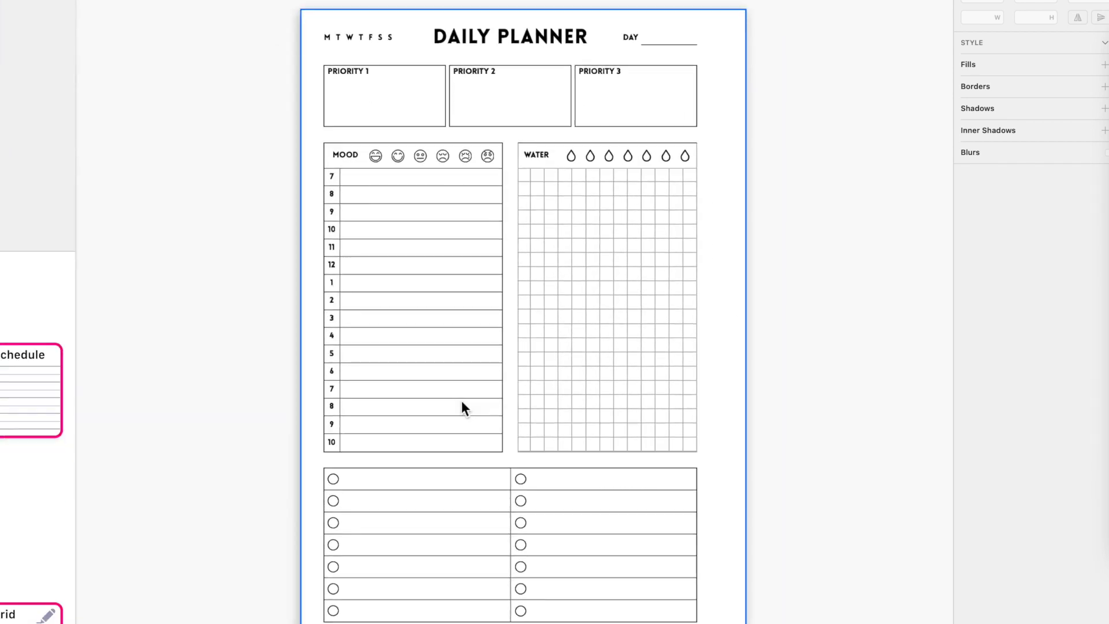
{"action": "scroll", "coordinate": [461, 402], "scroll_direction": "down", "scroll_amount": 1}
{"action": "scroll", "coordinate": [588, 376], "scroll_direction": "down", "scroll_amount": 5}
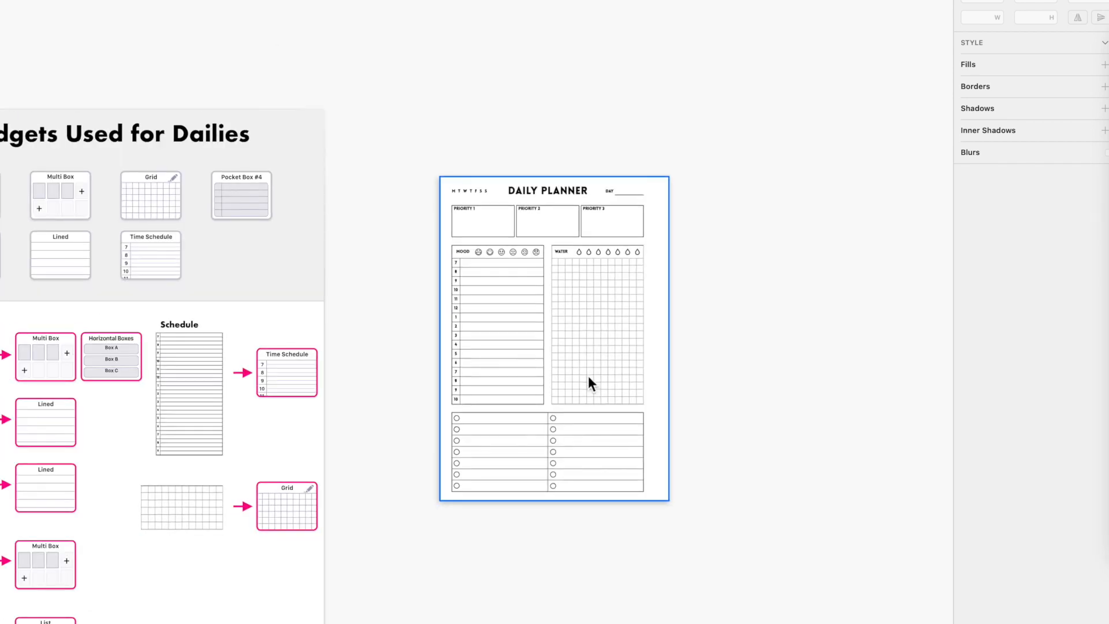
- Examine the All In One Daily planner, idea 3 on the infographic, with its labelled sections
{"action": "scroll", "coordinate": [588, 376], "scroll_direction": "left", "scroll_amount": 10}
{"action": "scroll", "coordinate": [589, 376], "scroll_direction": "down", "scroll_amount": 8}
{"action": "scroll", "coordinate": [487, 259], "scroll_direction": "up", "scroll_amount": 3}
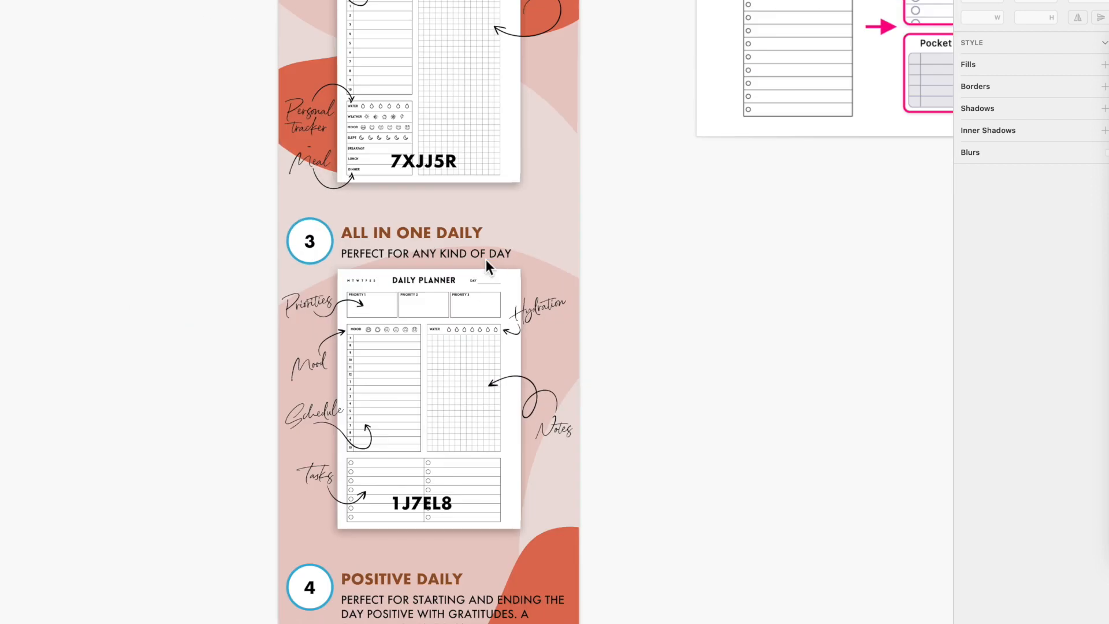
{"action": "scroll", "coordinate": [628, 323], "scroll_direction": "up", "scroll_amount": 3}
{"action": "scroll", "coordinate": [628, 323], "scroll_direction": "down", "scroll_amount": 2}
{"action": "left_click", "coordinate": [428, 457]}
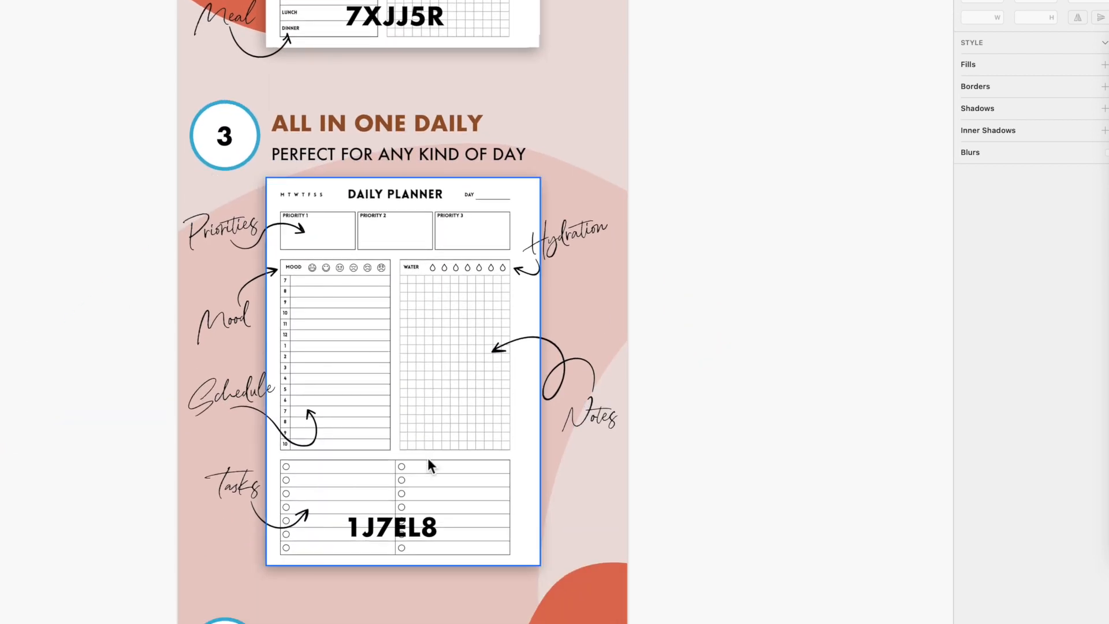
{"action": "scroll", "coordinate": [427, 458], "scroll_direction": "up", "scroll_amount": 3}
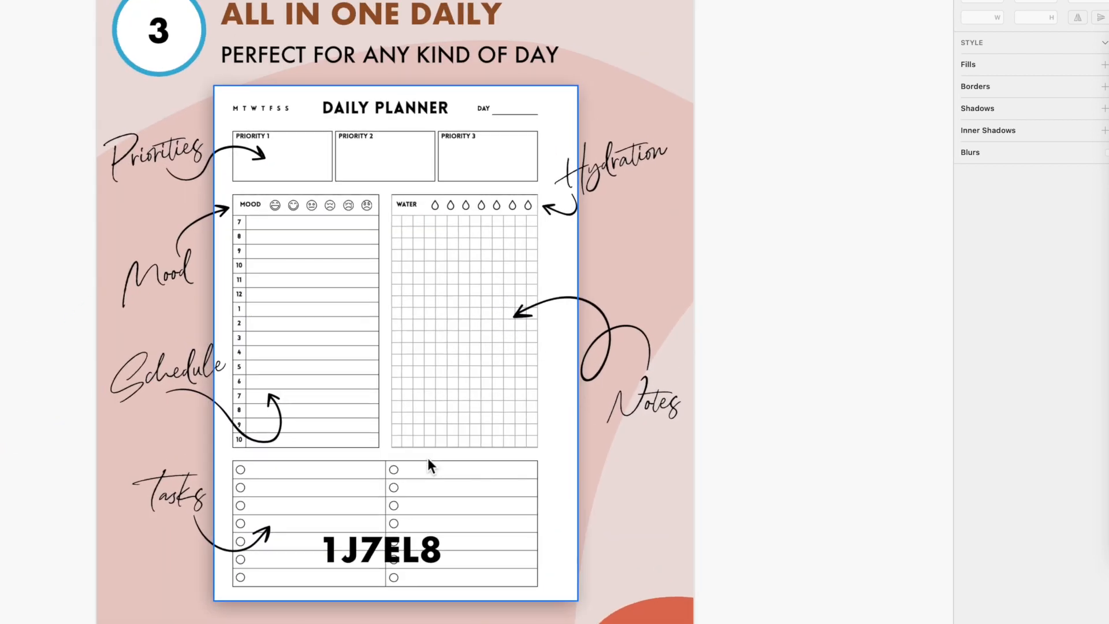
- Move the standalone Daily Planner image beside the widgets chart slightly upward
{"action": "scroll", "coordinate": [427, 458], "scroll_direction": "down", "scroll_amount": 7}
{"action": "scroll", "coordinate": [427, 458], "scroll_direction": "right", "scroll_amount": 8}
{"action": "scroll", "coordinate": [427, 458], "scroll_direction": "up", "scroll_amount": 7}
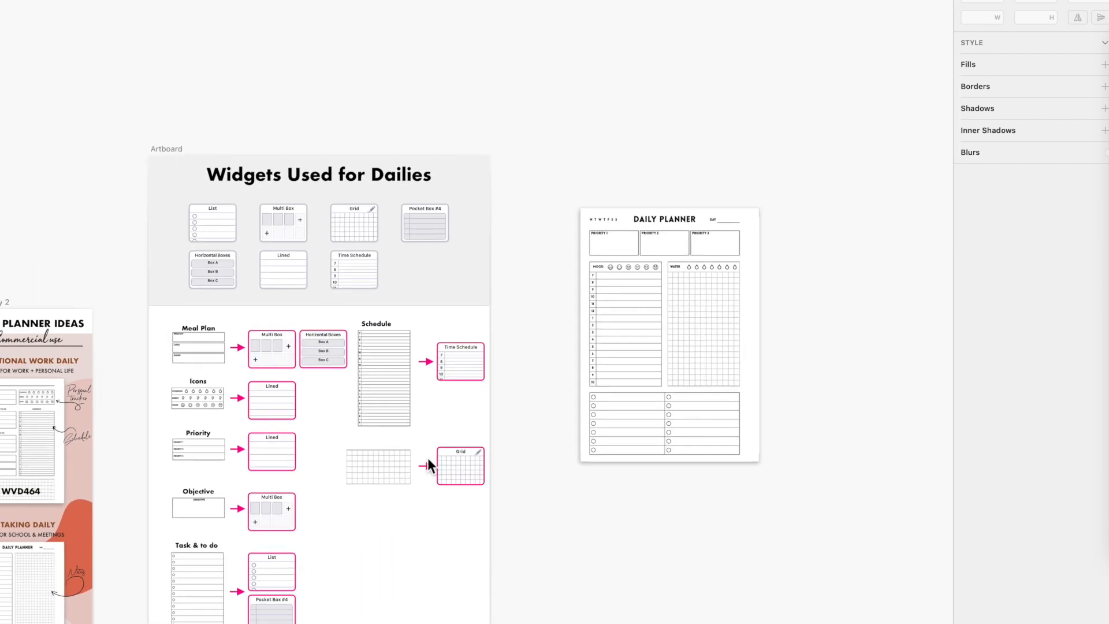
{"action": "scroll", "coordinate": [669, 501], "scroll_direction": "up", "scroll_amount": 6}
{"action": "scroll", "coordinate": [628, 430], "scroll_direction": "up", "scroll_amount": 3}
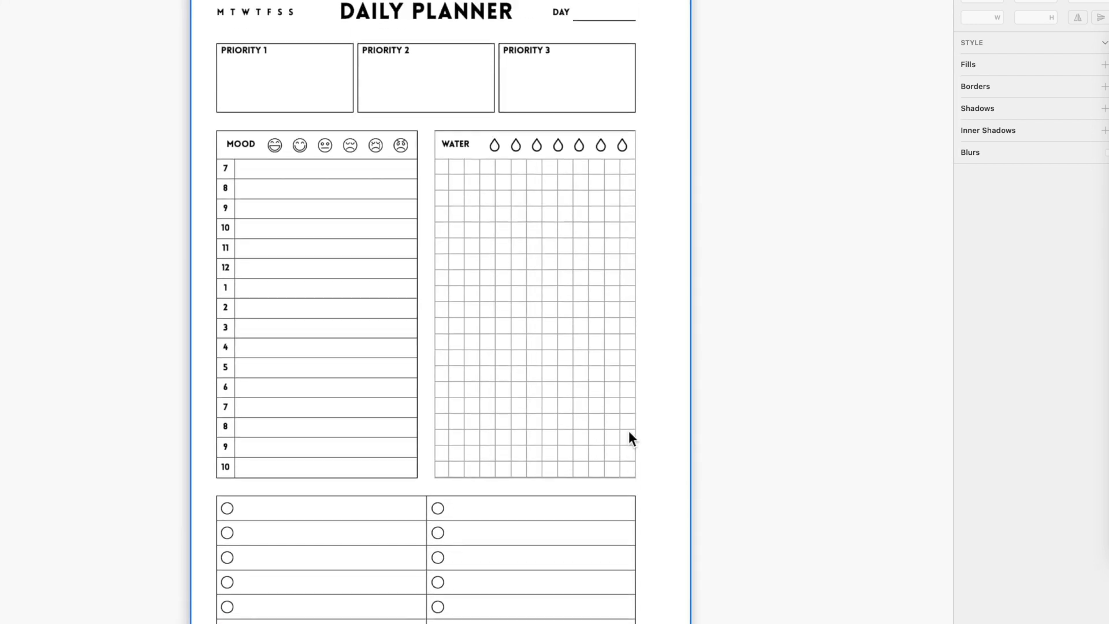
{"action": "scroll", "coordinate": [628, 431], "scroll_direction": "down", "scroll_amount": 2}
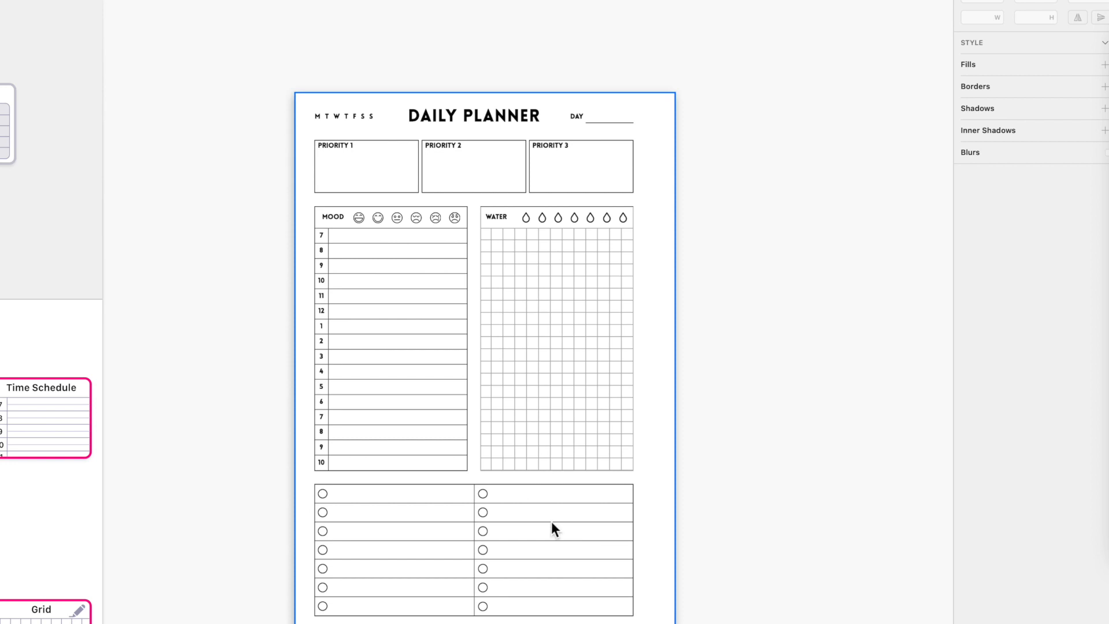
{"action": "left_click", "coordinate": [481, 466]}
{"action": "left_click_drag", "start_coordinate": [480, 467], "coordinate": [473, 418]}
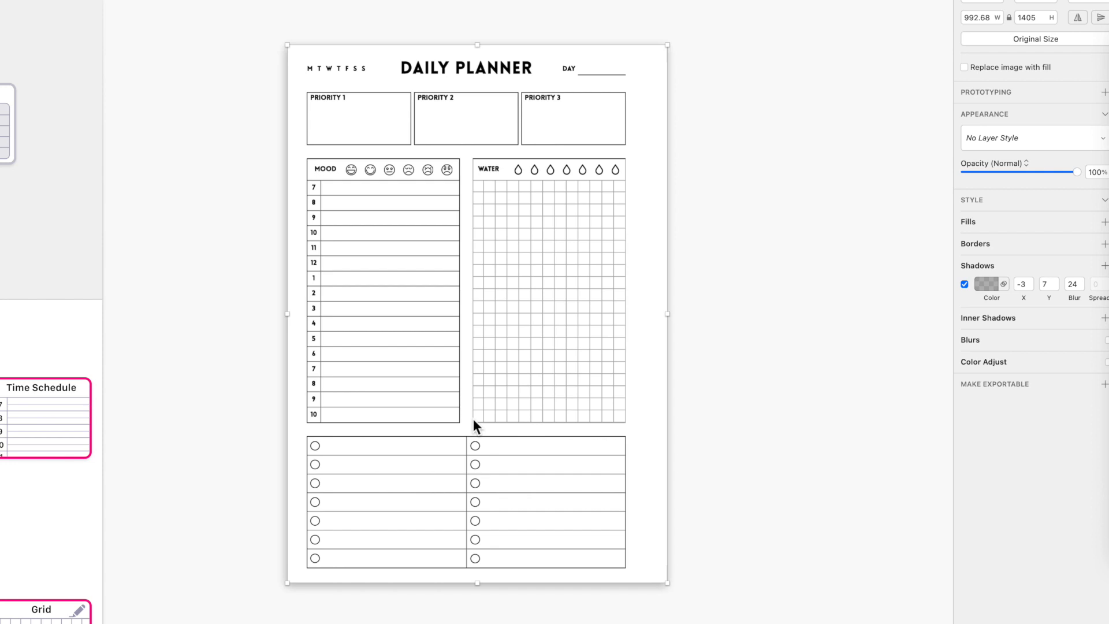
- Cover the three priority boxes with an 861 by 181 rectangle filled with #E7368A at 26% opacity, centred over the section
{"action": "key", "text": "r"}
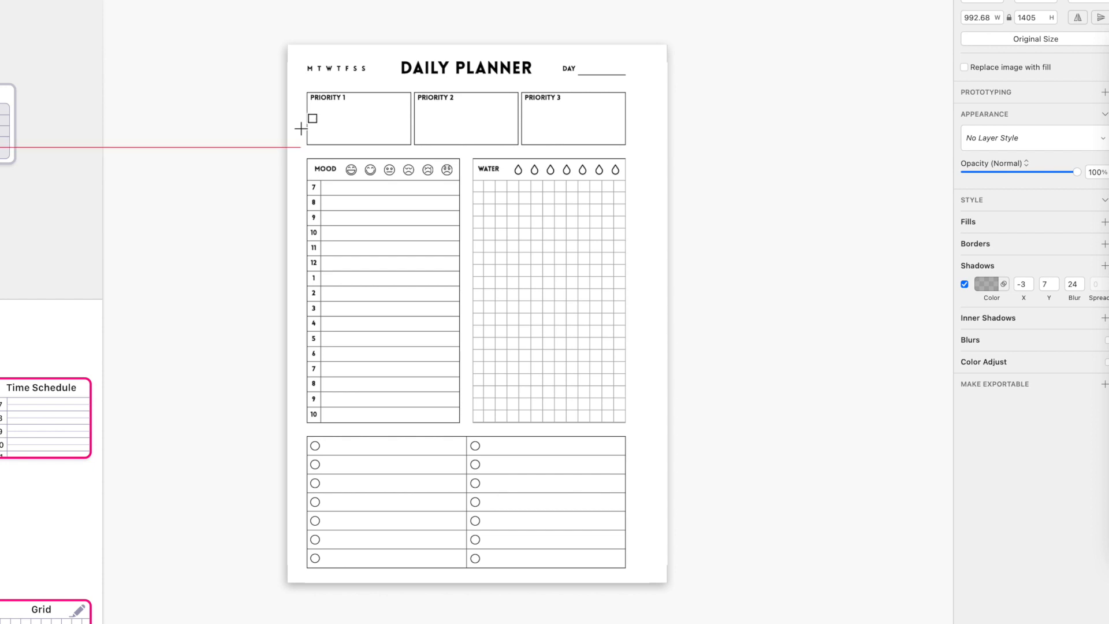
{"action": "scroll", "coordinate": [299, 123], "scroll_direction": "up", "scroll_amount": 5}
{"action": "scroll", "coordinate": [299, 123], "scroll_direction": "up", "scroll_amount": 3}
{"action": "scroll", "coordinate": [299, 123], "scroll_direction": "up", "scroll_amount": 2}
{"action": "scroll", "coordinate": [299, 123], "scroll_direction": "right", "scroll_amount": 2}
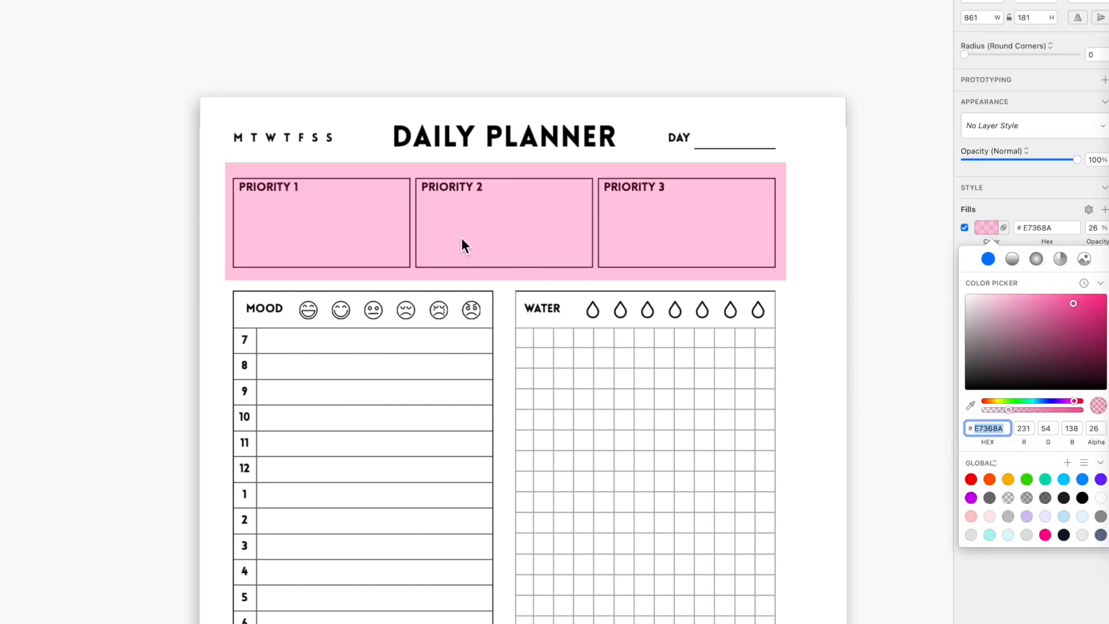
{"action": "mouse_move", "coordinate": [461, 237]}
{"action": "left_mouse_down"}
{"action": "mouse_move", "coordinate": [463, 290]}
{"action": "mouse_move", "coordinate": [465, 242]}
{"action": "left_mouse_up"}
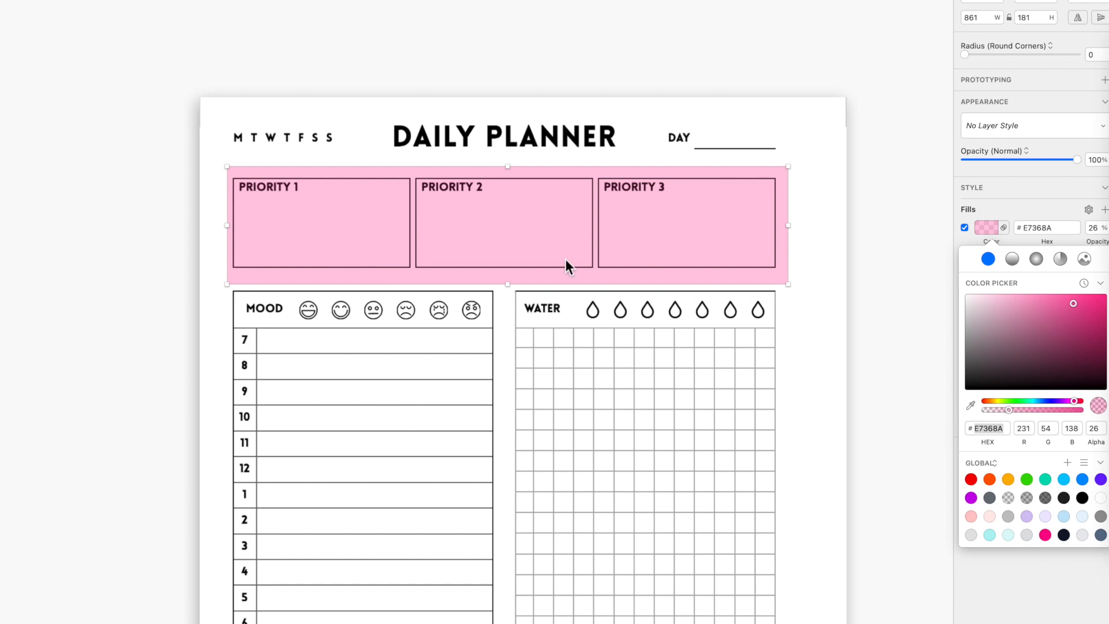
{"action": "scroll", "coordinate": [532, 248], "scroll_direction": "down", "scroll_amount": 3}
{"action": "scroll", "coordinate": [532, 249], "scroll_direction": "left", "scroll_amount": 5}
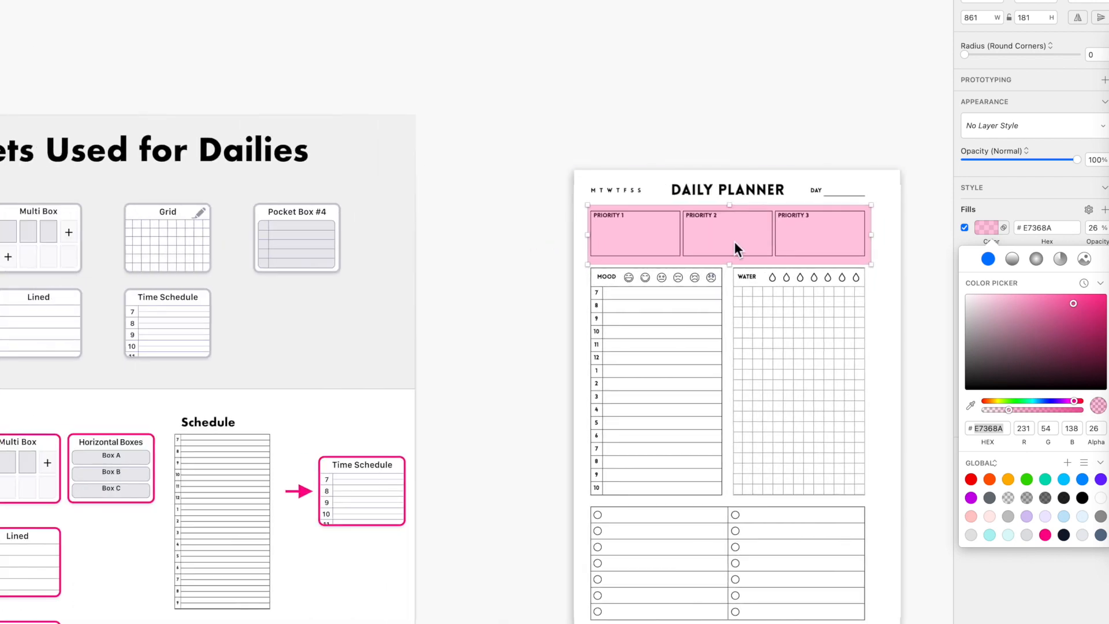
- Place a copy of the Multi Box widget from the widgets chart beside the planner's priority section
{"action": "scroll", "coordinate": [328, 243], "scroll_direction": "left", "scroll_amount": 5}
{"action": "left_click", "coordinate": [222, 247]}
{"action": "left_click_drag", "start_coordinate": [227, 244], "coordinate": [693, 237]}
{"action": "scroll", "coordinate": [693, 238], "scroll_direction": "up", "scroll_amount": 5}
{"action": "scroll", "coordinate": [693, 237], "scroll_direction": "up", "scroll_amount": 2}
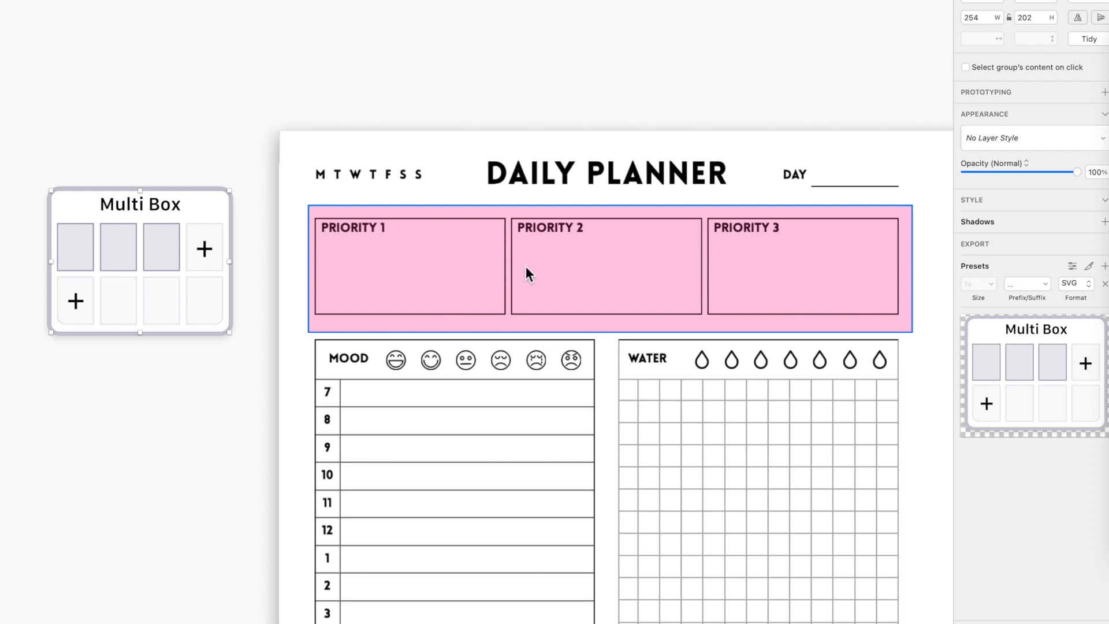
- Cover the mood and hourly schedule section with a copy of the pink highlight, resized to 415 by 703
{"action": "scroll", "coordinate": [526, 267], "scroll_direction": "down", "scroll_amount": 2}
{"action": "scroll", "coordinate": [526, 268], "scroll_direction": "down", "scroll_amount": 4}
{"action": "left_click_drag", "start_coordinate": [551, 177], "coordinate": [553, 264]}
{"action": "left_click_drag", "start_coordinate": [783, 326], "coordinate": [575, 568]}
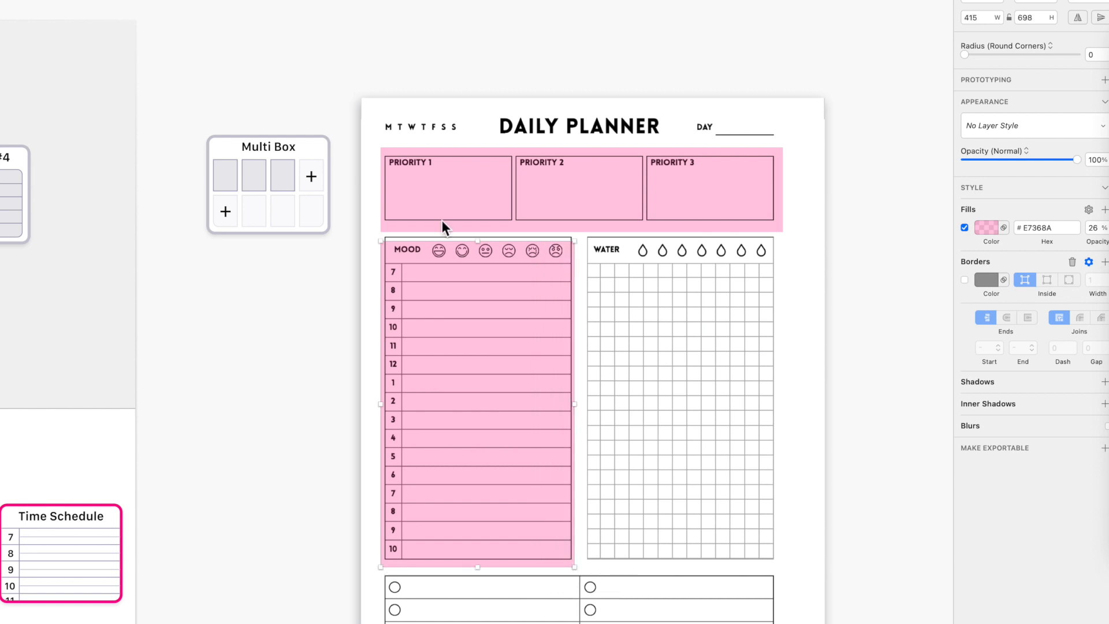
{"action": "left_click_drag", "start_coordinate": [480, 243], "coordinate": [480, 239]}
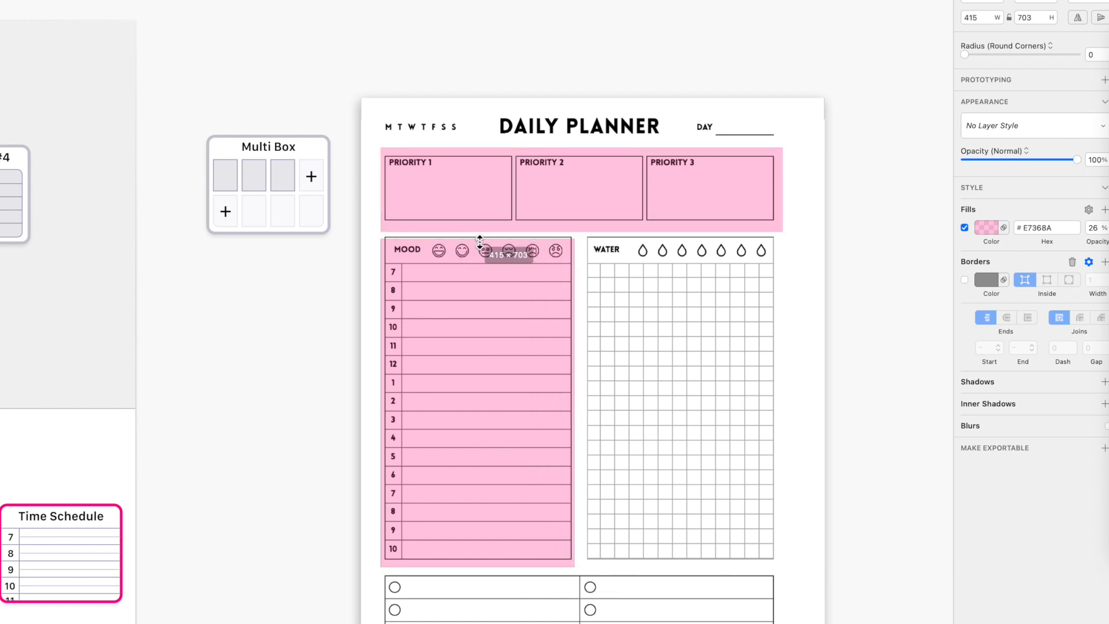
- Place a copy of the Time Schedule widget from the chart beside the planner's hourly schedule section
{"action": "scroll", "coordinate": [480, 243], "scroll_direction": "left", "scroll_amount": 6}
{"action": "scroll", "coordinate": [480, 243], "scroll_direction": "down", "scroll_amount": 3}
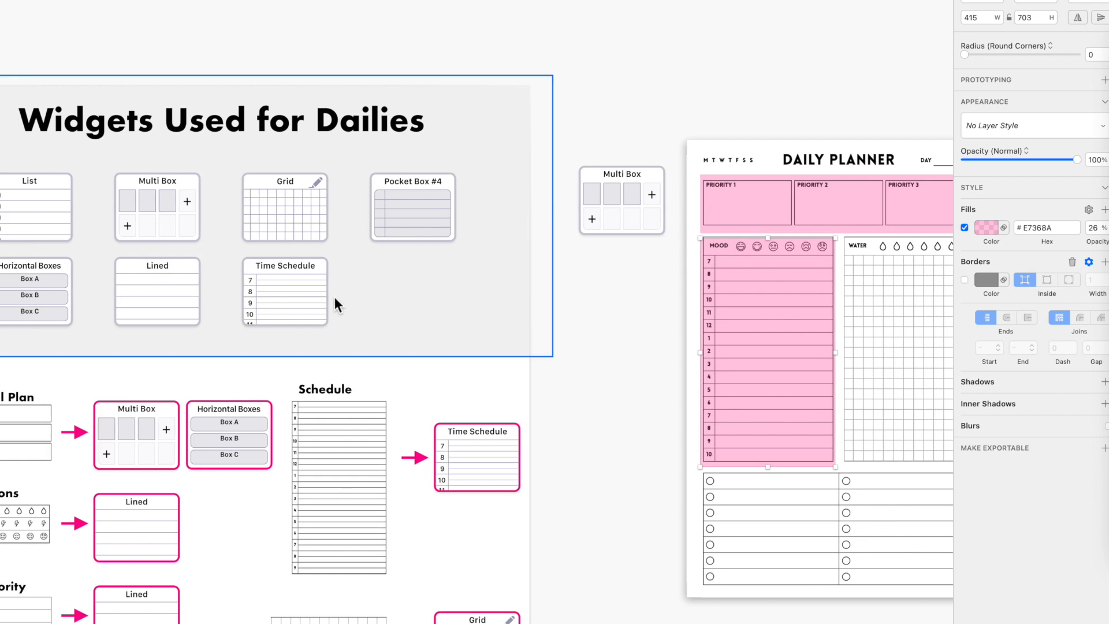
{"action": "left_click", "coordinate": [297, 302]}
{"action": "left_click_drag", "start_coordinate": [297, 303], "coordinate": [613, 318]}
{"action": "scroll", "coordinate": [668, 376], "scroll_direction": "right", "scroll_amount": 3}
{"action": "scroll", "coordinate": [736, 212], "scroll_direction": "up", "scroll_amount": 5}
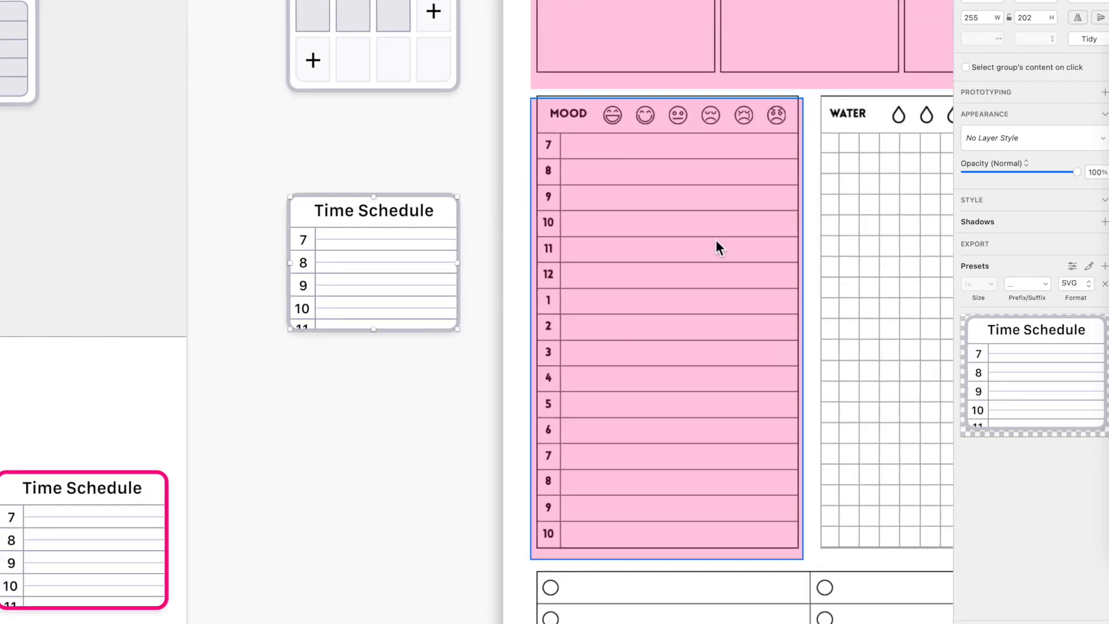
- Cover the water and grid section with a copy of the highlight and place a copy of the Grid widget beside it
{"action": "scroll", "coordinate": [744, 266], "scroll_direction": "down", "scroll_amount": 3}
{"action": "scroll", "coordinate": [705, 243], "scroll_direction": "right", "scroll_amount": 3}
{"action": "left_click", "coordinate": [440, 248]}
{"action": "left_click_drag", "start_coordinate": [440, 247], "coordinate": [667, 240]}
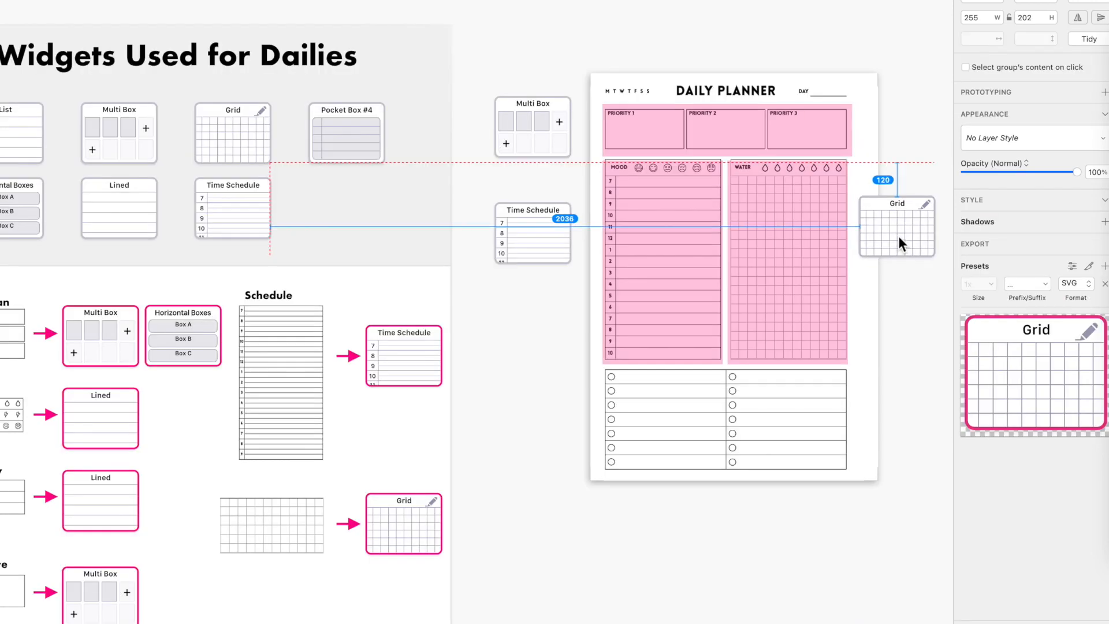
{"action": "left_click_drag", "start_coordinate": [899, 236], "coordinate": [920, 238]}
- Cover the two-column checklist with another copy of the highlight, resized to 846 by 341
{"action": "scroll", "coordinate": [665, 287], "scroll_direction": "right", "scroll_amount": 3}
{"action": "left_click", "coordinate": [665, 286]}
{"action": "mouse_move", "coordinate": [666, 383]}
{"action": "left_mouse_down"}
{"action": "mouse_move", "coordinate": [667, 403]}
{"action": "mouse_move", "coordinate": [664, 390]}
{"action": "left_mouse_up"}
{"action": "scroll", "coordinate": [664, 390], "scroll_direction": "up", "scroll_amount": 3}
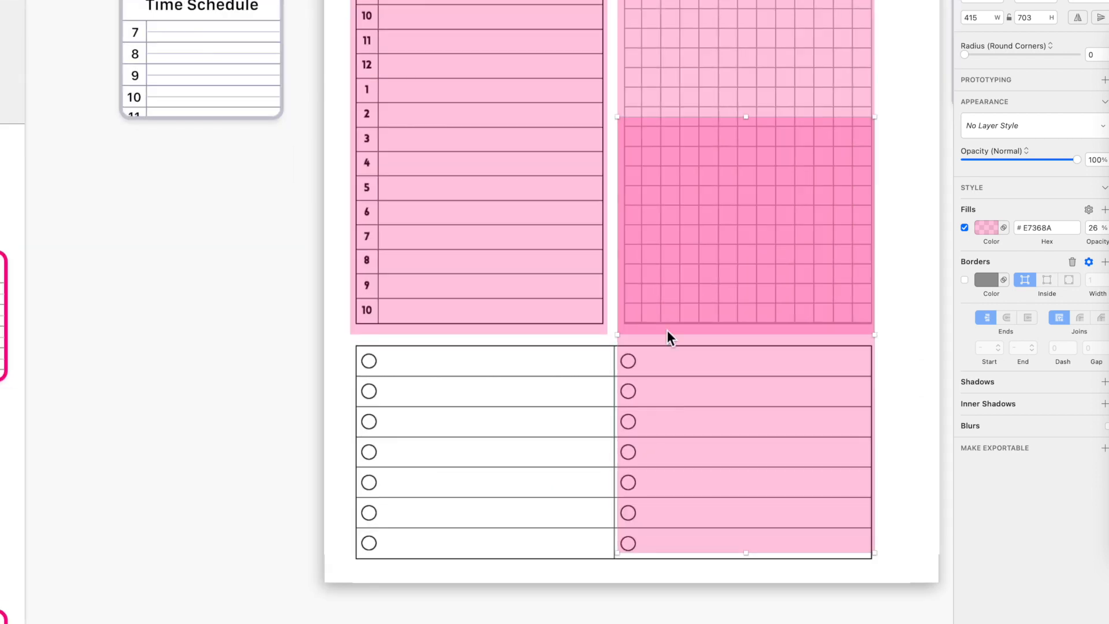
{"action": "left_click_drag", "start_coordinate": [622, 121], "coordinate": [351, 347]}
{"action": "left_click_drag", "start_coordinate": [613, 553], "coordinate": [617, 559]}
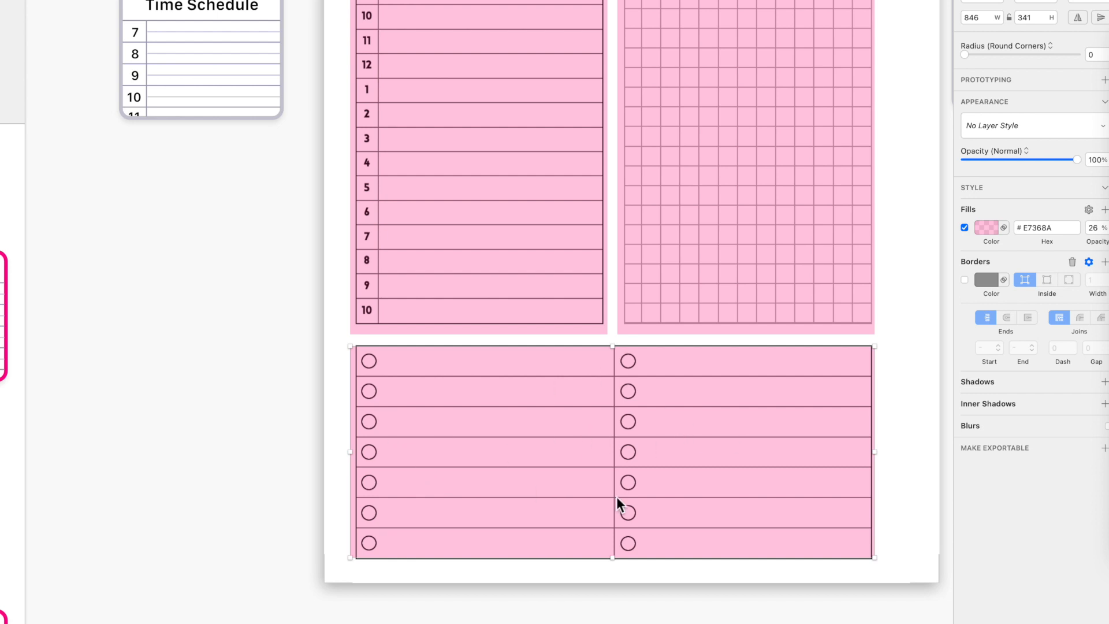
- Place a copy of the List widget from the chart beside the planner's checklist section
{"action": "scroll", "coordinate": [616, 497], "scroll_direction": "down", "scroll_amount": 5}
{"action": "scroll", "coordinate": [104, 194], "scroll_direction": "left", "scroll_amount": 5}
{"action": "left_click", "coordinate": [75, 185]}
{"action": "left_click_drag", "start_coordinate": [75, 185], "coordinate": [620, 477]}
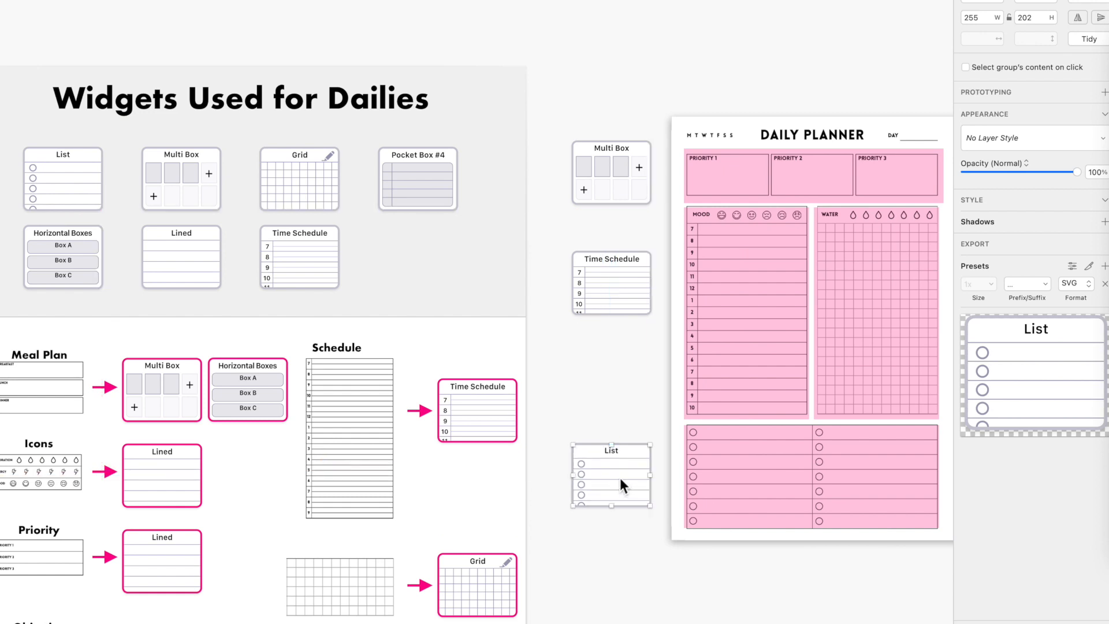
{"action": "scroll", "coordinate": [619, 477], "scroll_direction": "right", "scroll_amount": 5}
{"action": "scroll", "coordinate": [619, 477], "scroll_direction": "up", "scroll_amount": 3}
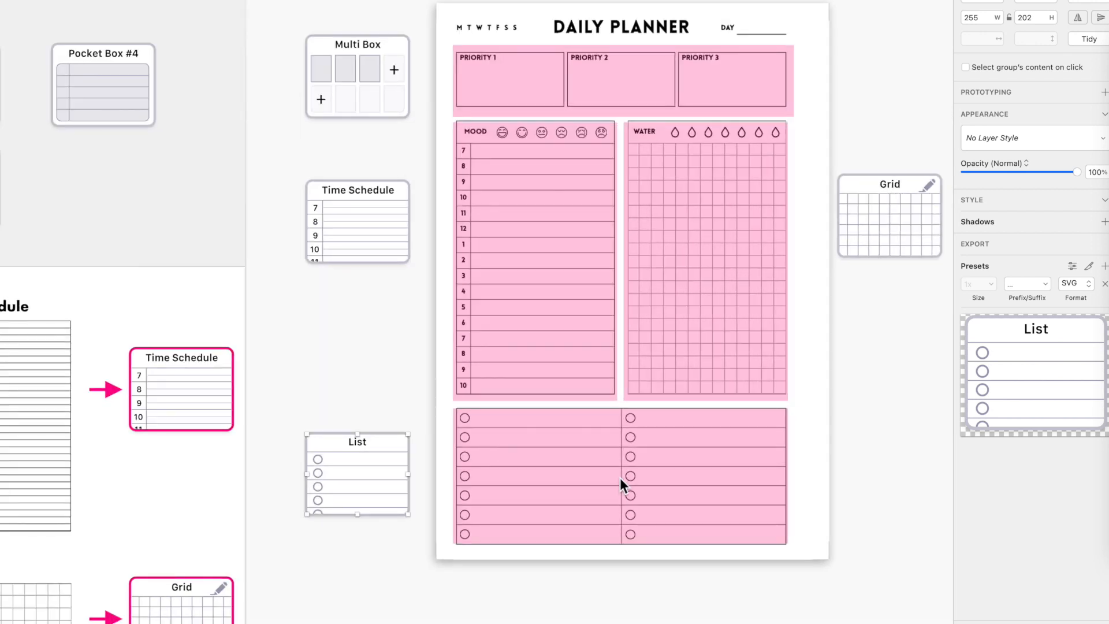
{"action": "scroll", "coordinate": [619, 477], "scroll_direction": "up", "scroll_amount": 2}
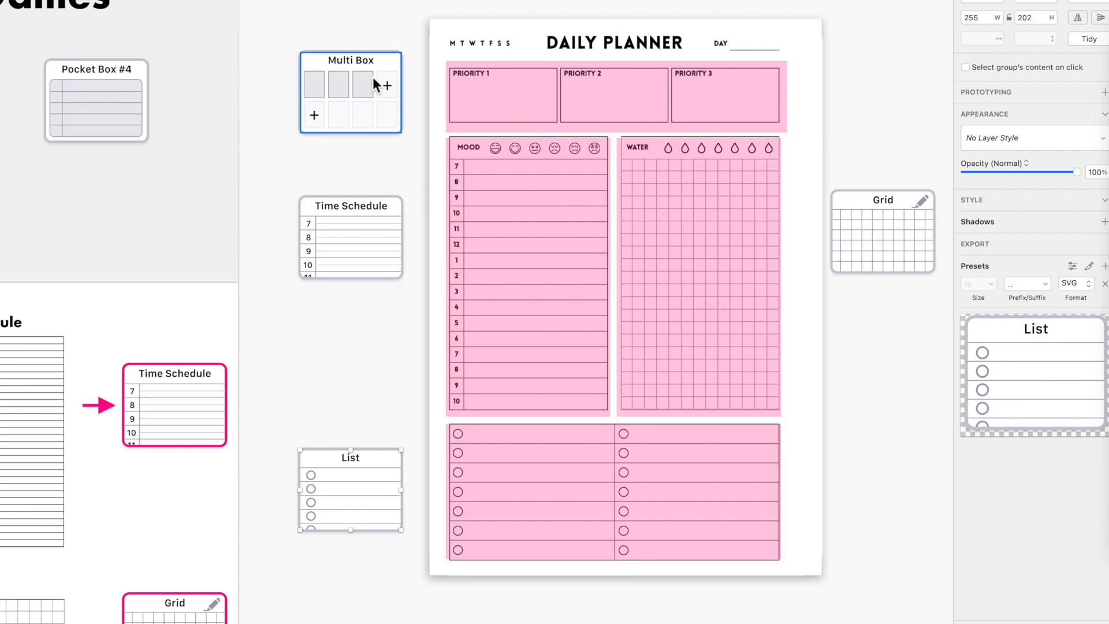
- Stack the Multi Box, Time Schedule, List and Grid widgets closely in one column beside the planner page
{"action": "left_click", "coordinate": [359, 68]}
{"action": "left_click_drag", "start_coordinate": [364, 493], "coordinate": [364, 341]}
{"action": "left_click_drag", "start_coordinate": [855, 262], "coordinate": [331, 460]}
{"action": "left_click", "coordinate": [339, 109]}
{"action": "left_click_drag", "start_coordinate": [338, 109], "coordinate": [339, 158]}
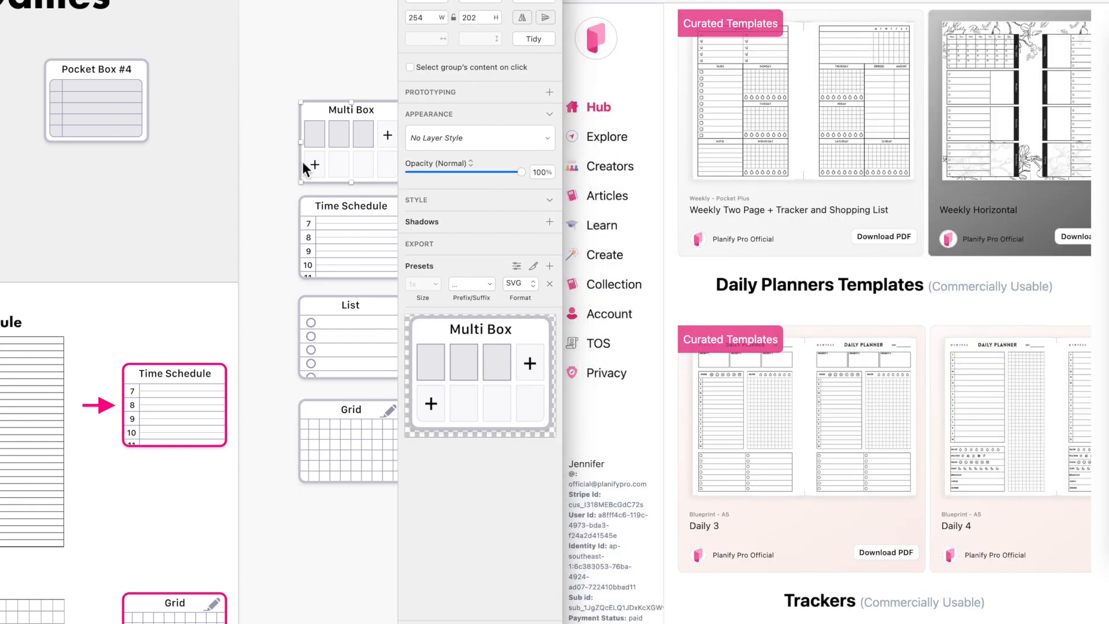
- Switch to the Planify Pro editor with the highlighted planner page alongside and review its planner style and text settings
{"action": "scroll", "coordinate": [303, 161], "scroll_direction": "right", "scroll_amount": 10}
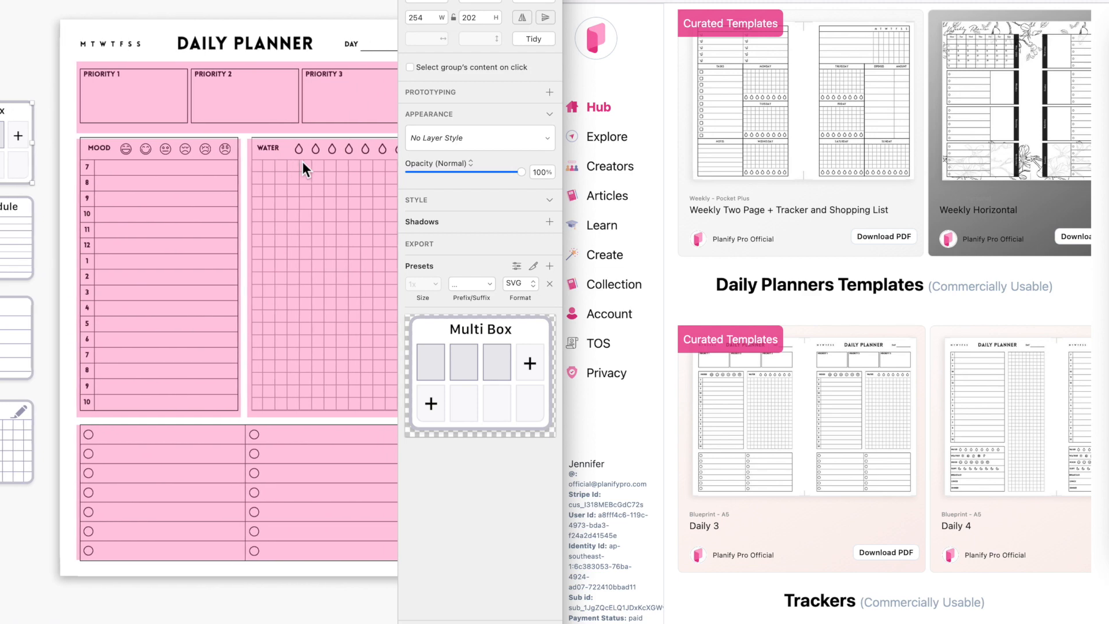
{"action": "scroll", "coordinate": [303, 162], "scroll_direction": "right", "scroll_amount": 3}
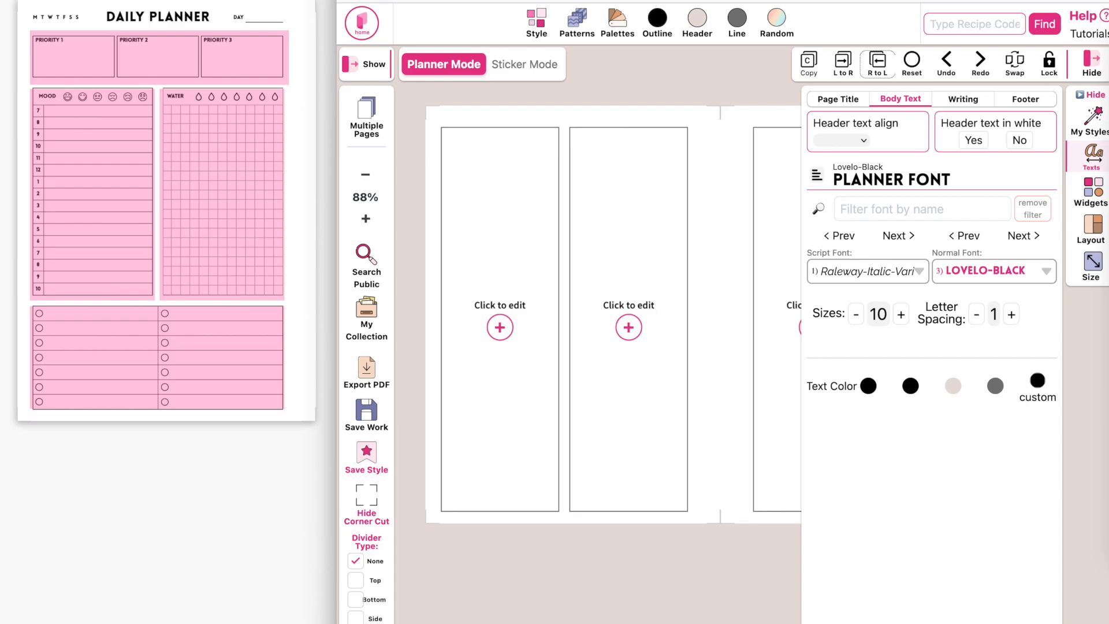
{"action": "left_click", "coordinate": [537, 21]}
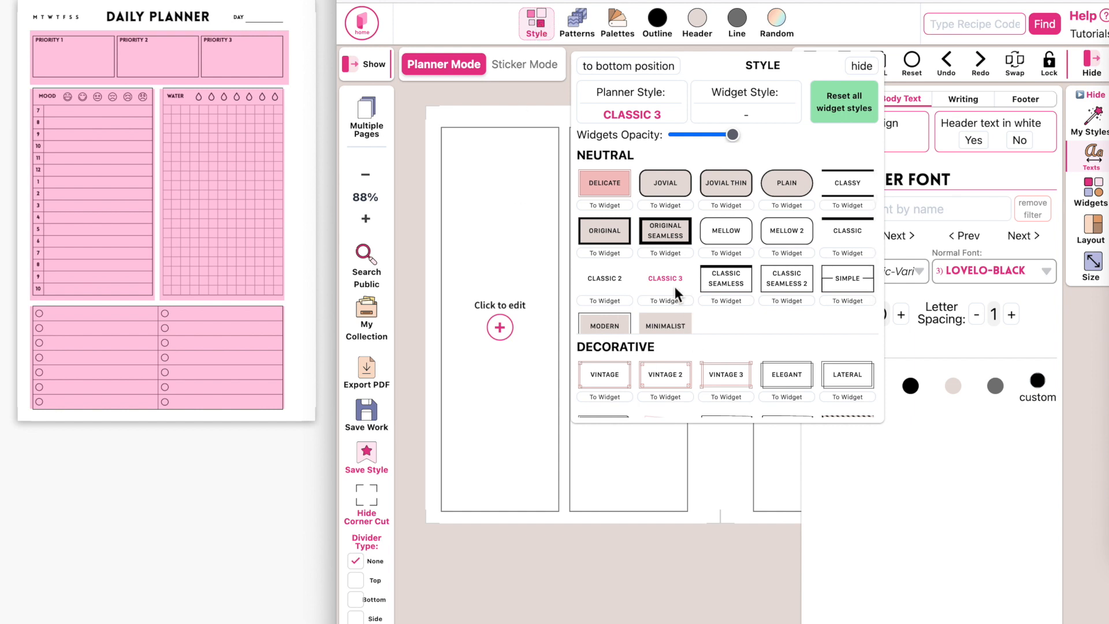
{"action": "left_click", "coordinate": [861, 67]}
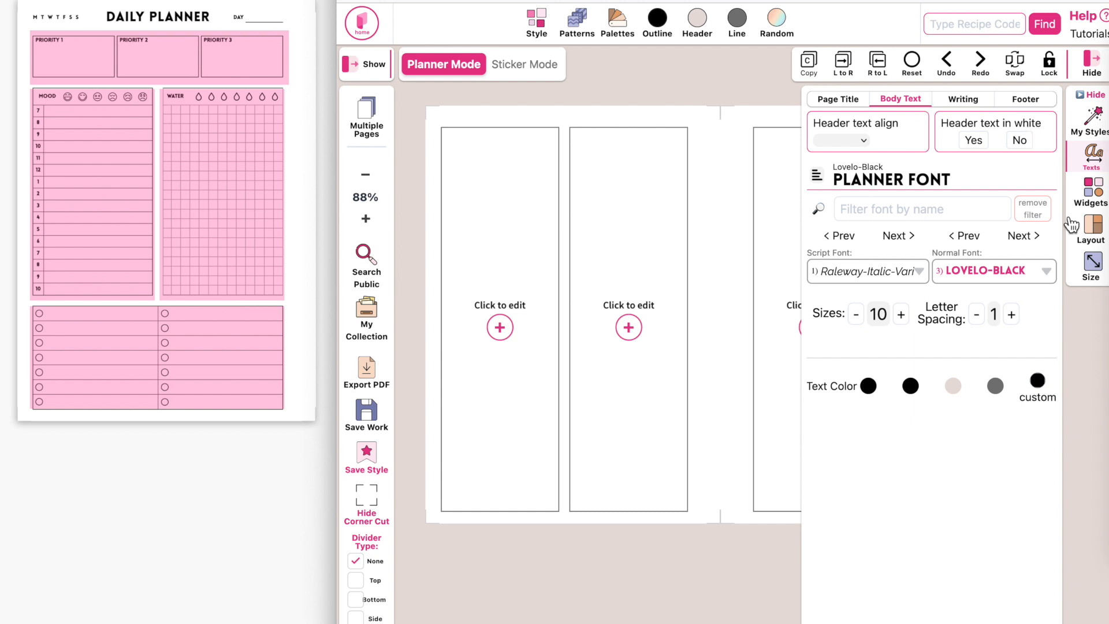
{"action": "left_click", "coordinate": [963, 105]}
{"action": "left_click", "coordinate": [906, 103]}
- Add a top row to the planner layout and fill it with one section spanning both columns
{"action": "left_click", "coordinate": [1098, 240]}
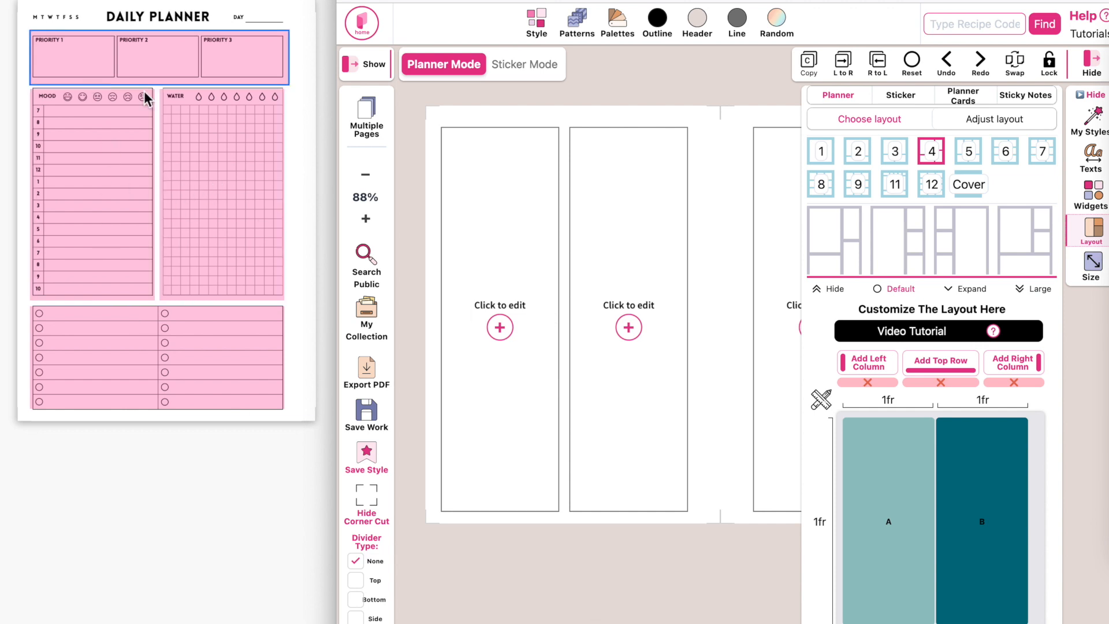
{"action": "left_click", "coordinate": [961, 371]}
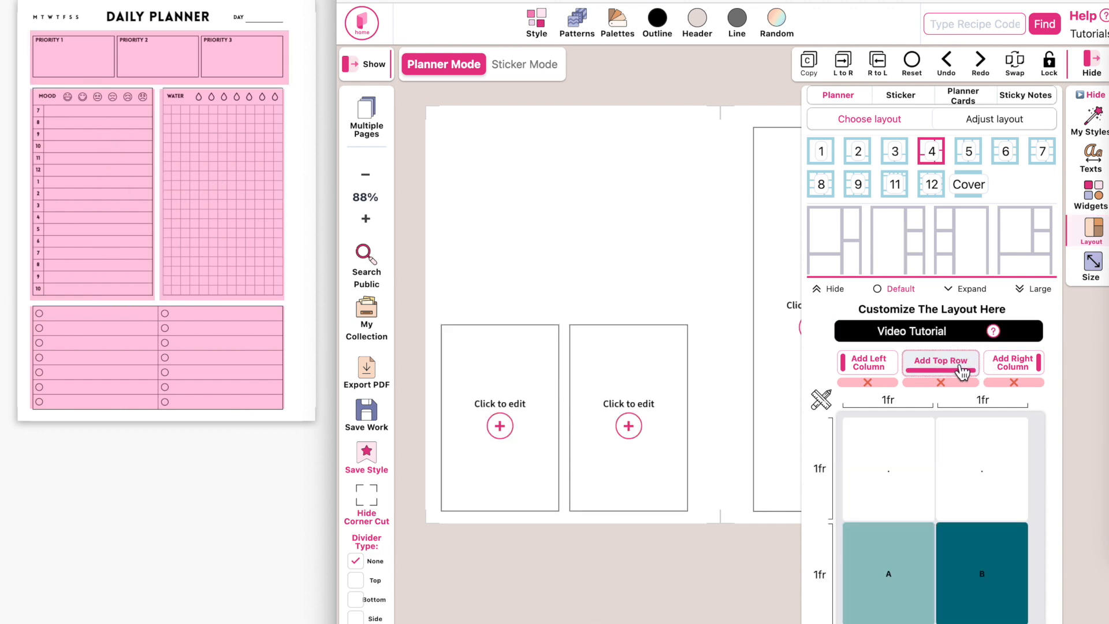
{"action": "scroll", "coordinate": [966, 465], "scroll_direction": "down", "scroll_amount": 1}
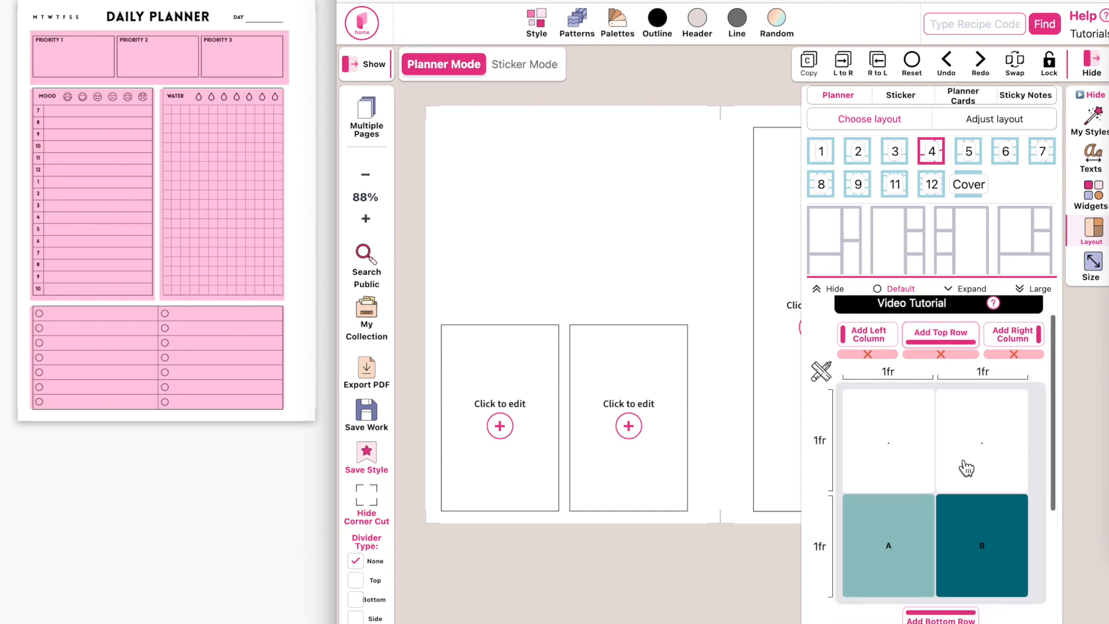
{"action": "left_click", "coordinate": [892, 426]}
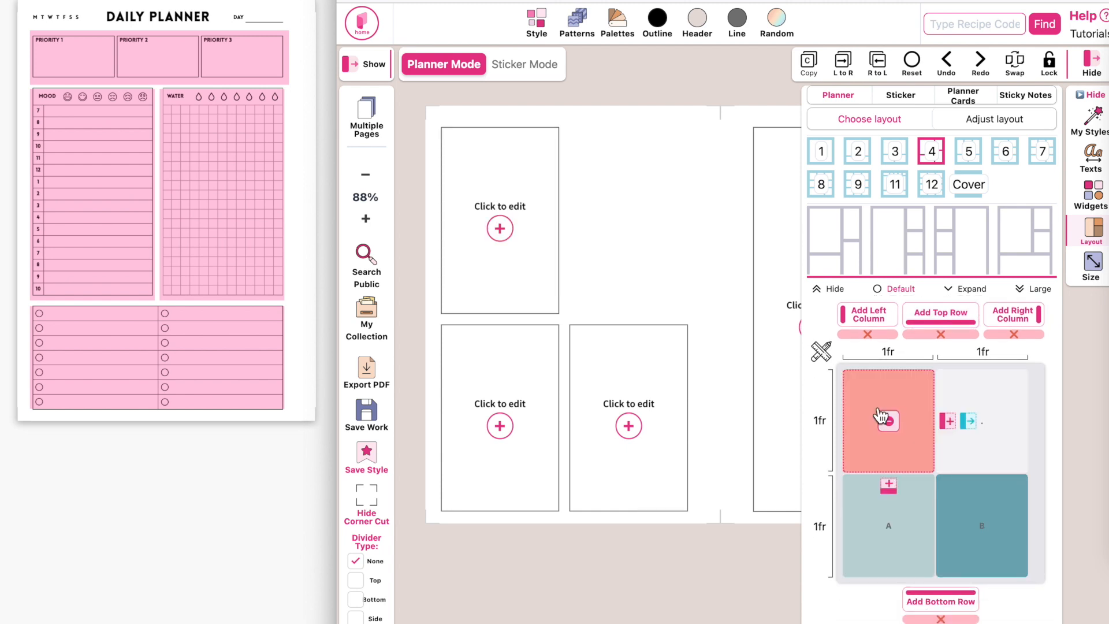
{"action": "left_click", "coordinate": [971, 423]}
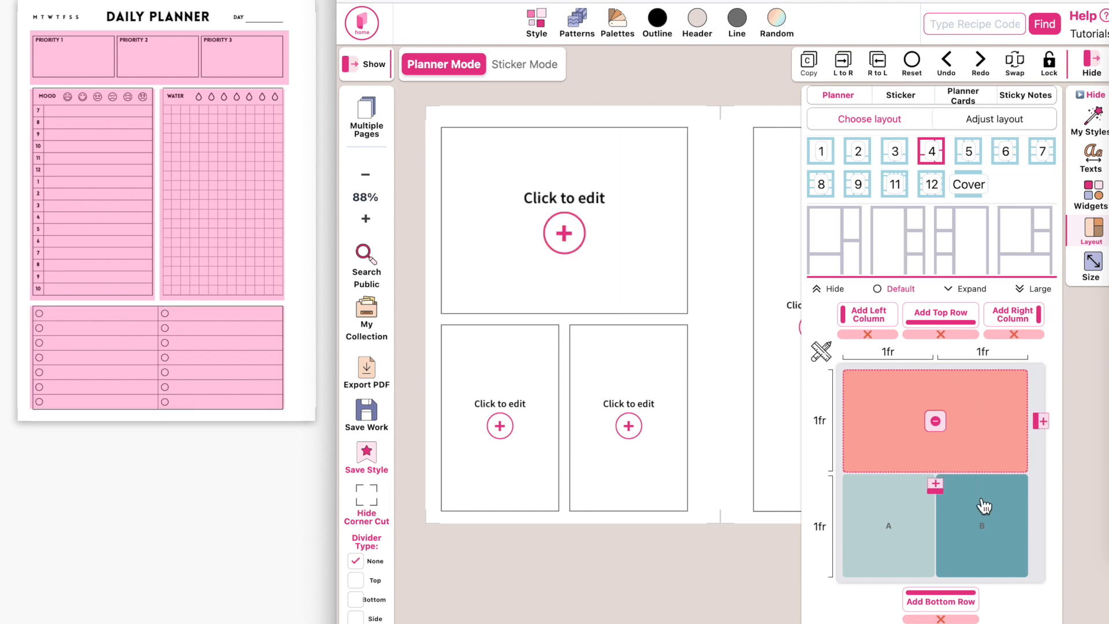
- Add a bottom row to the layout and fill it with one section spanning both columns
{"action": "scroll", "coordinate": [982, 506], "scroll_direction": "down", "scroll_amount": 1}
{"action": "scroll", "coordinate": [982, 506], "scroll_direction": "down", "scroll_amount": 1}
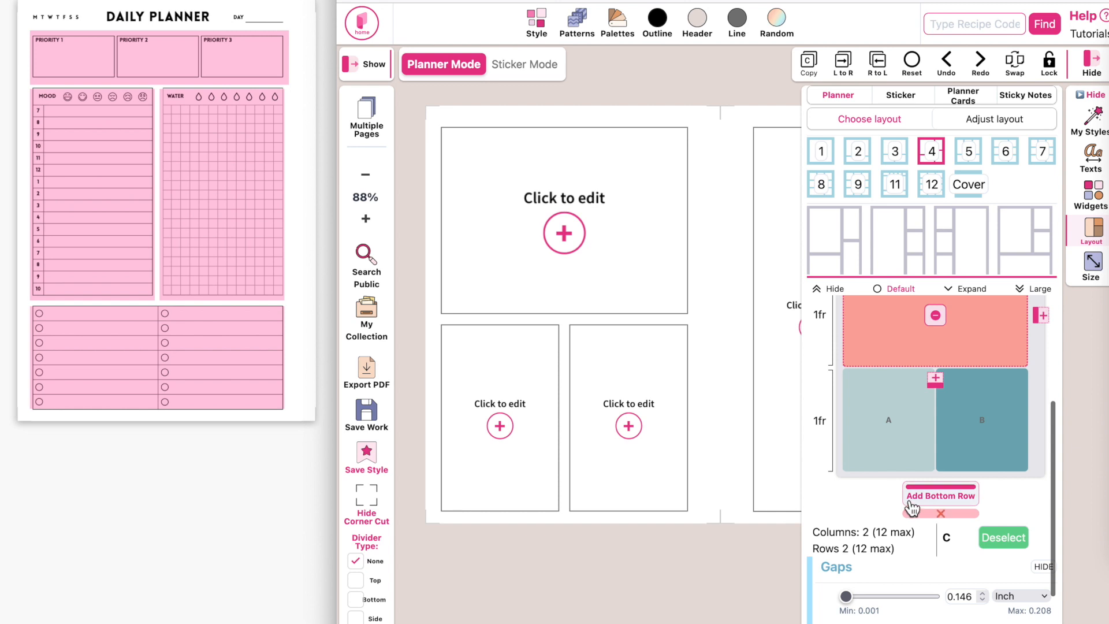
{"action": "left_click", "coordinate": [944, 503]}
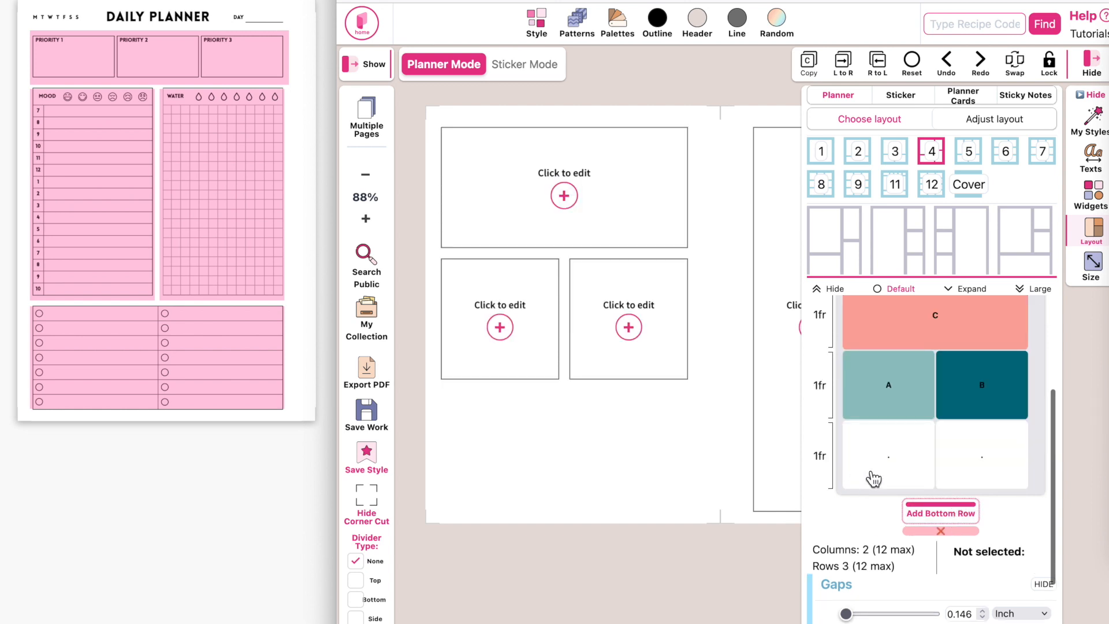
{"action": "left_click", "coordinate": [890, 462]}
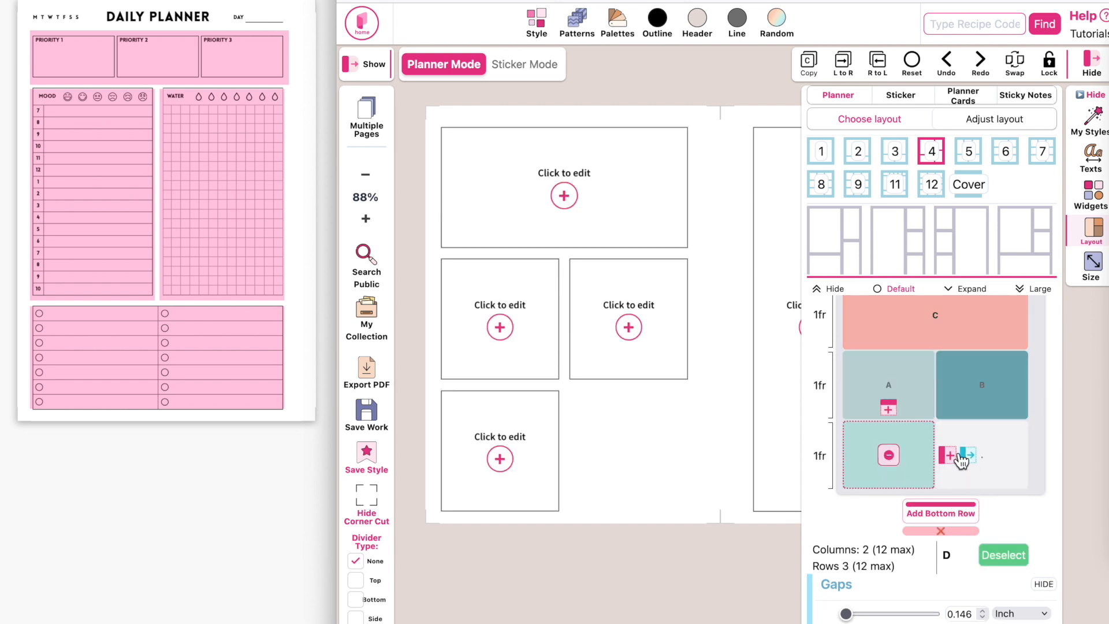
{"action": "left_click", "coordinate": [954, 455]}
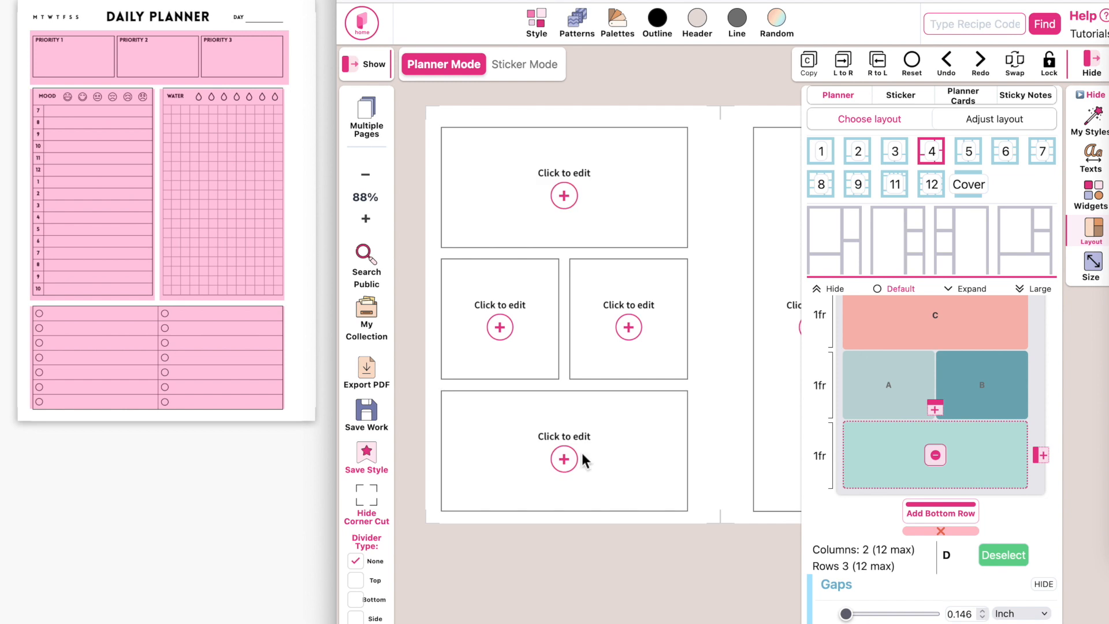
- Set the middle layout row's height to 3 fractions
{"action": "scroll", "coordinate": [1049, 453], "scroll_direction": "up", "scroll_amount": 2}
{"action": "scroll", "coordinate": [1052, 454], "scroll_direction": "up", "scroll_amount": 1}
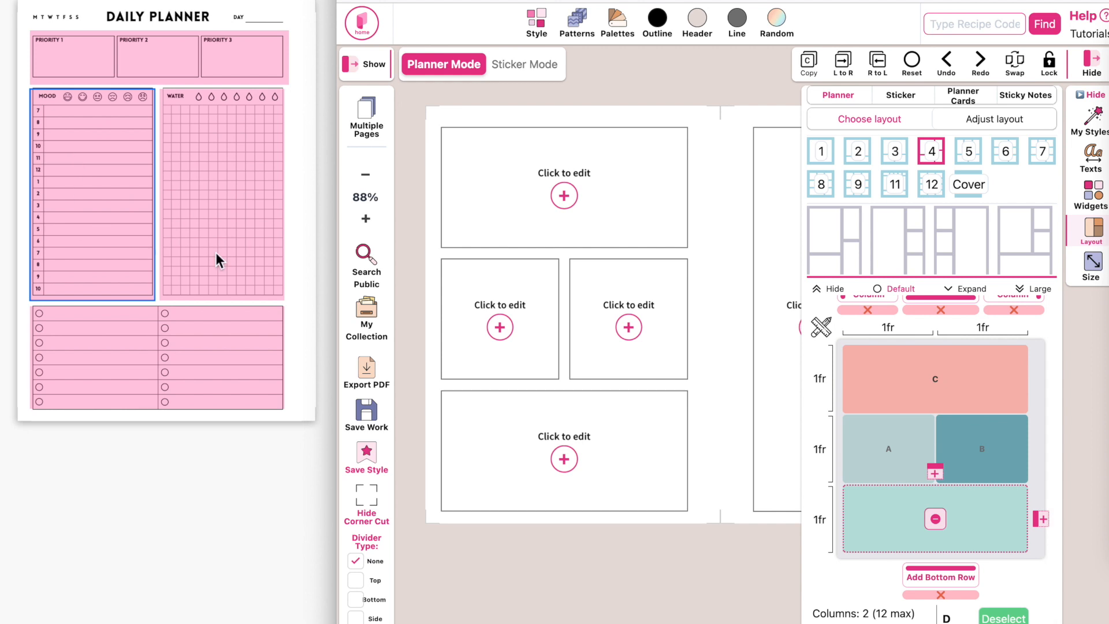
{"action": "left_click", "coordinate": [820, 450]}
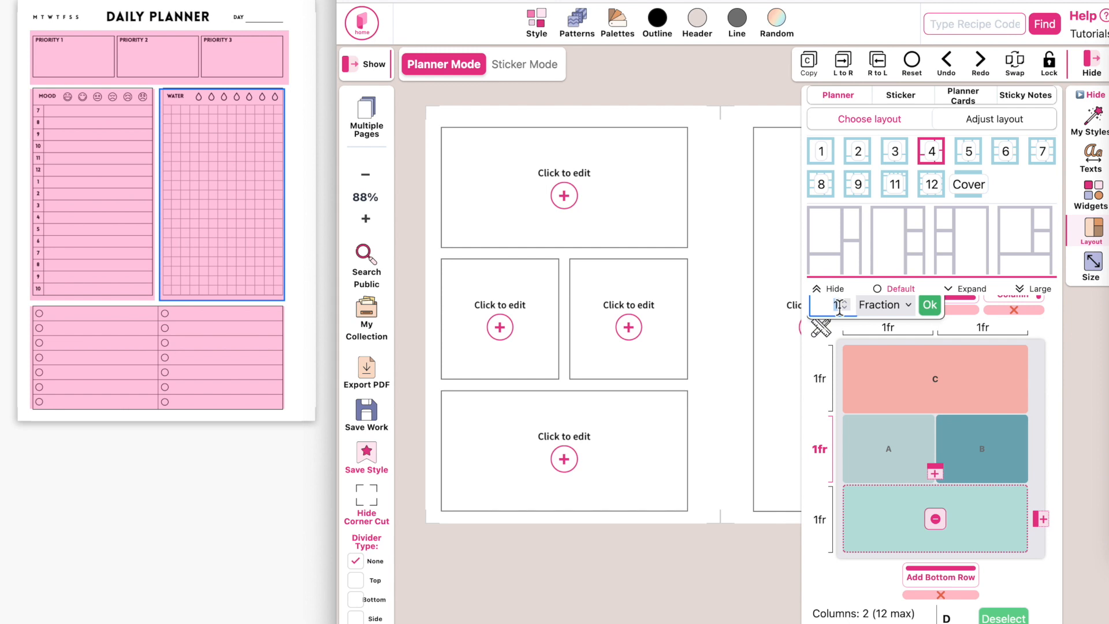
{"action": "key", "text": "Return"}
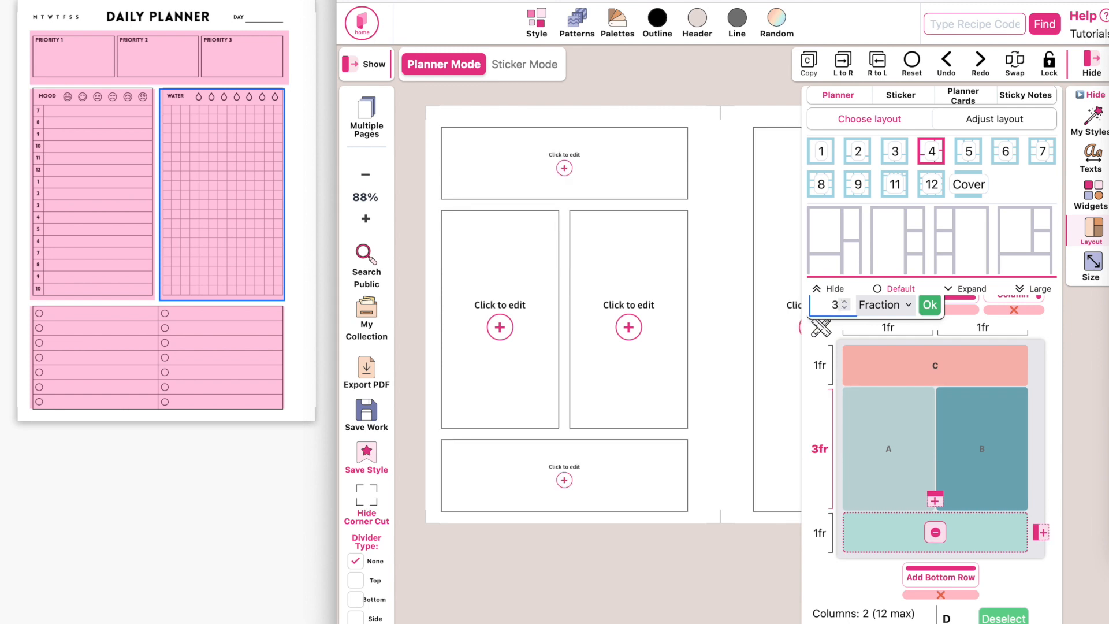
{"action": "left_click", "coordinate": [846, 302]}
{"action": "left_click", "coordinate": [846, 310]}
- Switch back to Sketch and move the Multi Box widget up level with the planner's priority section
{"action": "scroll", "coordinate": [89, 282], "scroll_direction": "up", "scroll_amount": 3}
{"action": "scroll", "coordinate": [89, 282], "scroll_direction": "left", "scroll_amount": 3}
{"action": "scroll", "coordinate": [89, 282], "scroll_direction": "left", "scroll_amount": 2}
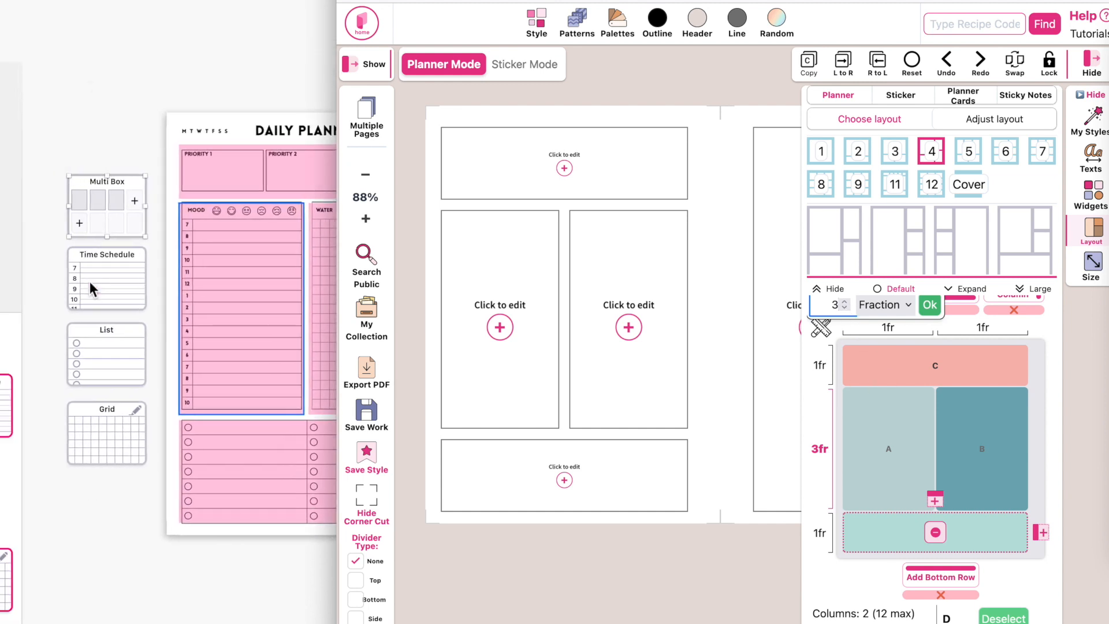
{"action": "left_click", "coordinate": [111, 225]}
{"action": "left_click_drag", "start_coordinate": [111, 225], "coordinate": [114, 193]}
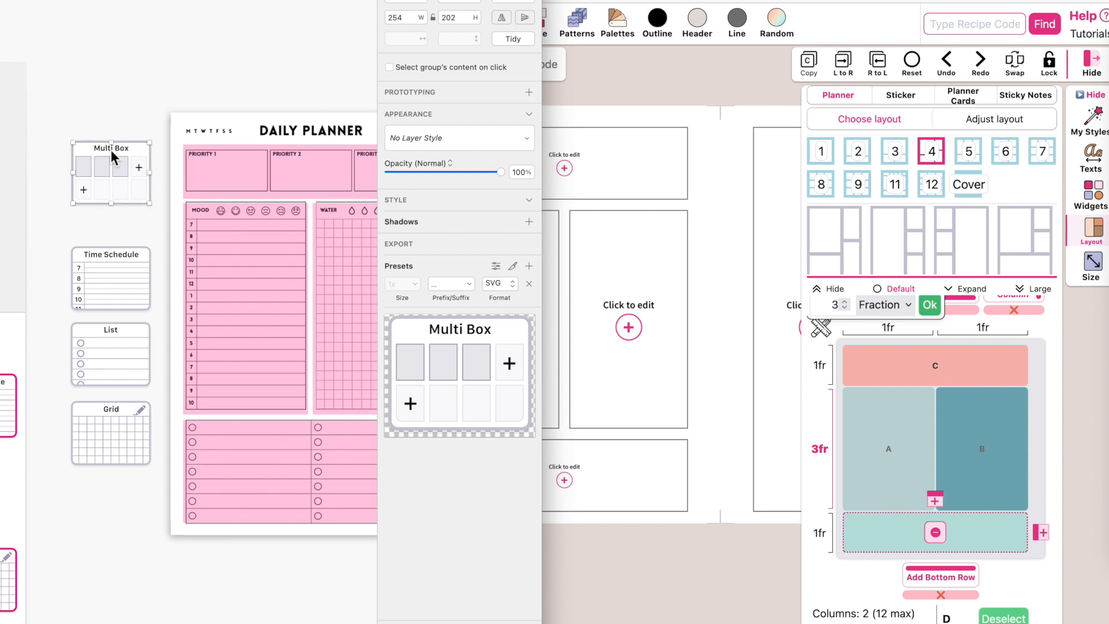
{"action": "scroll", "coordinate": [275, 178], "scroll_direction": "right", "scroll_amount": 2}
{"action": "scroll", "coordinate": [275, 178], "scroll_direction": "right", "scroll_amount": 3}
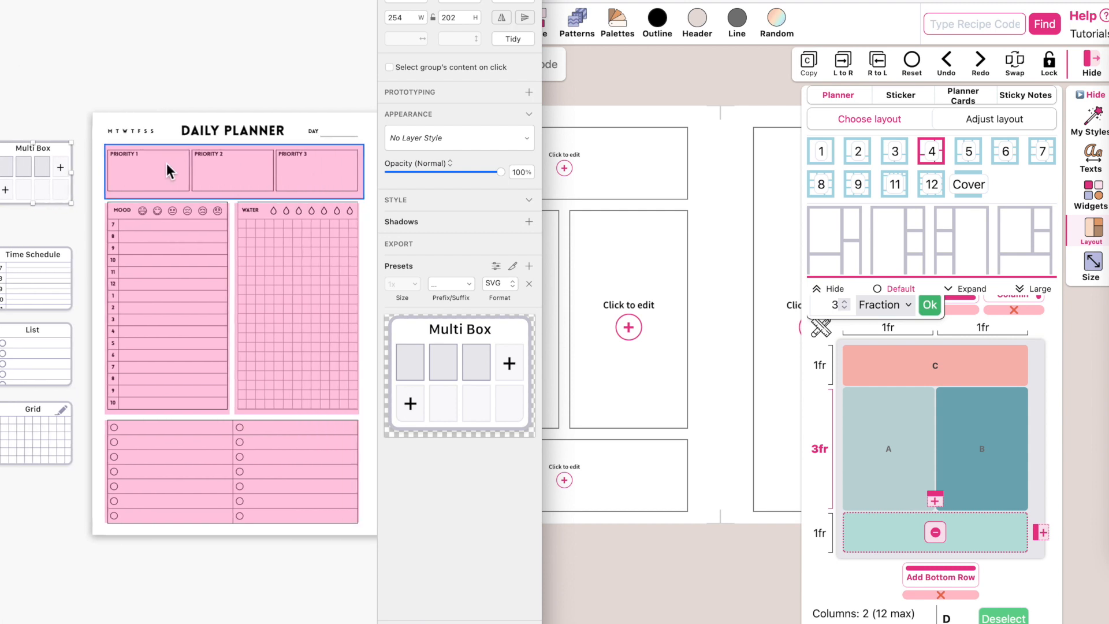
- Return to Planify Pro and assign the Multi Box widget to the layout's full-width top section
{"action": "left_click", "coordinate": [584, 169]}
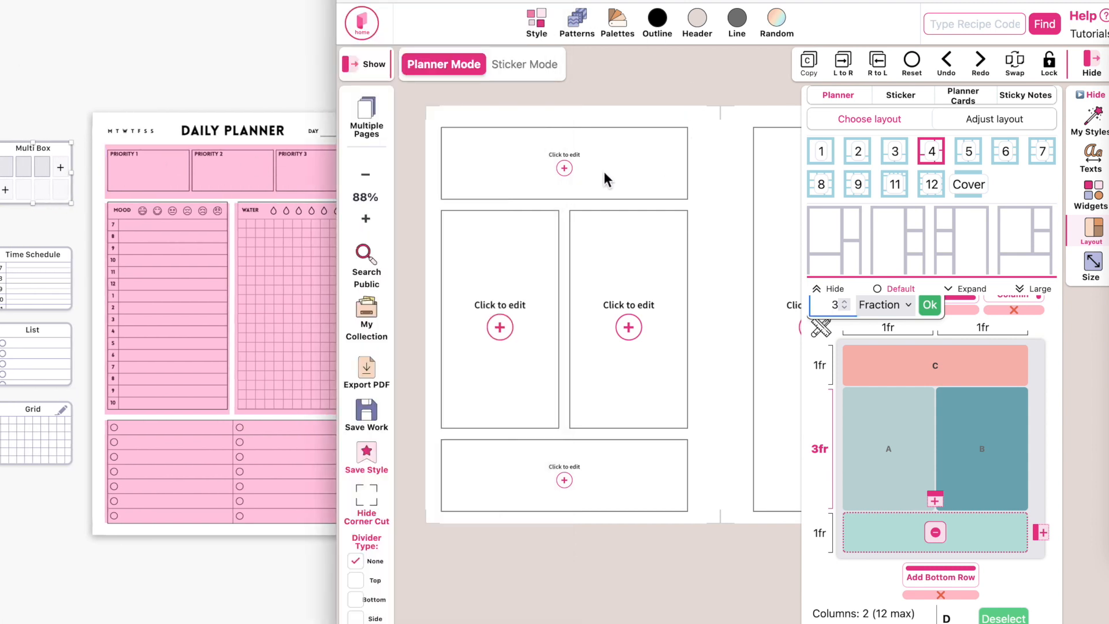
{"action": "left_click", "coordinate": [559, 168]}
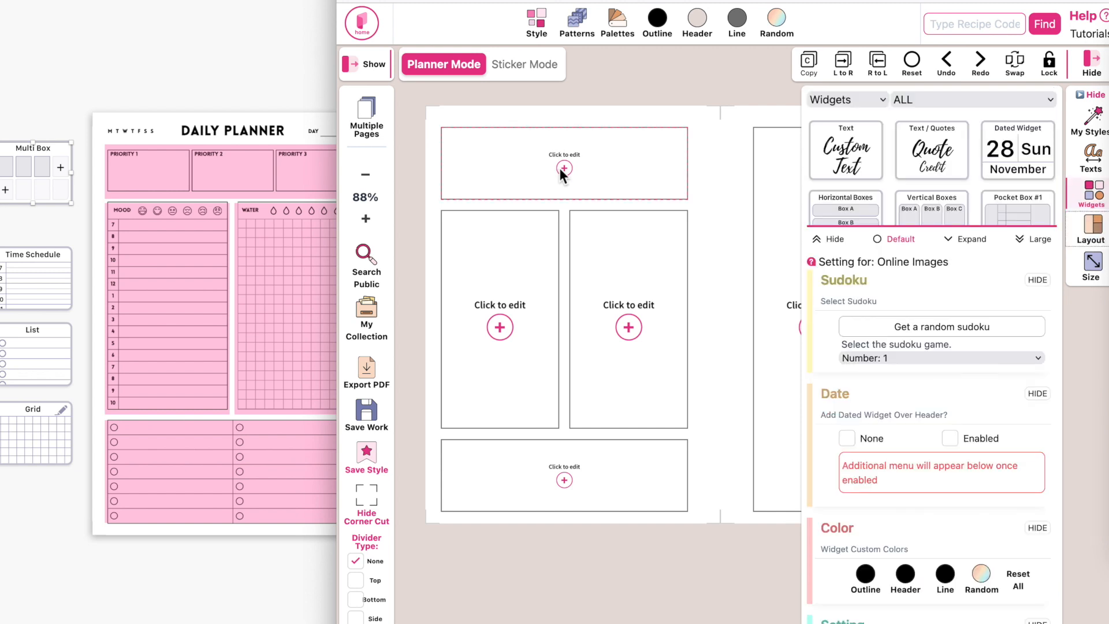
{"action": "scroll", "coordinate": [947, 165], "scroll_direction": "down", "scroll_amount": 8}
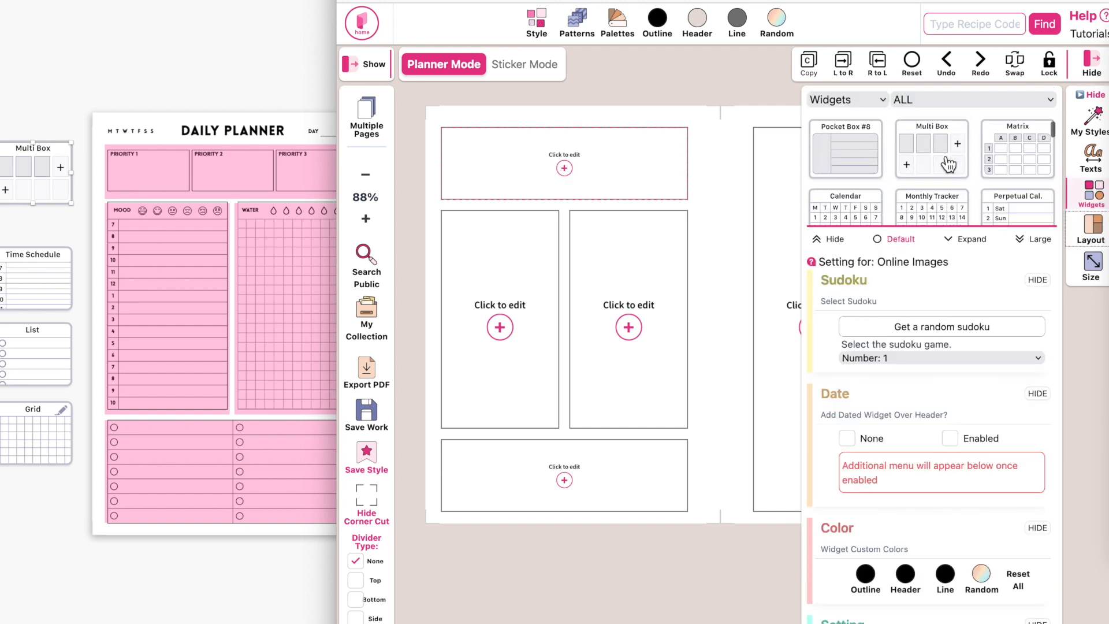
{"action": "left_click", "coordinate": [930, 162]}
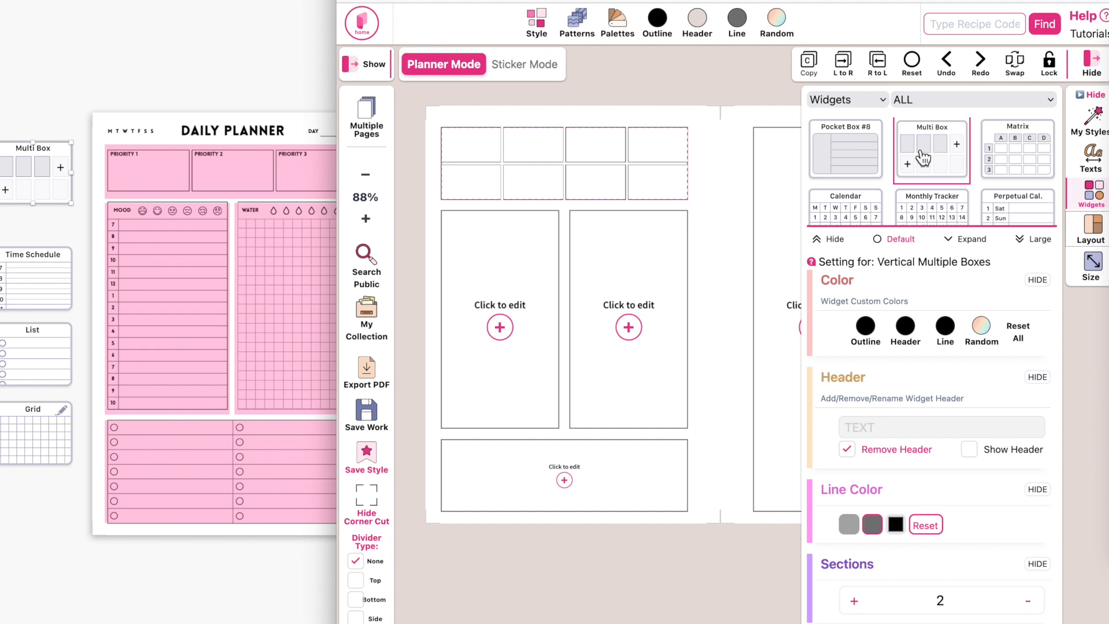
- Set the Multi Box widget to 1 section and 3 rows for the three priority boxes
{"action": "scroll", "coordinate": [897, 516], "scroll_direction": "down", "scroll_amount": 1}
{"action": "scroll", "coordinate": [899, 515], "scroll_direction": "down", "scroll_amount": 4}
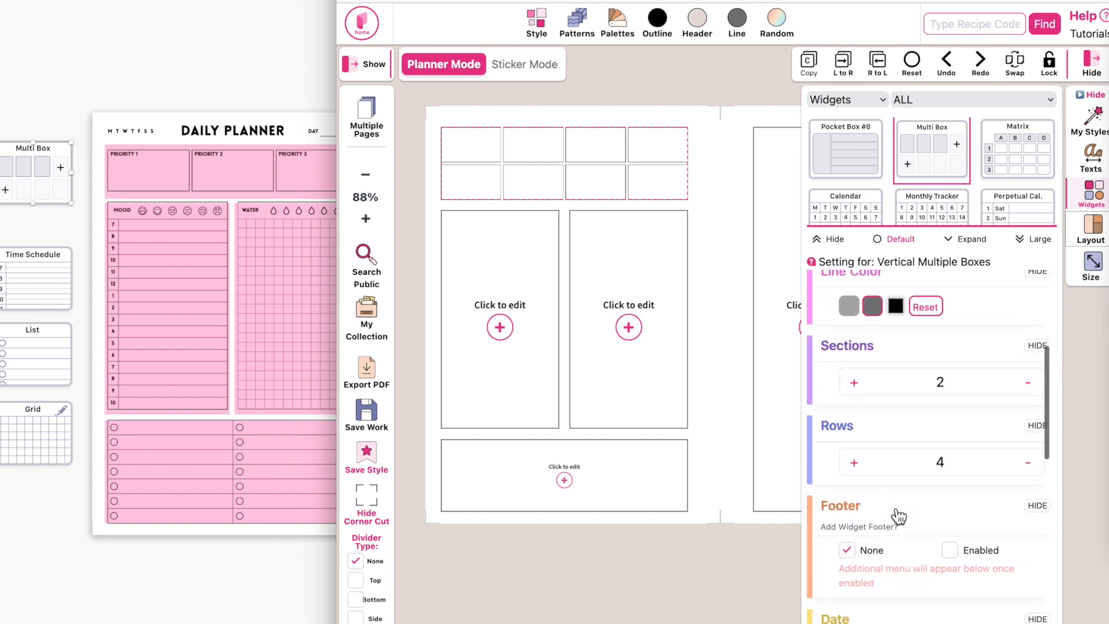
{"action": "scroll", "coordinate": [899, 516], "scroll_direction": "up", "scroll_amount": 1}
{"action": "left_click", "coordinate": [1031, 388]}
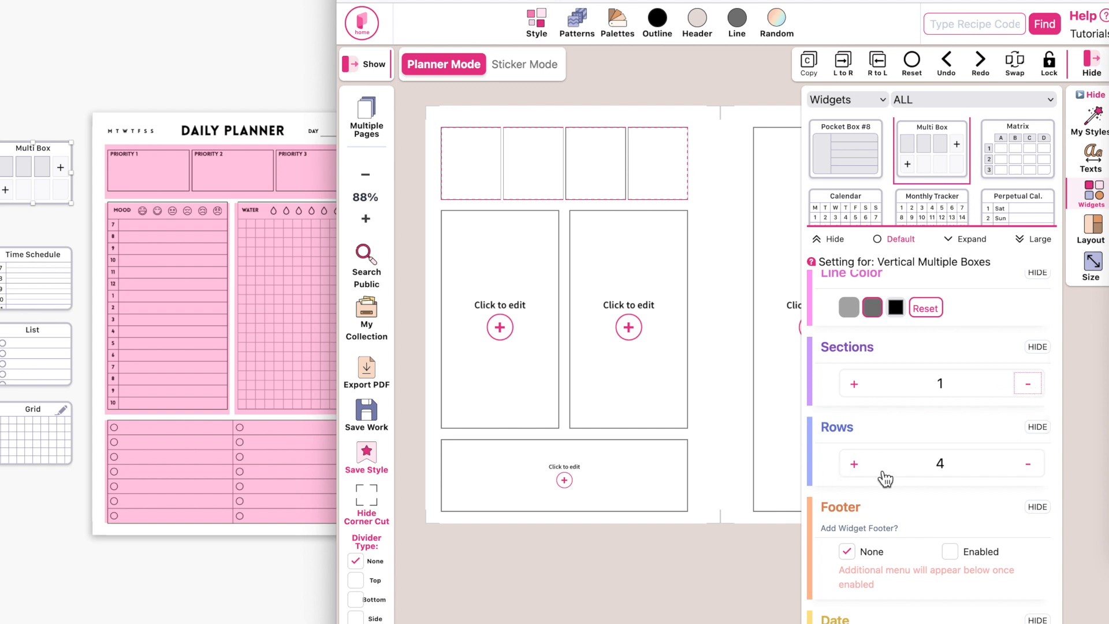
{"action": "left_click", "coordinate": [1028, 465]}
{"action": "left_click", "coordinate": [1029, 465]}
{"action": "left_click", "coordinate": [855, 465]}
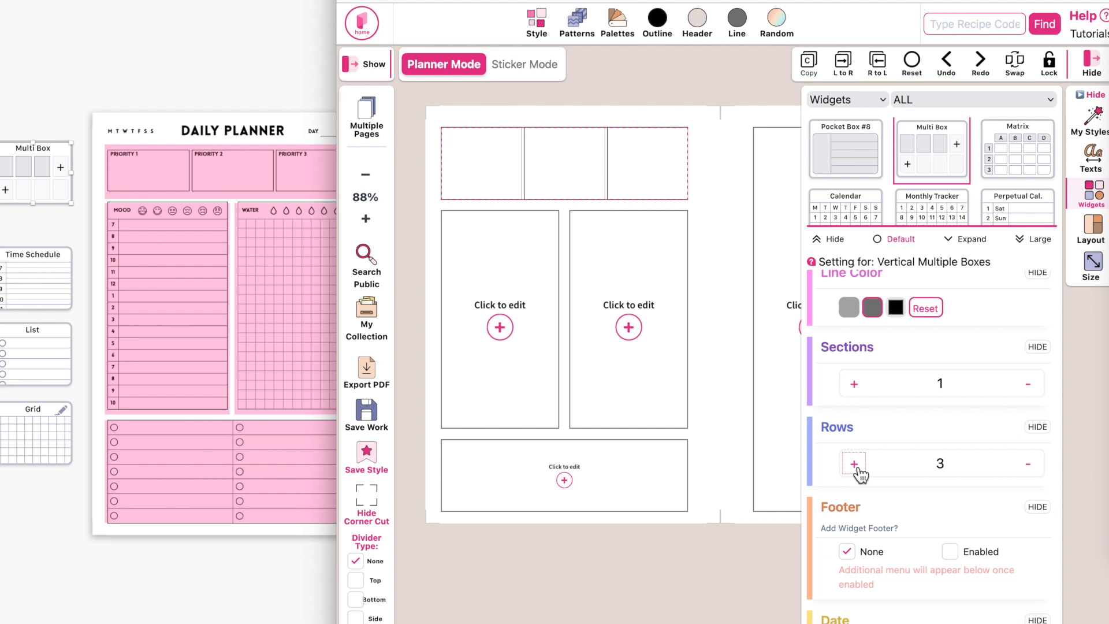
- Set the height of the layout's top row, section C, to 0.5 fractions
{"action": "left_click", "coordinate": [495, 283]}
{"action": "scroll", "coordinate": [495, 283], "scroll_direction": "up", "scroll_amount": 3}
{"action": "scroll", "coordinate": [495, 283], "scroll_direction": "up", "scroll_amount": 2}
{"action": "scroll", "coordinate": [495, 284], "scroll_direction": "left", "scroll_amount": 2}
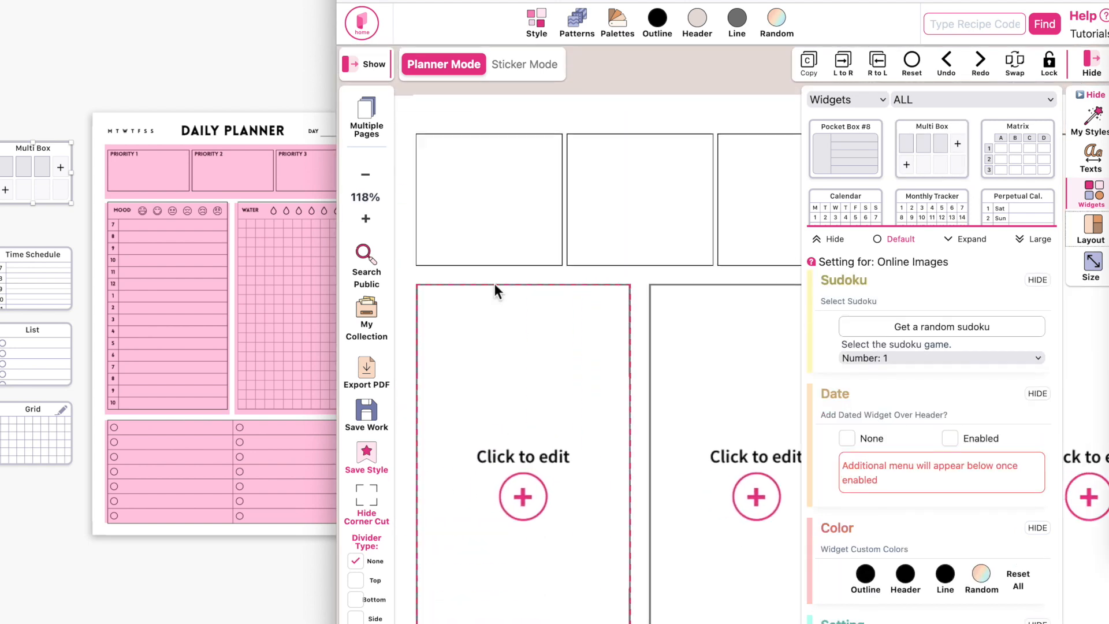
{"action": "scroll", "coordinate": [495, 283], "scroll_direction": "right", "scroll_amount": 2}
{"action": "scroll", "coordinate": [495, 287], "scroll_direction": "down", "scroll_amount": 4}
{"action": "scroll", "coordinate": [493, 286], "scroll_direction": "right", "scroll_amount": 1}
{"action": "scroll", "coordinate": [493, 286], "scroll_direction": "down", "scroll_amount": 1}
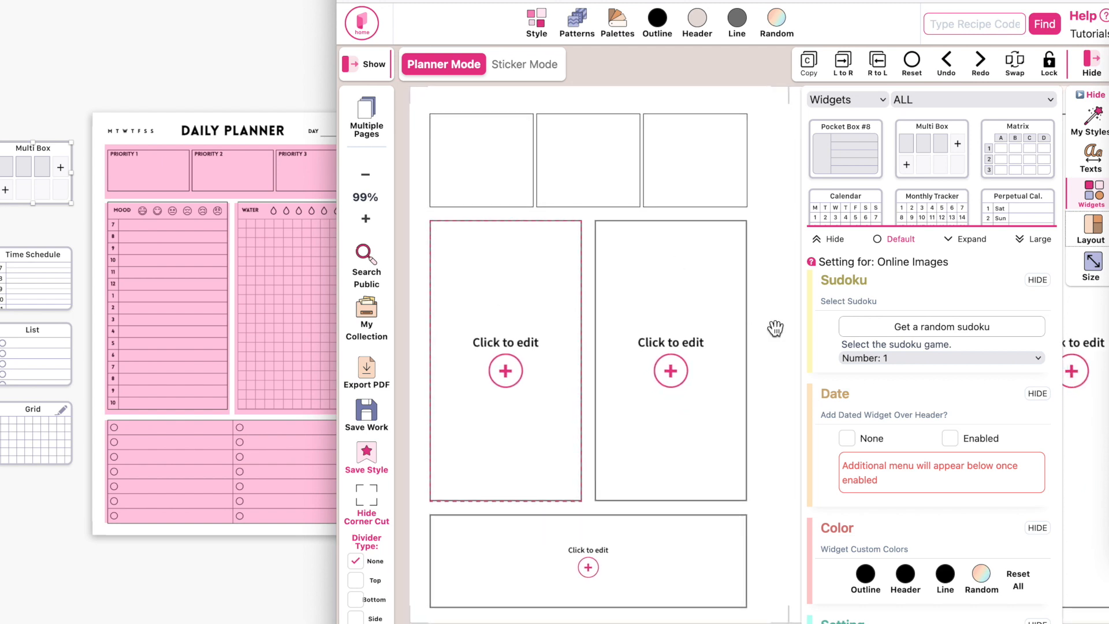
{"action": "left_click", "coordinate": [1091, 229]}
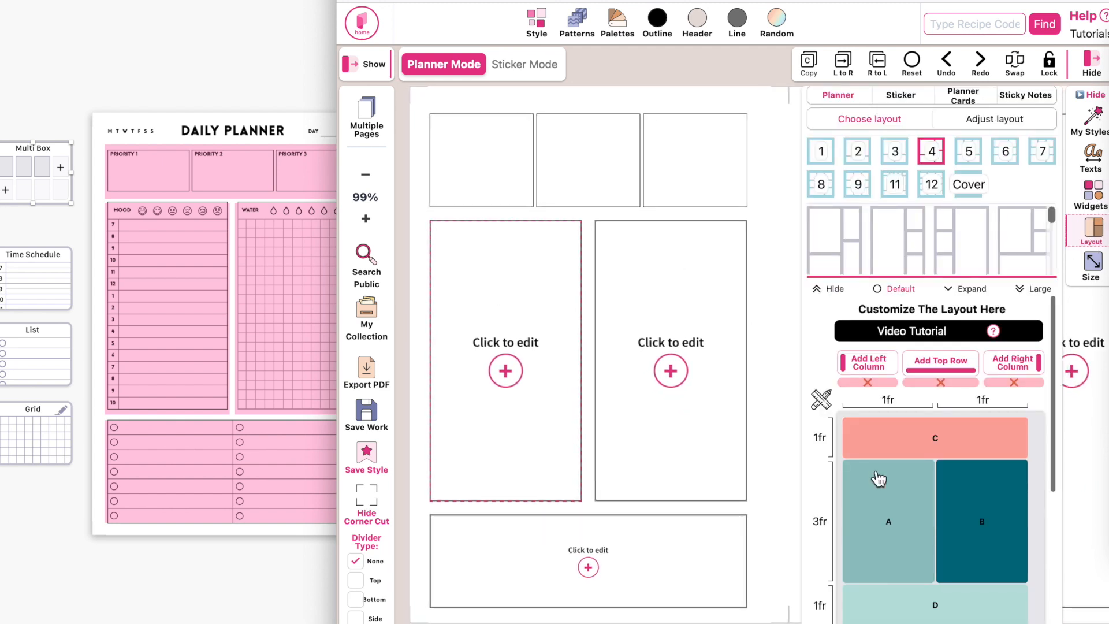
{"action": "scroll", "coordinate": [878, 478], "scroll_direction": "down", "scroll_amount": 1}
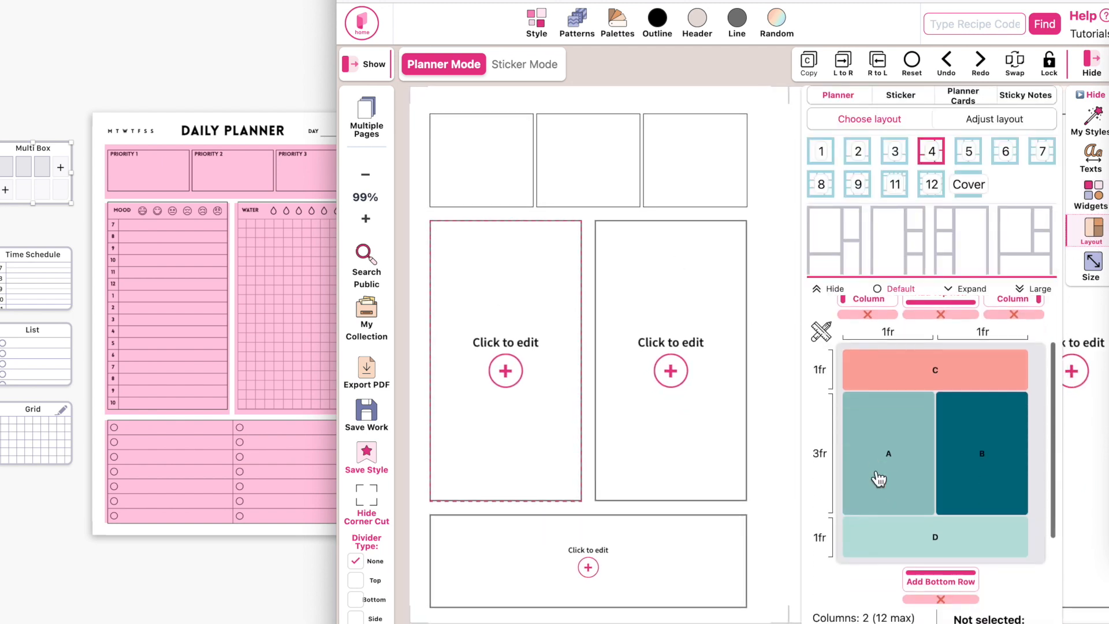
{"action": "left_click", "coordinate": [820, 369]}
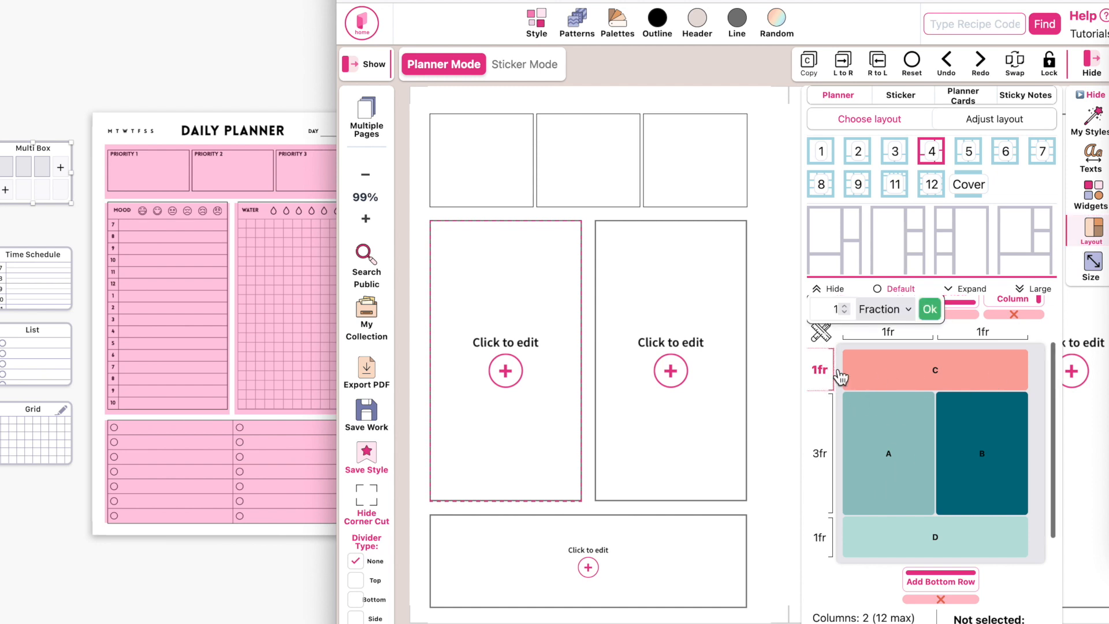
{"action": "left_click", "coordinate": [845, 313]}
{"action": "left_click", "coordinate": [845, 312]}
{"action": "left_click", "coordinate": [845, 312]}
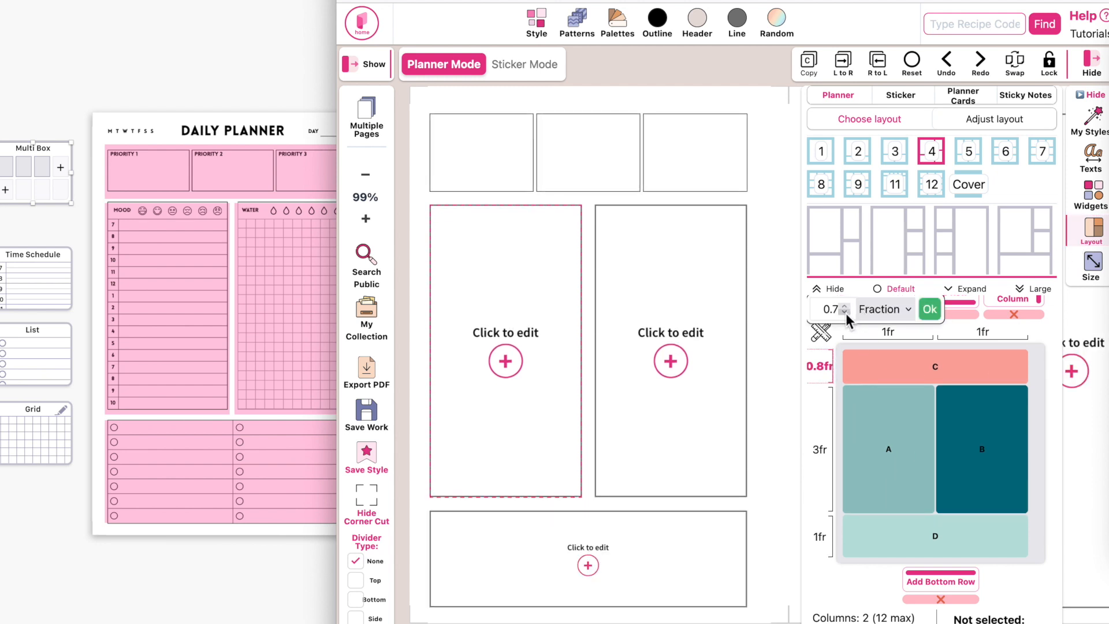
{"action": "left_click", "coordinate": [844, 312]}
{"action": "left_click", "coordinate": [845, 313]}
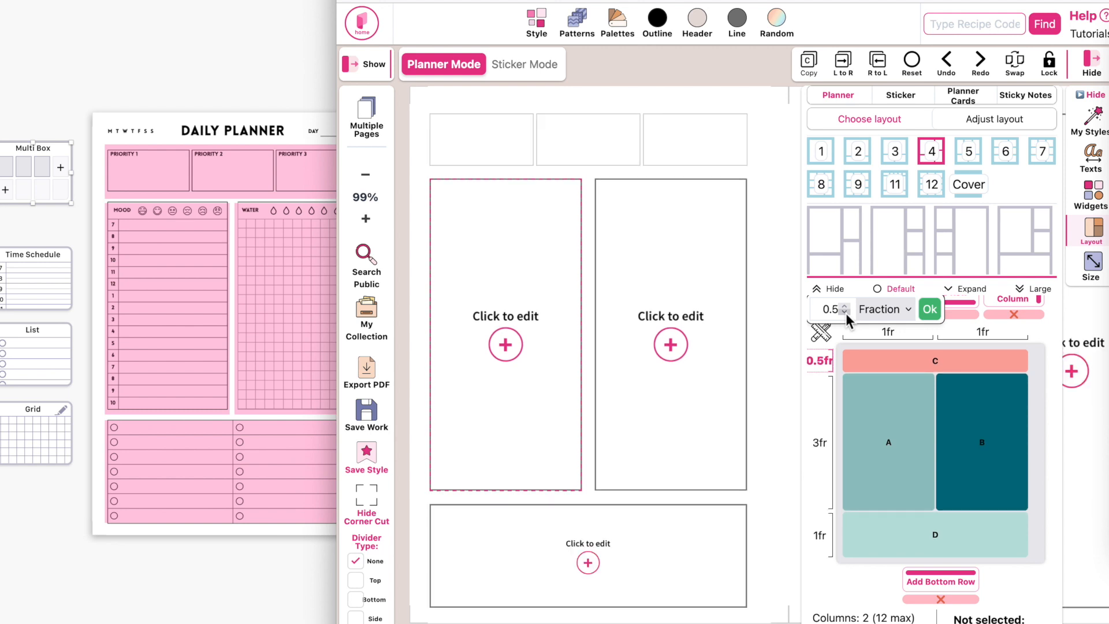
{"action": "left_click", "coordinate": [845, 306]}
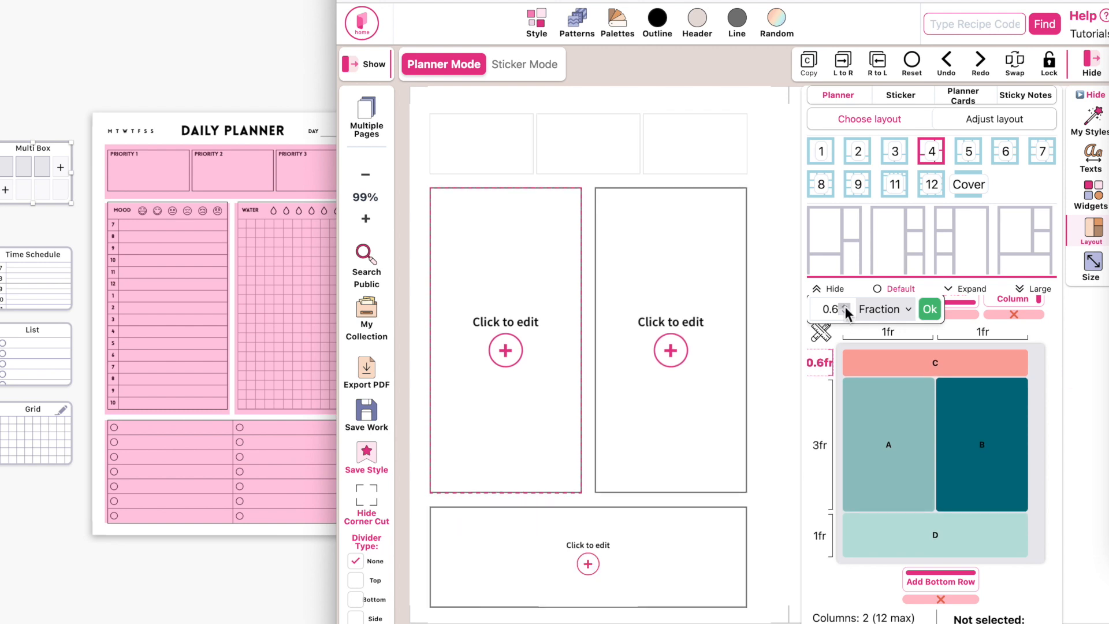
{"action": "left_click", "coordinate": [845, 313]}
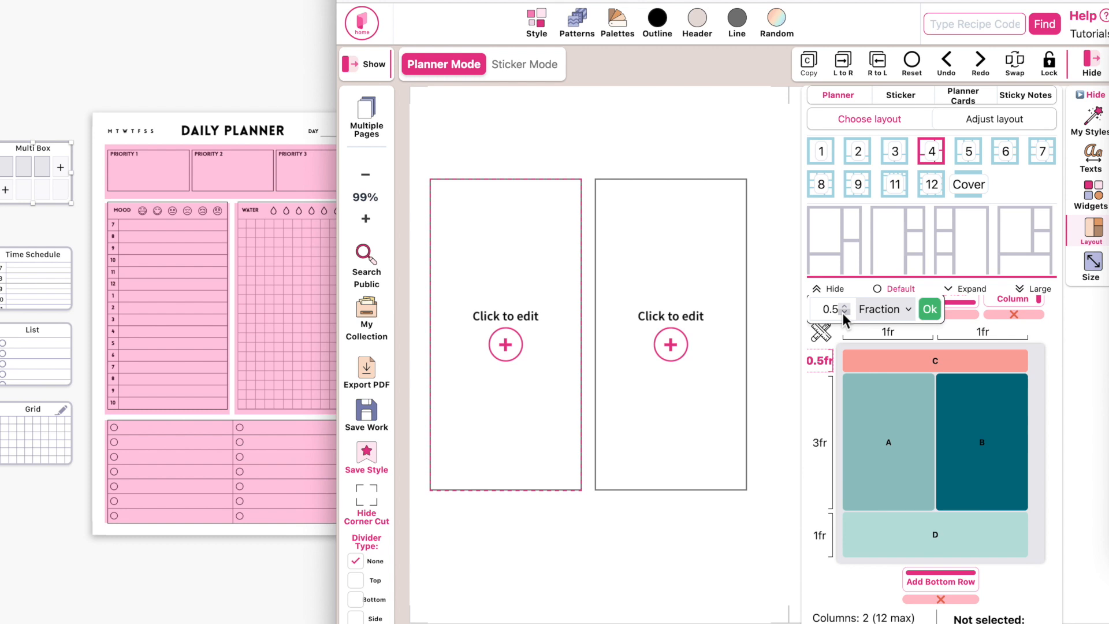
- Set the height of the layout's bottom row, section D, to 1.3 fractions
{"action": "left_click", "coordinate": [826, 542]}
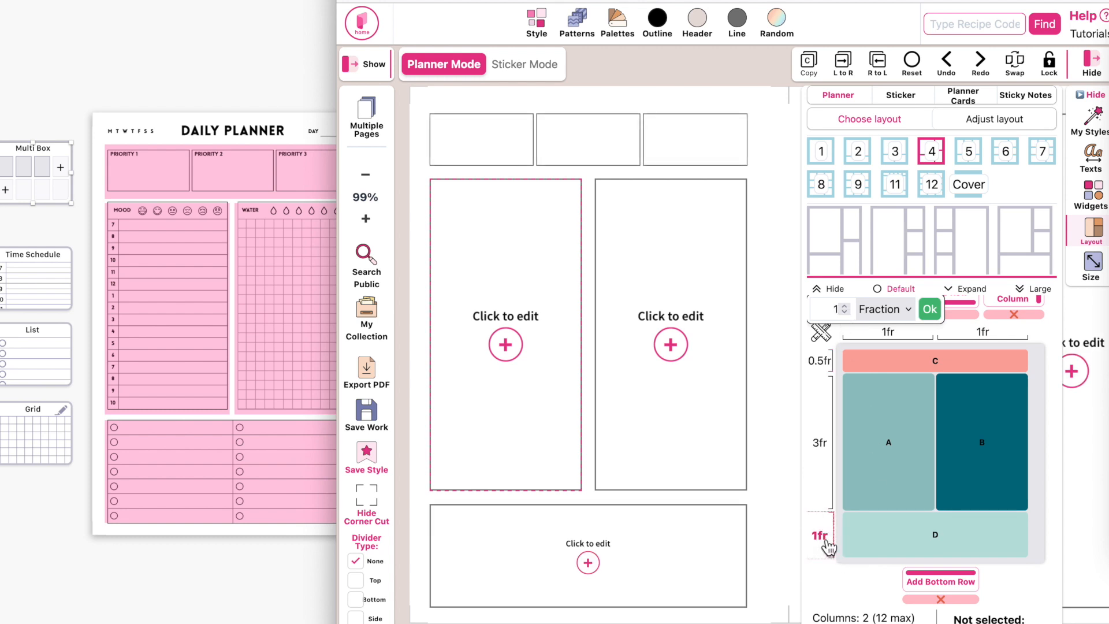
{"action": "left_click", "coordinate": [846, 308]}
{"action": "left_click", "coordinate": [846, 308]}
{"action": "left_click", "coordinate": [846, 308]}
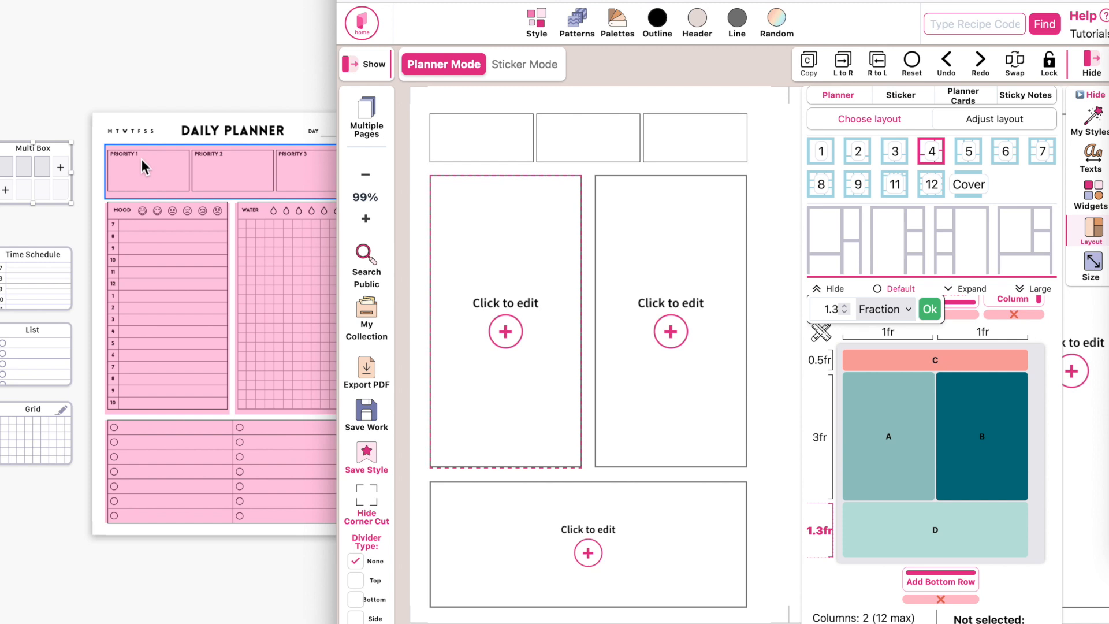
- Enter the text PRIORITY 1 in the first box of the Multi Box widget
{"action": "left_click", "coordinate": [512, 123]}
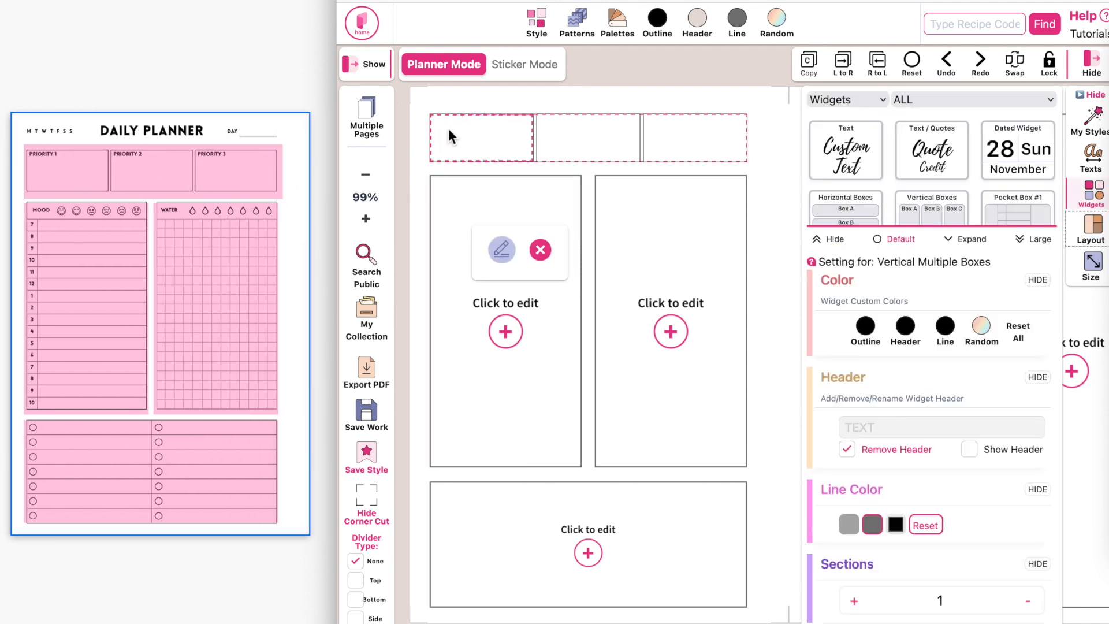
{"action": "left_click", "coordinate": [502, 250]}
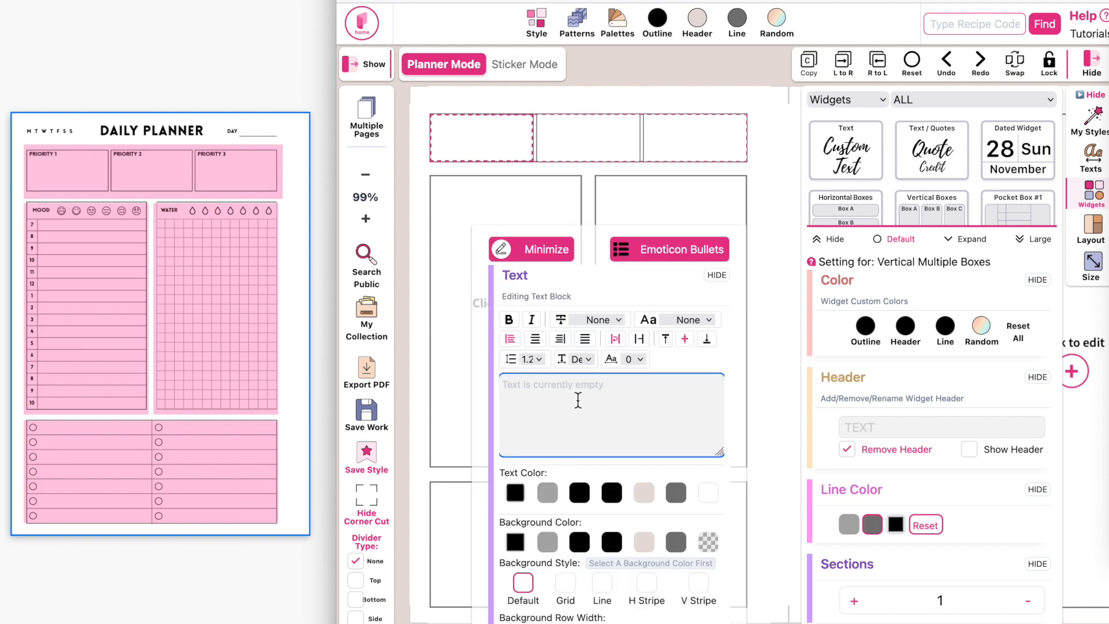
{"action": "type", "text": "ABCHASD"}
{"action": "key", "text": "BackSpace"}
{"action": "key", "text": "BackSpace"}
{"action": "key", "text": "BackSpace"}
{"action": "key", "text": "BackSpace"}
{"action": "key", "text": "BackSpace"}
{"action": "key", "text": "BackSpace"}
{"action": "type", "text": "PRIORITY 1"}
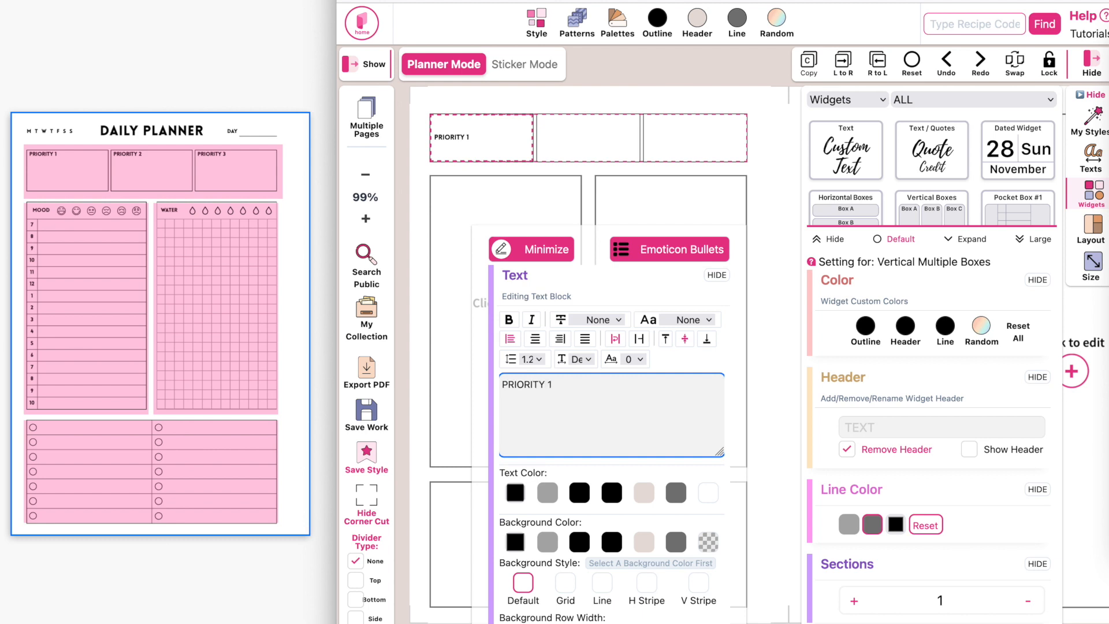
- Align the PRIORITY 1 text to the top of its box with a line spacing of 1.8
{"action": "left_click", "coordinate": [666, 339]}
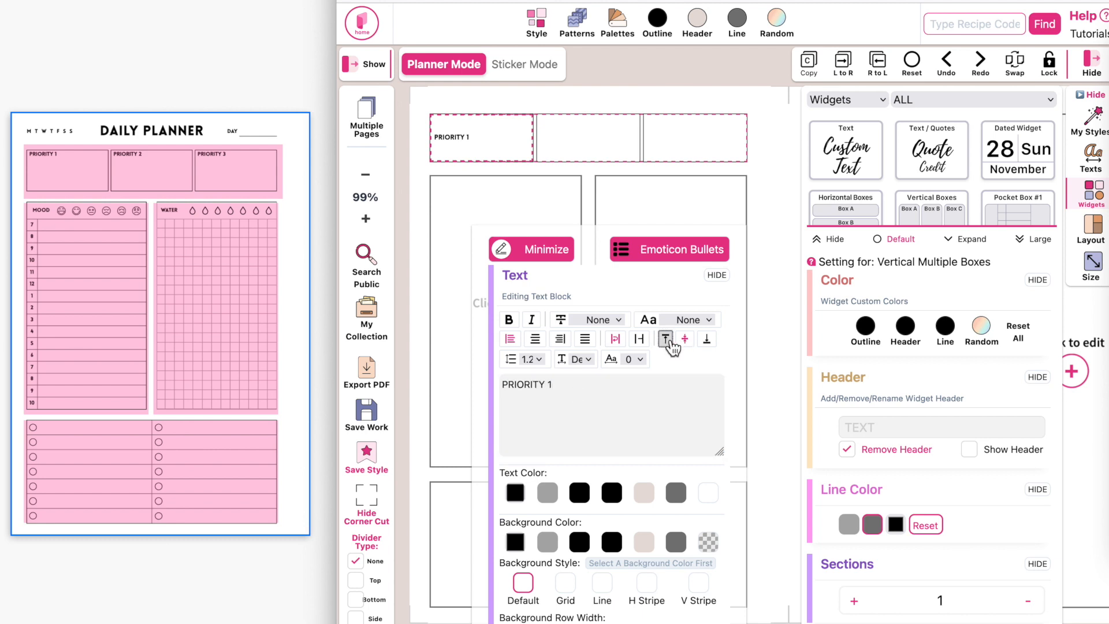
{"action": "left_click", "coordinate": [527, 360]}
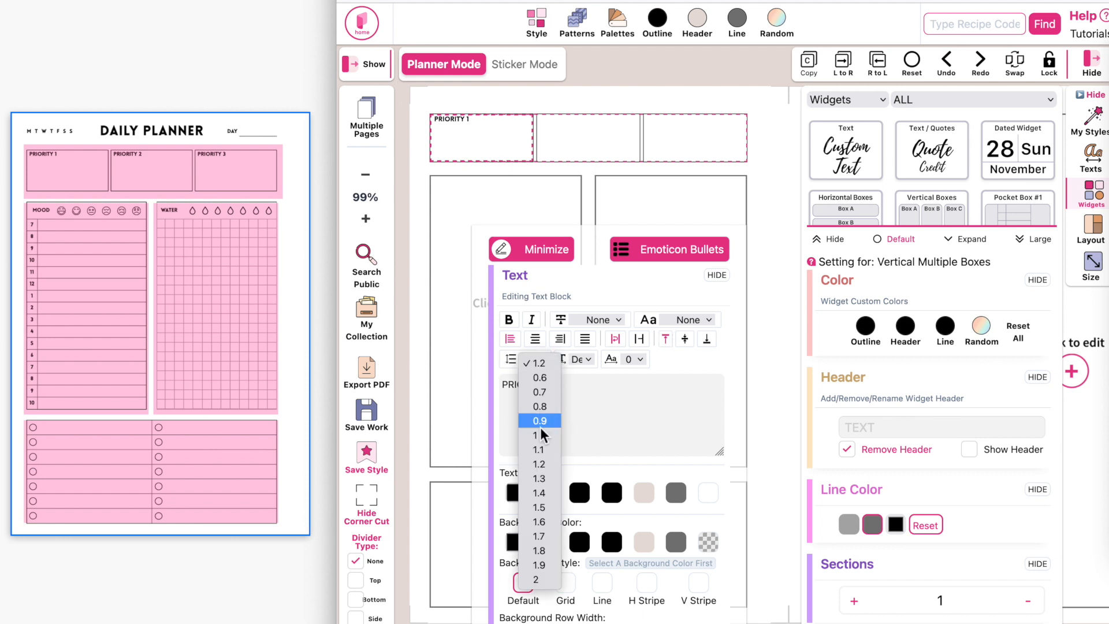
{"action": "left_click", "coordinate": [546, 552]}
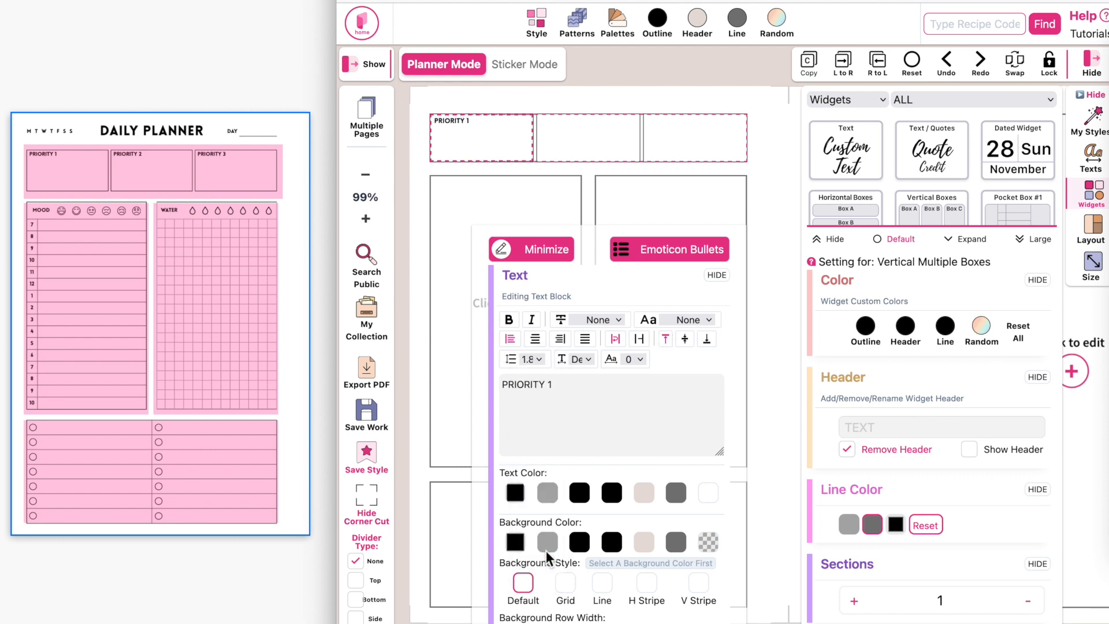
{"action": "left_click", "coordinate": [503, 249]}
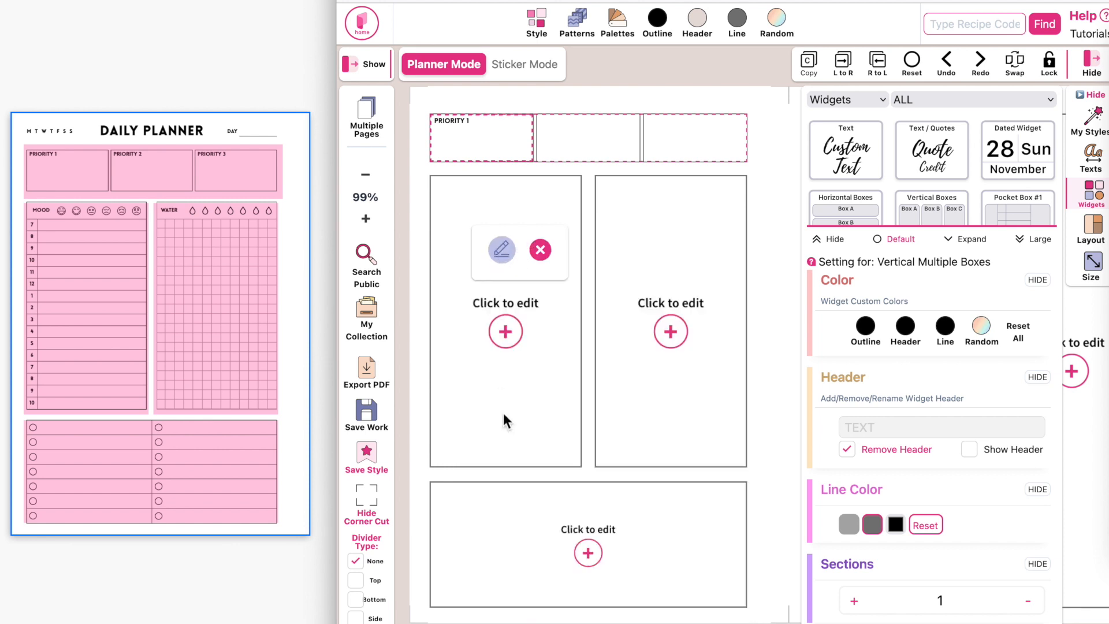
{"action": "left_click", "coordinate": [668, 71]}
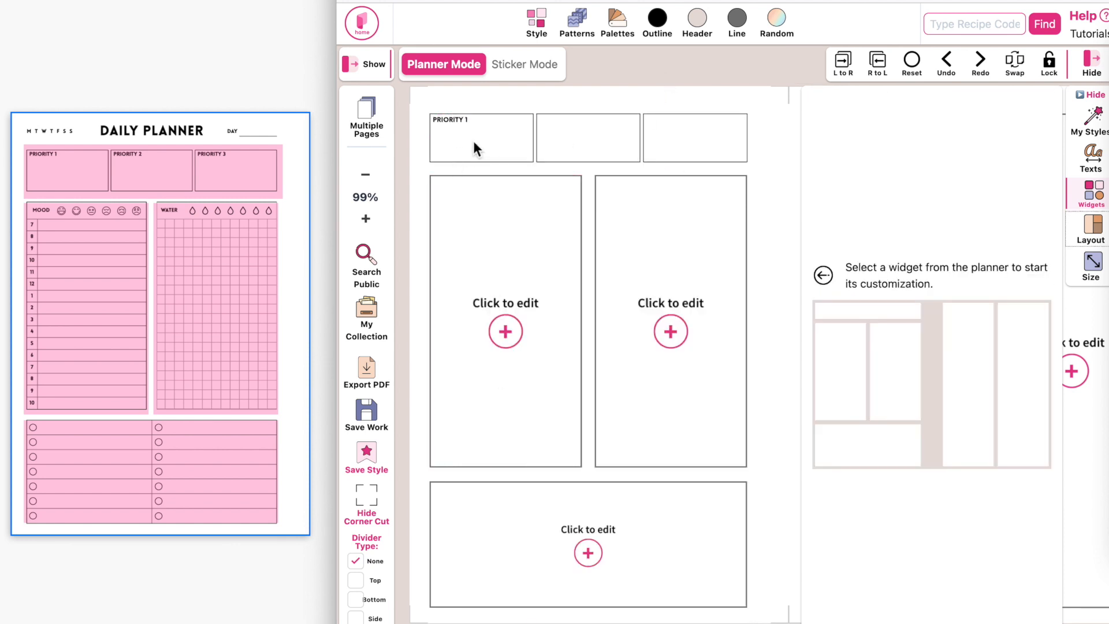
- Label the middle box PRIORITY 2, aligned to the top with a line spacing of 1.8
{"action": "left_click", "coordinate": [598, 140]}
{"action": "left_click", "coordinate": [502, 248]}
{"action": "type", "text": "PRIORITY"}
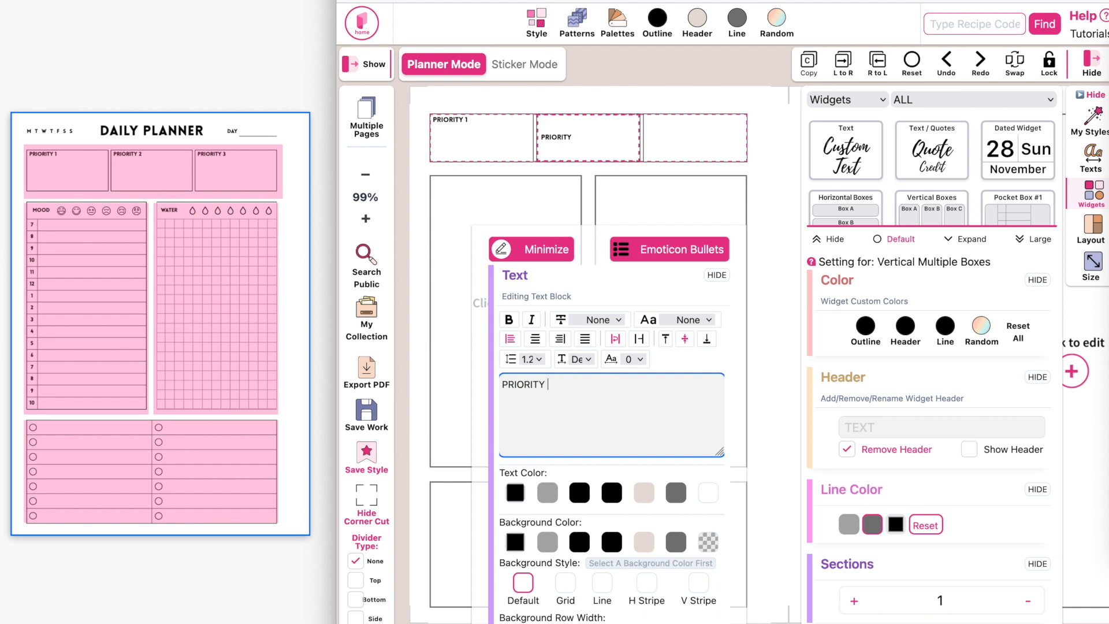
{"action": "left_click", "coordinate": [666, 339]}
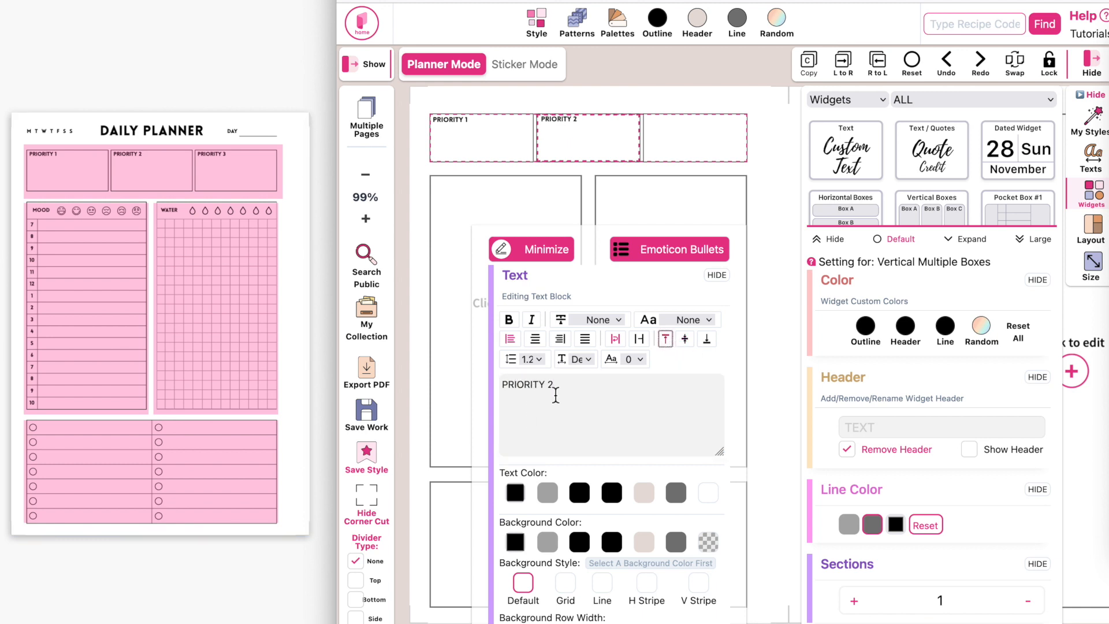
{"action": "left_click", "coordinate": [530, 359]}
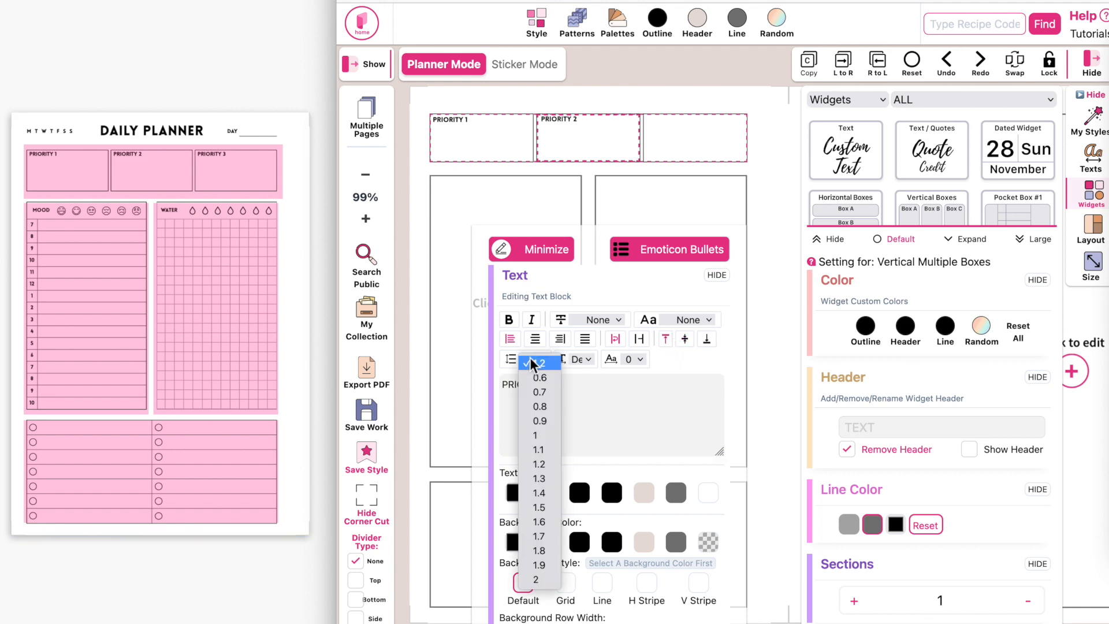
{"action": "left_click", "coordinate": [540, 550]}
- Label the third box PRIORITY 3, aligned to the top with a line spacing of 1.8
{"action": "left_click", "coordinate": [712, 145]}
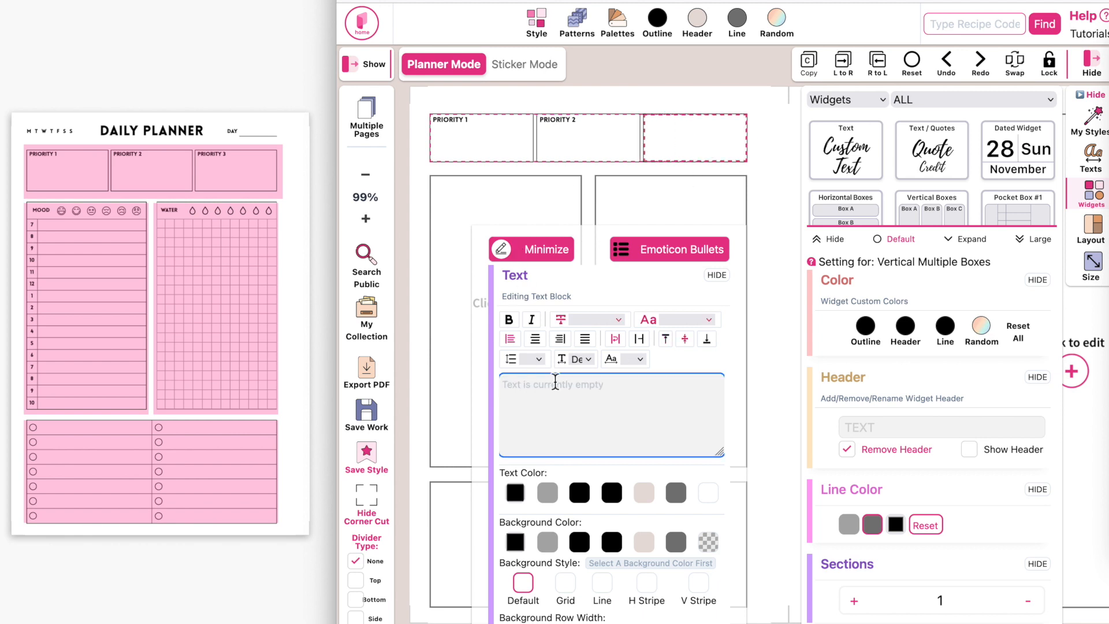
{"action": "type", "text": "Pl"}
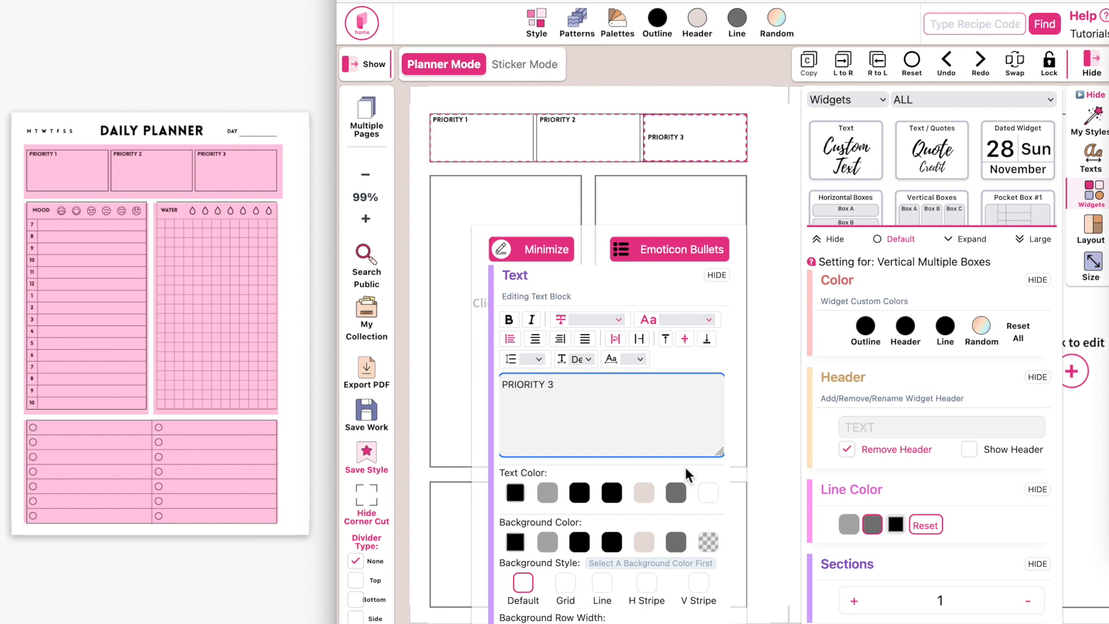
{"action": "left_click", "coordinate": [666, 338]}
{"action": "left_click", "coordinate": [530, 358]}
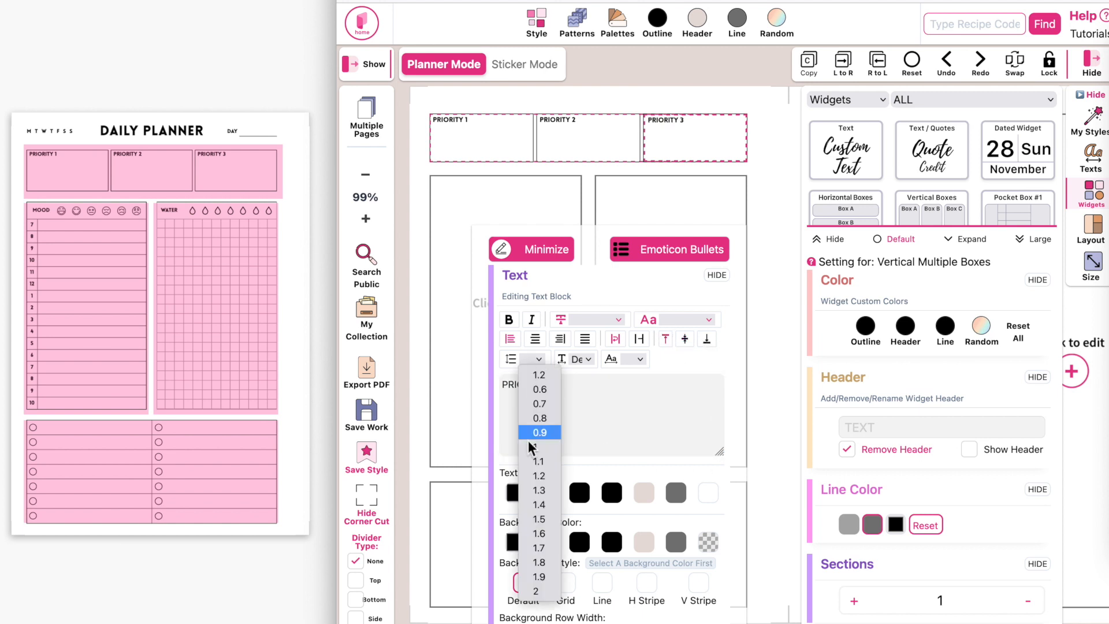
{"action": "left_click", "coordinate": [542, 563]}
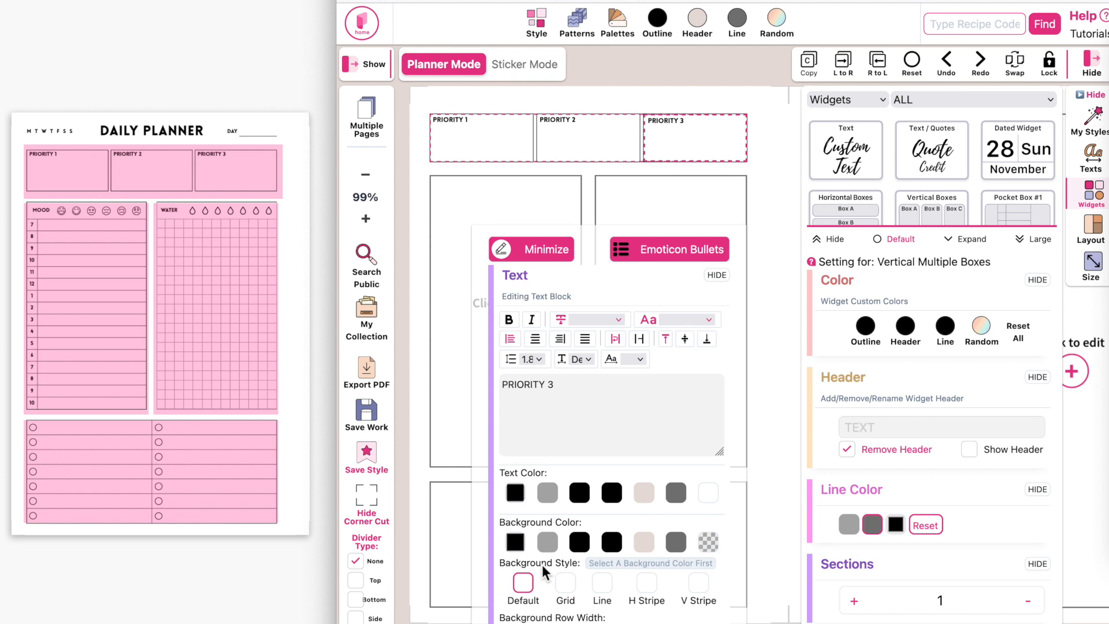
{"action": "left_click", "coordinate": [552, 253]}
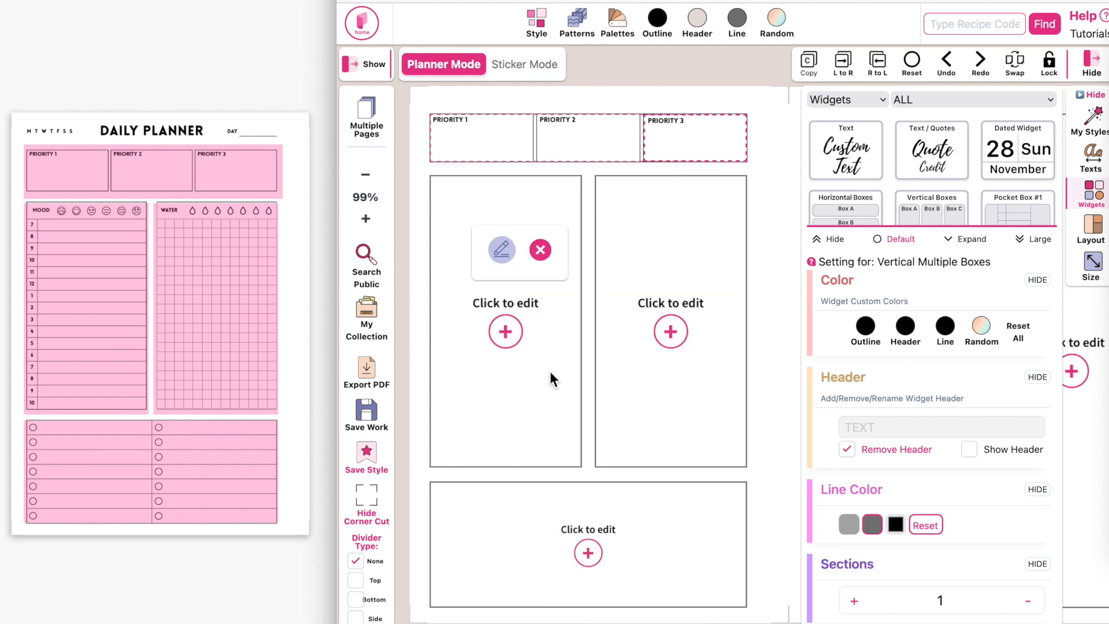
{"action": "left_click", "coordinate": [665, 68]}
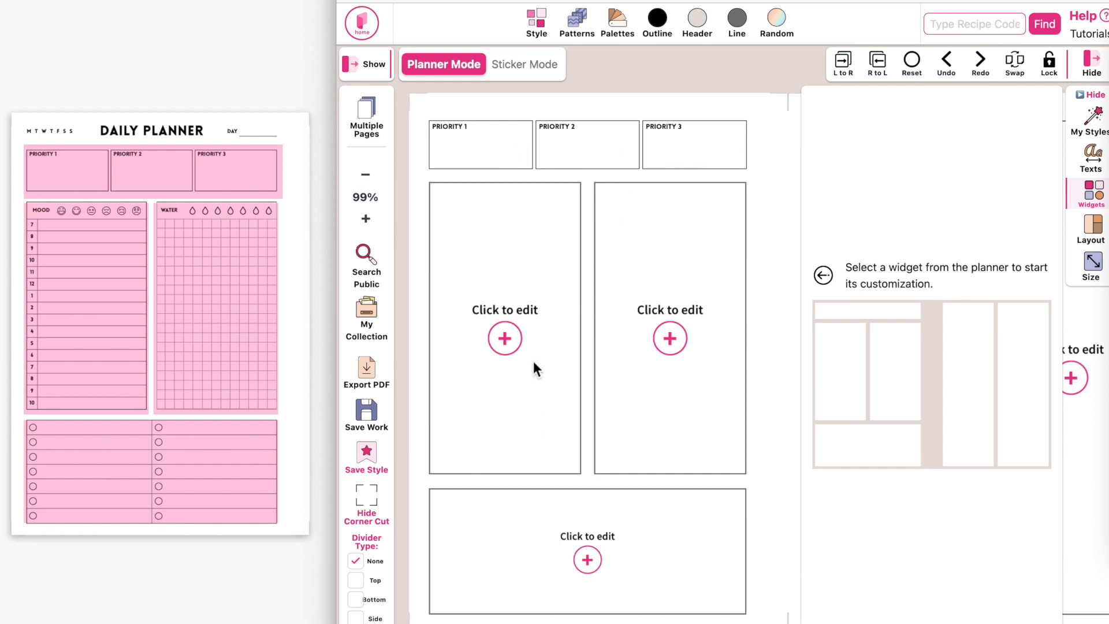
- In Sketch, delete the pink overlays covering the mood schedule and the priority section, and return to Planify Pro
{"action": "left_click", "coordinate": [78, 279]}
{"action": "left_click", "coordinate": [78, 279]}
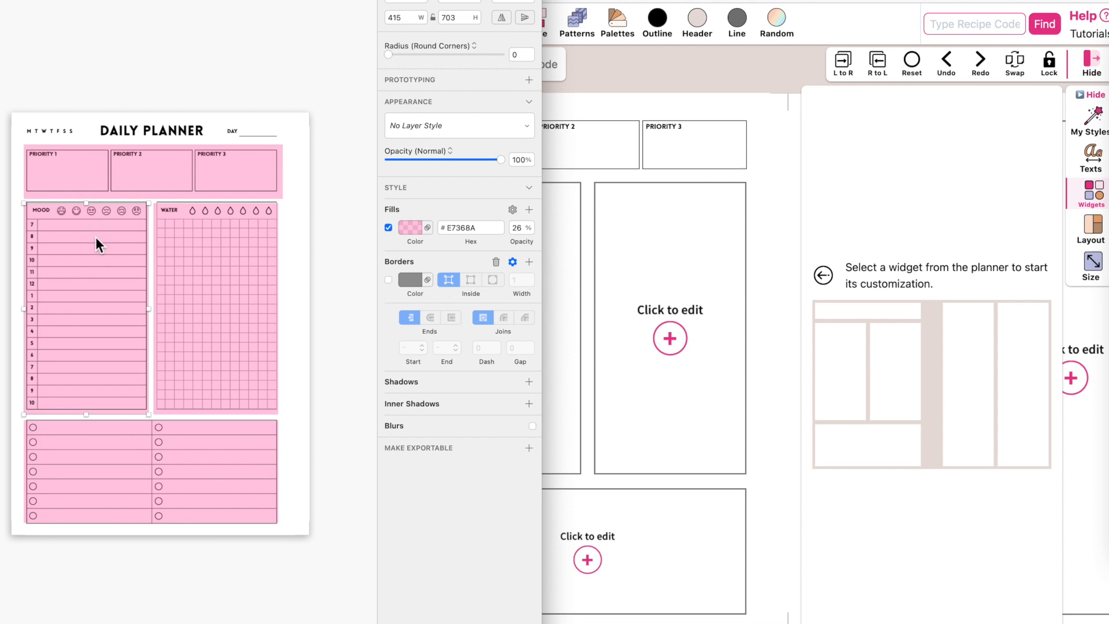
{"action": "key", "text": "Delete"}
{"action": "left_click", "coordinate": [139, 152]}
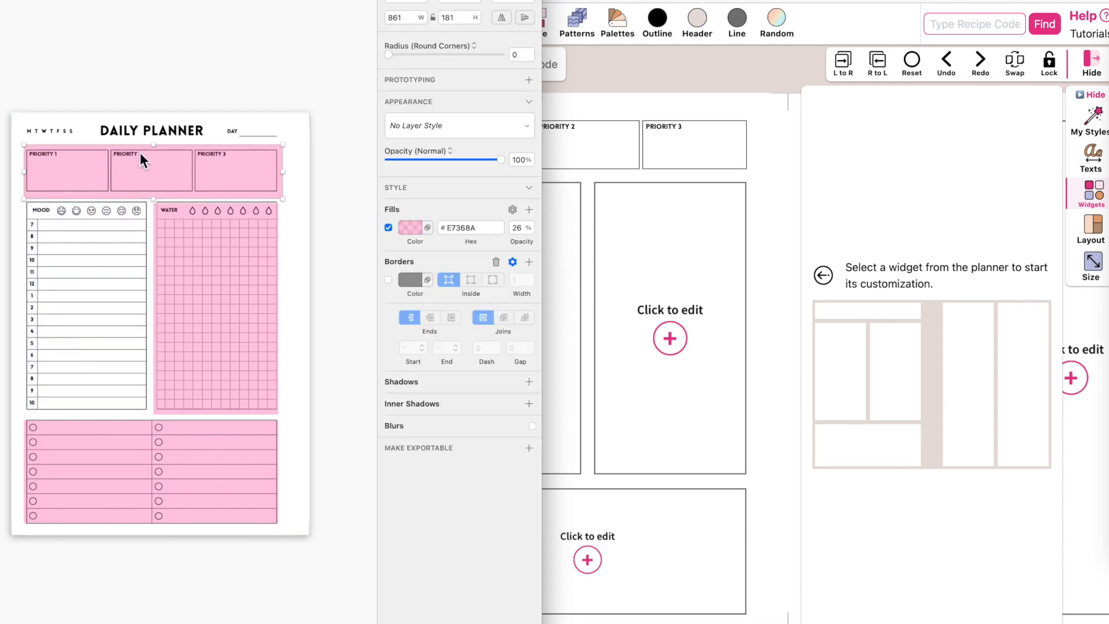
{"action": "key", "text": "Delete"}
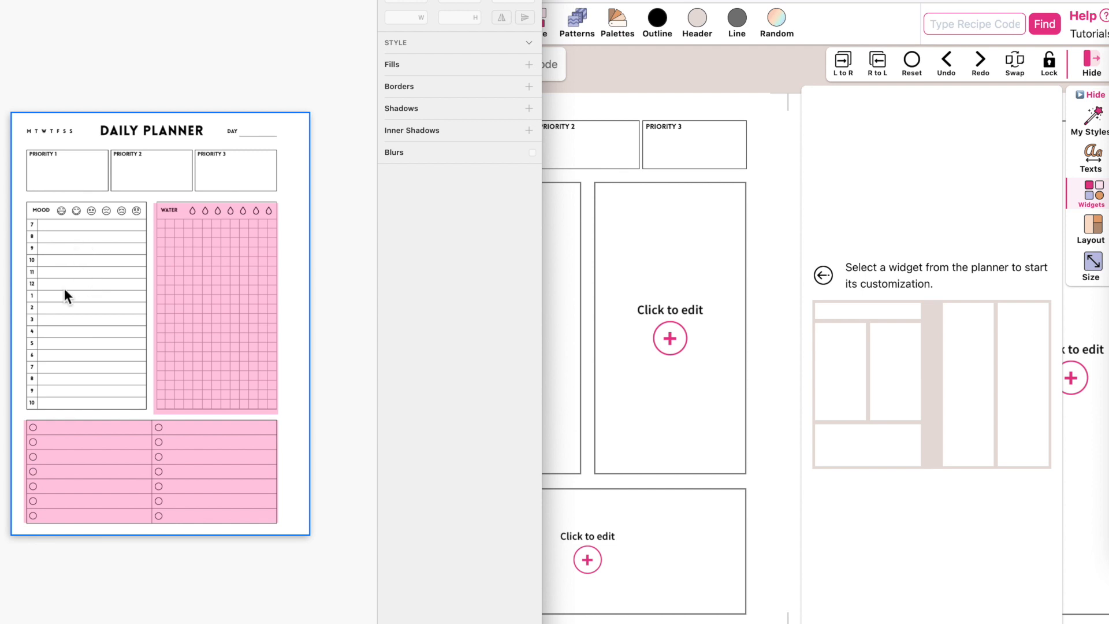
{"action": "left_click", "coordinate": [573, 275]}
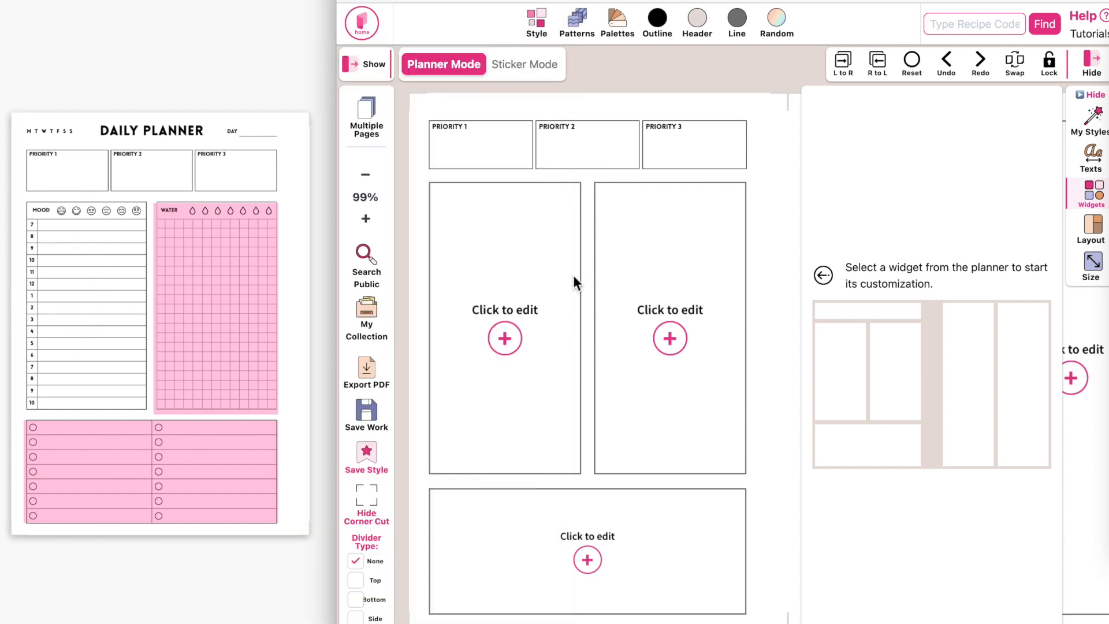
- Place the Time Schedule widget from the DAILY category in the empty box below PRIORITY 1 and remove its header
{"action": "left_click", "coordinate": [508, 283]}
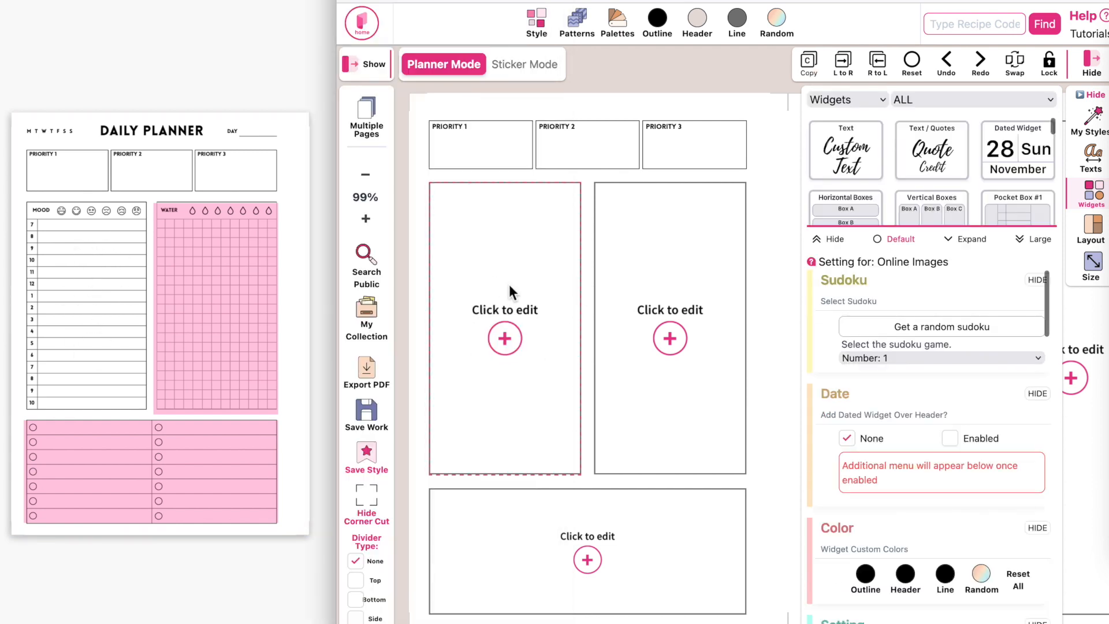
{"action": "left_click", "coordinate": [948, 99]}
{"action": "left_click", "coordinate": [938, 149]}
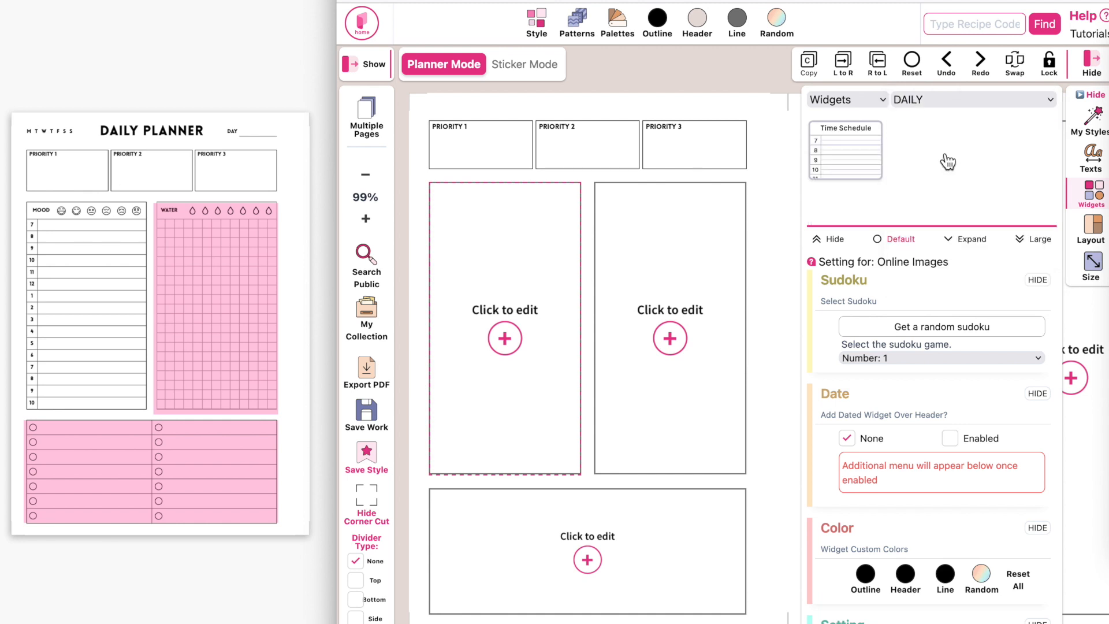
{"action": "left_click", "coordinate": [839, 169]}
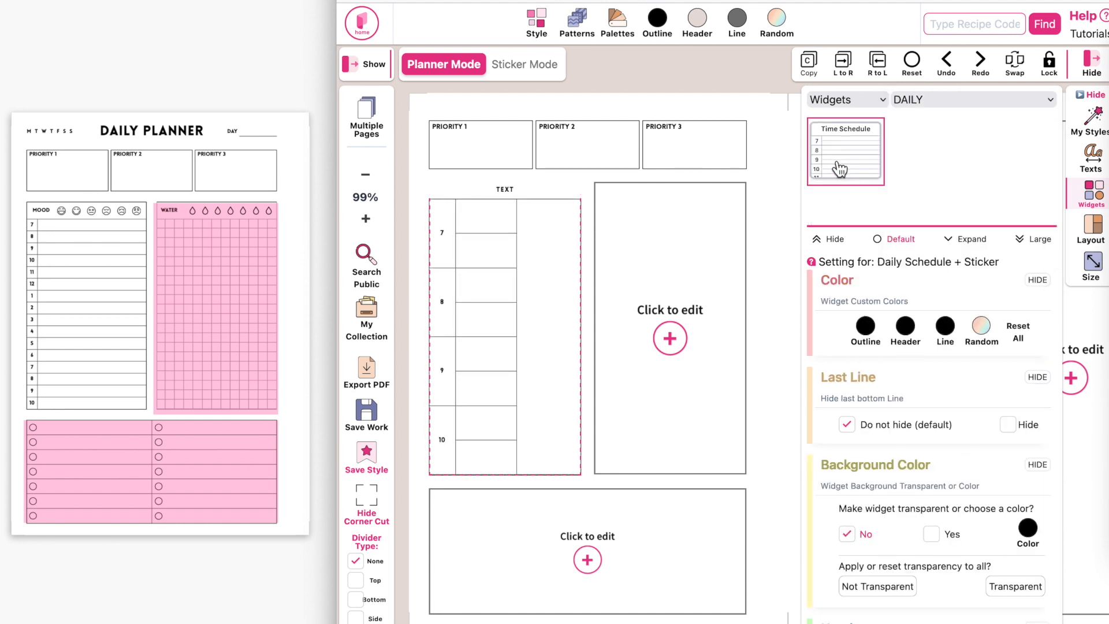
{"action": "scroll", "coordinate": [895, 368], "scroll_direction": "down", "scroll_amount": 5}
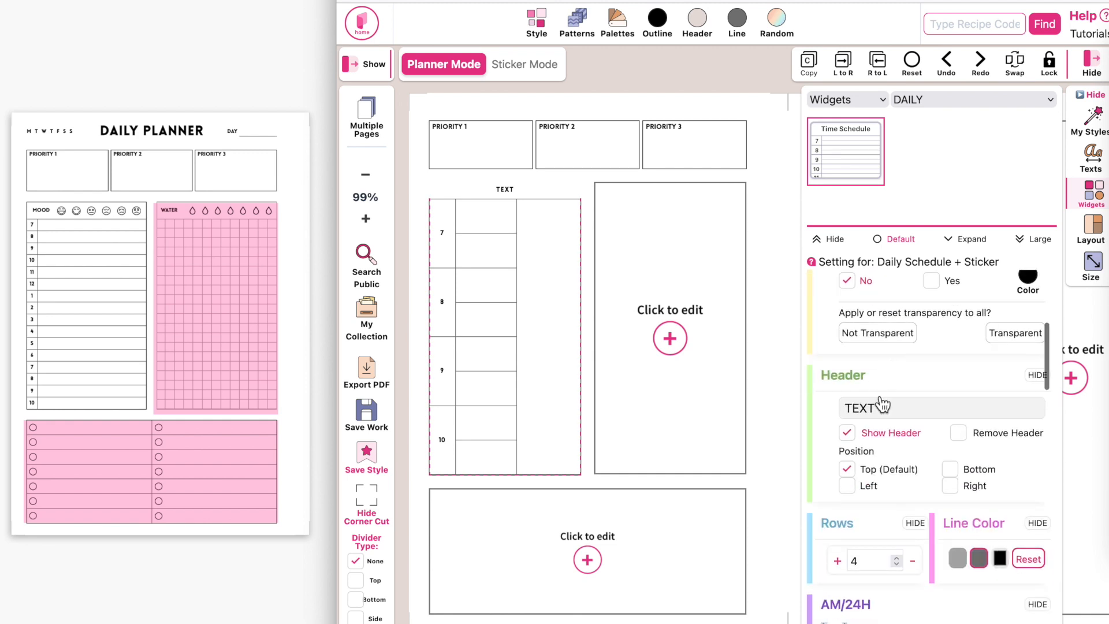
{"action": "scroll", "coordinate": [973, 411], "scroll_direction": "down", "scroll_amount": 1}
{"action": "left_click", "coordinate": [968, 393]}
- Set the end time of the daily schedule to 10:00
{"action": "scroll", "coordinate": [969, 398], "scroll_direction": "down", "scroll_amount": 7}
{"action": "scroll", "coordinate": [969, 399], "scroll_direction": "down", "scroll_amount": 1}
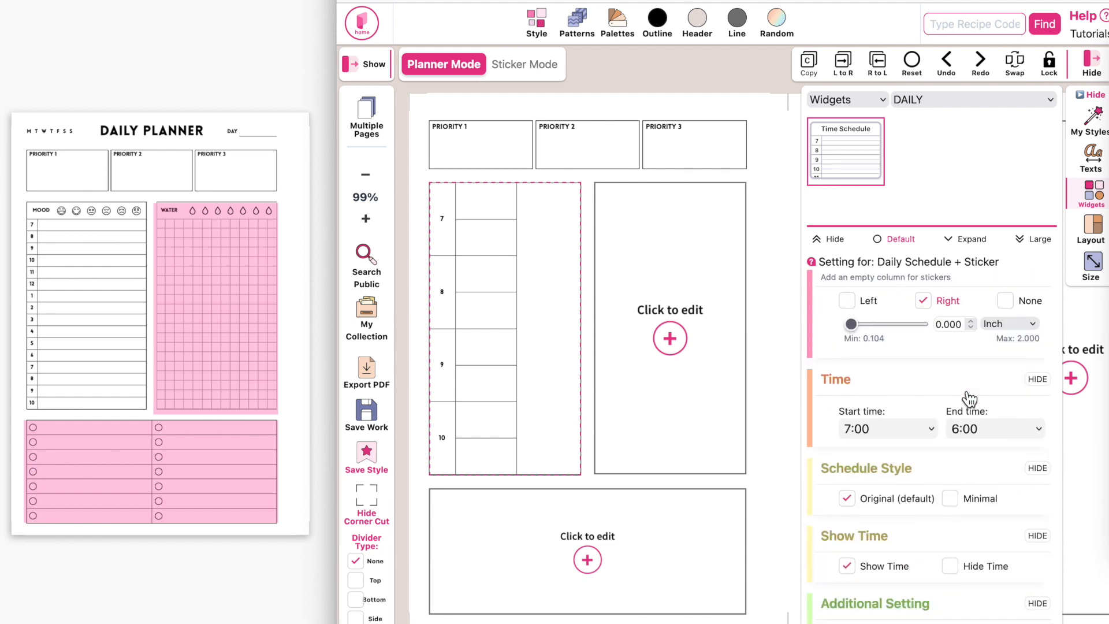
{"action": "left_click", "coordinate": [1011, 428]}
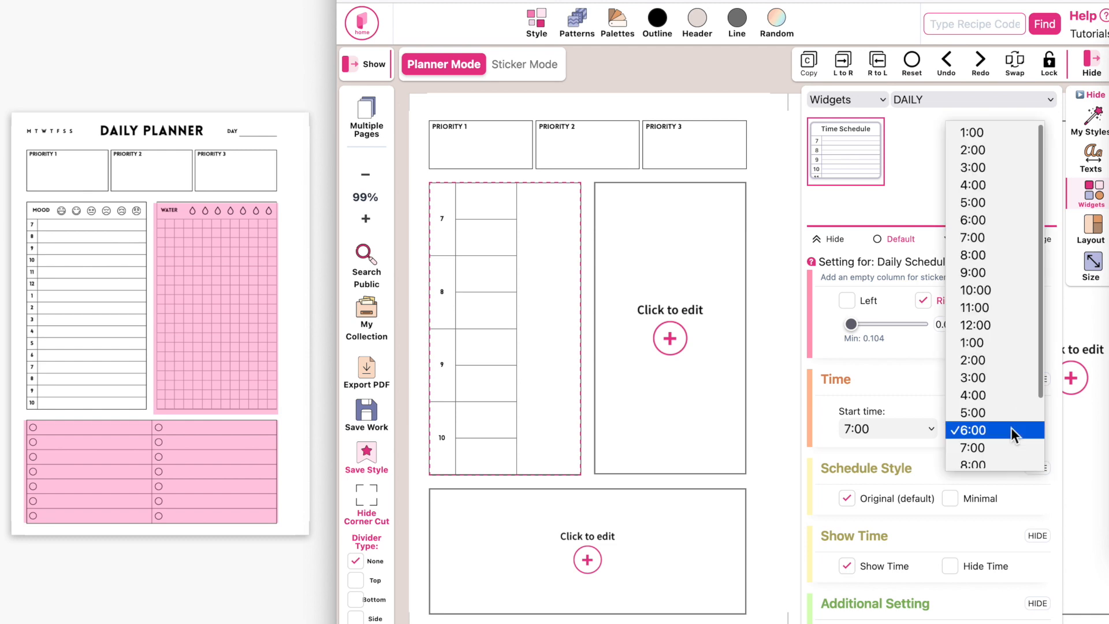
{"action": "scroll", "coordinate": [1011, 428], "scroll_direction": "down", "scroll_amount": 2}
{"action": "left_click", "coordinate": [1004, 427]}
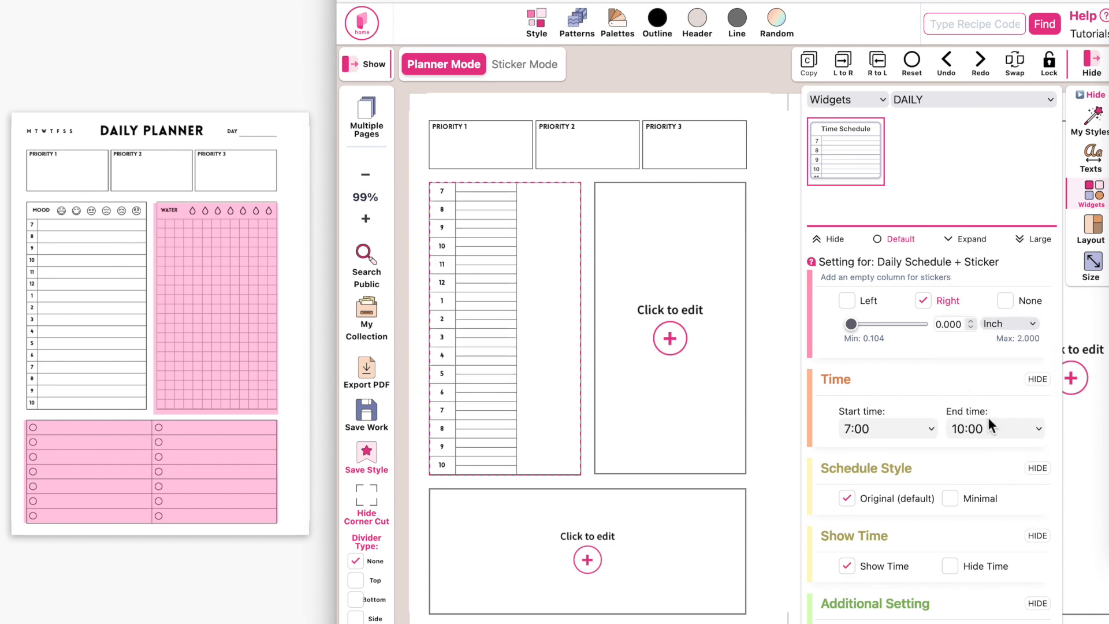
- Remove the empty sticker column from the daily schedule
{"action": "scroll", "coordinate": [961, 463], "scroll_direction": "up", "scroll_amount": 3}
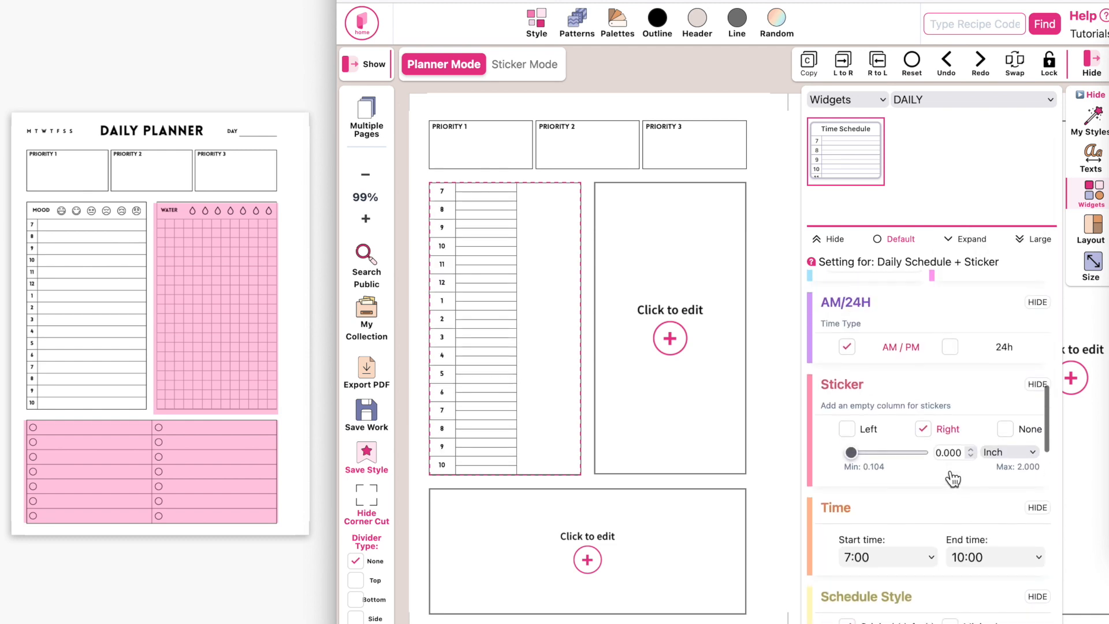
{"action": "scroll", "coordinate": [952, 477], "scroll_direction": "down", "scroll_amount": 1}
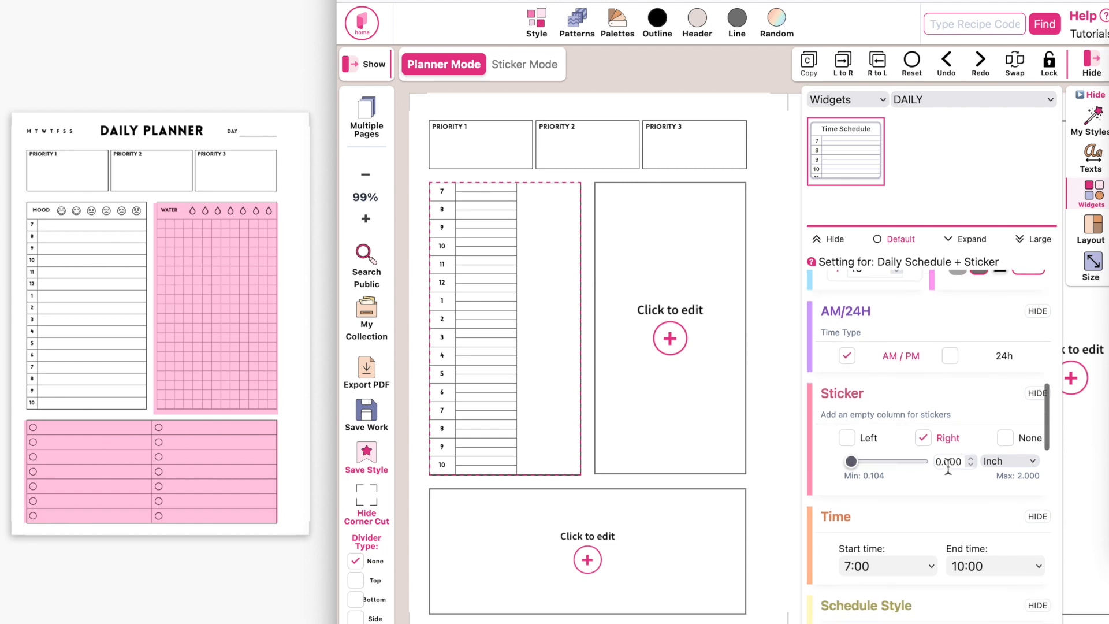
{"action": "left_click", "coordinate": [1006, 439]}
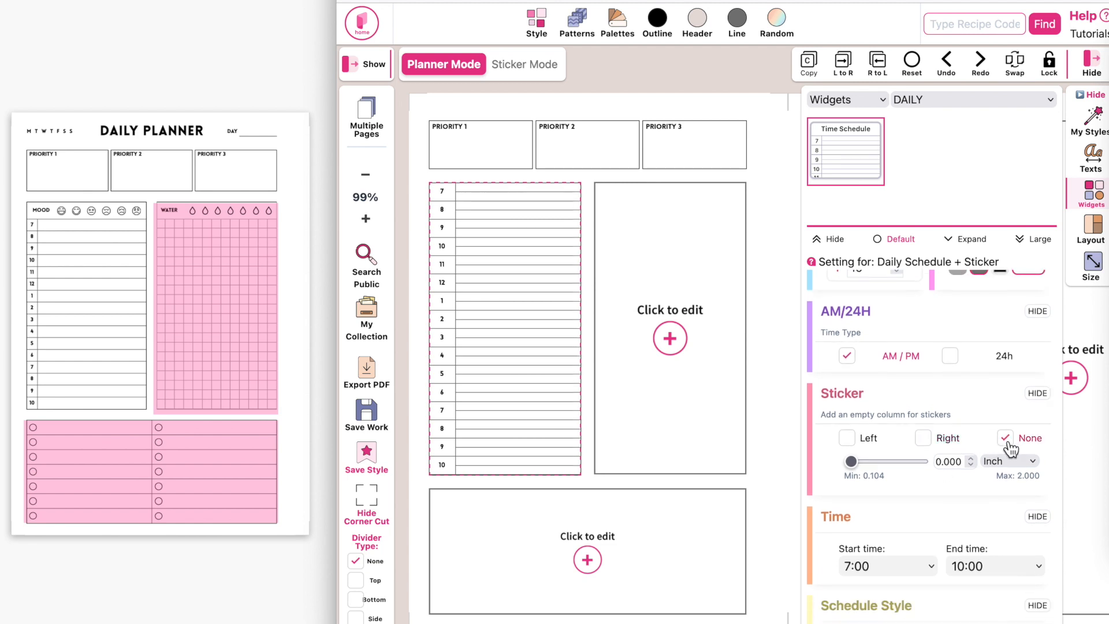
- Set the schedule's hourly column width to 17 and its increment rows to 1
{"action": "scroll", "coordinate": [1011, 449], "scroll_direction": "down", "scroll_amount": 5}
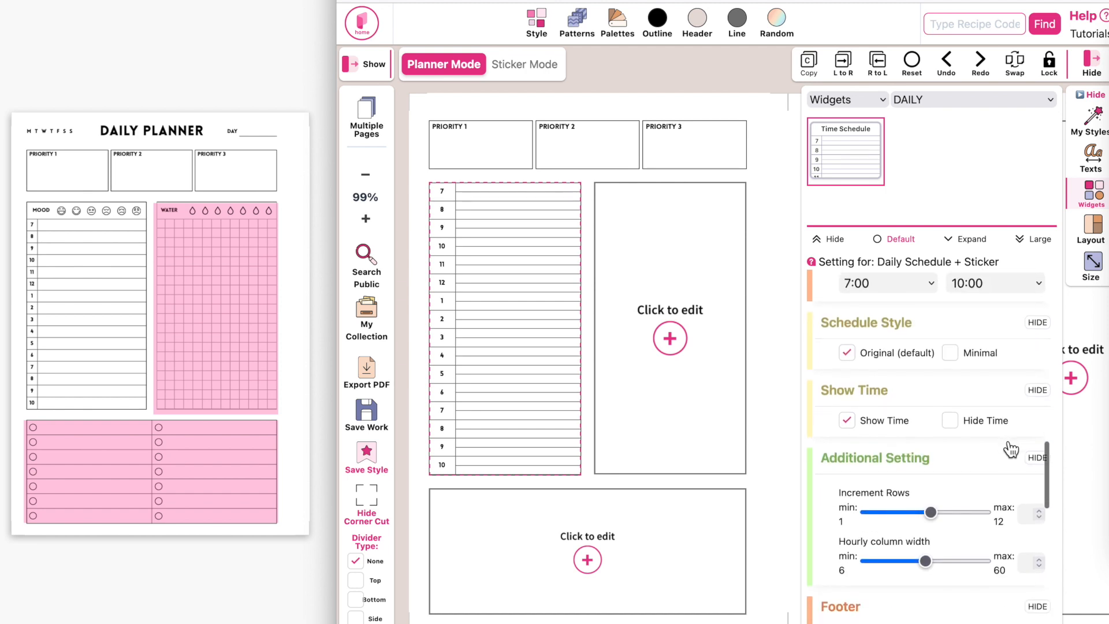
{"action": "scroll", "coordinate": [1011, 450], "scroll_direction": "down", "scroll_amount": 2}
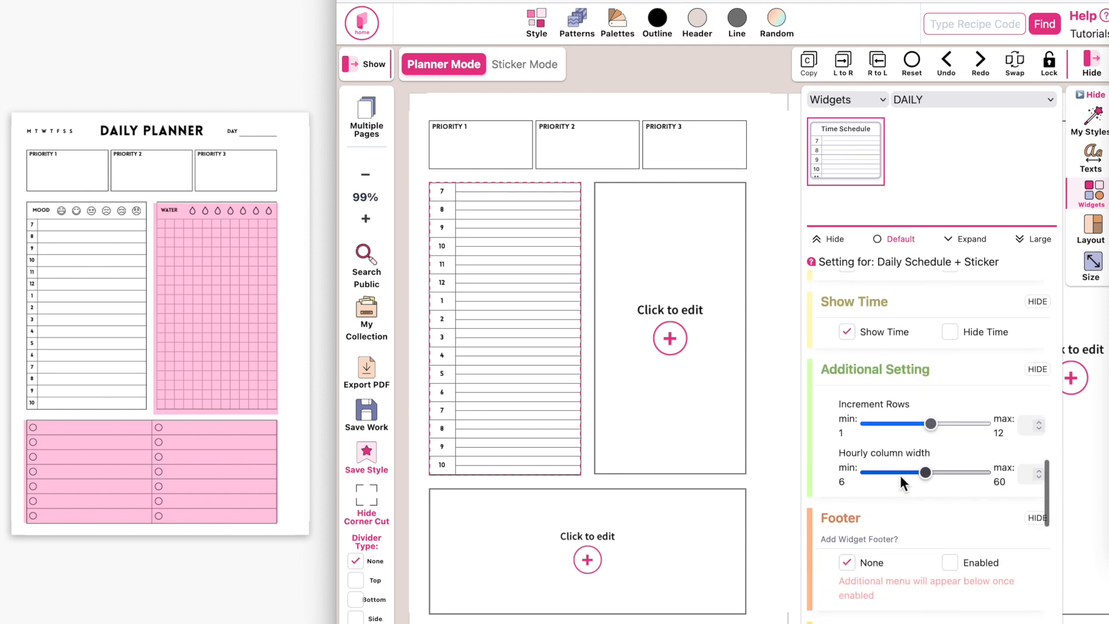
{"action": "mouse_move", "coordinate": [899, 472]}
{"action": "left_mouse_down"}
{"action": "mouse_move", "coordinate": [886, 472]}
{"action": "mouse_move", "coordinate": [917, 471]}
{"action": "mouse_move", "coordinate": [885, 475]}
{"action": "mouse_move", "coordinate": [906, 474]}
{"action": "mouse_move", "coordinate": [895, 477]}
{"action": "left_mouse_up"}
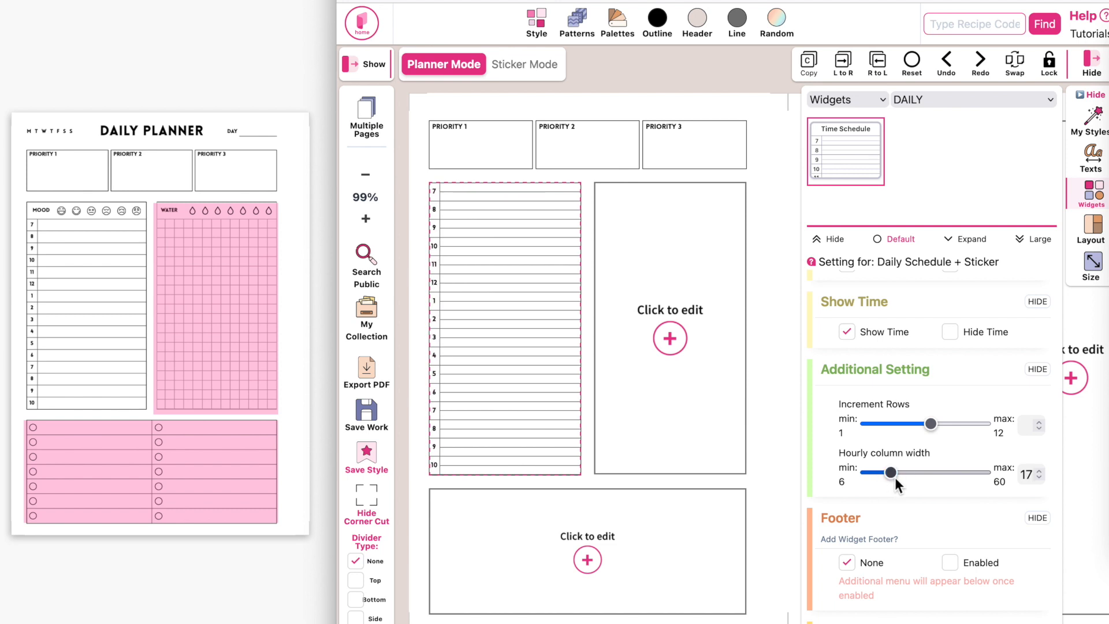
{"action": "left_click_drag", "start_coordinate": [927, 425], "coordinate": [821, 433]}
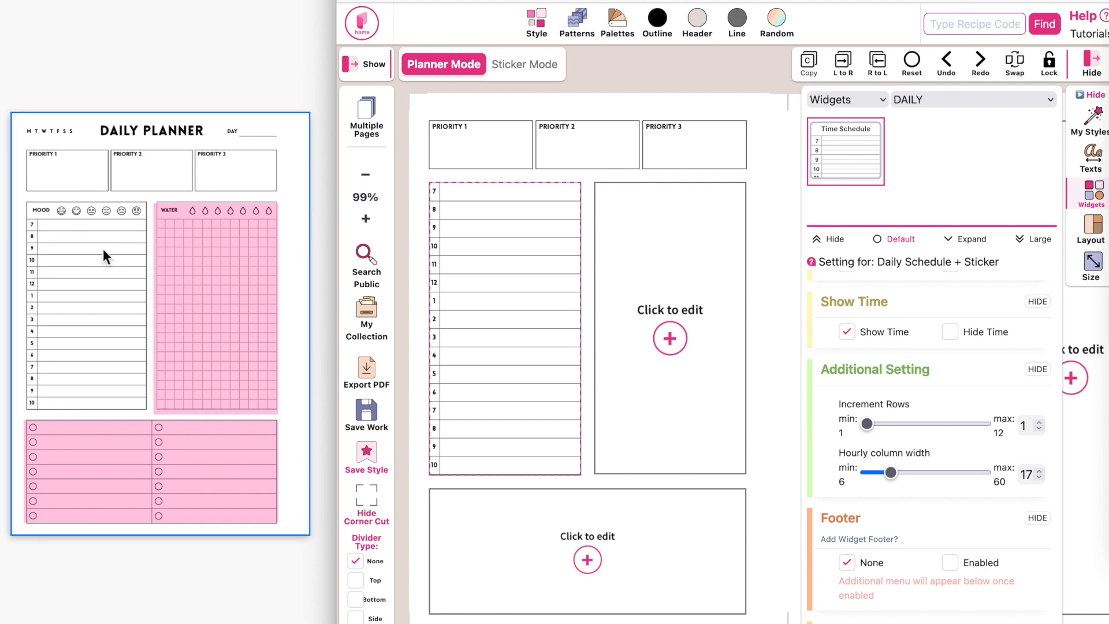
- In Sketch, examine the reference planner's mood schedule up close and return to Planify Pro
{"action": "left_click", "coordinate": [113, 289]}
{"action": "scroll", "coordinate": [113, 288], "scroll_direction": "left", "scroll_amount": 1}
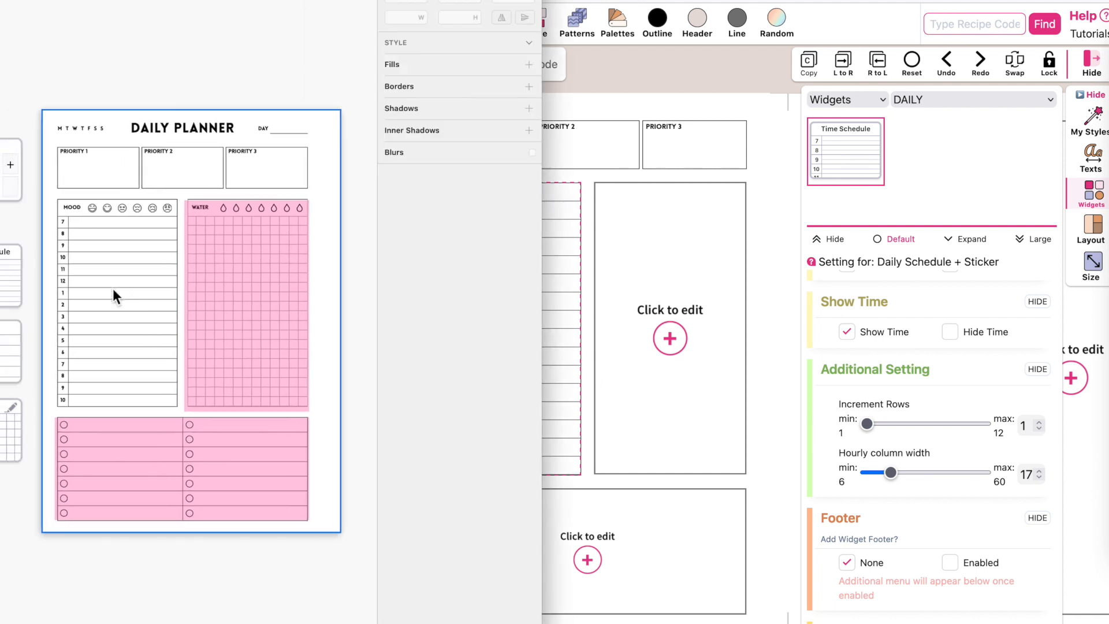
{"action": "scroll", "coordinate": [113, 288], "scroll_direction": "up", "scroll_amount": 5}
{"action": "left_click", "coordinate": [662, 350]}
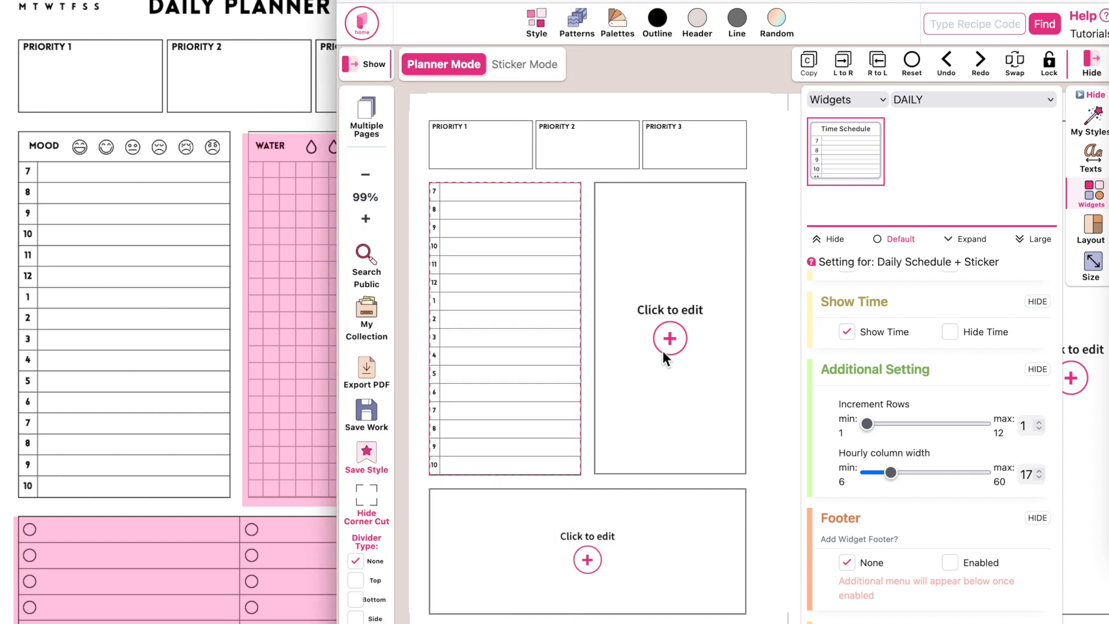
{"action": "left_click", "coordinate": [502, 249]}
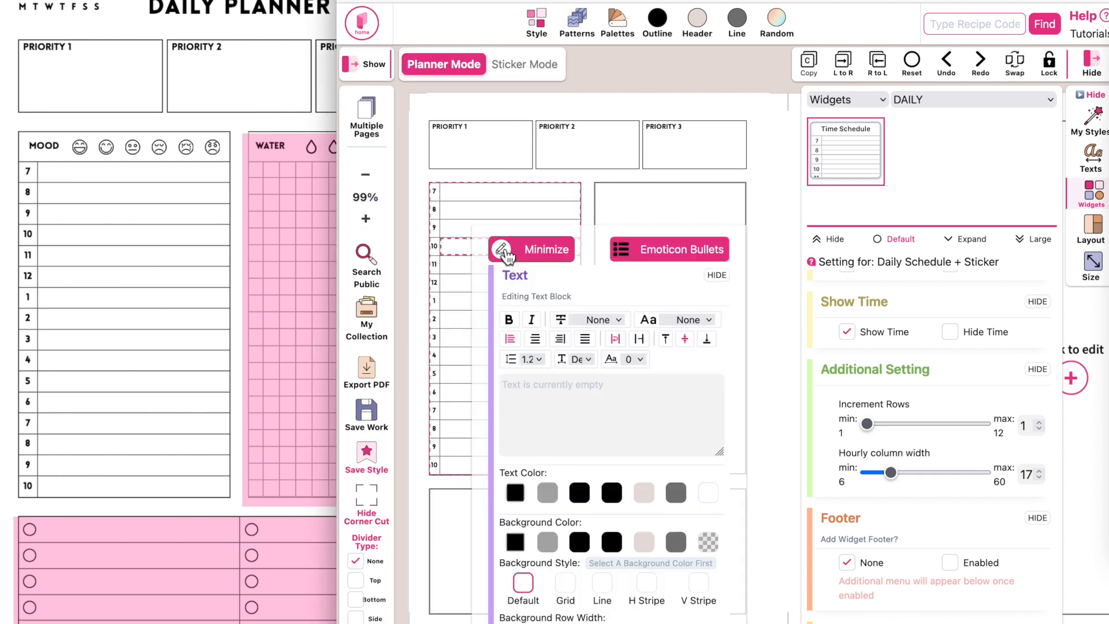
{"action": "left_click", "coordinate": [507, 254]}
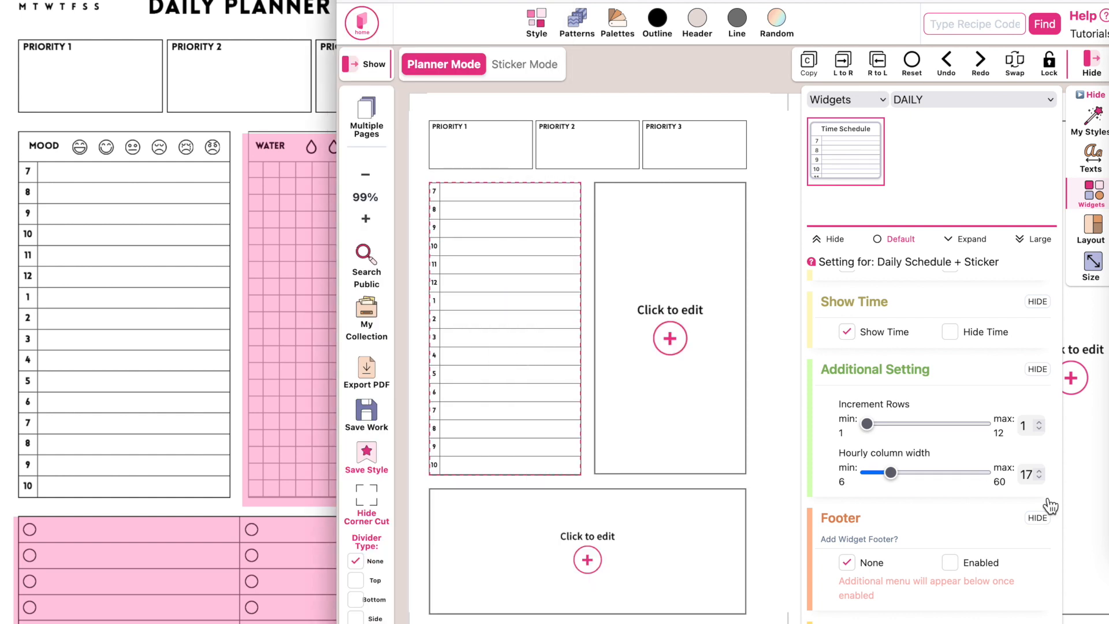
- Enable the schedule widget's footer and position it at the top of the schedule
{"action": "scroll", "coordinate": [1050, 506], "scroll_direction": "down", "scroll_amount": 1}
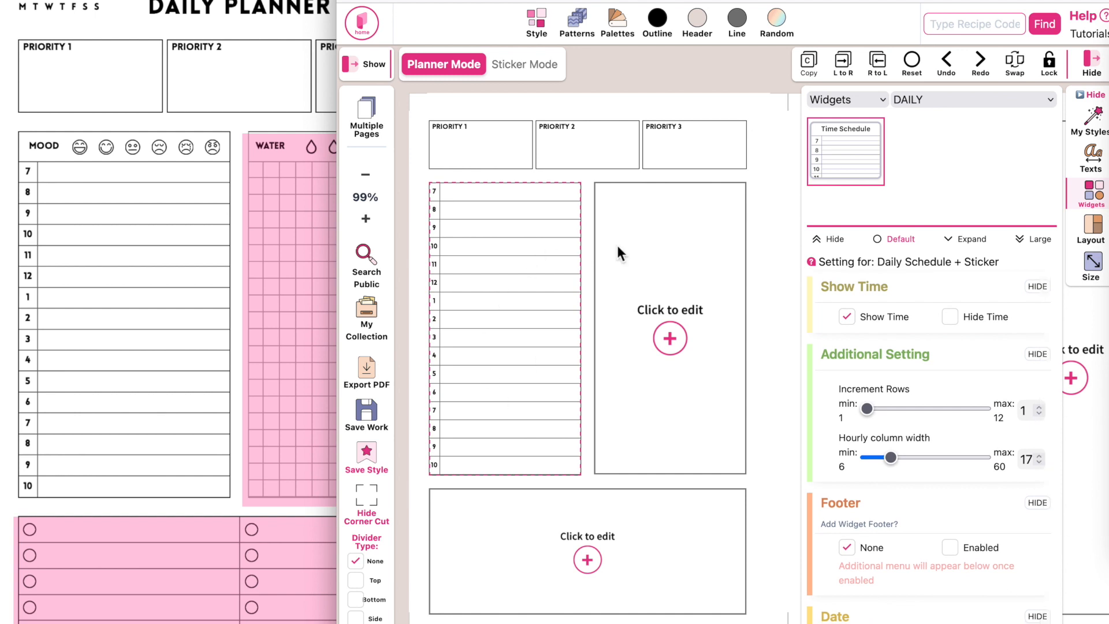
{"action": "scroll", "coordinate": [959, 438], "scroll_direction": "down", "scroll_amount": 5}
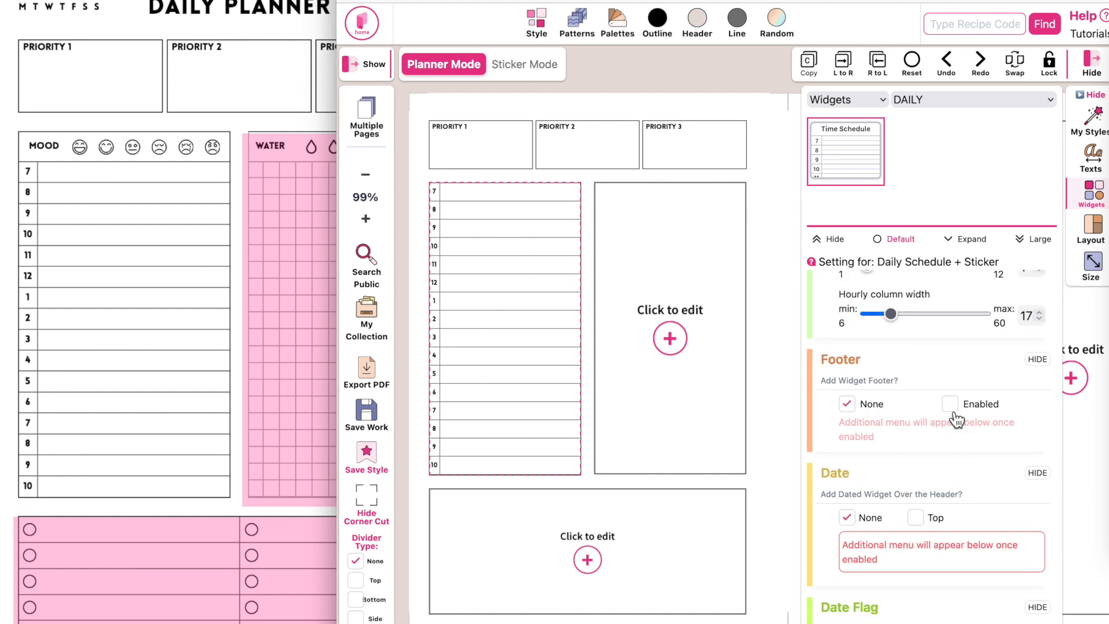
{"action": "left_click", "coordinate": [951, 406]}
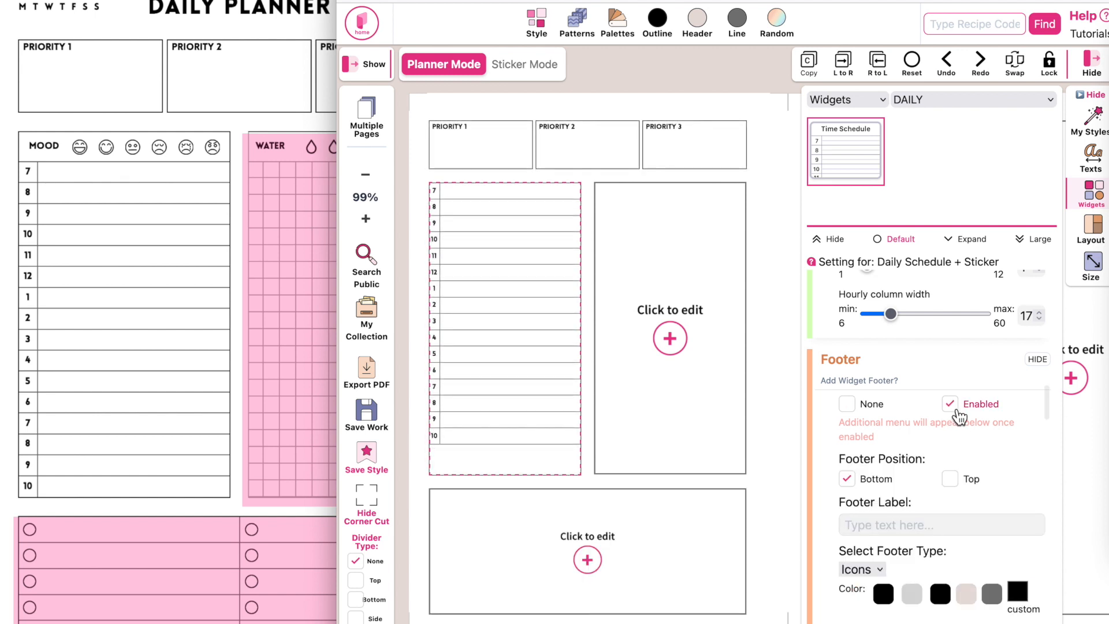
{"action": "scroll", "coordinate": [959, 416], "scroll_direction": "down", "scroll_amount": 2}
{"action": "scroll", "coordinate": [958, 415], "scroll_direction": "down", "scroll_amount": 1}
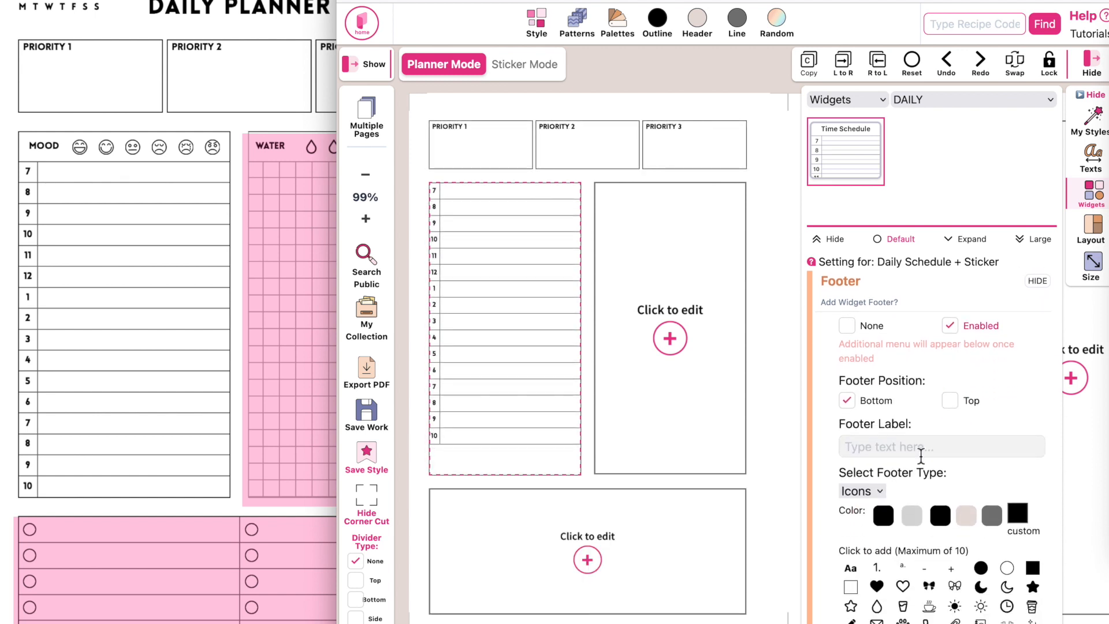
{"action": "left_click", "coordinate": [963, 411]}
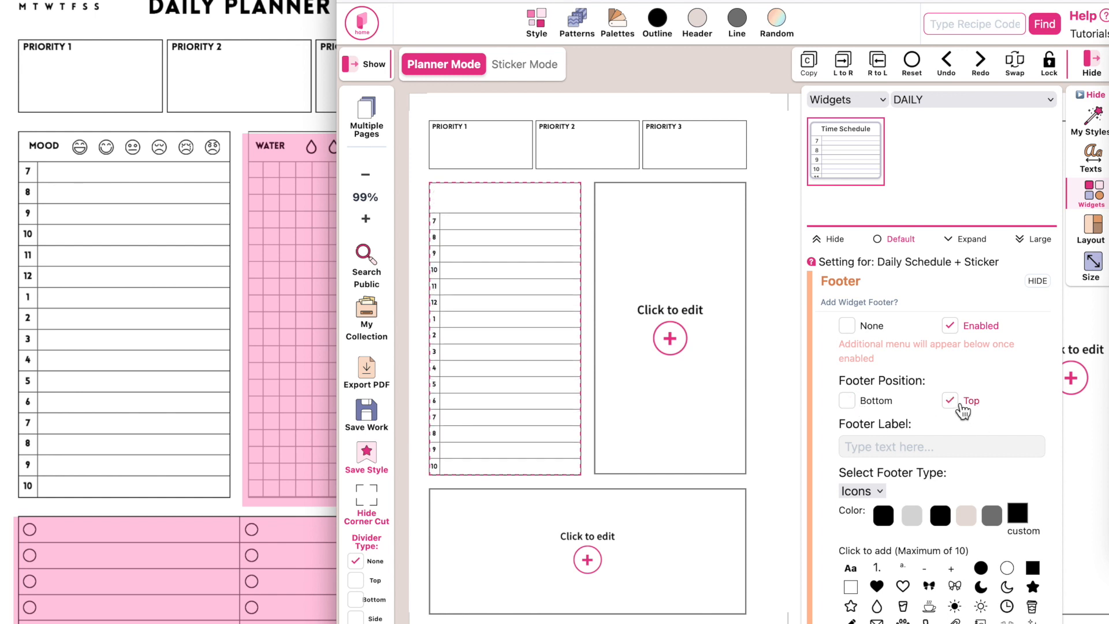
{"action": "left_click", "coordinate": [853, 411]}
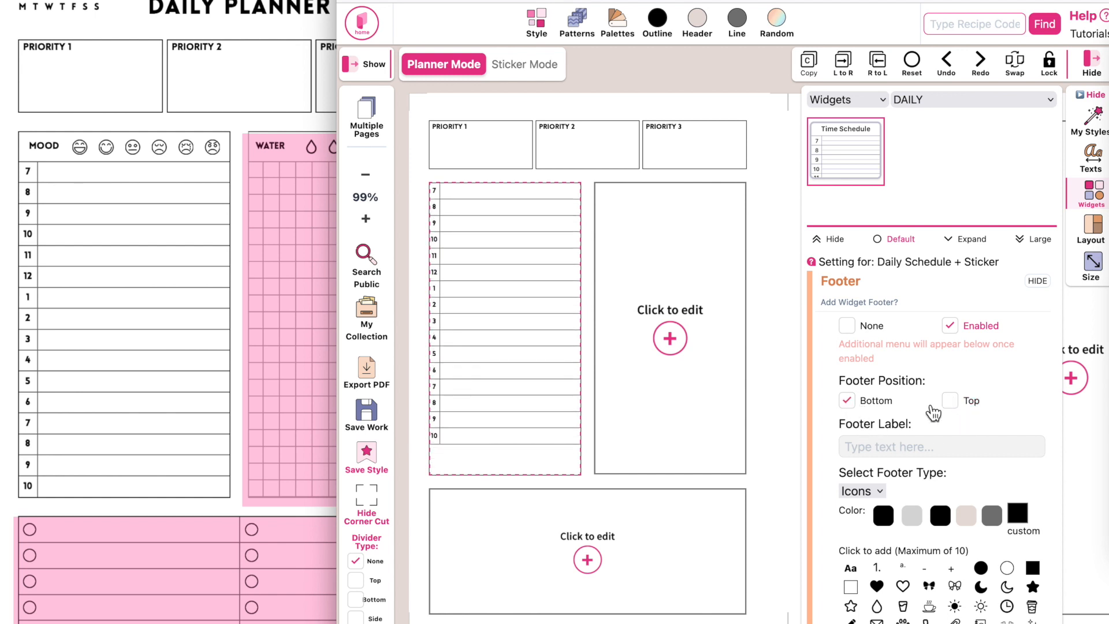
{"action": "left_click", "coordinate": [963, 411]}
- Add six face icons to the schedule's footer: laughing, smiling, neutral and three sad or upset faces, as in the reference's mood row
{"action": "scroll", "coordinate": [871, 449], "scroll_direction": "down", "scroll_amount": 3}
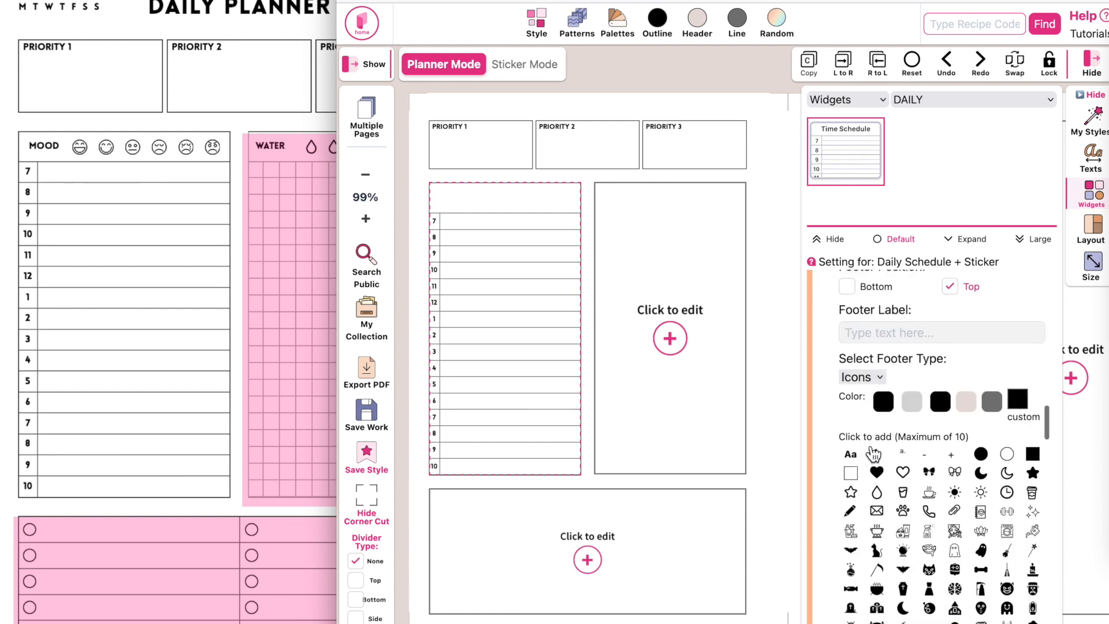
{"action": "scroll", "coordinate": [874, 455], "scroll_direction": "down", "scroll_amount": 3}
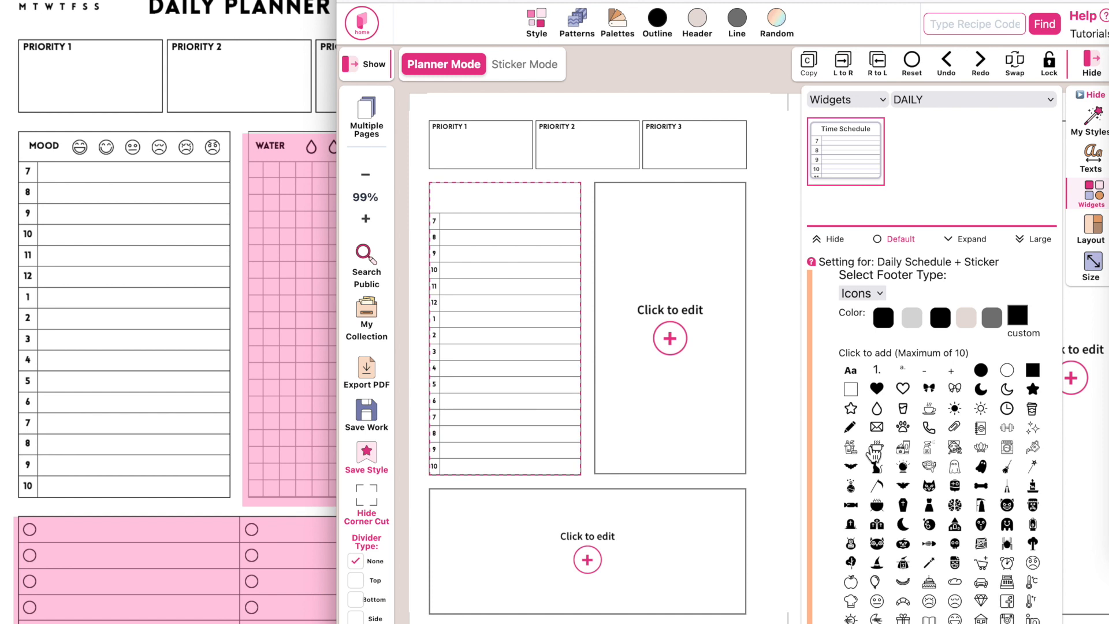
{"action": "scroll", "coordinate": [945, 493], "scroll_direction": "down", "scroll_amount": 3}
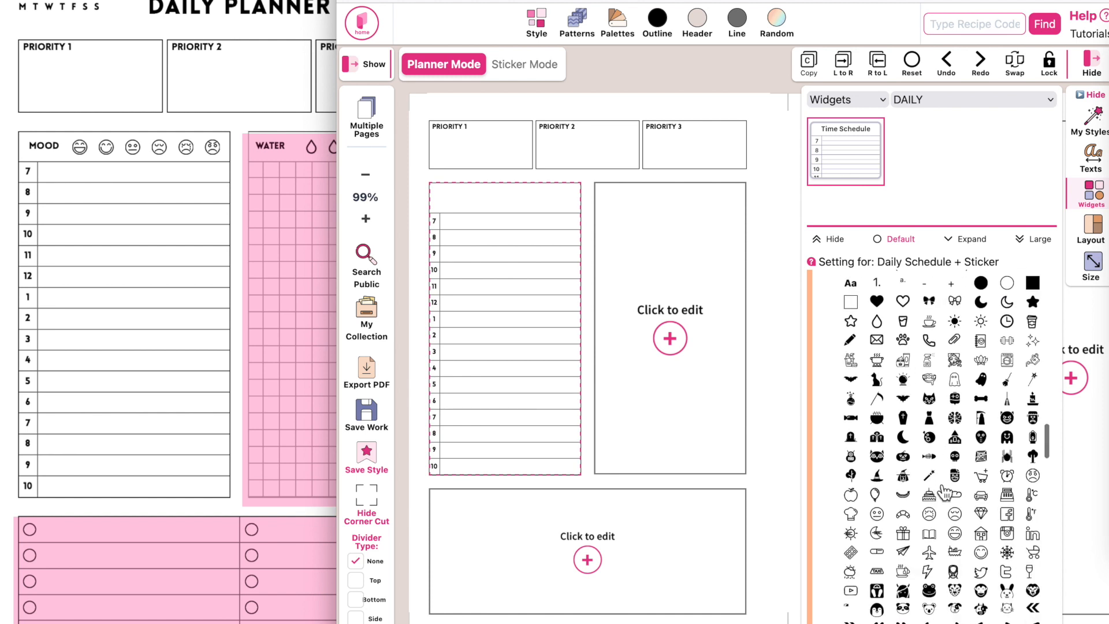
{"action": "scroll", "coordinate": [962, 512], "scroll_direction": "down", "scroll_amount": 1}
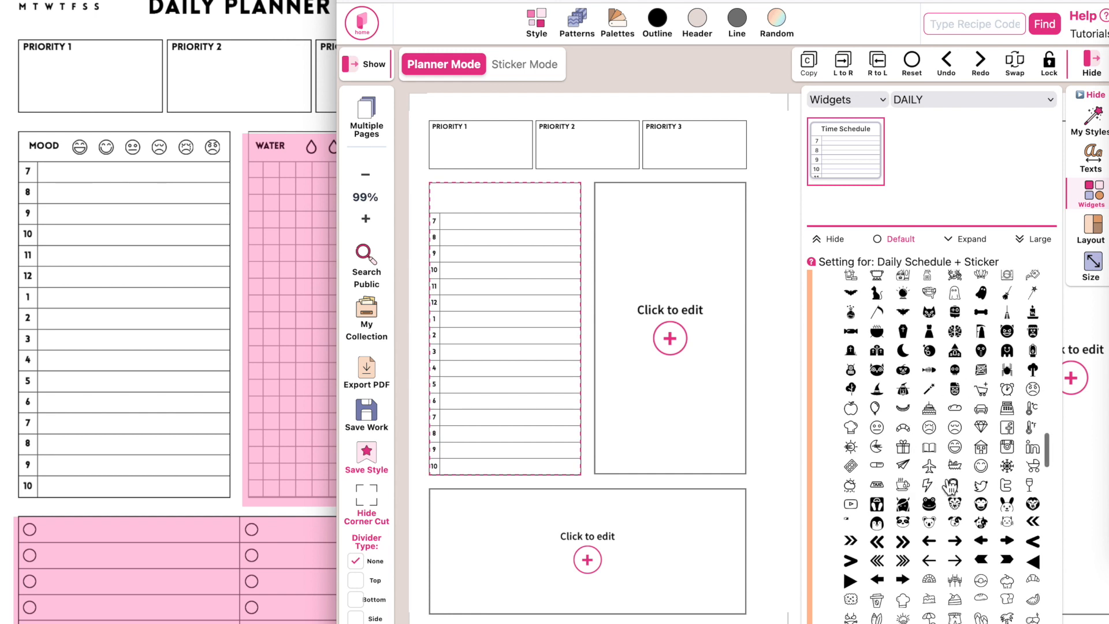
{"action": "left_click", "coordinate": [956, 449]}
{"action": "left_click", "coordinate": [981, 465]}
{"action": "left_click", "coordinate": [878, 432]}
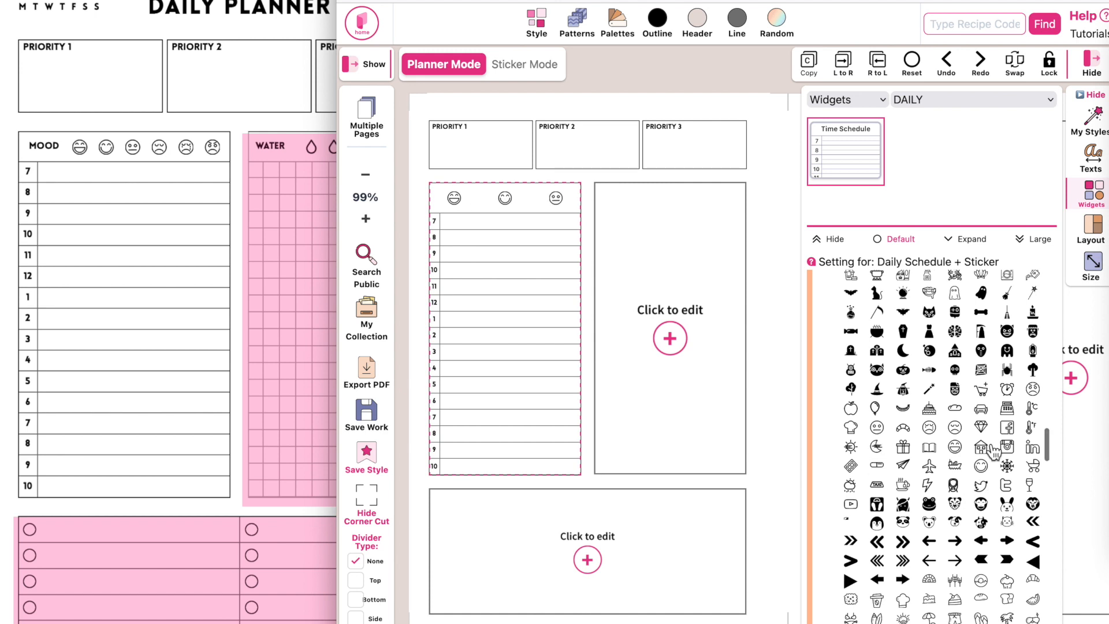
{"action": "left_click", "coordinate": [959, 434]}
{"action": "left_click", "coordinate": [931, 432]}
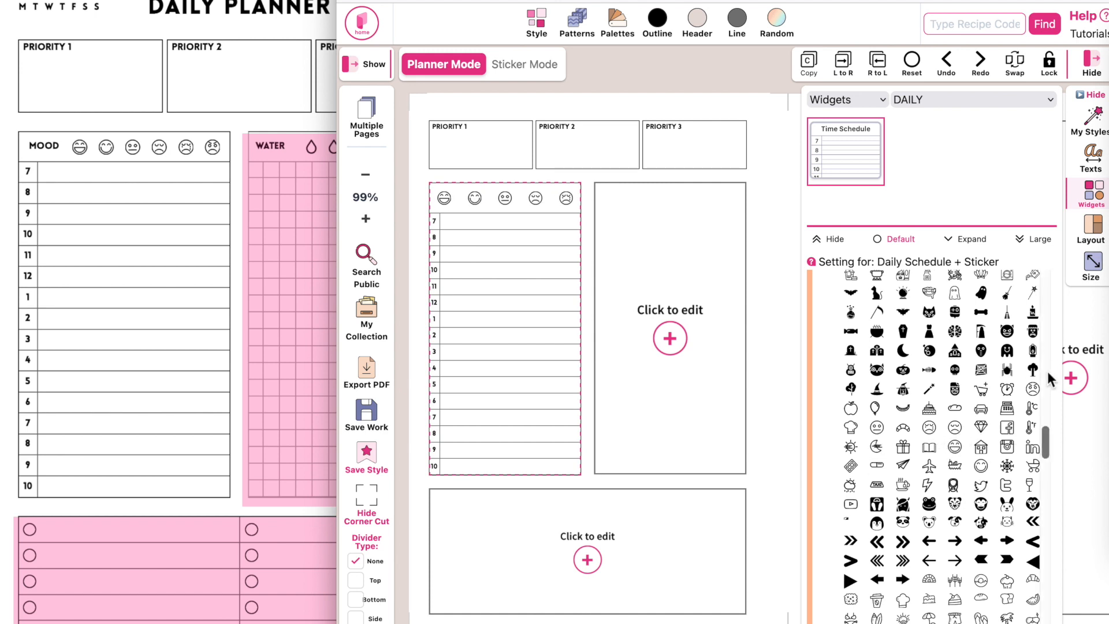
{"action": "left_click", "coordinate": [1034, 392]}
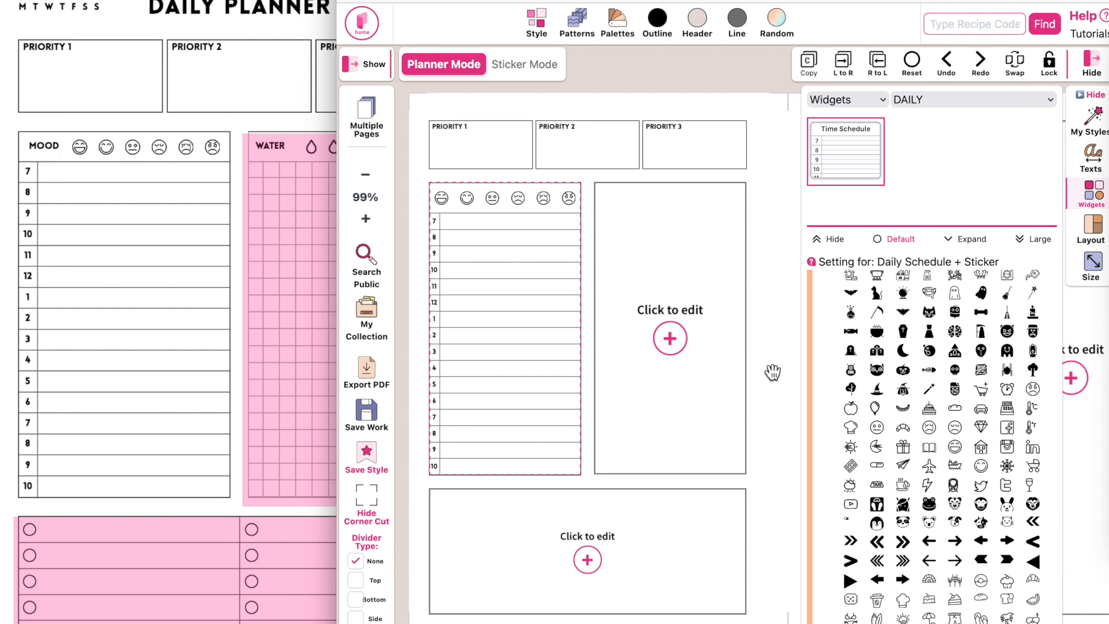
- Add a text item reading MOOD to the schedule footer's icon list
{"action": "scroll", "coordinate": [930, 408], "scroll_direction": "up", "scroll_amount": 2}
{"action": "scroll", "coordinate": [931, 406], "scroll_direction": "up", "scroll_amount": 1}
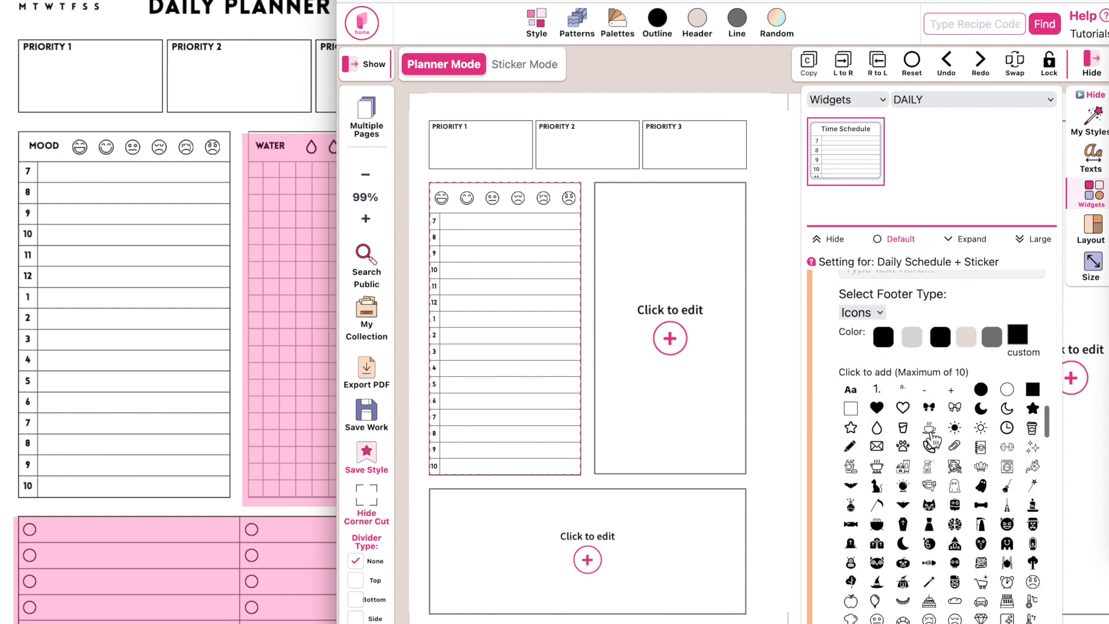
{"action": "left_click", "coordinate": [856, 403]}
{"action": "scroll", "coordinate": [882, 512], "scroll_direction": "down", "scroll_amount": 15}
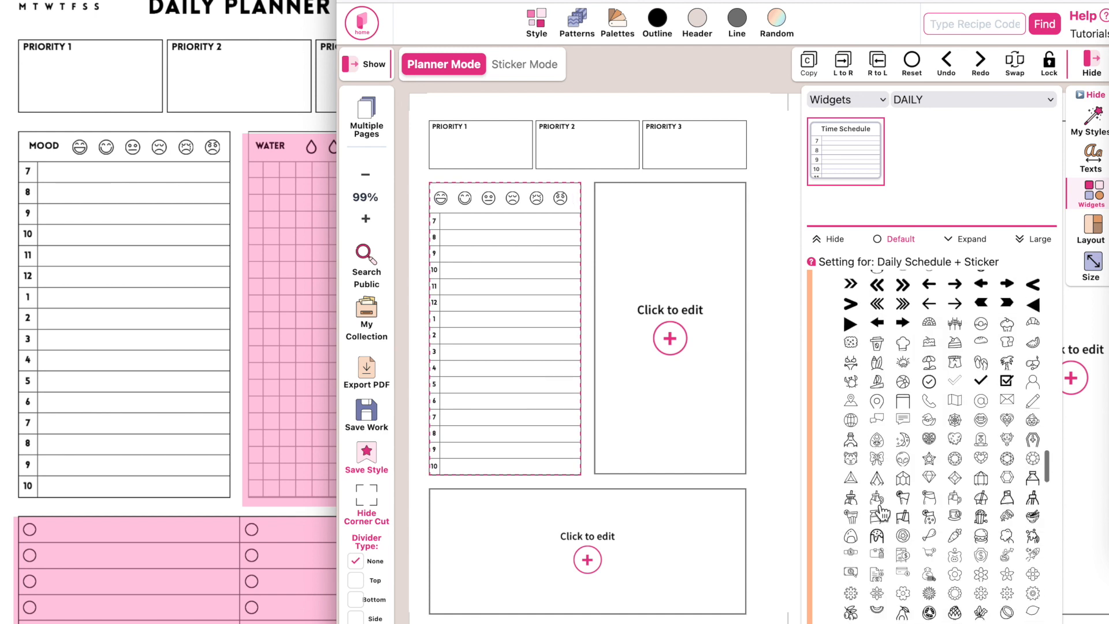
{"action": "scroll", "coordinate": [881, 513], "scroll_direction": "down", "scroll_amount": 10}
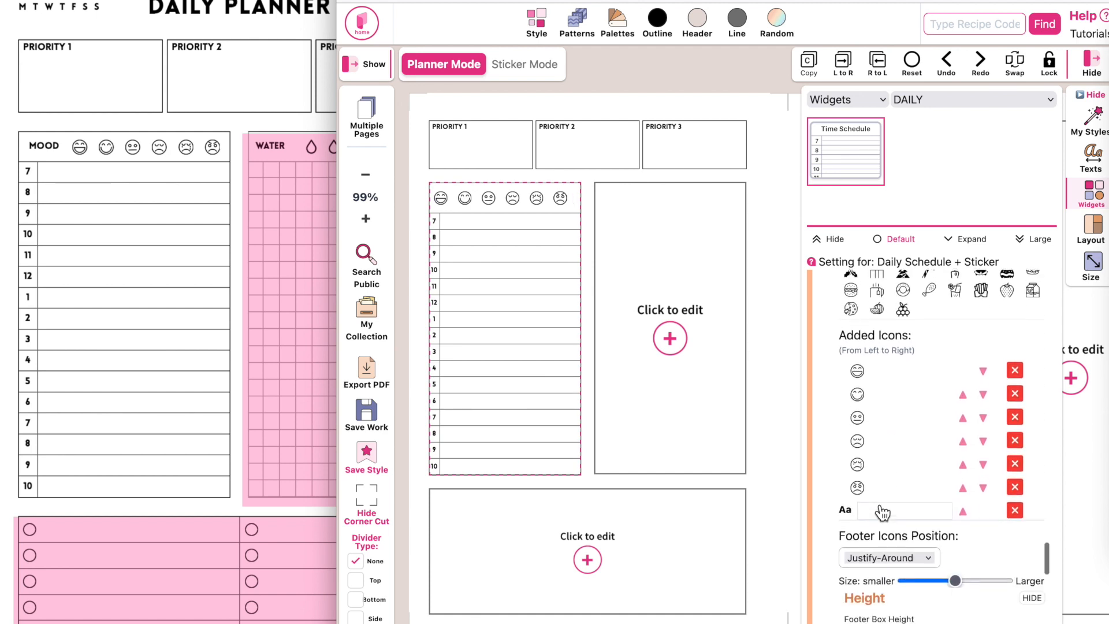
{"action": "scroll", "coordinate": [854, 338], "scroll_direction": "up", "scroll_amount": 3}
{"action": "scroll", "coordinate": [854, 338], "scroll_direction": "down", "scroll_amount": 3}
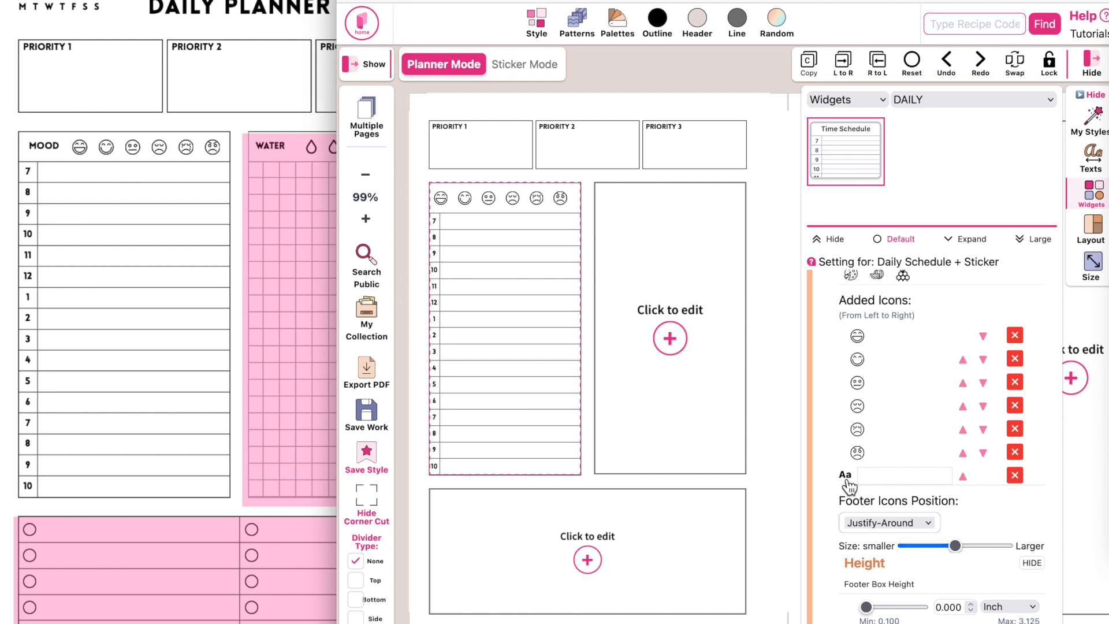
{"action": "left_click", "coordinate": [878, 479]}
{"action": "type", "text": "MOOD"}
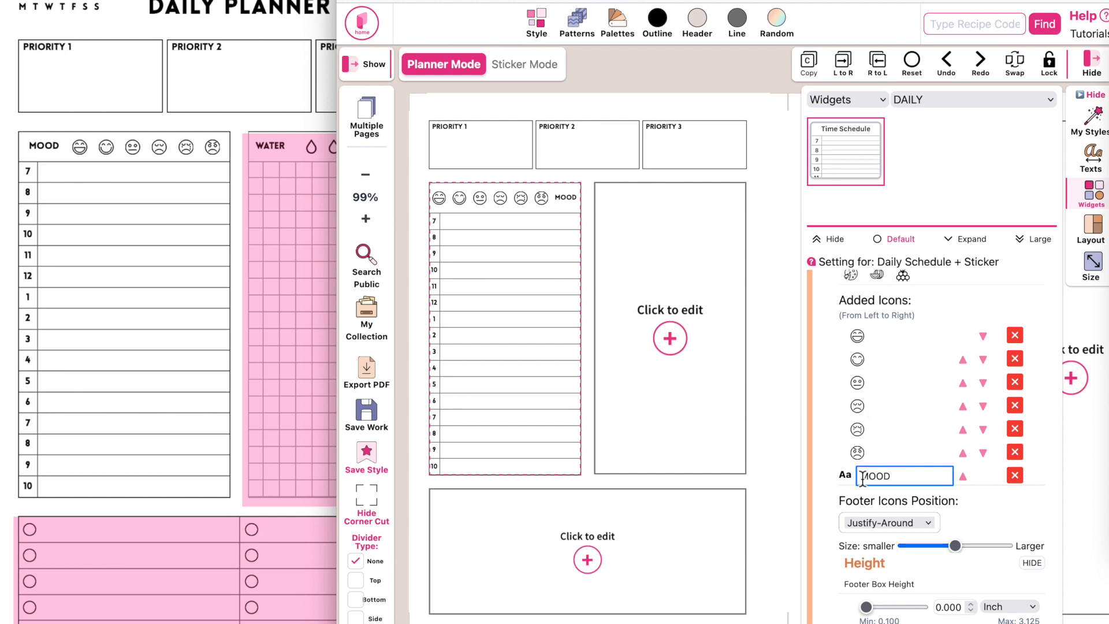
- Move the MOOD text ahead of all six face icons in the schedule's footer
{"action": "left_click", "coordinate": [963, 477]}
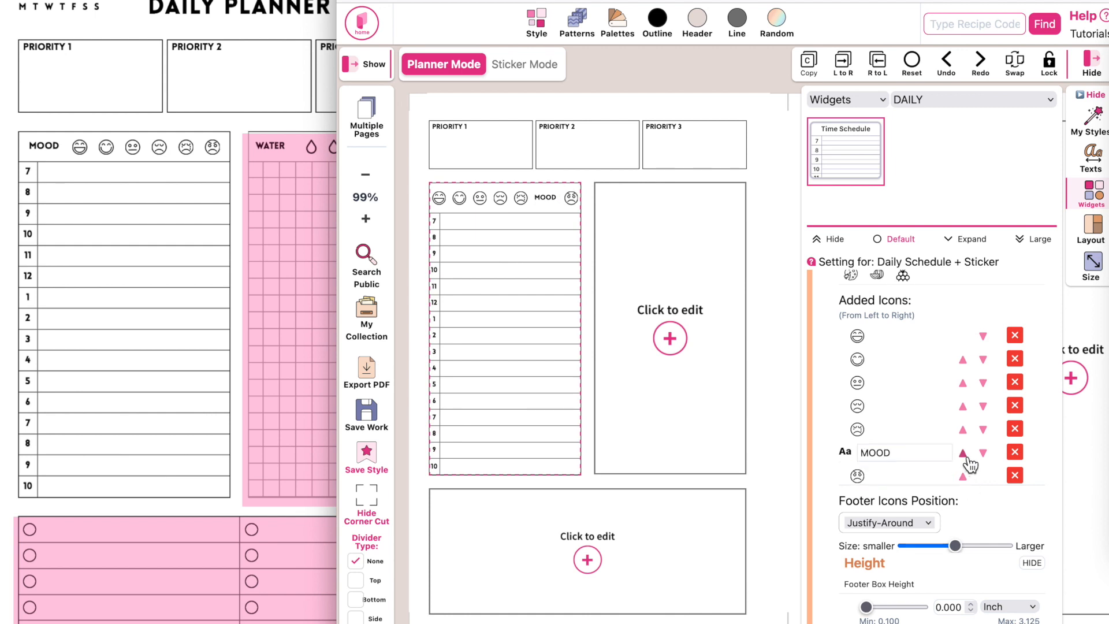
{"action": "left_click", "coordinate": [964, 454]}
{"action": "left_click", "coordinate": [963, 429]}
{"action": "left_click", "coordinate": [963, 406]}
{"action": "left_click", "coordinate": [963, 383]}
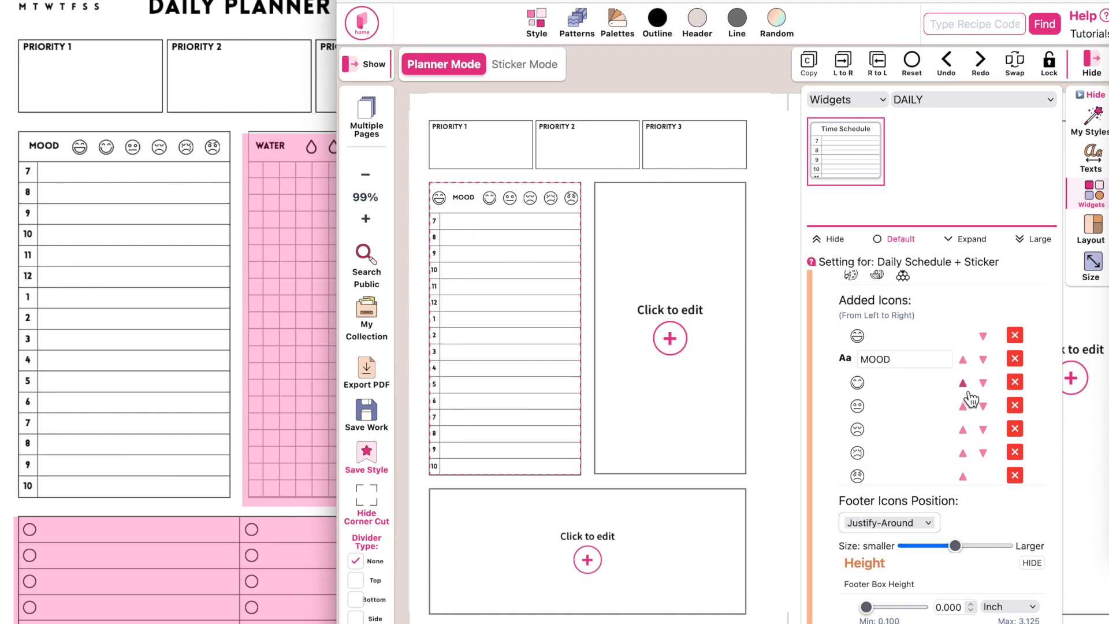
{"action": "left_click", "coordinate": [963, 360]}
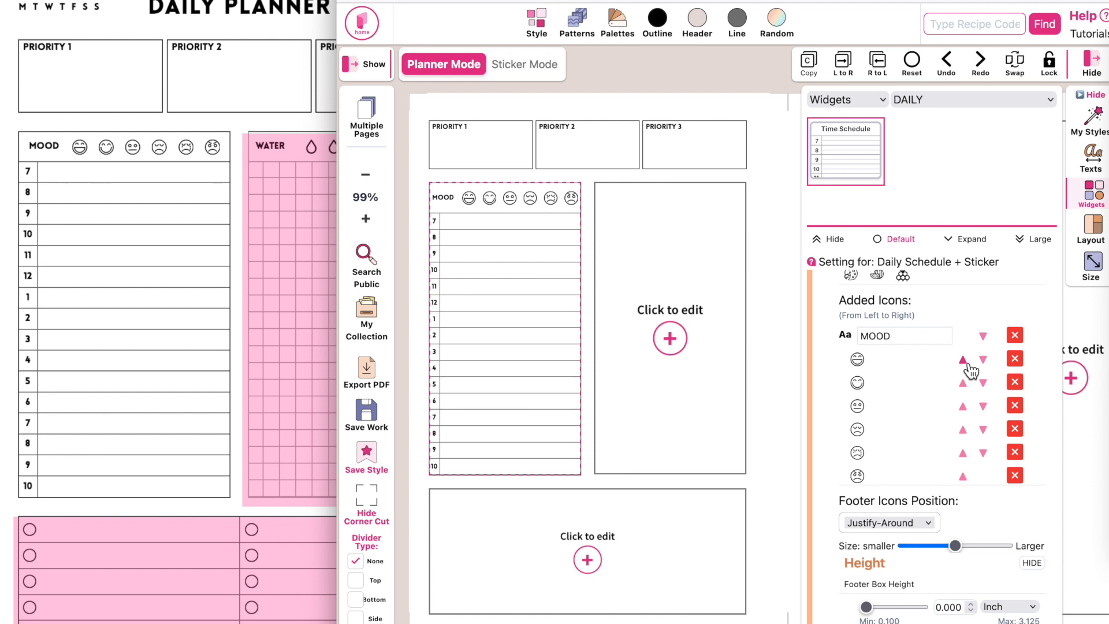
- Try different distributions for the schedule's footer icons and set their position to Justify-Evenly
{"action": "scroll", "coordinate": [959, 399], "scroll_direction": "down", "scroll_amount": 2}
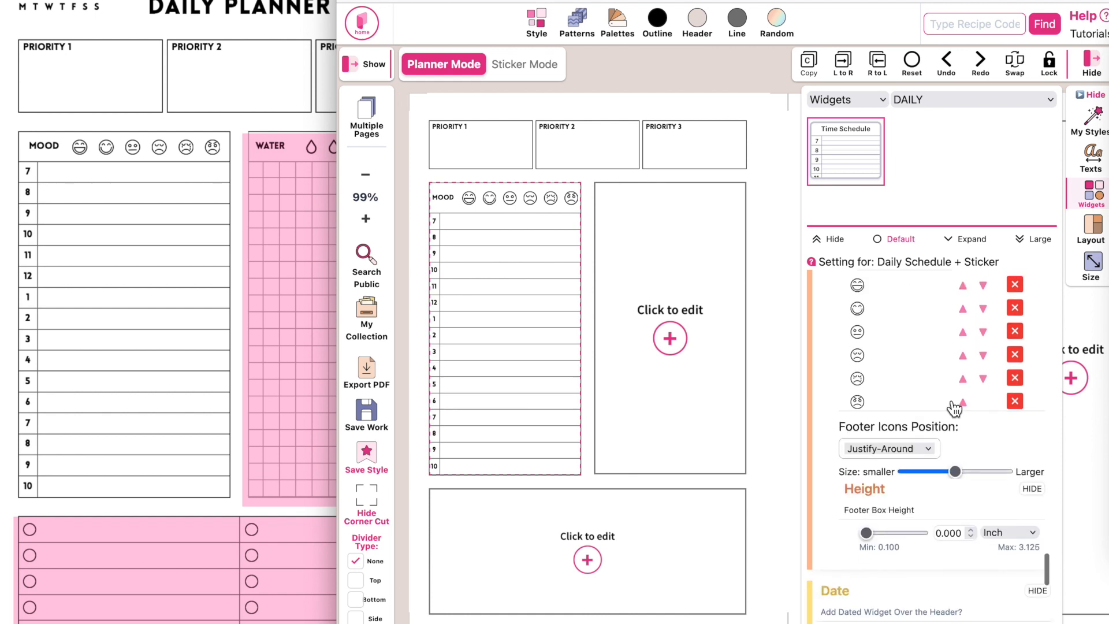
{"action": "left_click", "coordinate": [912, 449]}
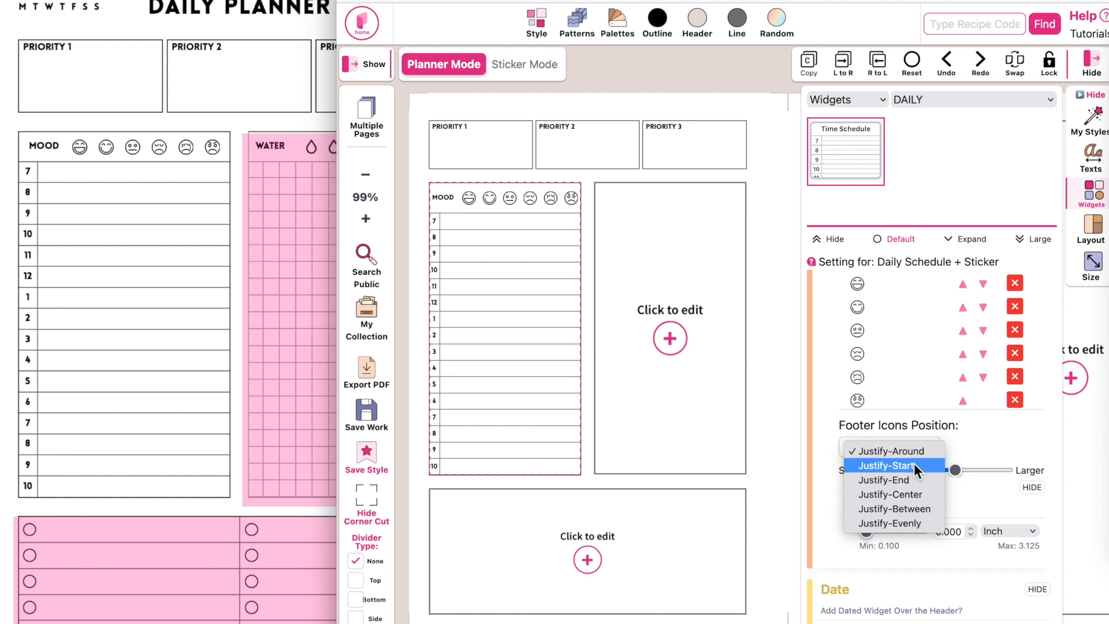
{"action": "left_click", "coordinate": [914, 463]}
{"action": "left_click", "coordinate": [907, 448]}
{"action": "left_click", "coordinate": [906, 465]}
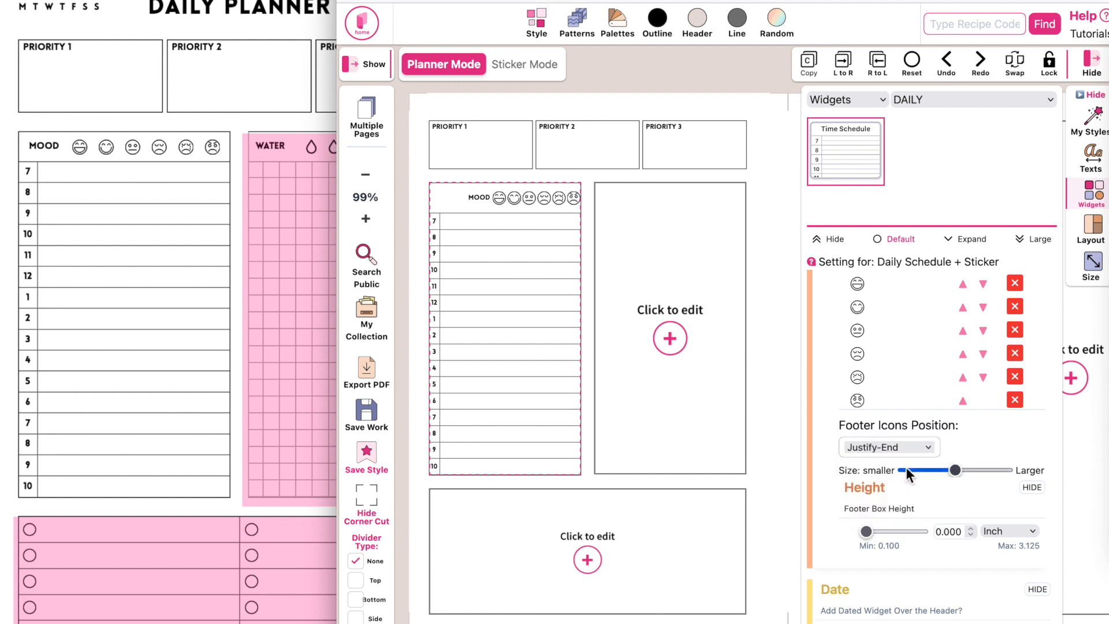
{"action": "left_click", "coordinate": [908, 446]}
{"action": "left_click", "coordinate": [907, 485]}
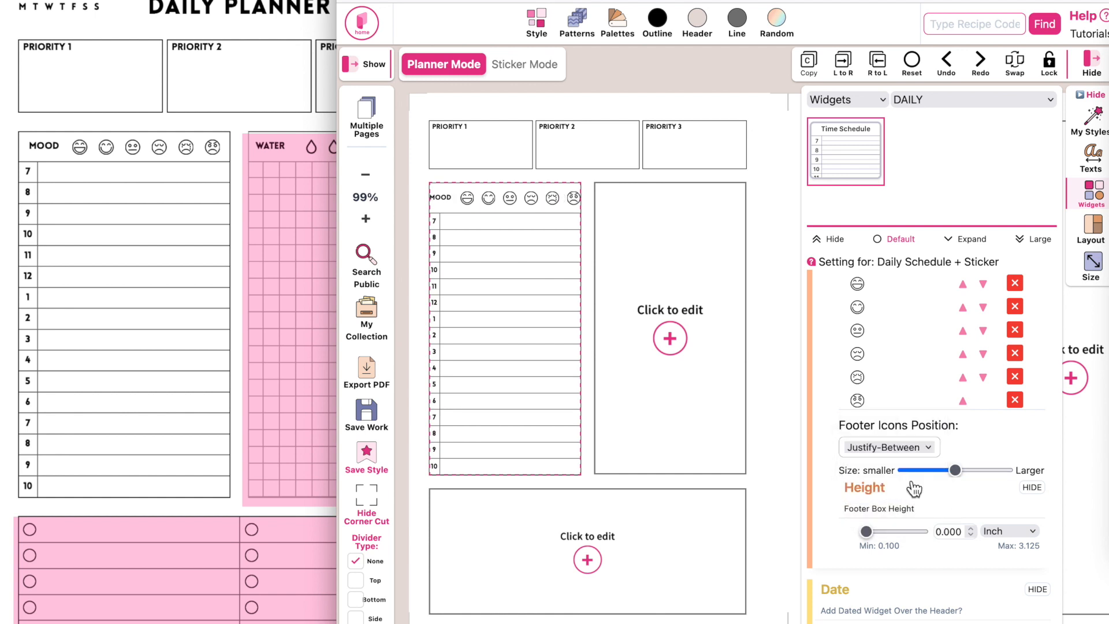
{"action": "left_click", "coordinate": [909, 449]}
{"action": "left_click", "coordinate": [909, 465]}
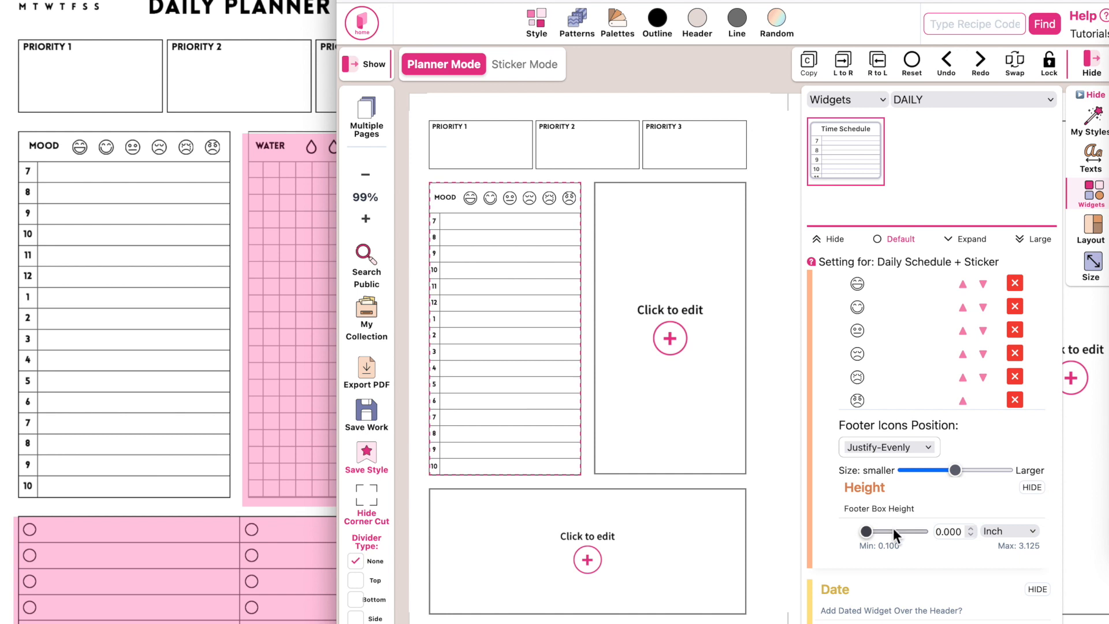
- Set the schedule's footer box height to 0.350 inch
{"action": "scroll", "coordinate": [893, 528], "scroll_direction": "down", "scroll_amount": 1}
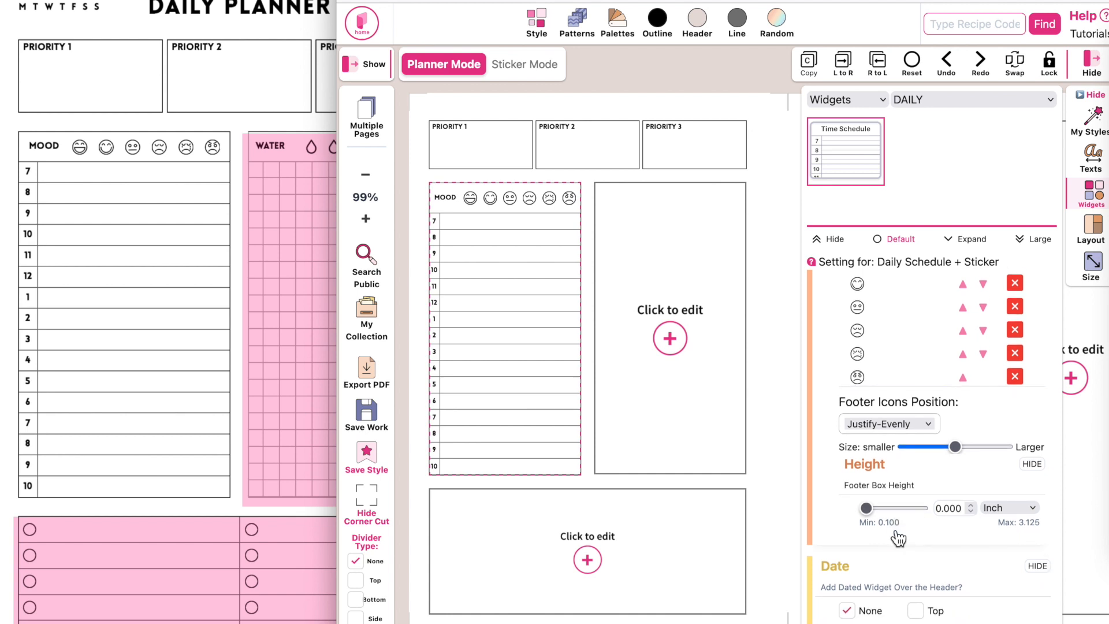
{"action": "left_click", "coordinate": [885, 509]}
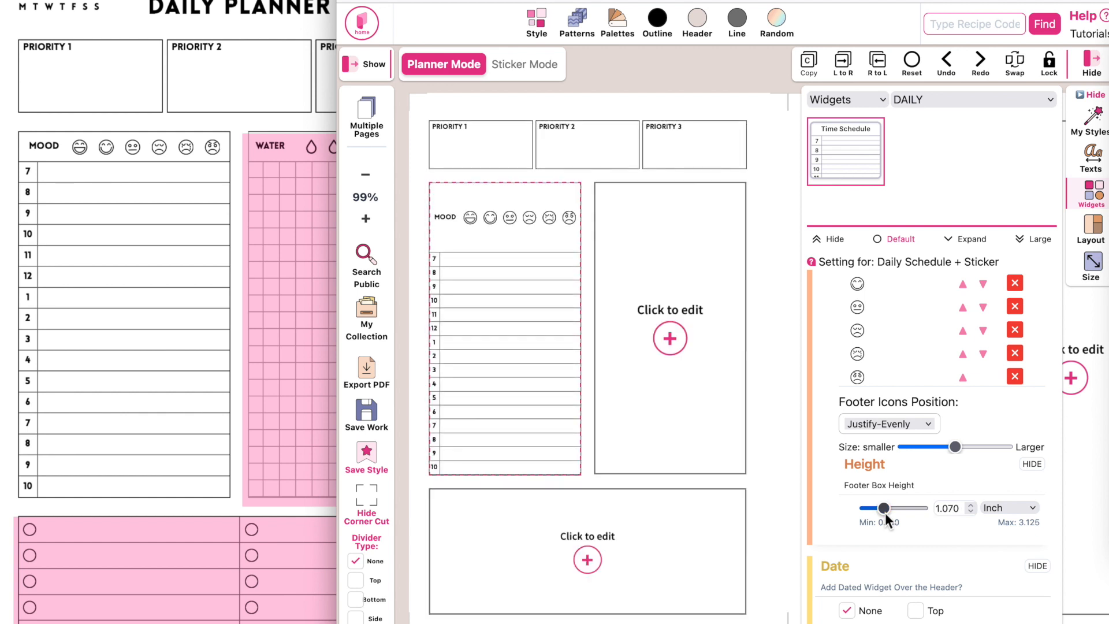
{"action": "left_click_drag", "start_coordinate": [885, 512], "coordinate": [872, 511]}
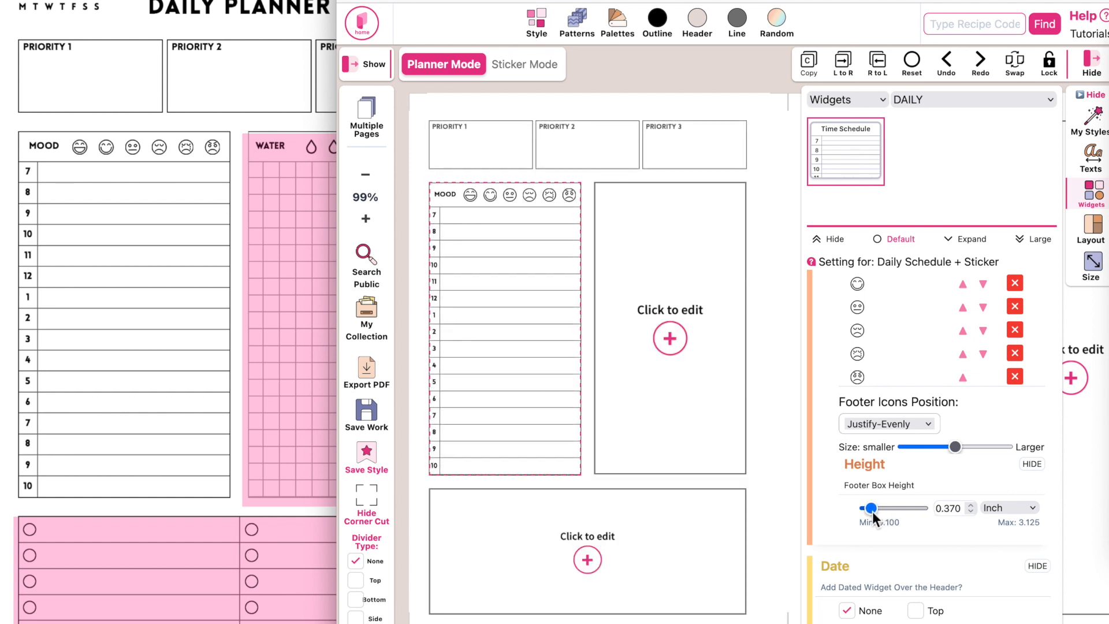
{"action": "left_click_drag", "start_coordinate": [872, 511], "coordinate": [871, 512]}
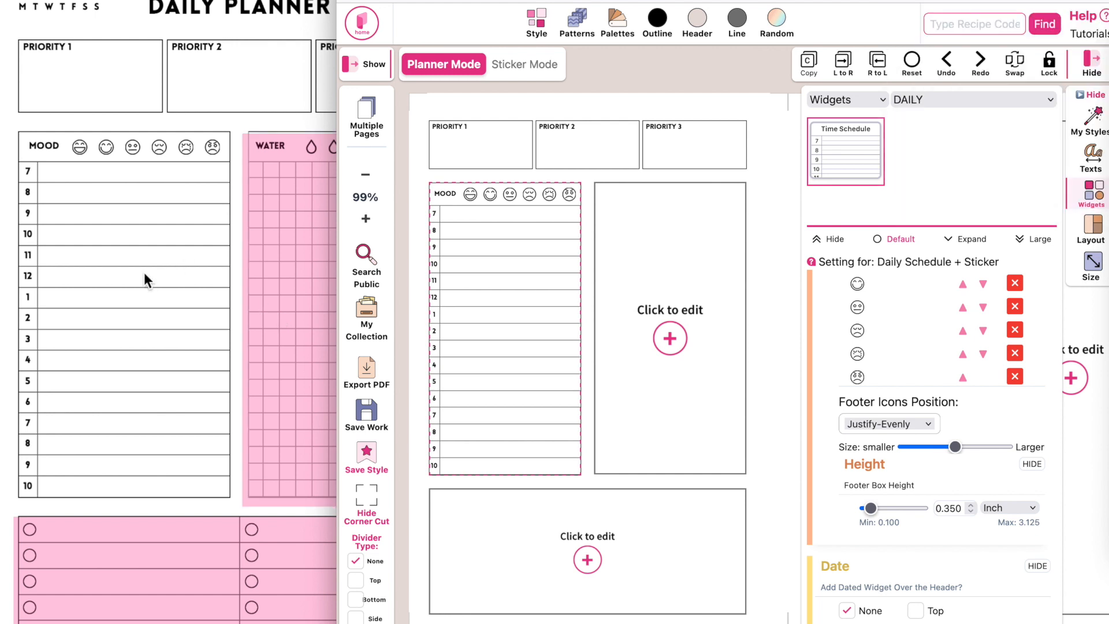
- In Sketch, delete the pink overlay covering the reference planner's water grid
{"action": "scroll", "coordinate": [144, 272], "scroll_direction": "right", "scroll_amount": 2}
{"action": "scroll", "coordinate": [143, 272], "scroll_direction": "right", "scroll_amount": 6}
{"action": "left_click", "coordinate": [196, 302]}
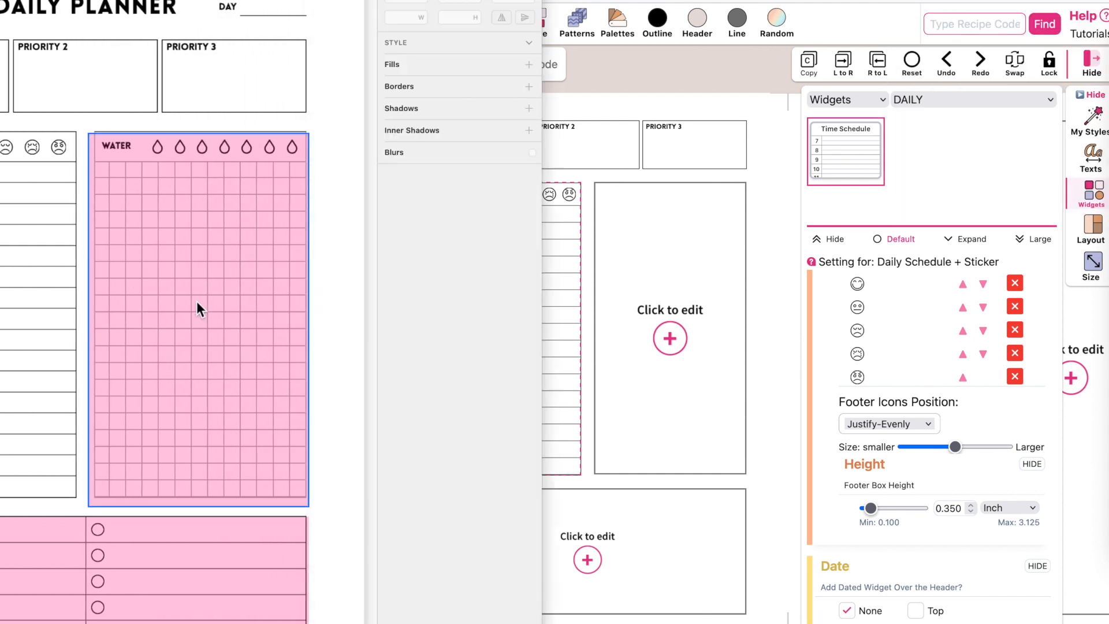
{"action": "key", "text": "Delete"}
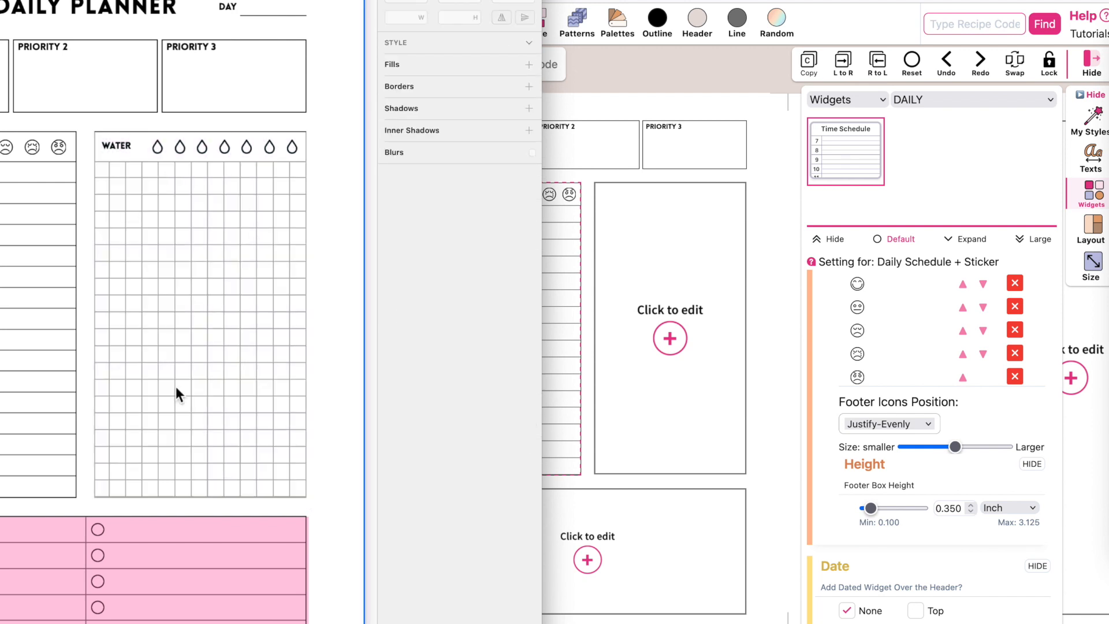
- In Planify Pro, fill the empty box beside the mood schedule with the Grid widget from the NOTE category
{"action": "left_click", "coordinate": [670, 231]}
{"action": "left_click", "coordinate": [664, 325]}
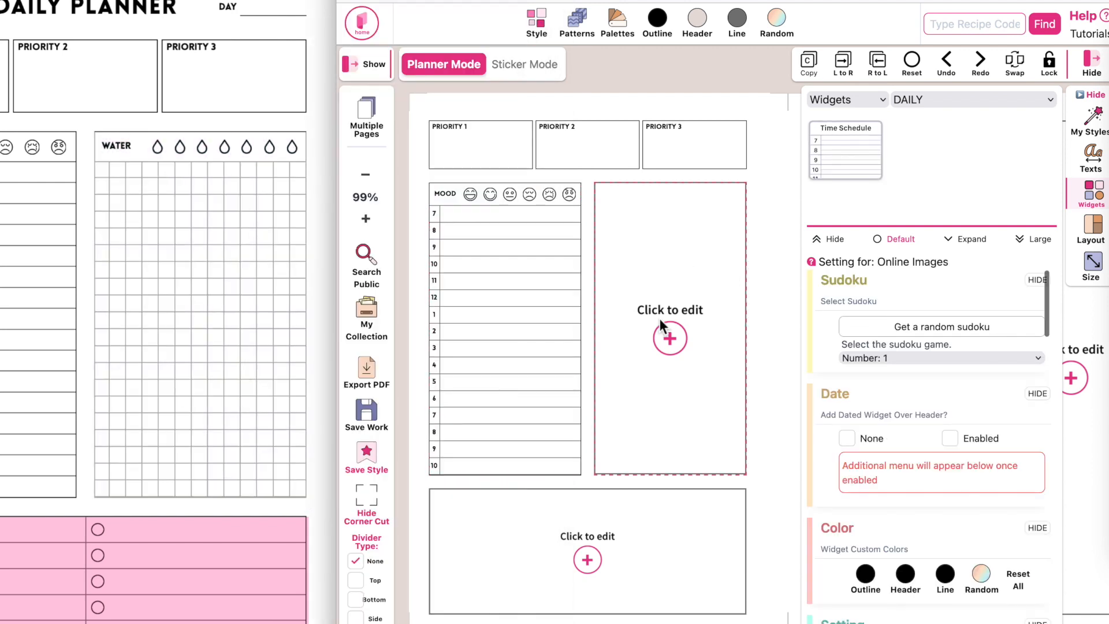
{"action": "left_click", "coordinate": [974, 102]}
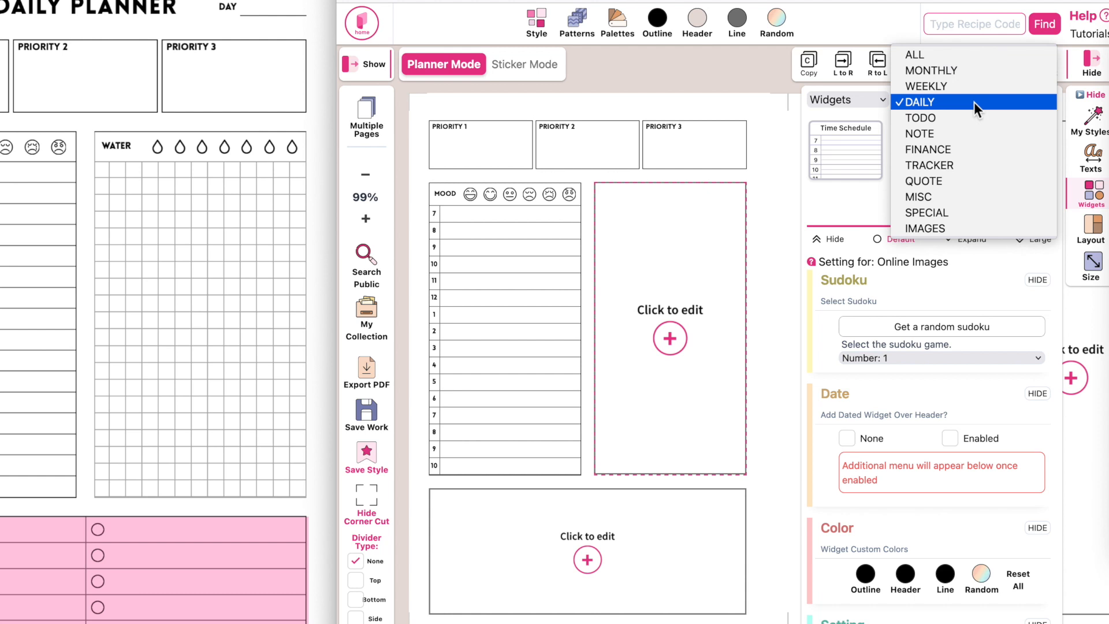
{"action": "left_click", "coordinate": [969, 132]}
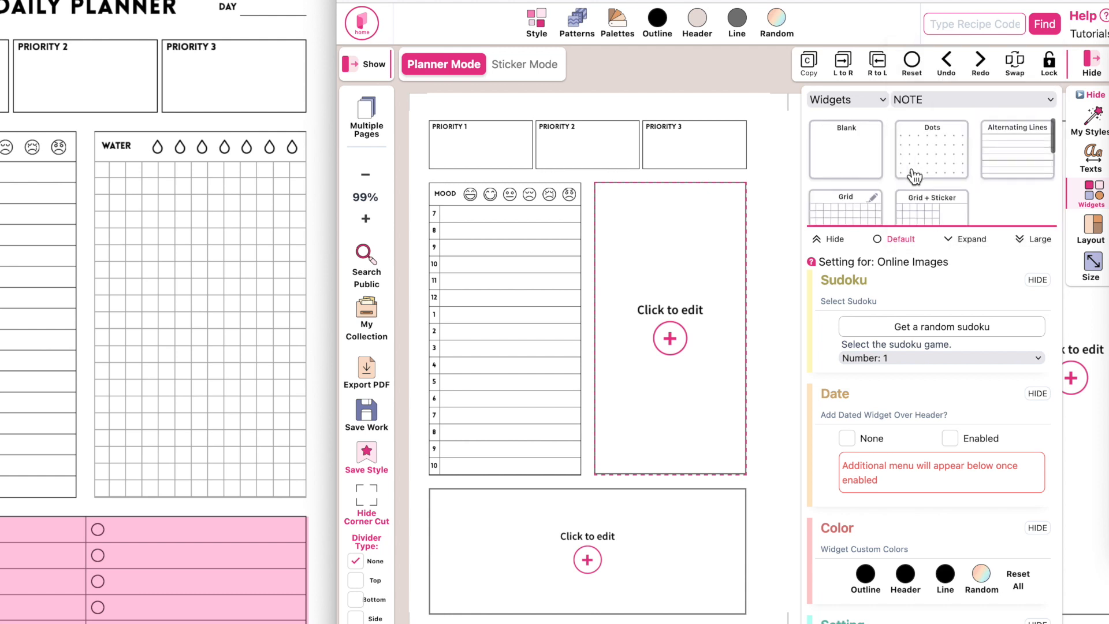
{"action": "scroll", "coordinate": [924, 208], "scroll_direction": "down", "scroll_amount": 1}
{"action": "left_click", "coordinate": [854, 176]}
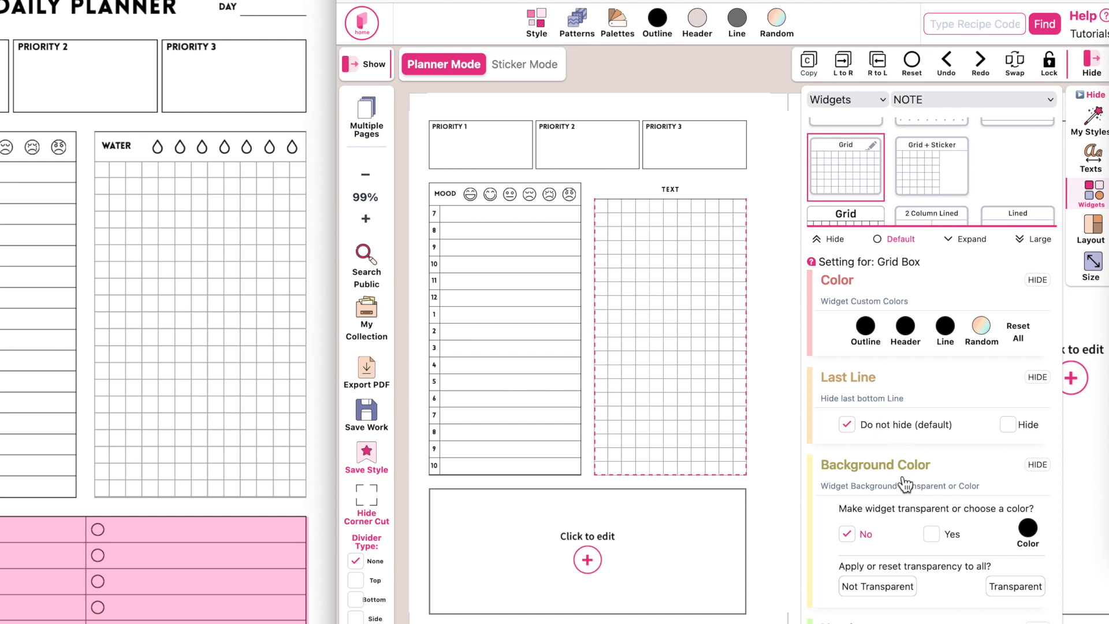
- Remove the header from the grid widget
{"action": "scroll", "coordinate": [904, 485], "scroll_direction": "down", "scroll_amount": 1}
{"action": "scroll", "coordinate": [905, 485], "scroll_direction": "down", "scroll_amount": 5}
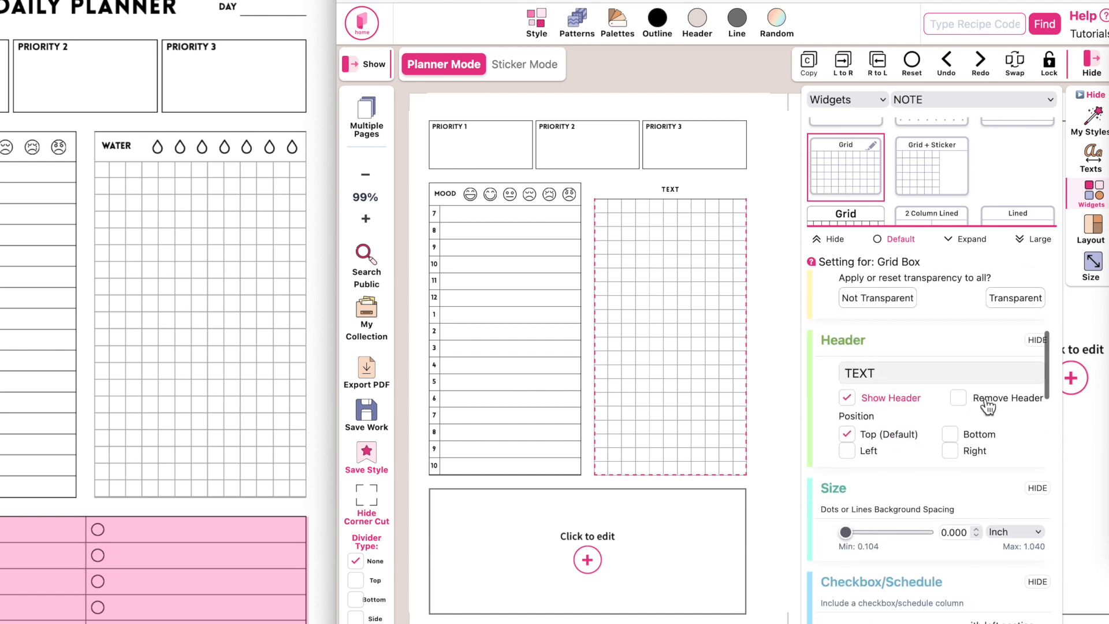
{"action": "left_click", "coordinate": [969, 405]}
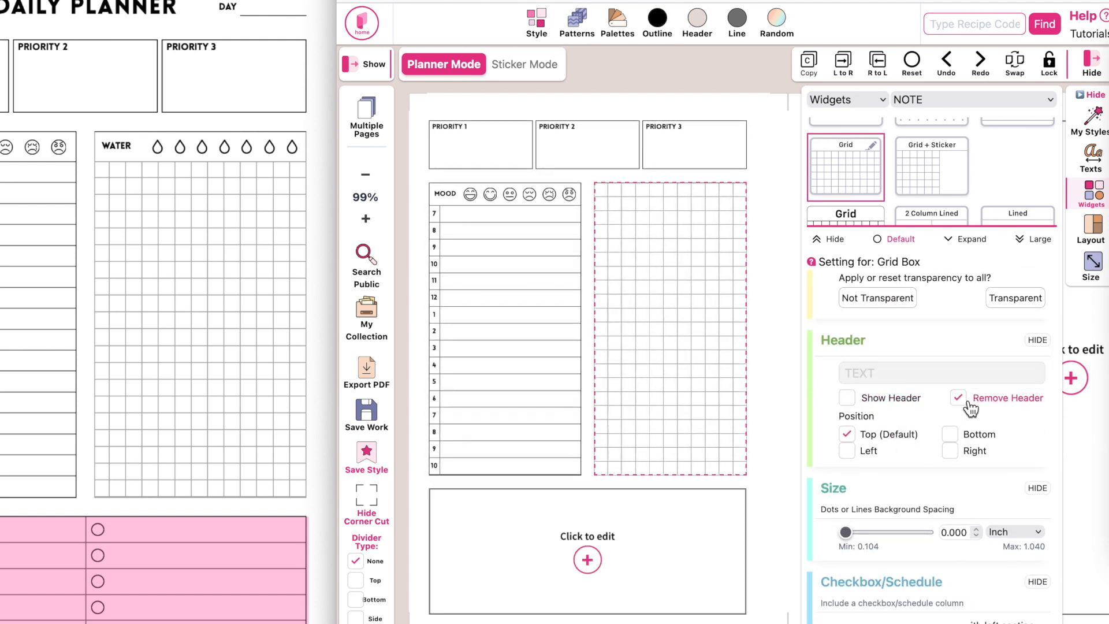
- Enable the grid widget's footer and position it at the top of the grid
{"action": "scroll", "coordinate": [971, 409], "scroll_direction": "down", "scroll_amount": 2}
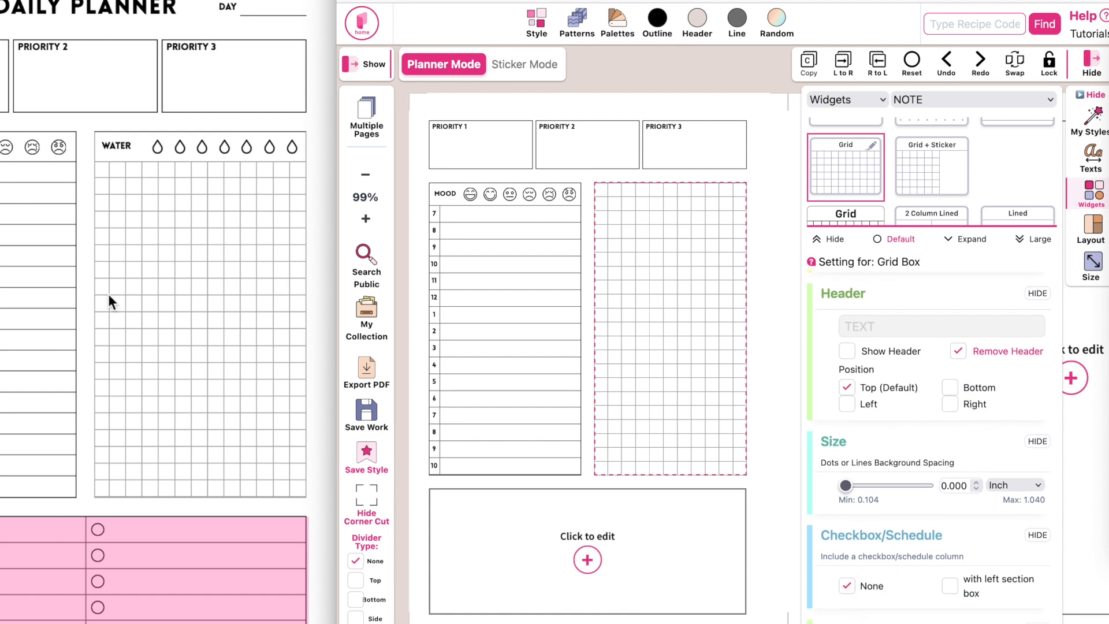
{"action": "scroll", "coordinate": [108, 293], "scroll_direction": "left", "scroll_amount": 5}
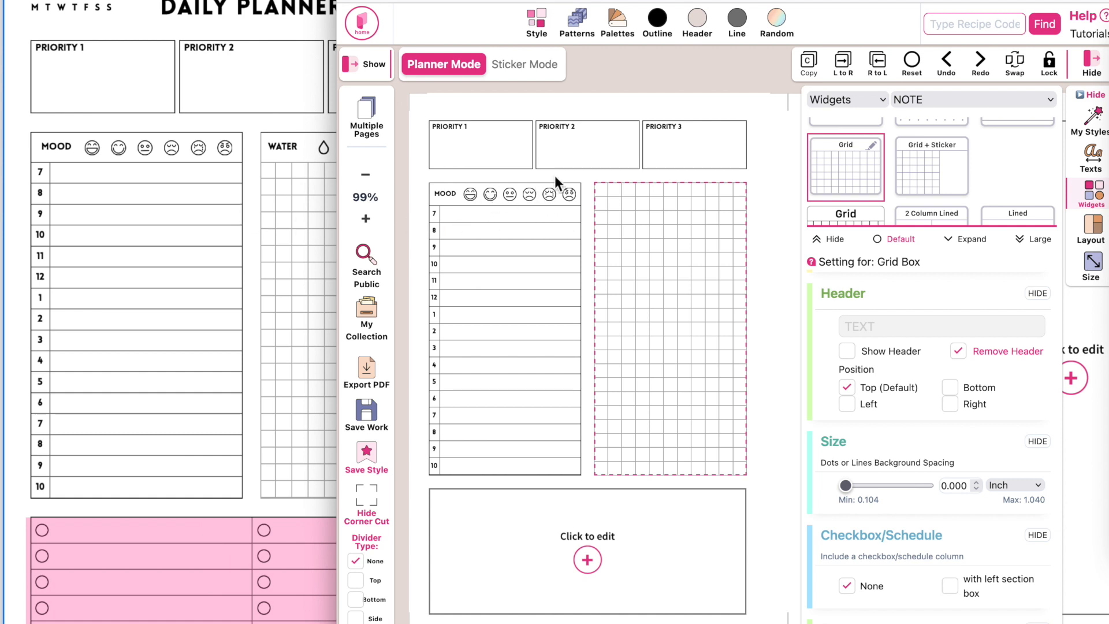
{"action": "scroll", "coordinate": [877, 438], "scroll_direction": "down", "scroll_amount": 10}
{"action": "scroll", "coordinate": [879, 436], "scroll_direction": "down", "scroll_amount": 4}
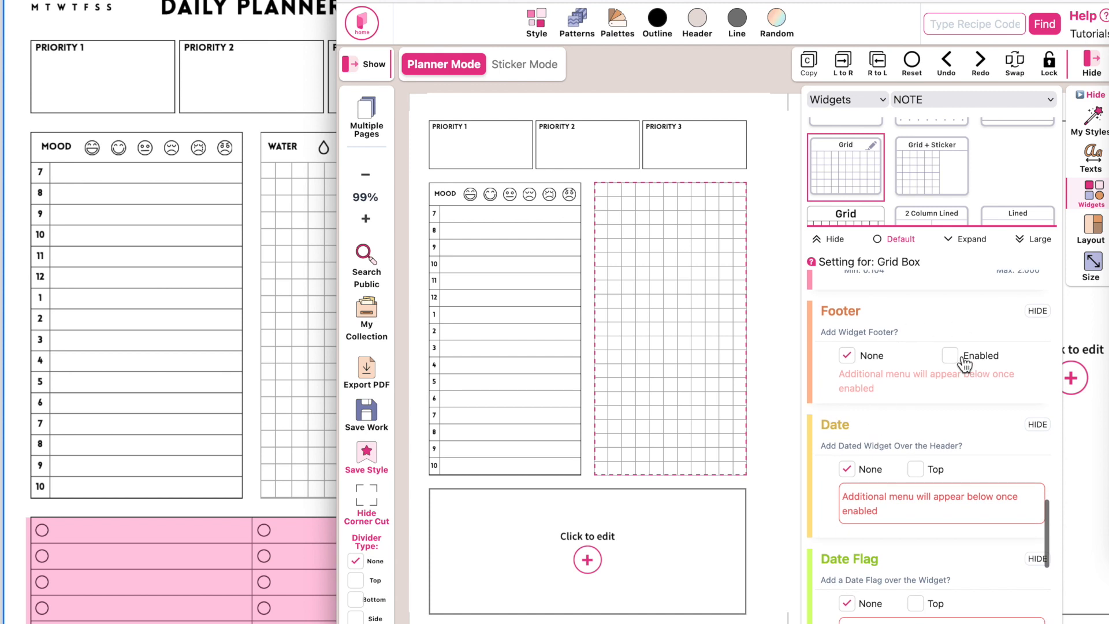
{"action": "left_click", "coordinate": [964, 361]}
{"action": "scroll", "coordinate": [964, 361], "scroll_direction": "down", "scroll_amount": 1}
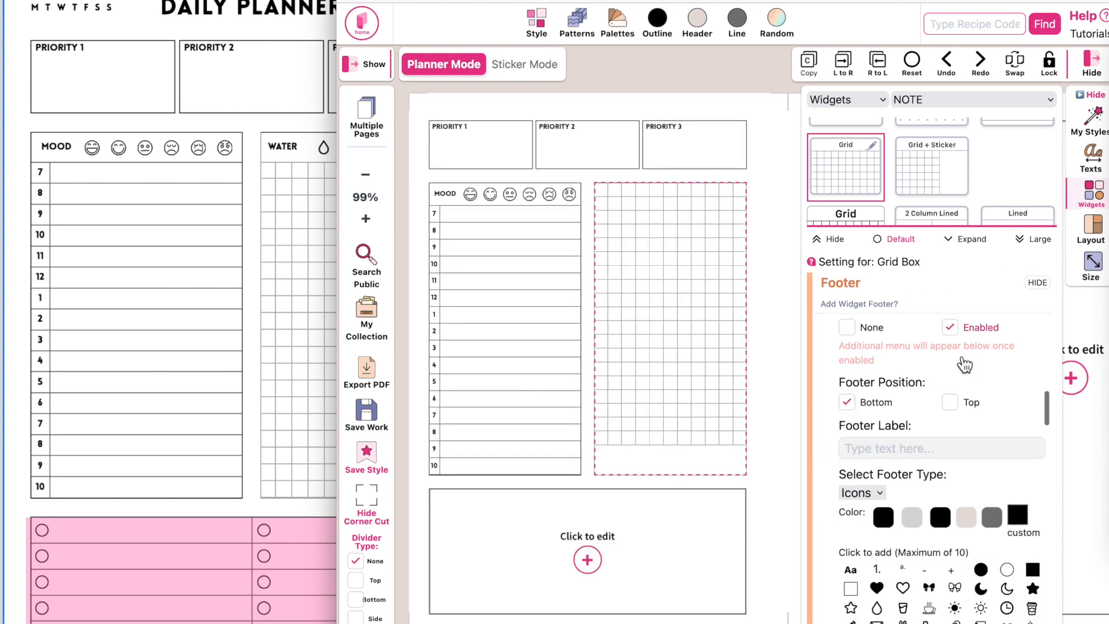
{"action": "left_click", "coordinate": [952, 404]}
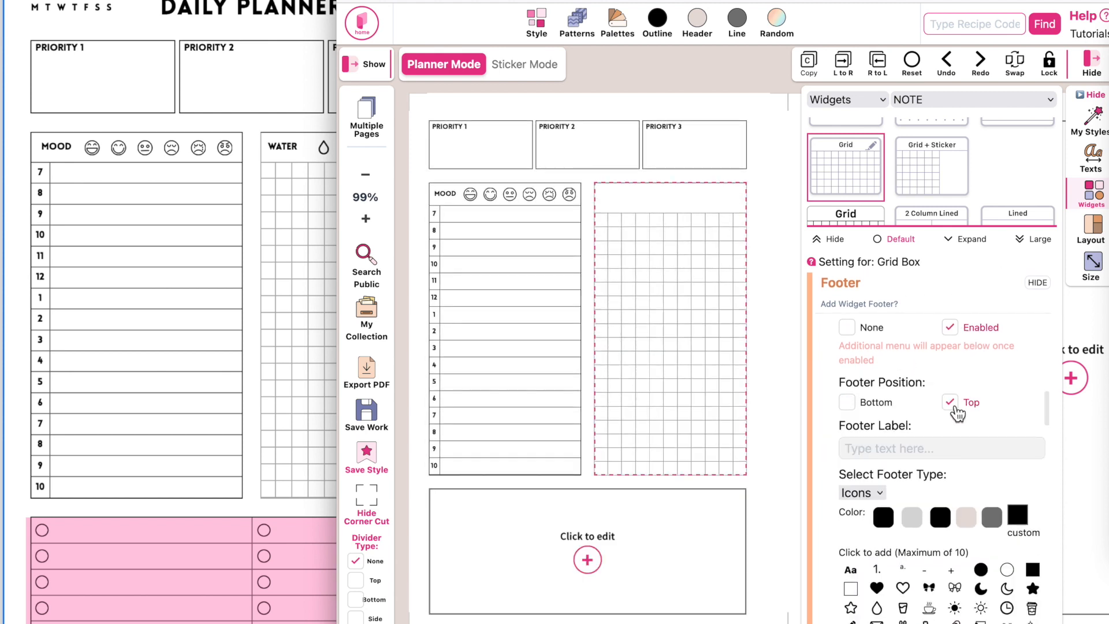
- Add seven outlined water drop icons to the grid's footer, matching the reference's water row
{"action": "scroll", "coordinate": [149, 343], "scroll_direction": "right", "scroll_amount": 4}
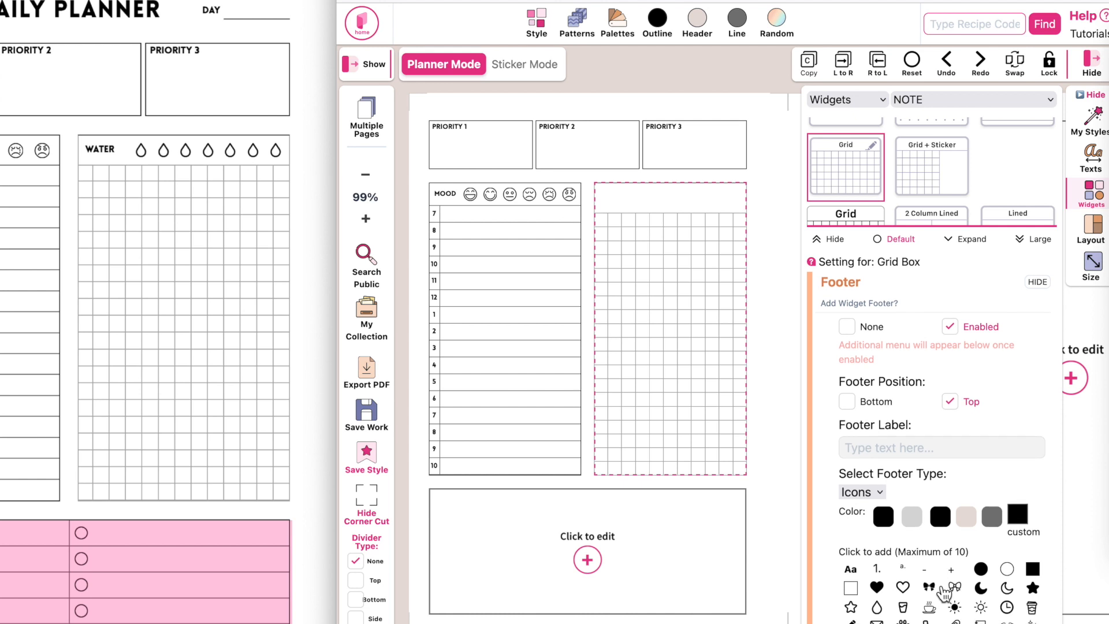
{"action": "scroll", "coordinate": [944, 594], "scroll_direction": "down", "scroll_amount": 3}
{"action": "left_click", "coordinate": [878, 451]}
{"action": "left_click", "coordinate": [878, 451]}
{"action": "left_click", "coordinate": [878, 451]}
{"action": "left_click", "coordinate": [878, 451]}
{"action": "left_click", "coordinate": [877, 450]}
{"action": "left_click", "coordinate": [877, 449]}
{"action": "left_click", "coordinate": [877, 450]}
- Add a text item reading WATER to the grid footer's icon list
{"action": "scroll", "coordinate": [916, 543], "scroll_direction": "up", "scroll_amount": 1}
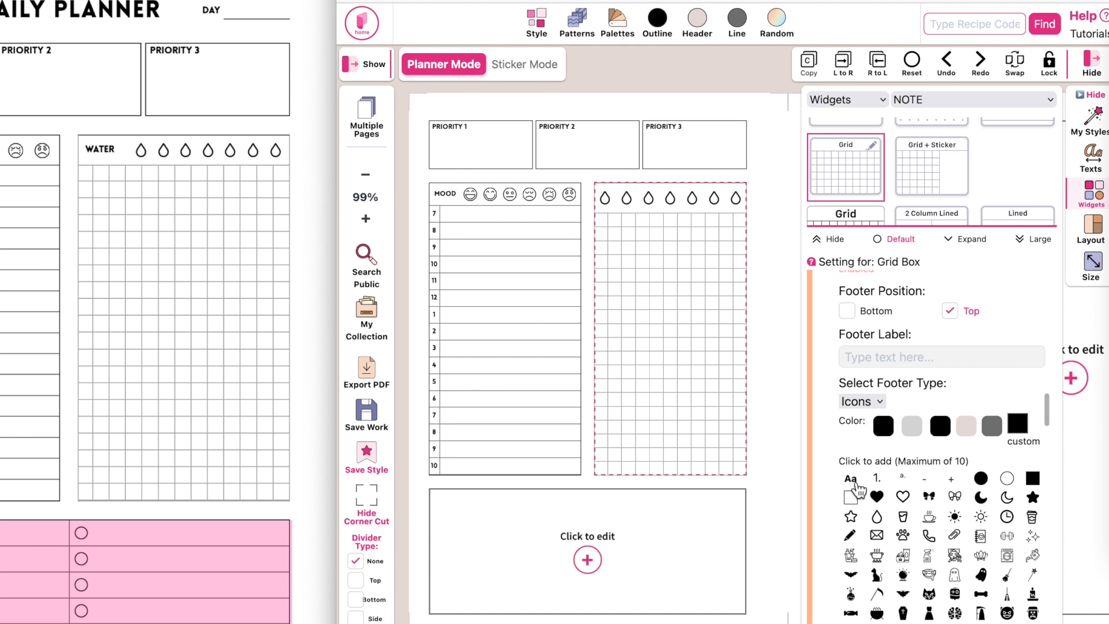
{"action": "scroll", "coordinate": [893, 547], "scroll_direction": "down", "scroll_amount": 10}
{"action": "scroll", "coordinate": [893, 548], "scroll_direction": "down", "scroll_amount": 5}
{"action": "left_click", "coordinate": [882, 493]}
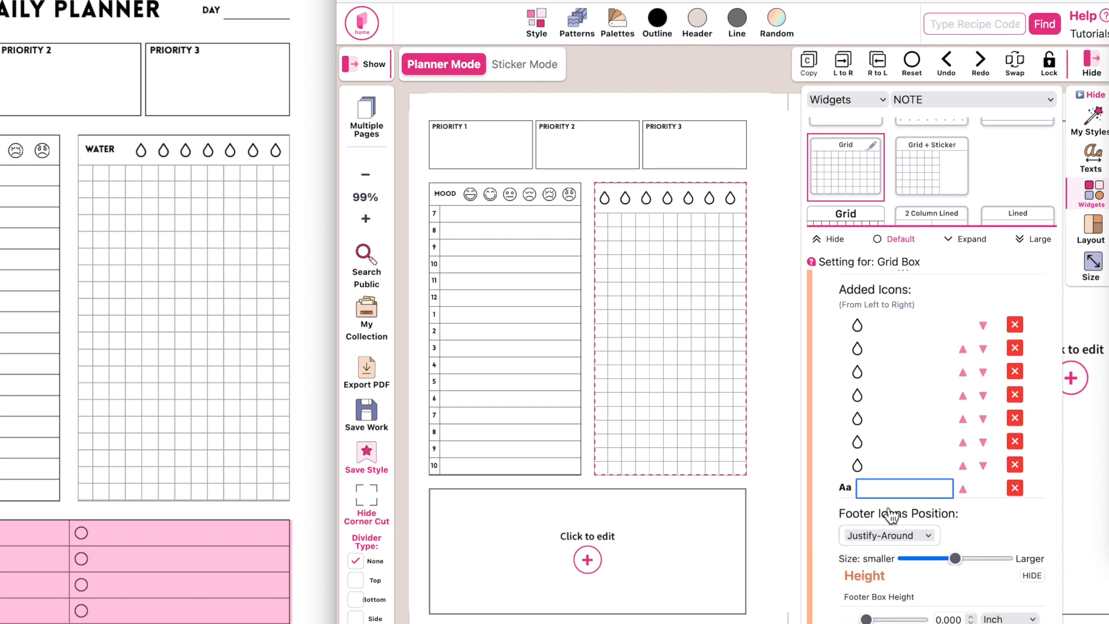
{"action": "type", "text": "WATER"}
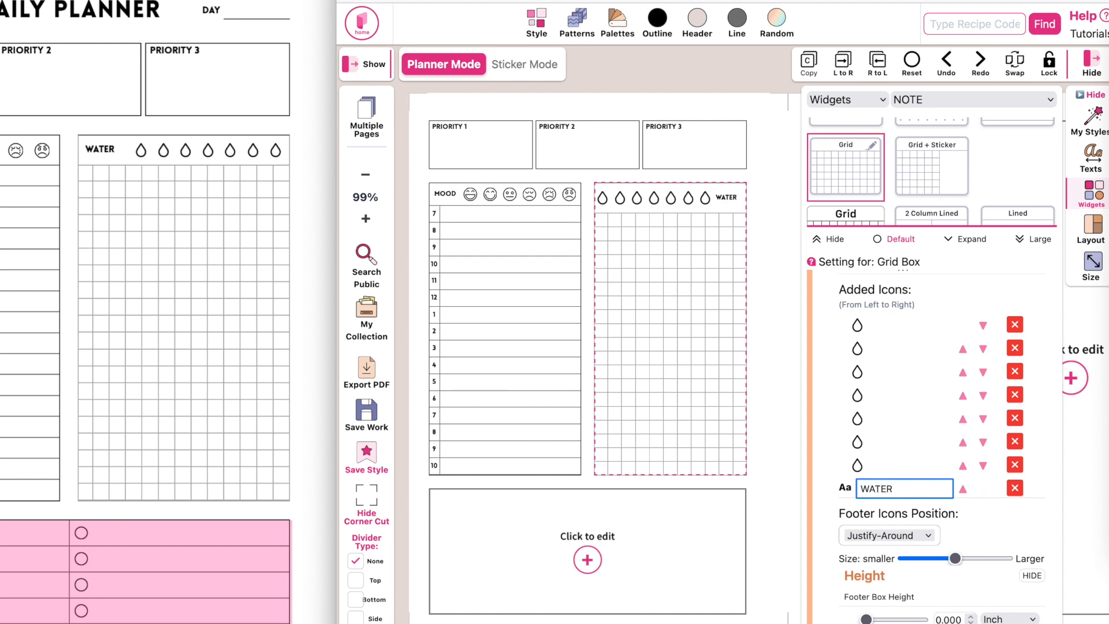
- Move the WATER text ahead of all seven drop icons in the grid's footer
{"action": "left_click", "coordinate": [962, 489]}
{"action": "left_click", "coordinate": [963, 465]}
{"action": "left_click", "coordinate": [963, 442]}
{"action": "left_click", "coordinate": [963, 418]}
{"action": "left_click", "coordinate": [963, 395]}
{"action": "left_click", "coordinate": [963, 371]}
{"action": "left_click", "coordinate": [963, 349]}
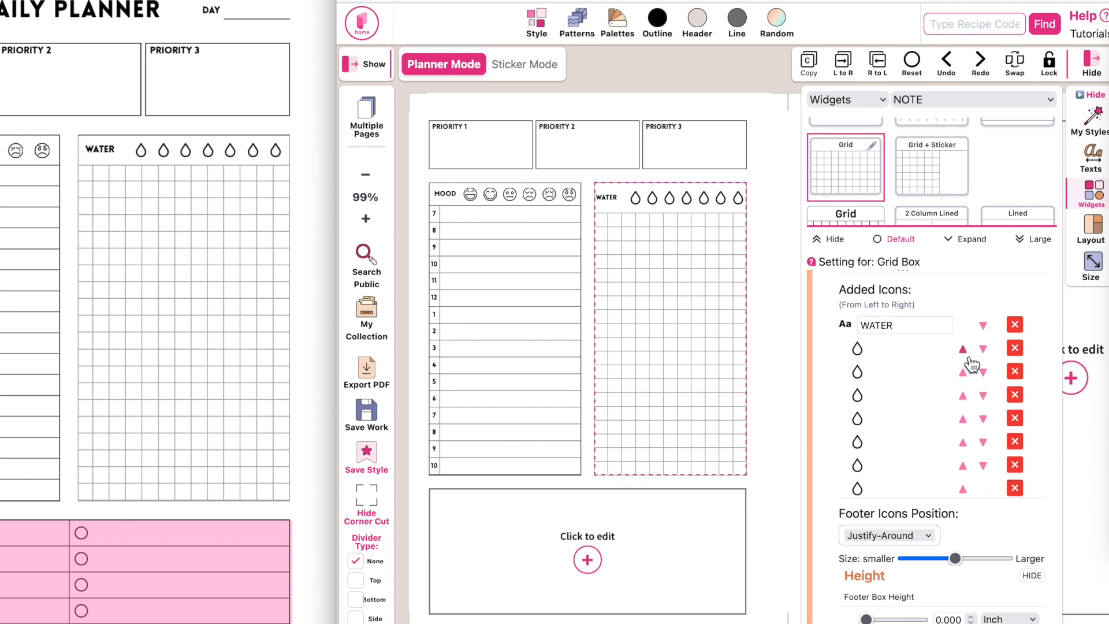
- Distribute the WATER label and drop icons in the grid's footer with the Justify-Evenly position
{"action": "scroll", "coordinate": [948, 418], "scroll_direction": "down", "scroll_amount": 3}
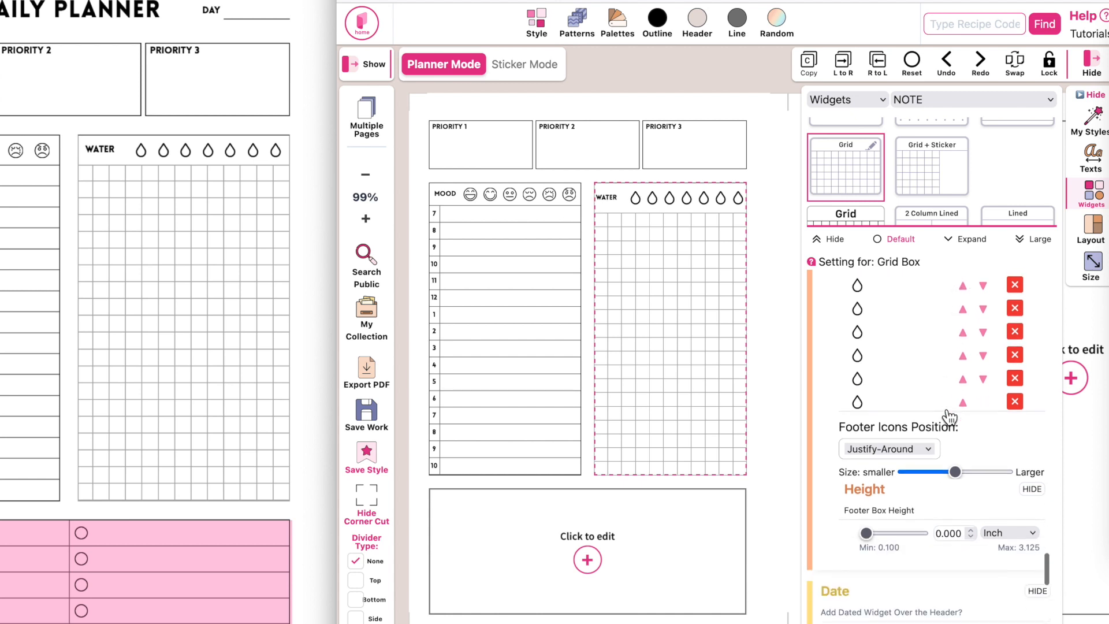
{"action": "left_click", "coordinate": [907, 454]}
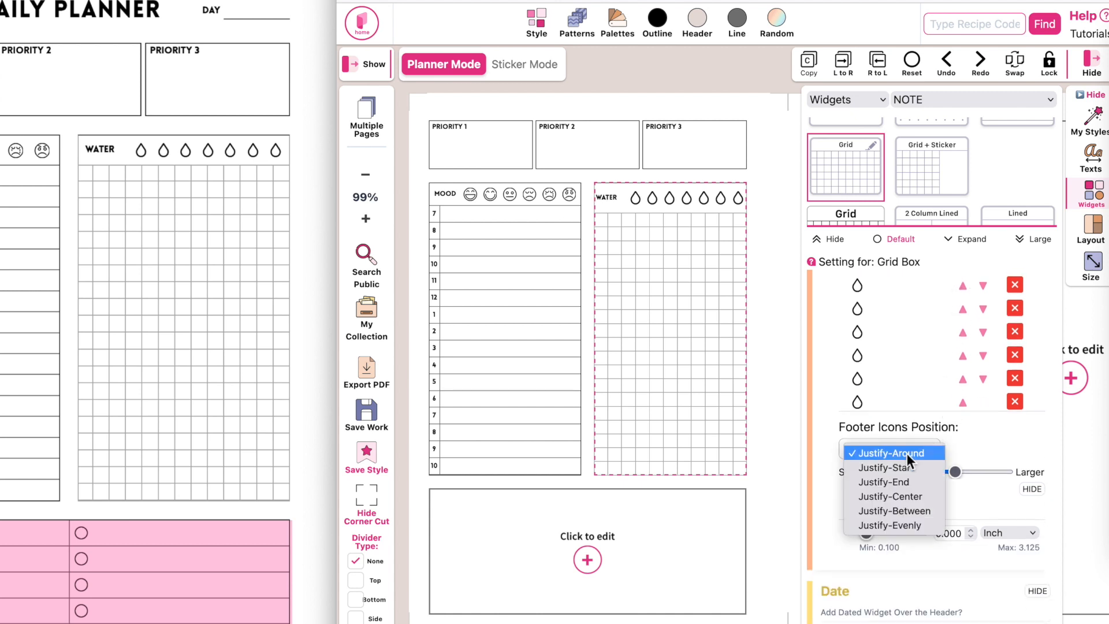
{"action": "left_click", "coordinate": [902, 526]}
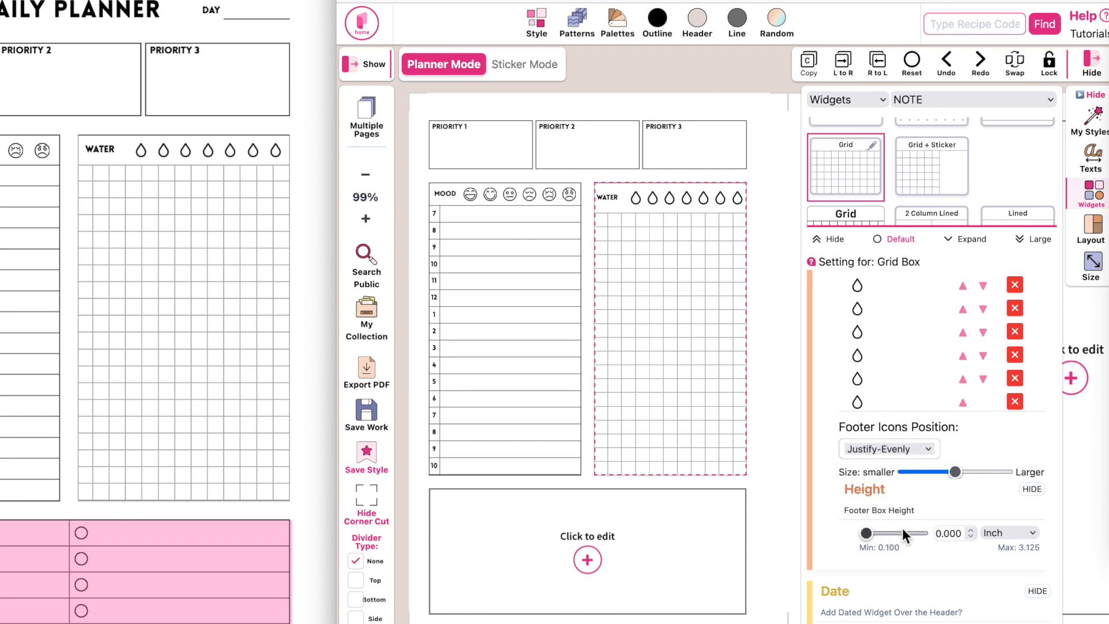
- Set the grid's footer box height to 0.350 inch and move the footer icon size toward larger
{"action": "scroll", "coordinate": [964, 512], "scroll_direction": "down", "scroll_amount": 2}
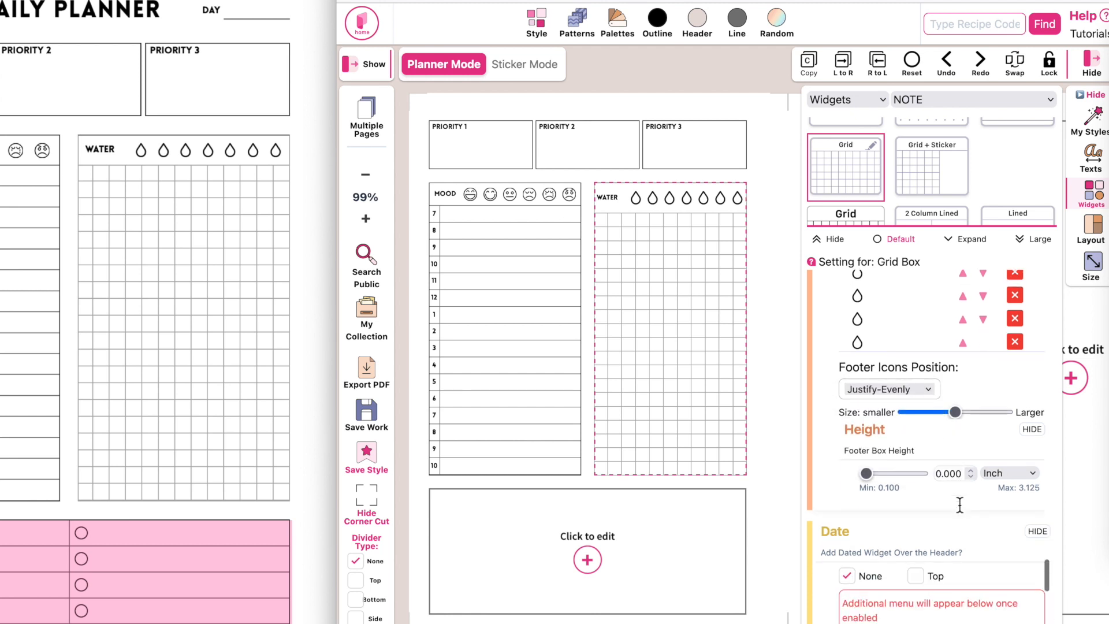
{"action": "left_click", "coordinate": [876, 473]}
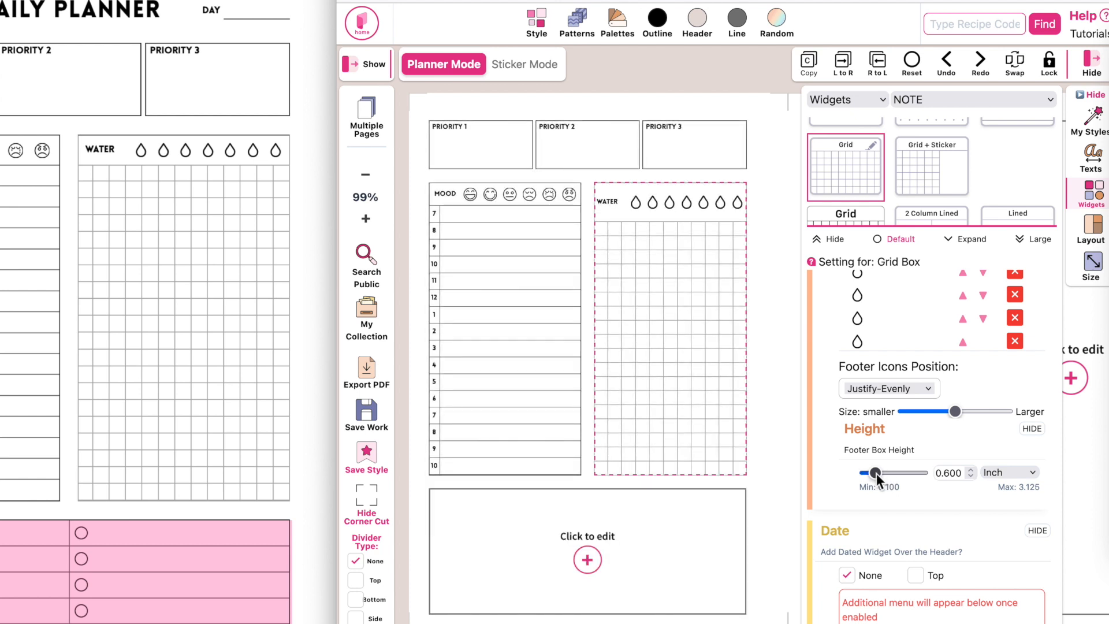
{"action": "double_click", "coordinate": [950, 478]}
{"action": "type", "text": "0.350"}
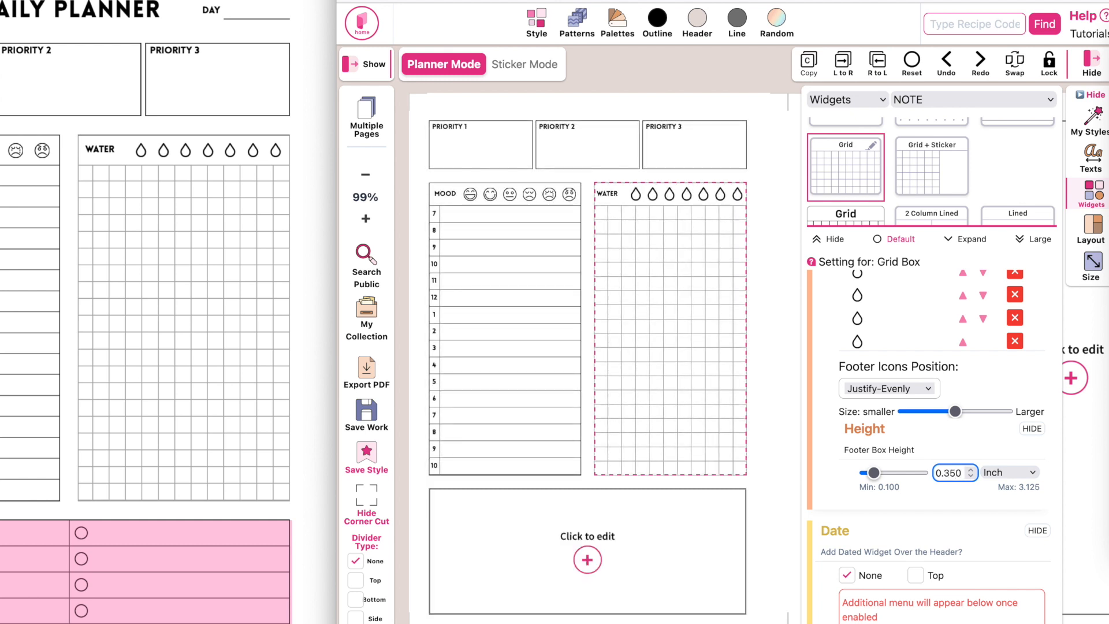
{"action": "scroll", "coordinate": [909, 476], "scroll_direction": "up", "scroll_amount": 1}
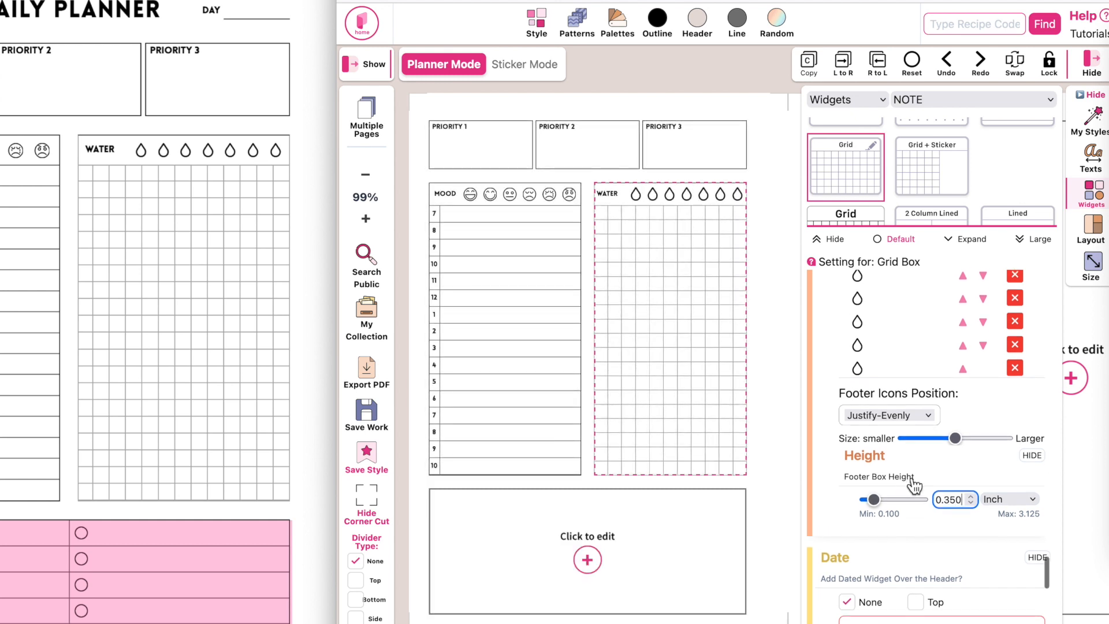
{"action": "left_click_drag", "start_coordinate": [955, 438], "coordinate": [986, 441]}
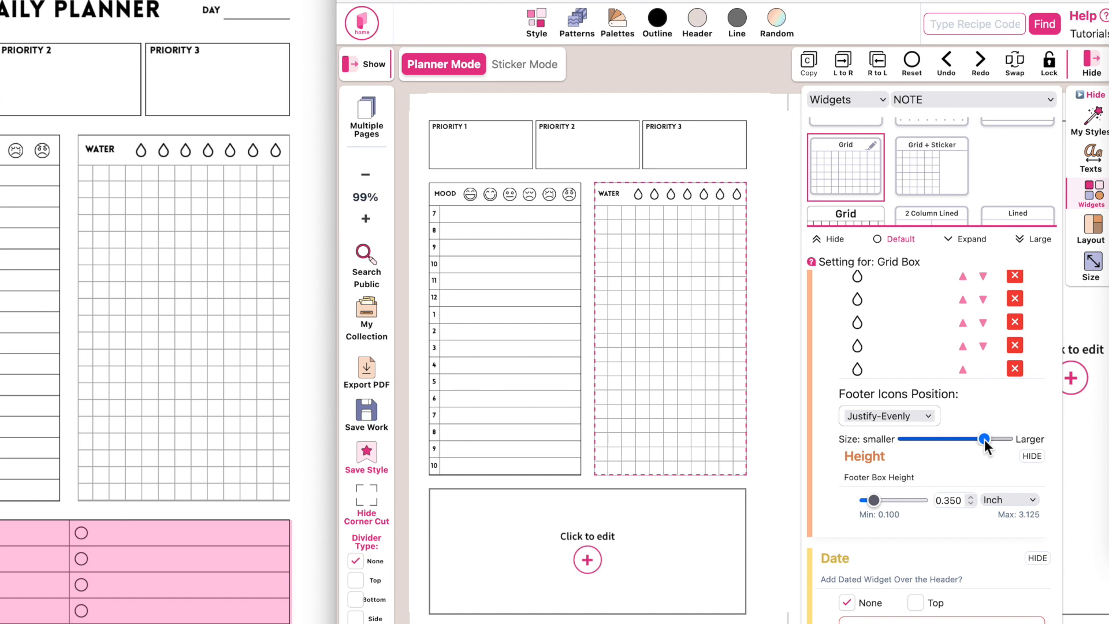
- Switch to the reference design and delete the pink rectangle covering its bottom two-column checklist, then return to the planner editor
{"action": "scroll", "coordinate": [333, 403], "scroll_direction": "left", "scroll_amount": 2}
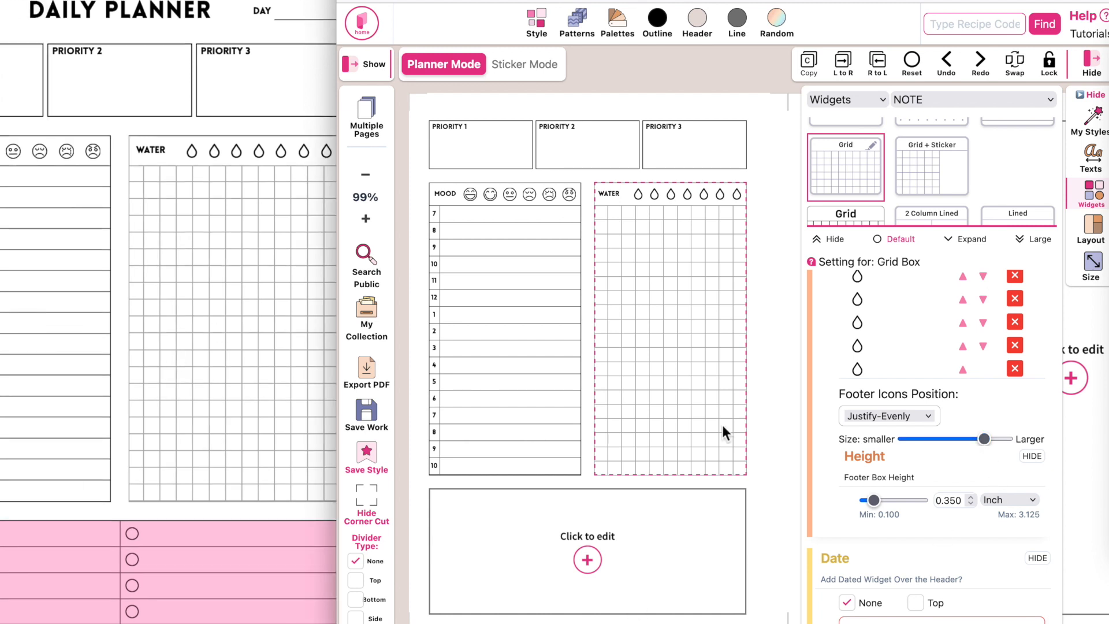
{"action": "scroll", "coordinate": [193, 484], "scroll_direction": "down", "scroll_amount": 3}
{"action": "scroll", "coordinate": [193, 485], "scroll_direction": "left", "scroll_amount": 2}
{"action": "left_click", "coordinate": [191, 386]}
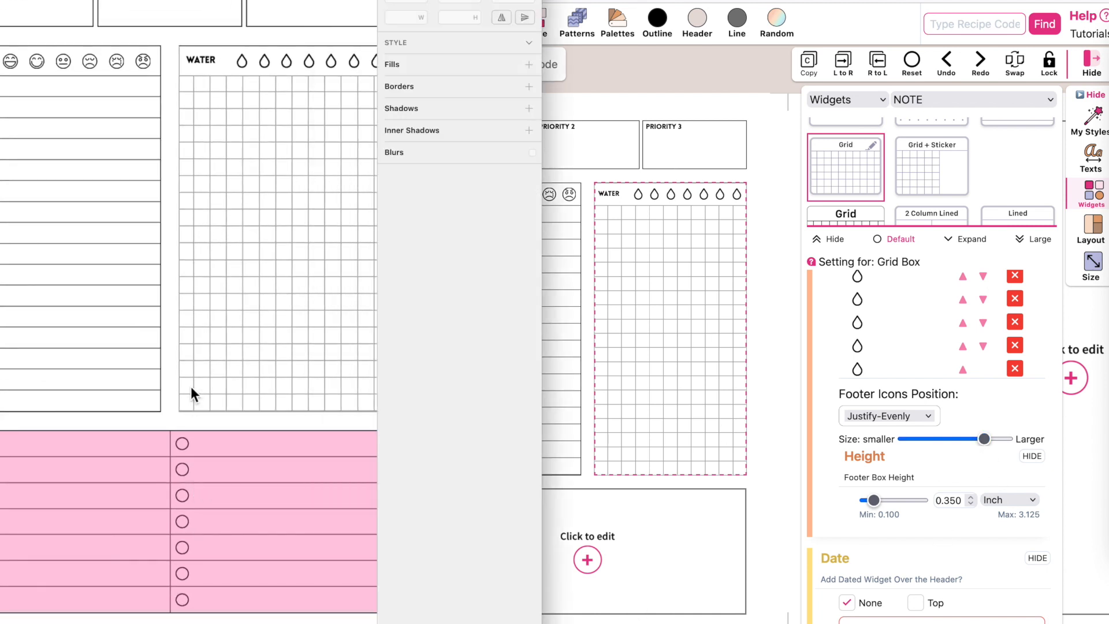
{"action": "key", "text": "super+1"}
{"action": "left_click", "coordinate": [194, 442]}
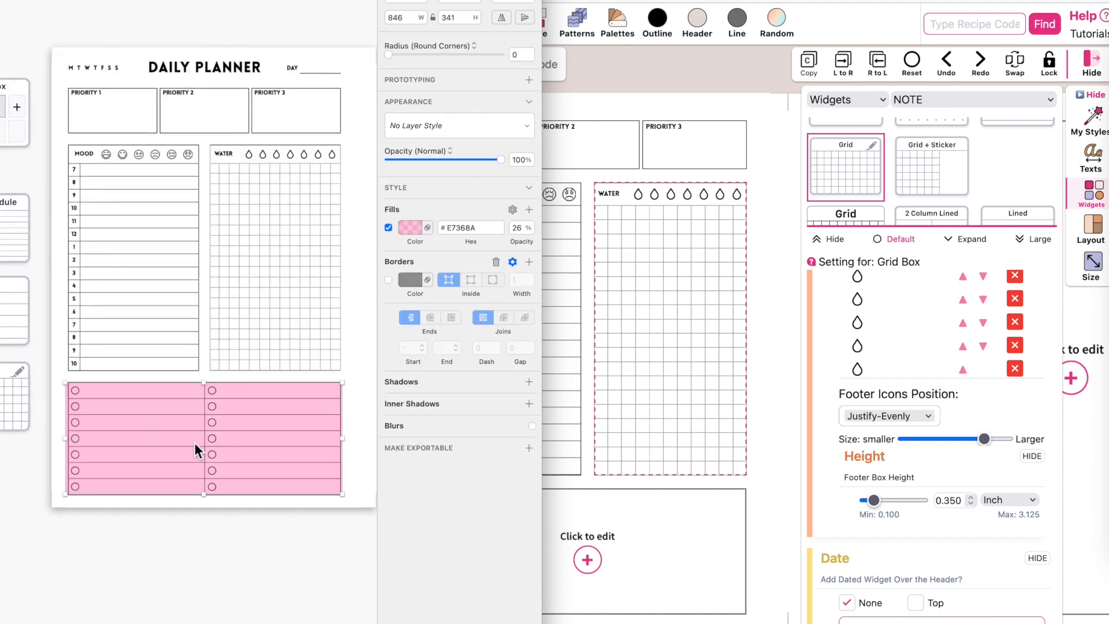
{"action": "key", "text": "Delete"}
{"action": "left_click", "coordinate": [577, 517]}
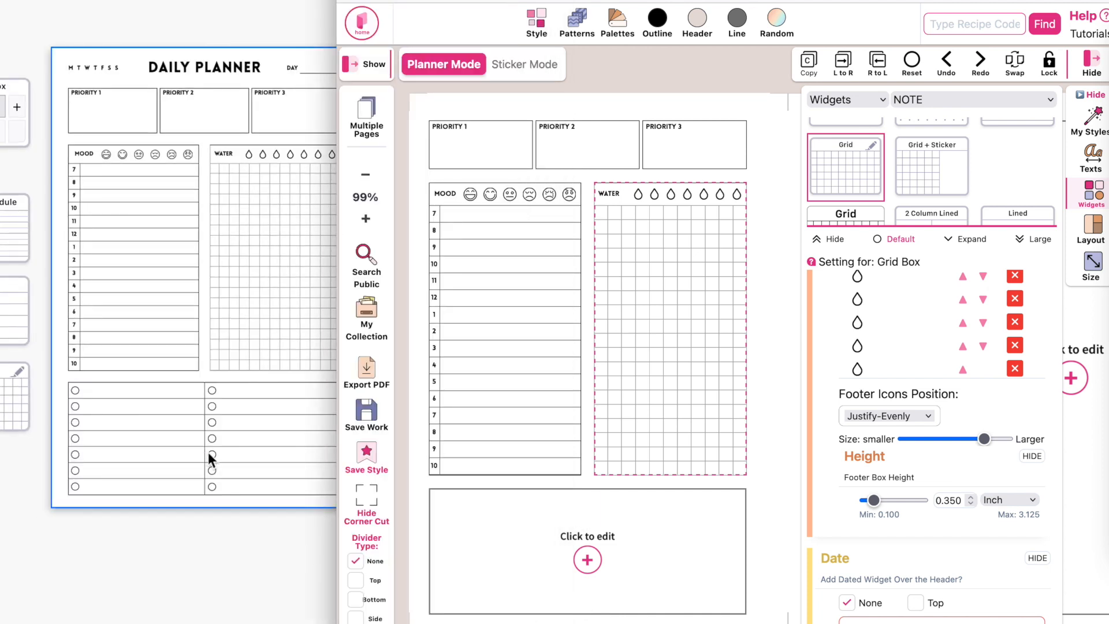
{"action": "scroll", "coordinate": [165, 431], "scroll_direction": "right", "scroll_amount": 2}
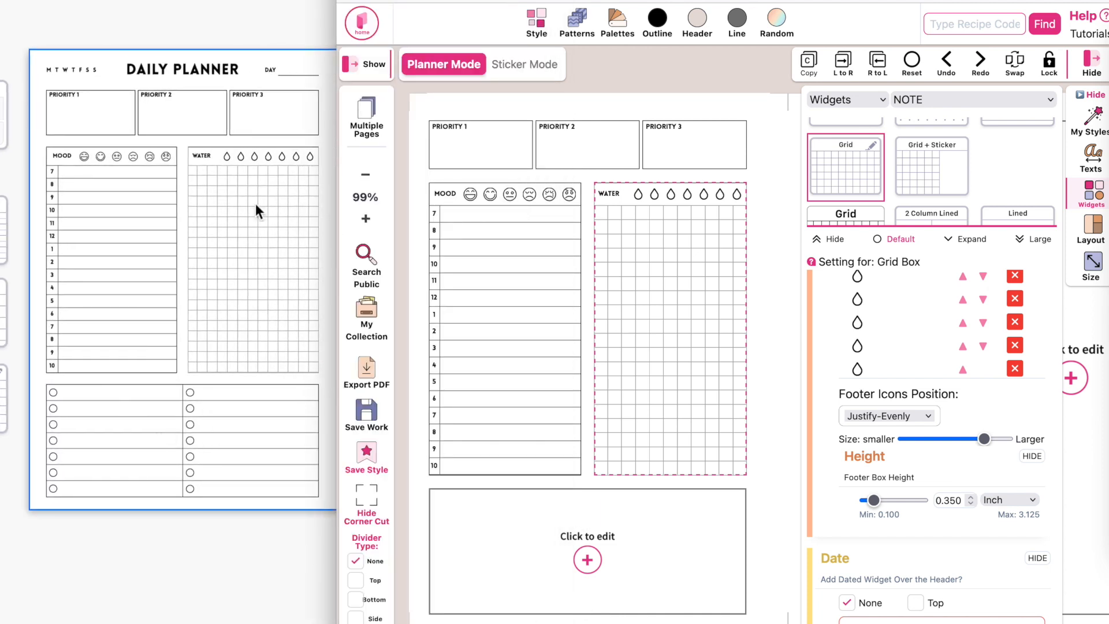
- Place the Double List widget from the TODO category in the empty box below the schedule and grid
{"action": "left_click", "coordinate": [919, 99]}
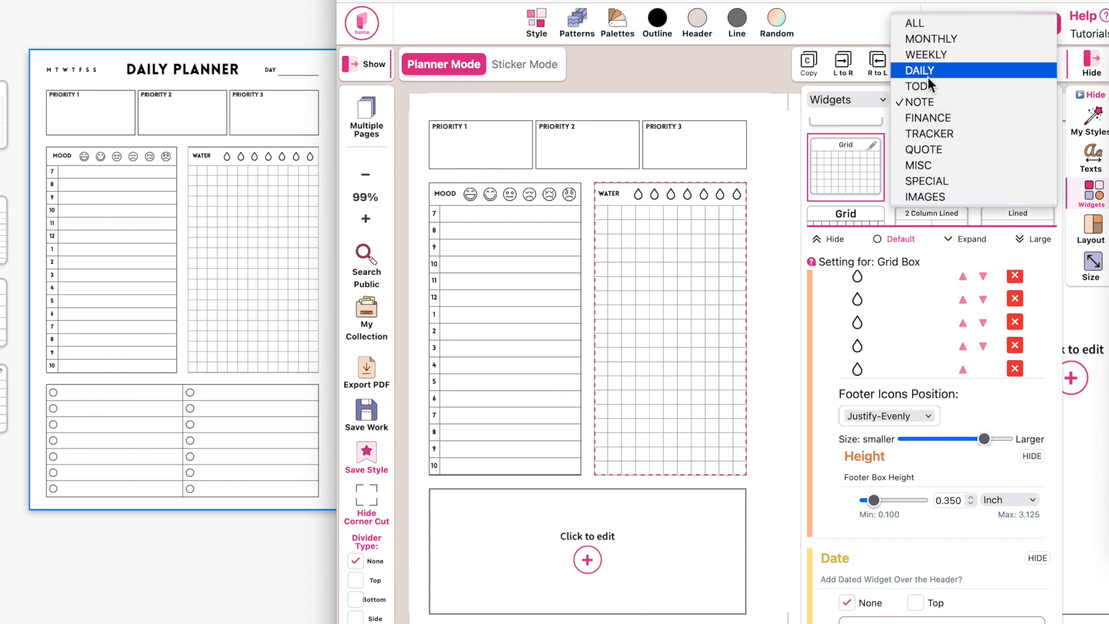
{"action": "left_click", "coordinate": [927, 84]}
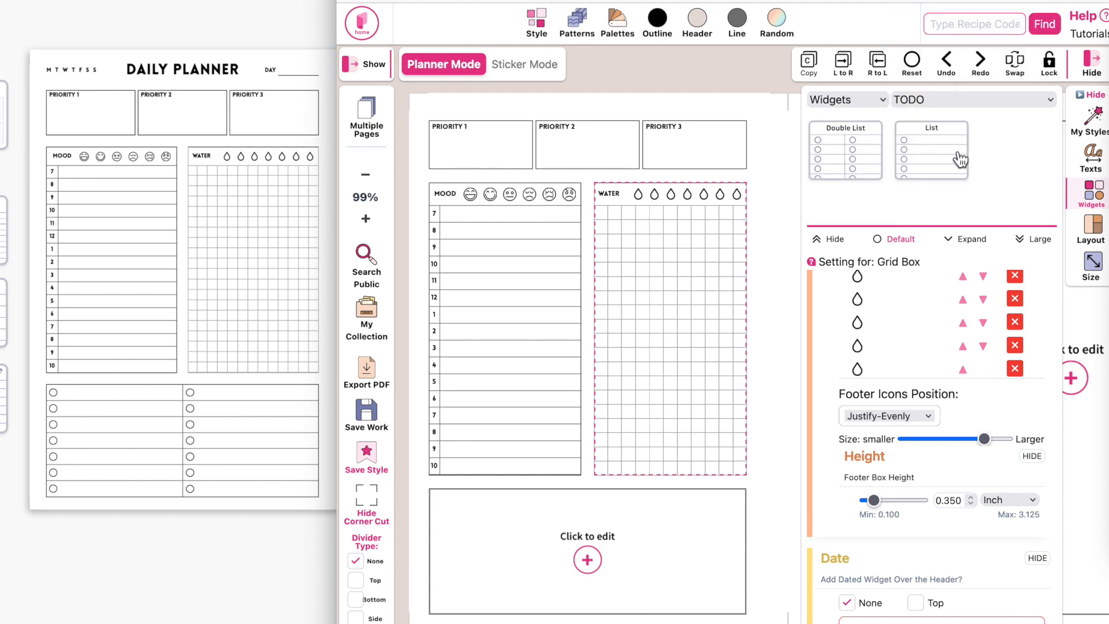
{"action": "left_click", "coordinate": [935, 162]}
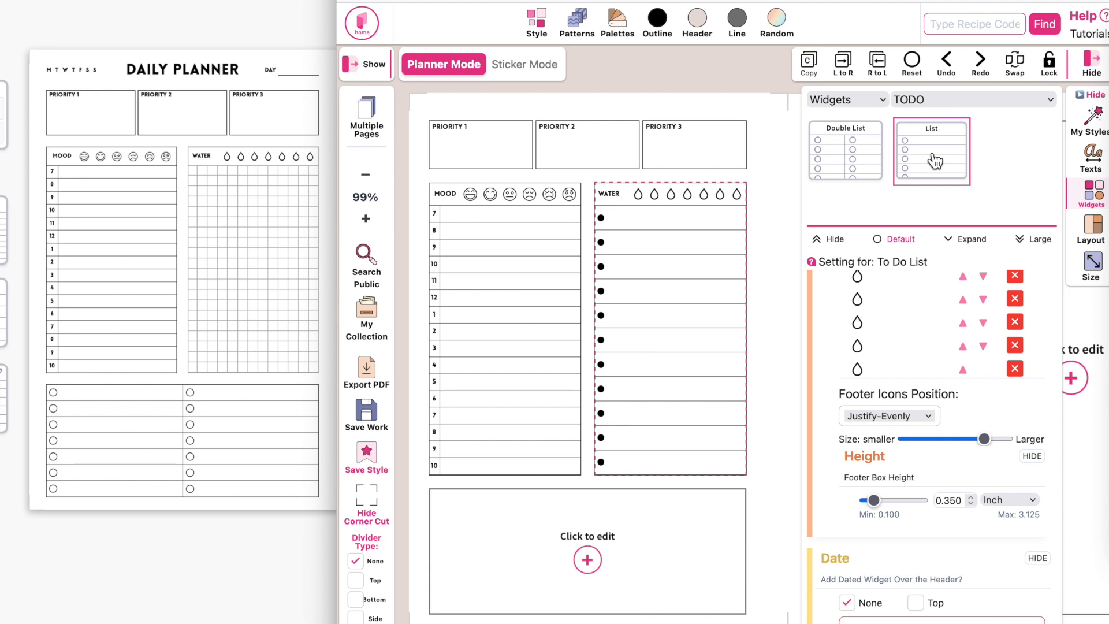
{"action": "left_click", "coordinate": [946, 62]}
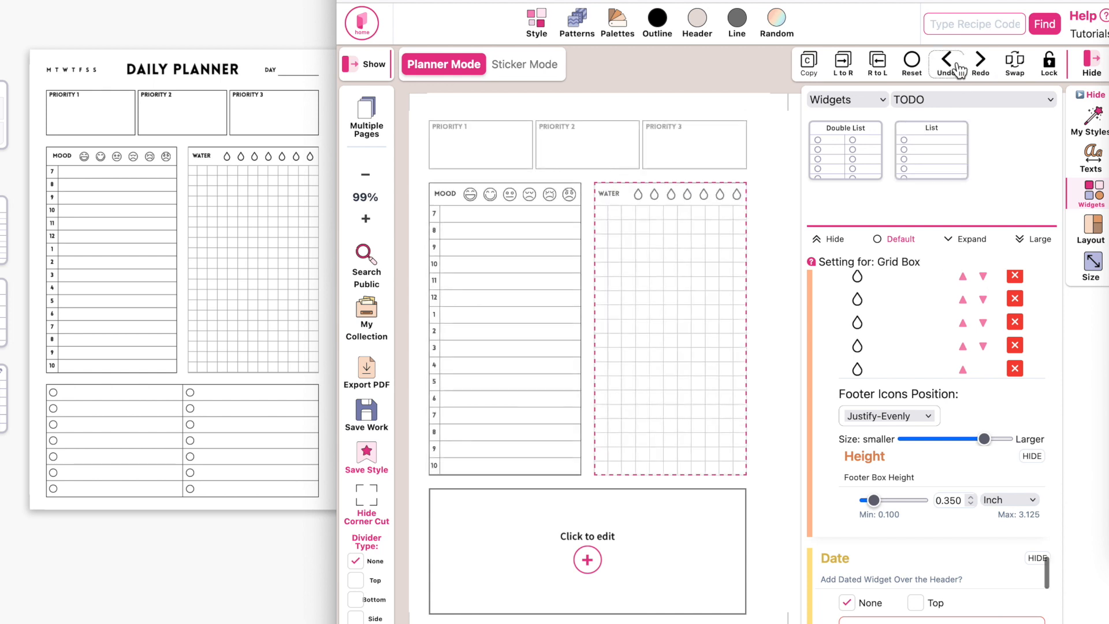
{"action": "left_click", "coordinate": [452, 559]}
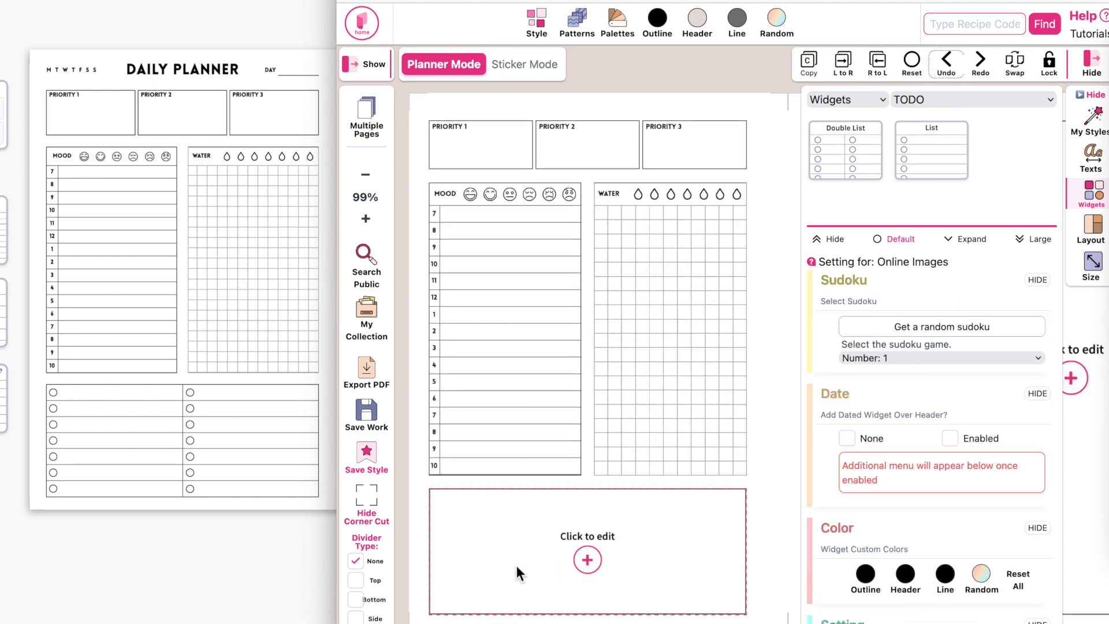
{"action": "left_click", "coordinate": [932, 153]}
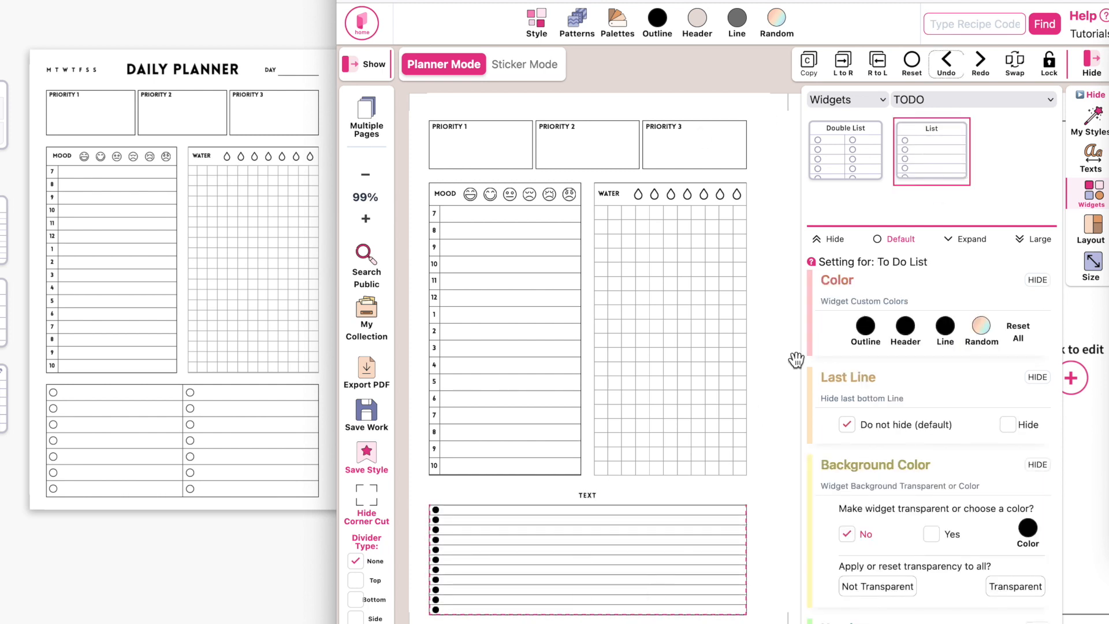
{"action": "left_click", "coordinate": [857, 157]}
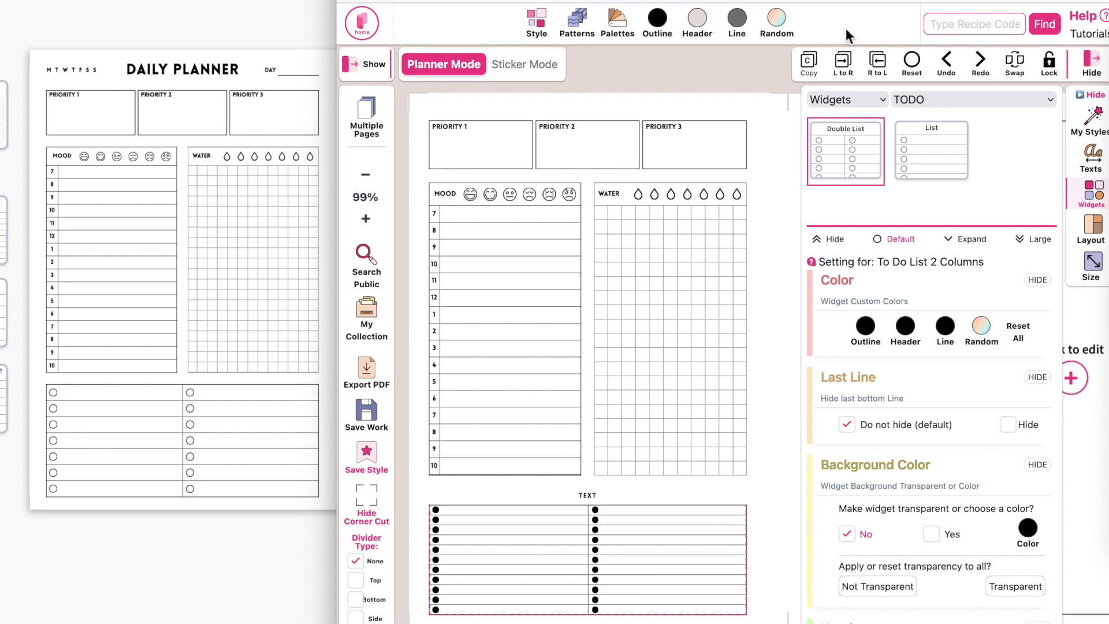
- Remove the double list's header and set its number of rows to 7
{"action": "scroll", "coordinate": [973, 463], "scroll_direction": "down", "scroll_amount": 5}
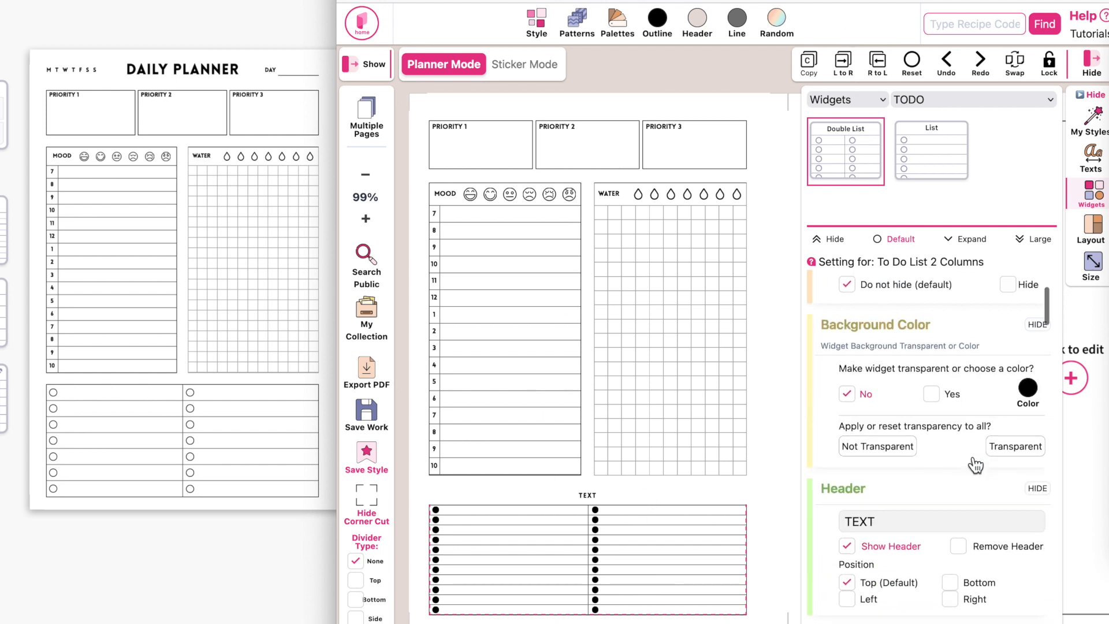
{"action": "left_click", "coordinate": [958, 402]}
{"action": "scroll", "coordinate": [905, 515], "scroll_direction": "down", "scroll_amount": 4}
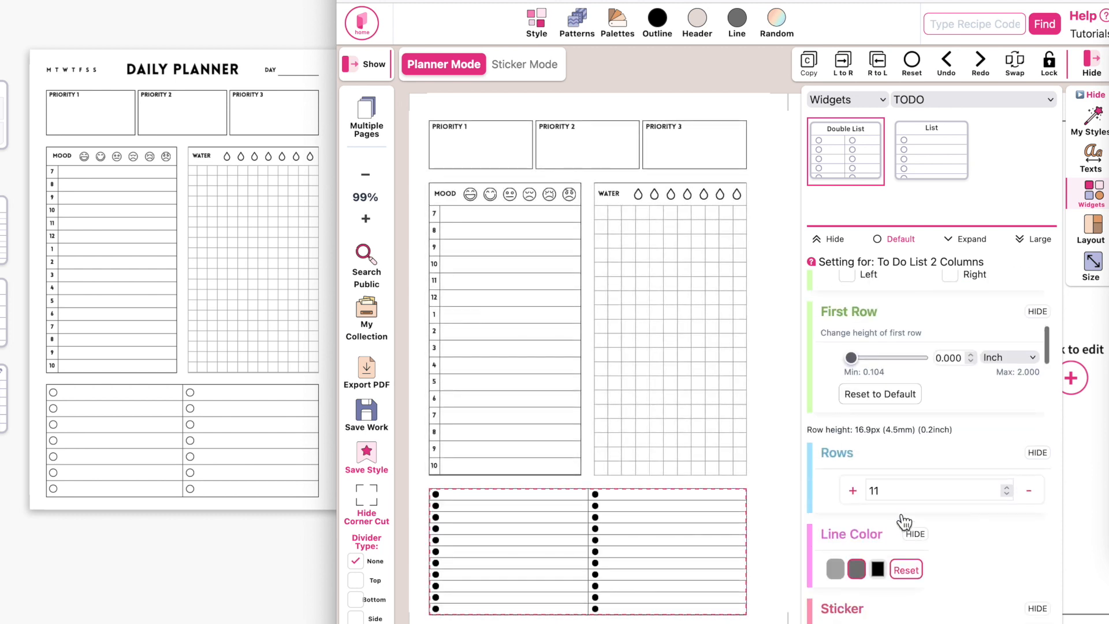
{"action": "left_click", "coordinate": [1034, 449]}
{"action": "left_click", "coordinate": [1034, 448]}
{"action": "left_click", "coordinate": [1034, 448]}
{"action": "left_click", "coordinate": [1034, 448]}
{"action": "left_click", "coordinate": [1034, 448]}
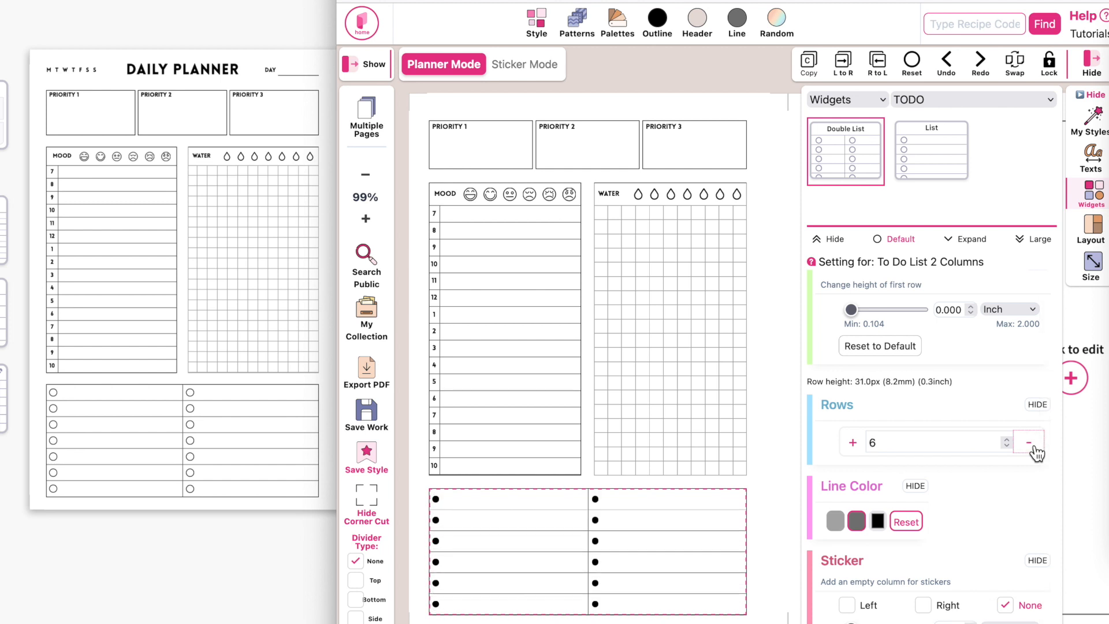
{"action": "left_click", "coordinate": [853, 443]}
- Change the double list's checkbox icons to outlined circles and enlarge them slightly
{"action": "scroll", "coordinate": [855, 508], "scroll_direction": "down", "scroll_amount": 10}
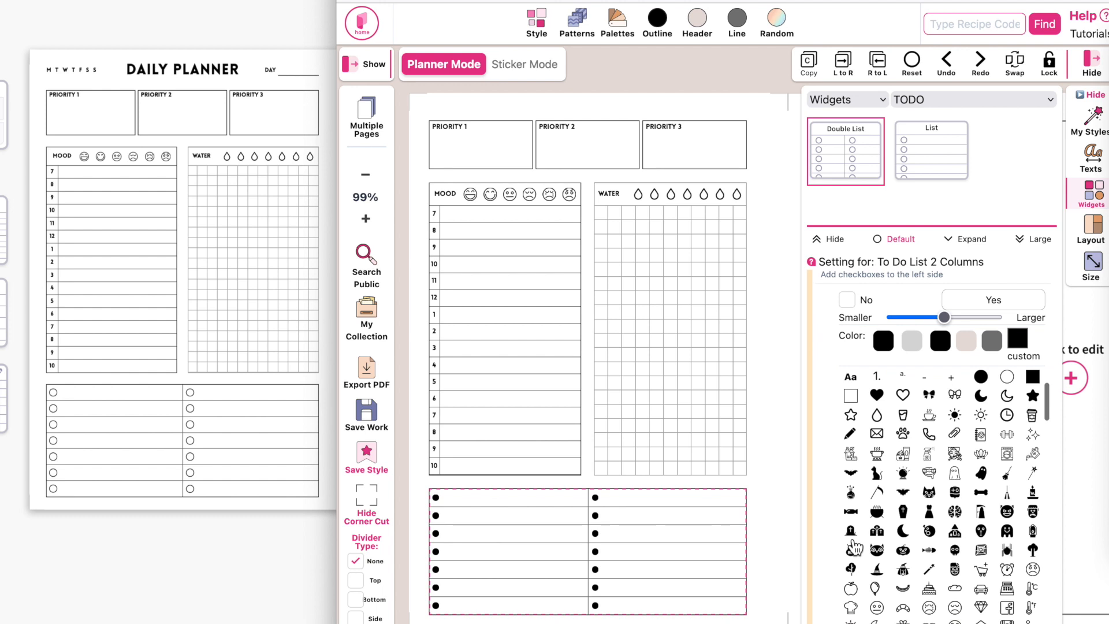
{"action": "left_click", "coordinate": [851, 399]}
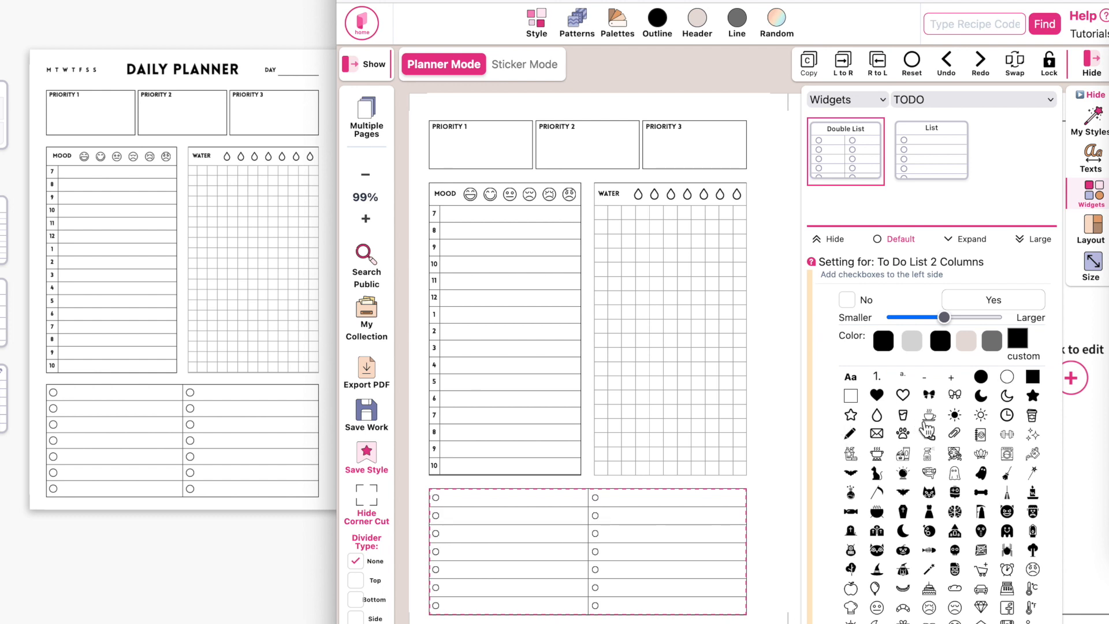
{"action": "left_click", "coordinate": [873, 551]}
{"action": "left_click", "coordinate": [905, 478]}
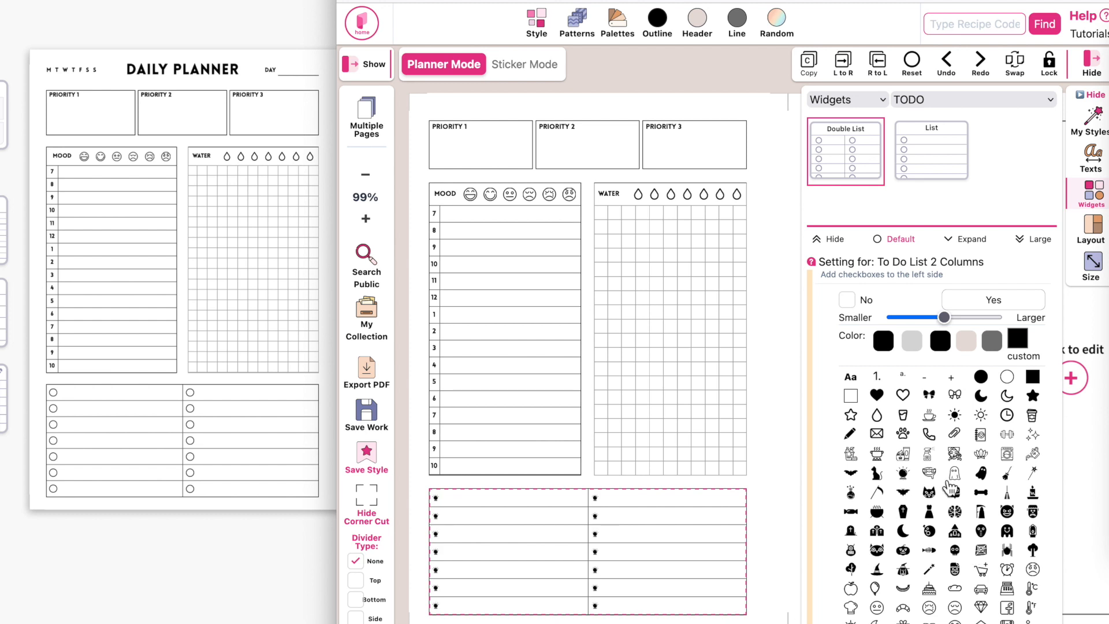
{"action": "left_click", "coordinate": [1008, 380]}
{"action": "left_click_drag", "start_coordinate": [944, 318], "coordinate": [951, 318]}
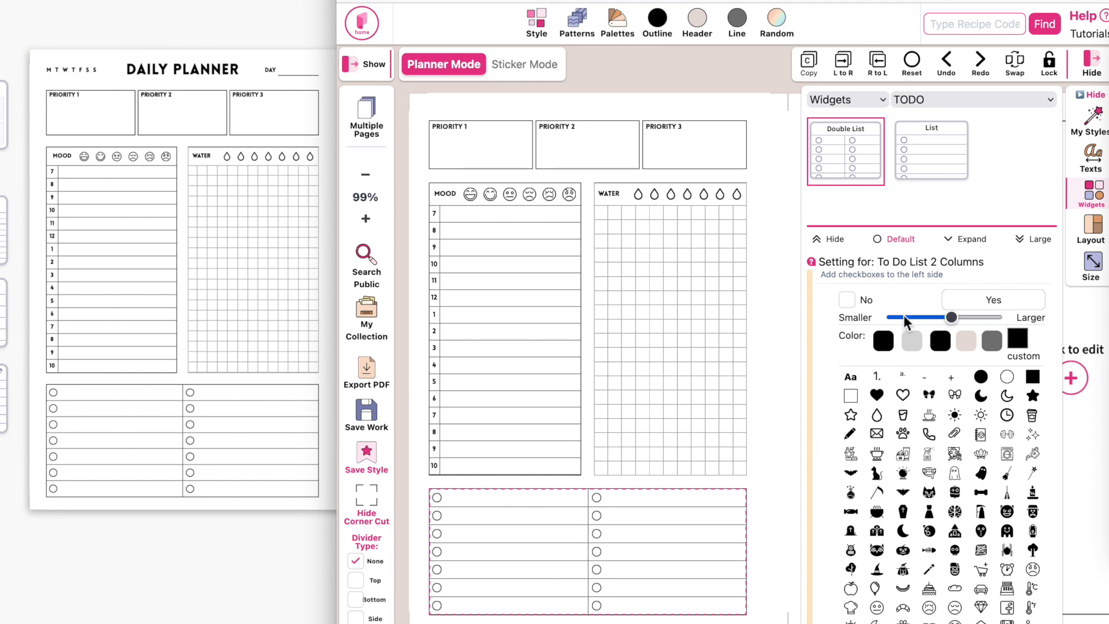
- Add a left page title above the priority boxes and set its text size to 25
{"action": "left_click", "coordinate": [1098, 167]}
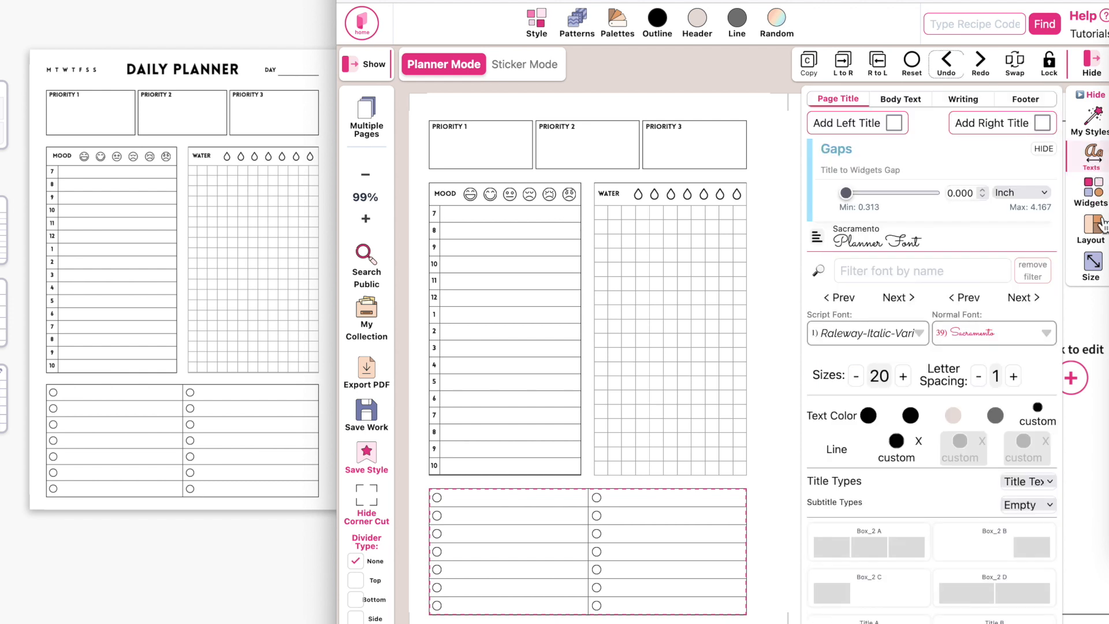
{"action": "left_click", "coordinate": [893, 123]}
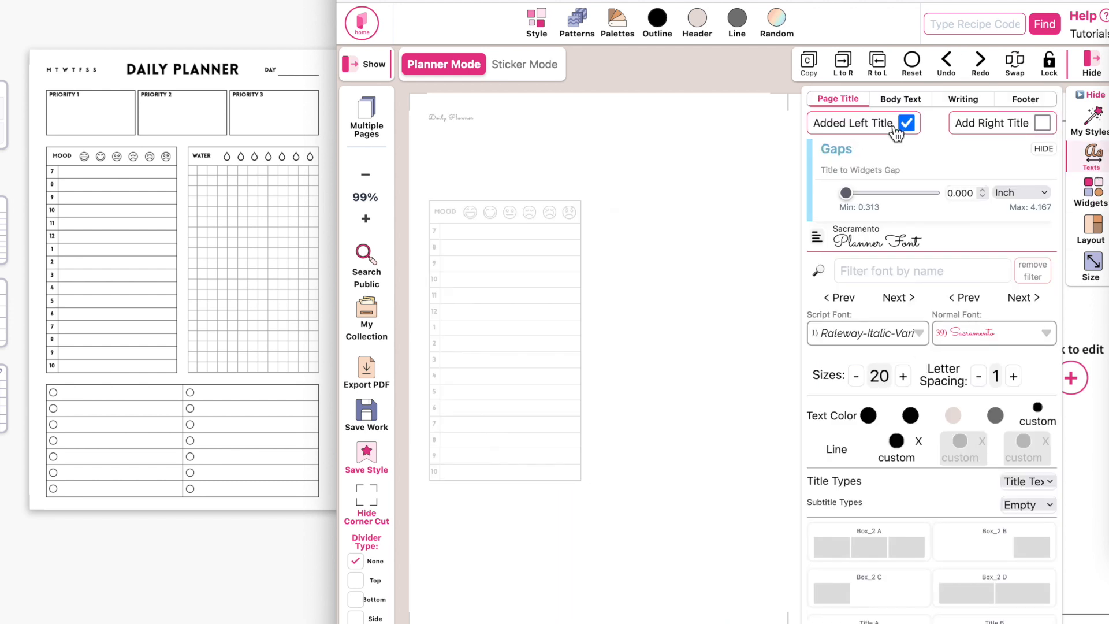
{"action": "left_click", "coordinate": [903, 378]}
{"action": "left_click", "coordinate": [900, 376]}
{"action": "left_click", "coordinate": [901, 376]}
{"action": "left_click", "coordinate": [901, 376]}
{"action": "left_click", "coordinate": [900, 376]}
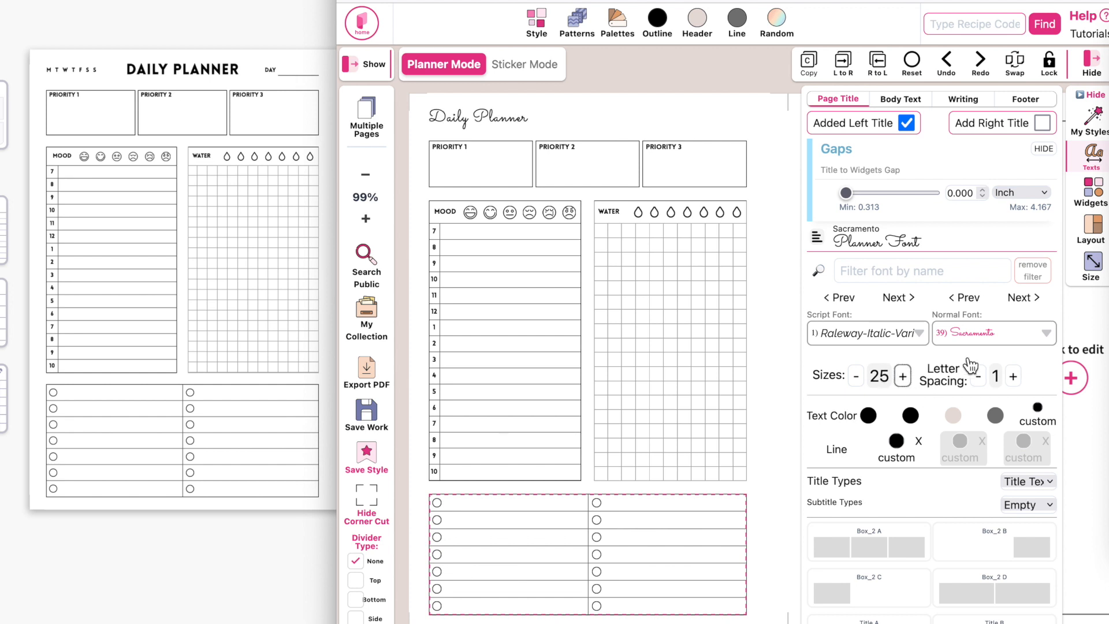
- Change the page title's normal font to Lovelo-Black
{"action": "left_click", "coordinate": [984, 344]}
{"action": "scroll", "coordinate": [989, 462], "scroll_direction": "up", "scroll_amount": 2}
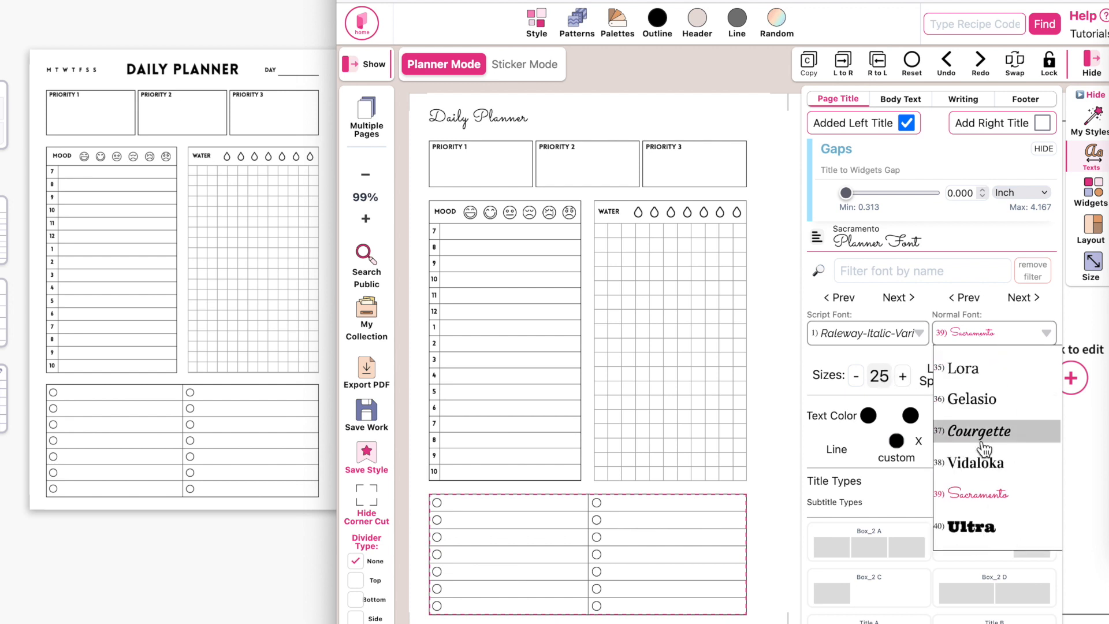
{"action": "scroll", "coordinate": [990, 482], "scroll_direction": "down", "scroll_amount": 10}
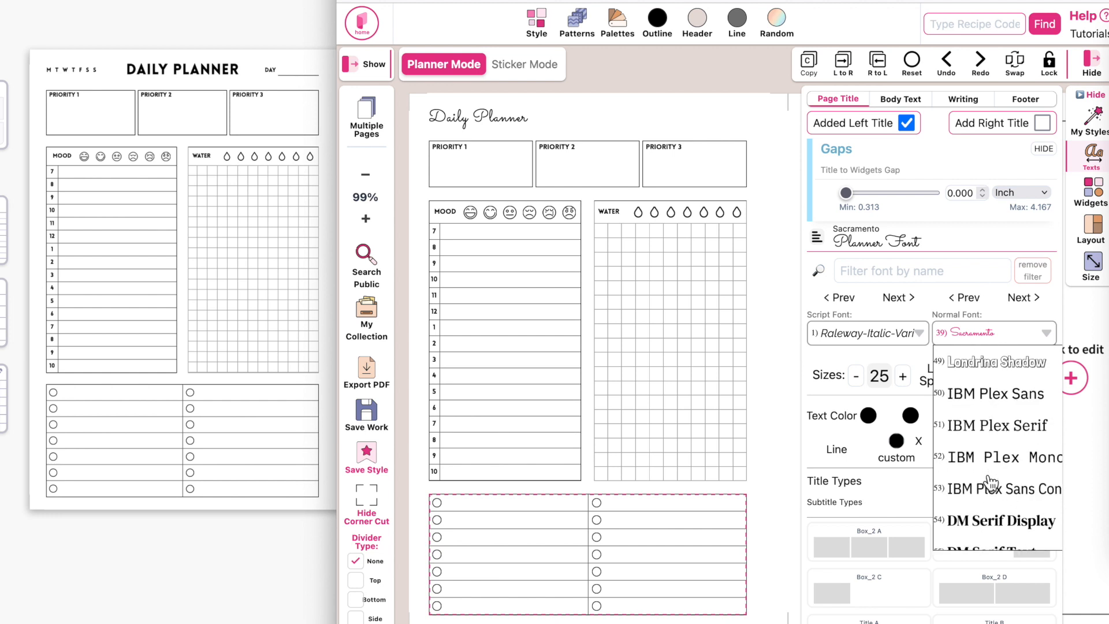
{"action": "scroll", "coordinate": [991, 482], "scroll_direction": "up", "scroll_amount": 8}
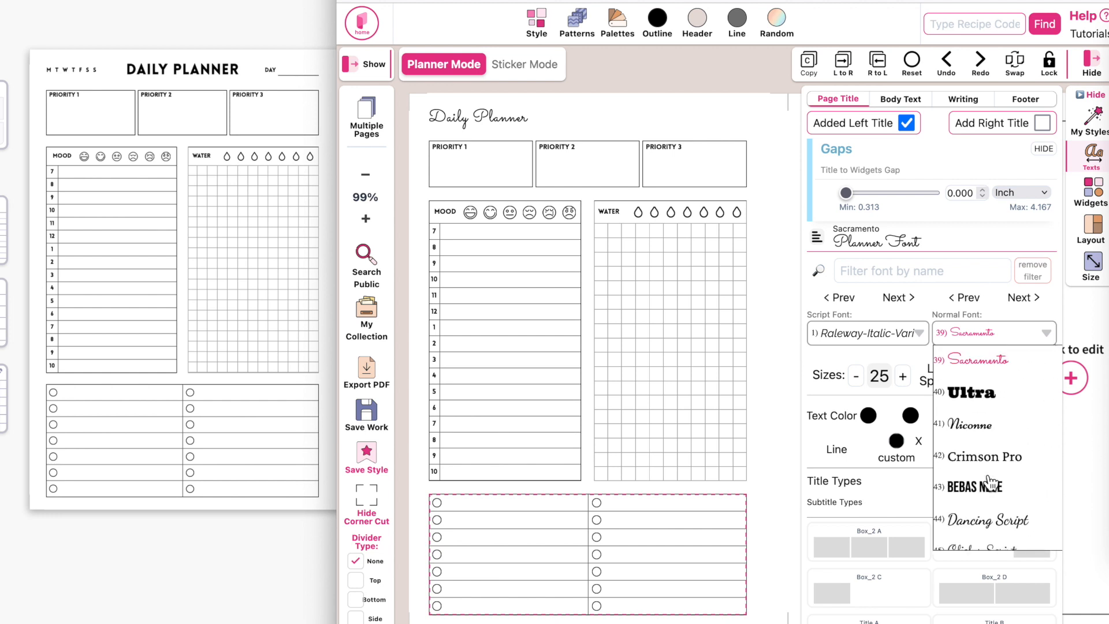
{"action": "scroll", "coordinate": [991, 482], "scroll_direction": "down", "scroll_amount": 20}
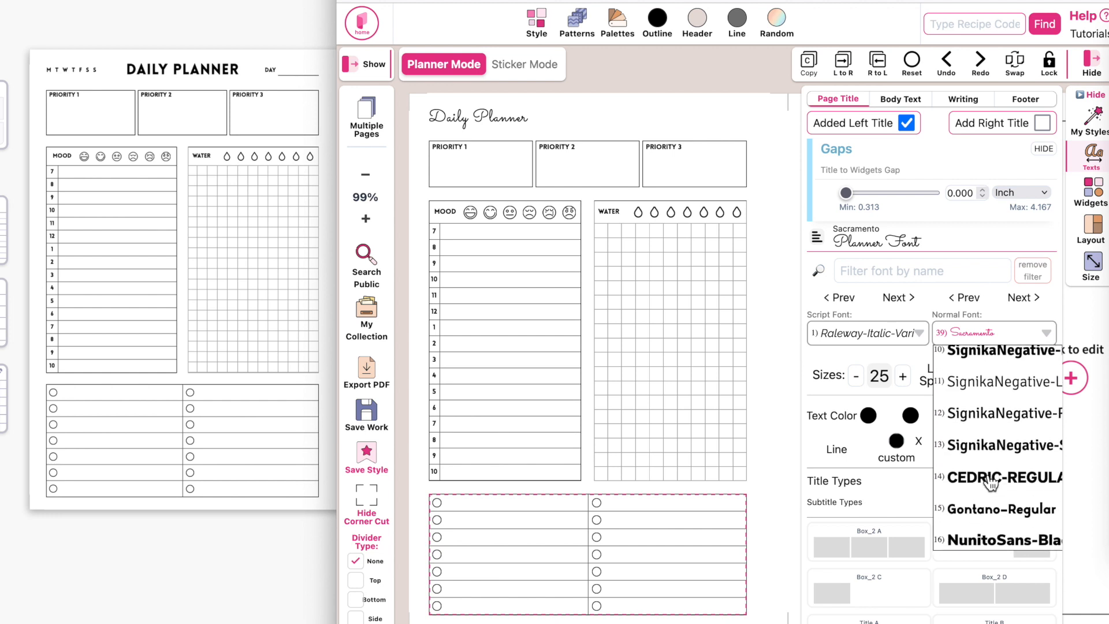
{"action": "scroll", "coordinate": [991, 484], "scroll_direction": "up", "scroll_amount": 3}
{"action": "left_click", "coordinate": [991, 421]}
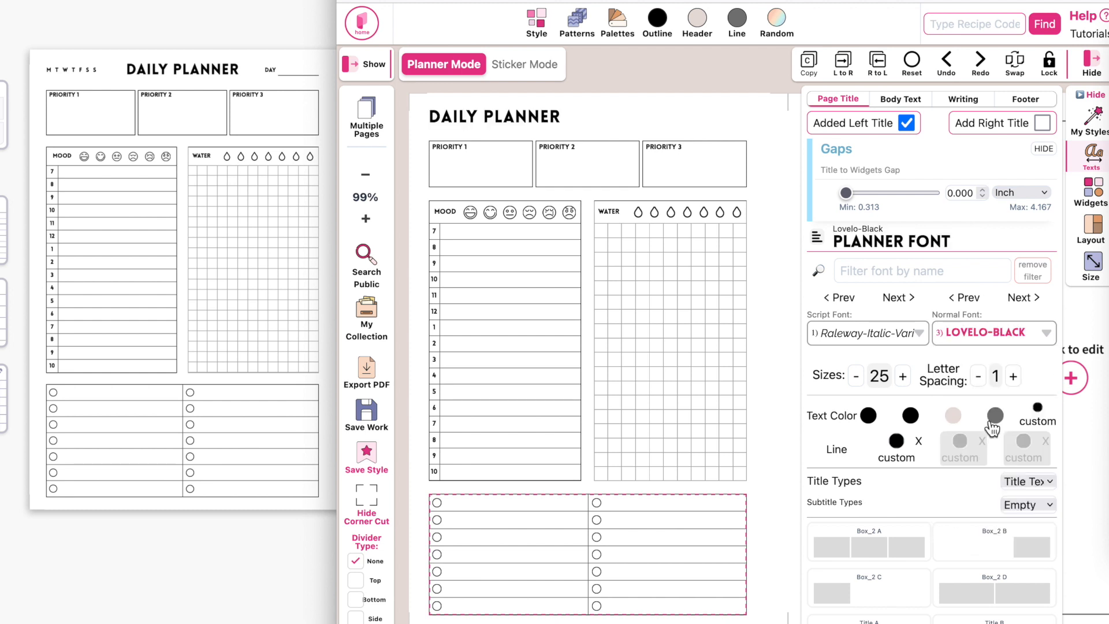
- Set the page title's text size to 23
{"action": "left_click", "coordinate": [856, 376]}
{"action": "left_click", "coordinate": [856, 376]}
{"action": "left_click", "coordinate": [856, 376]}
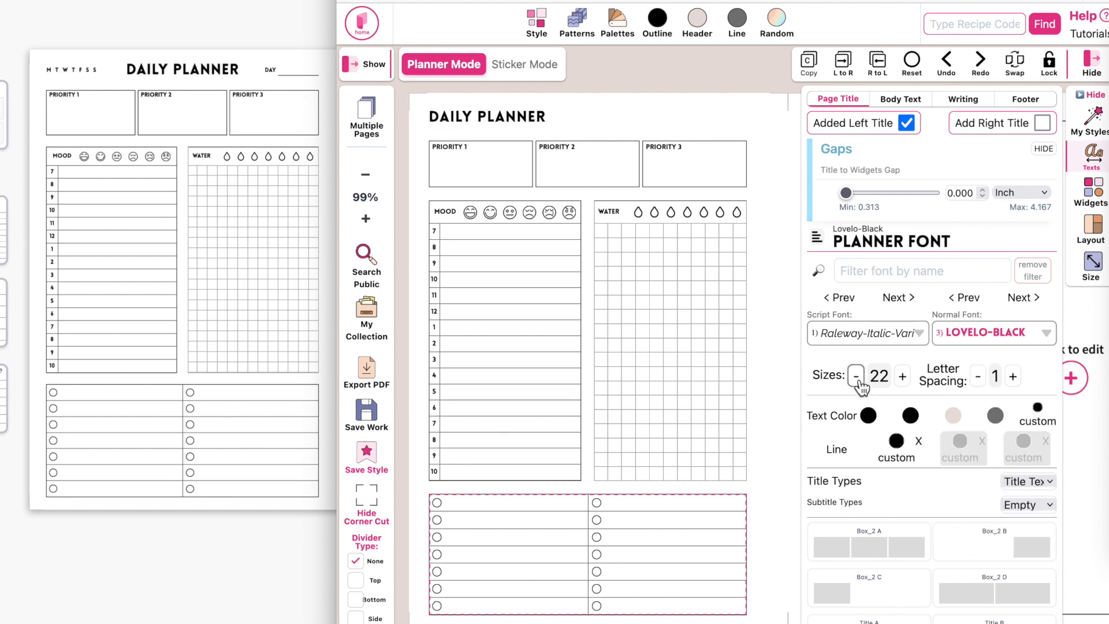
{"action": "left_click", "coordinate": [903, 376]}
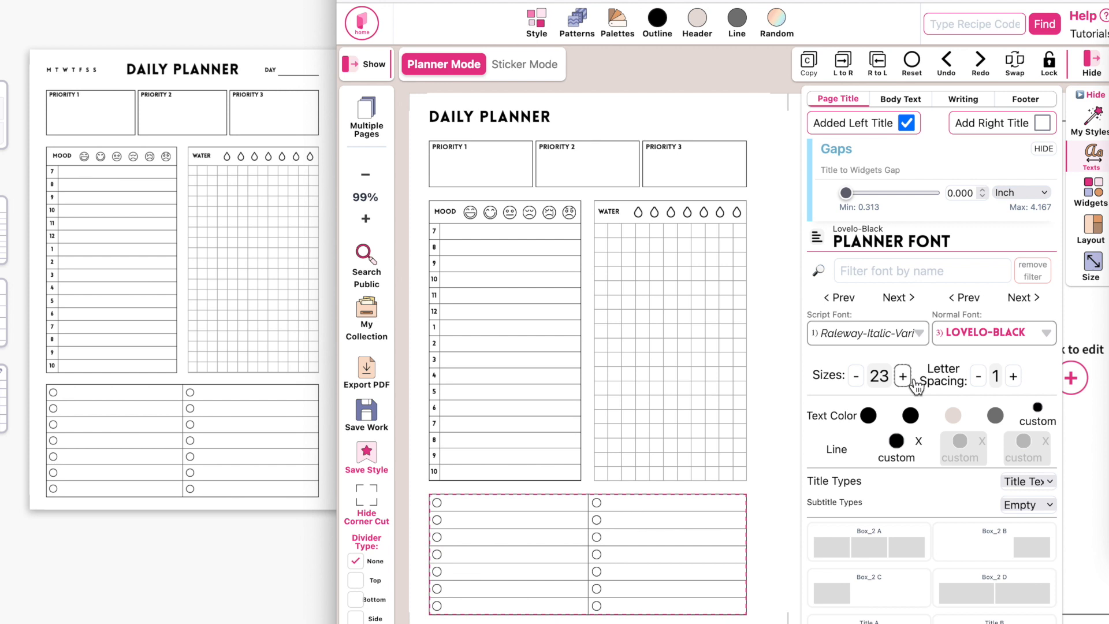
- Try the Title with Line A layout for the page title
{"action": "scroll", "coordinate": [947, 543], "scroll_direction": "down", "scroll_amount": 2}
{"action": "scroll", "coordinate": [948, 546], "scroll_direction": "down", "scroll_amount": 1}
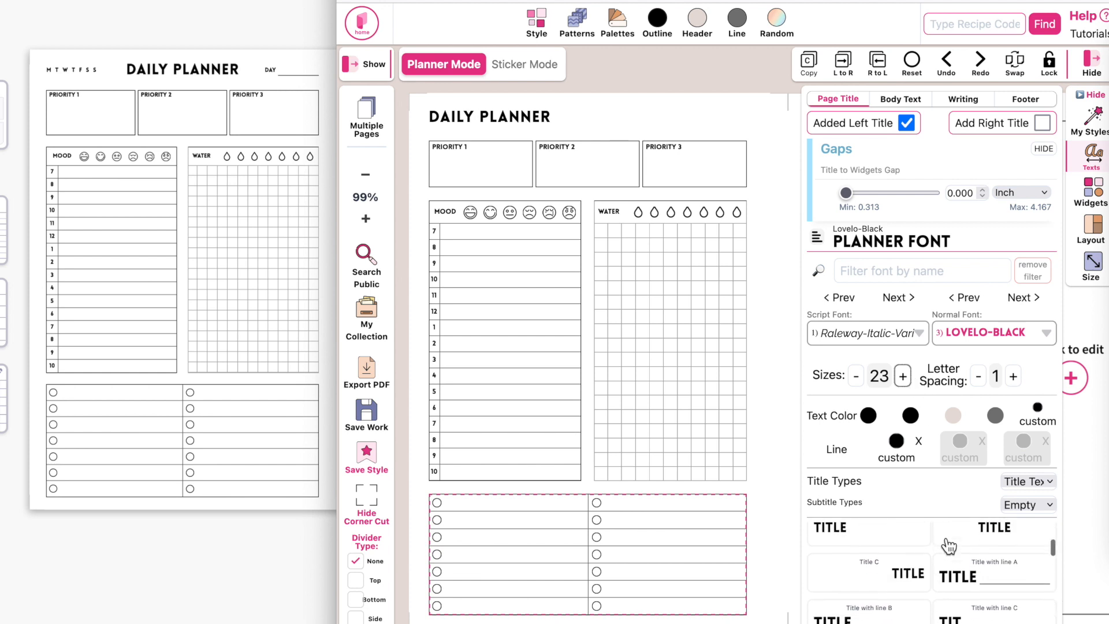
{"action": "scroll", "coordinate": [947, 546], "scroll_direction": "down", "scroll_amount": 1}
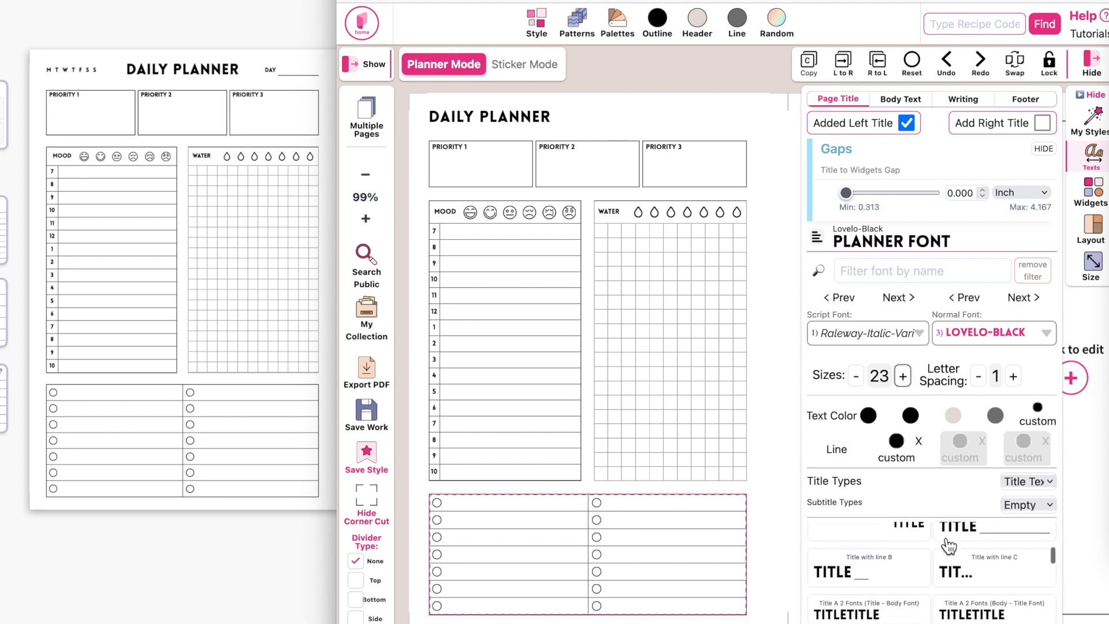
{"action": "scroll", "coordinate": [948, 546], "scroll_direction": "down", "scroll_amount": 3}
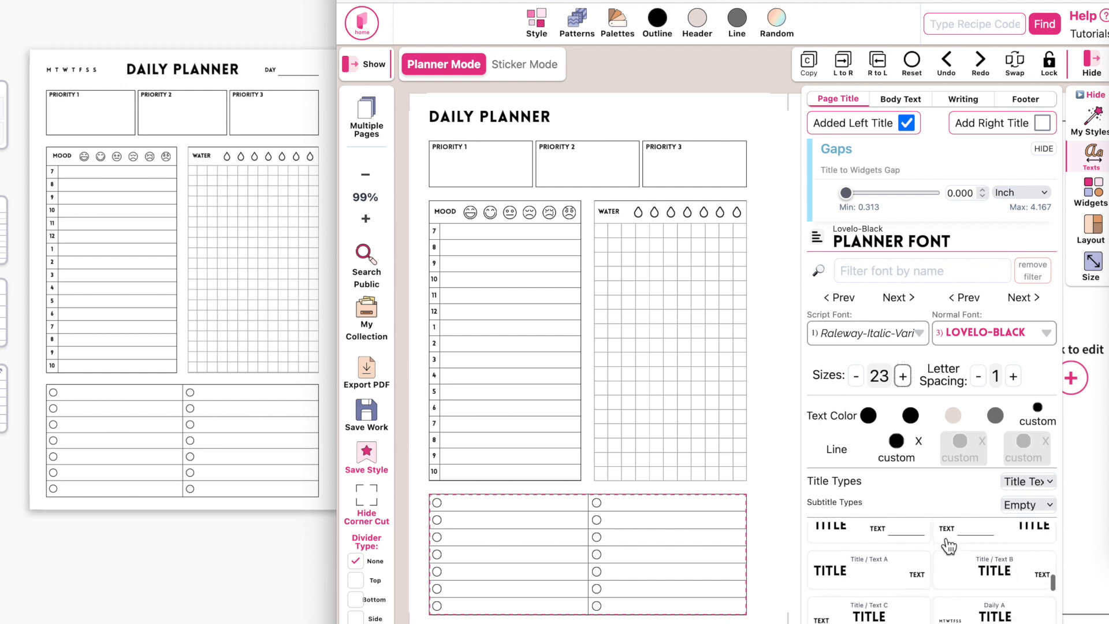
{"action": "scroll", "coordinate": [948, 546], "scroll_direction": "up", "scroll_amount": 1}
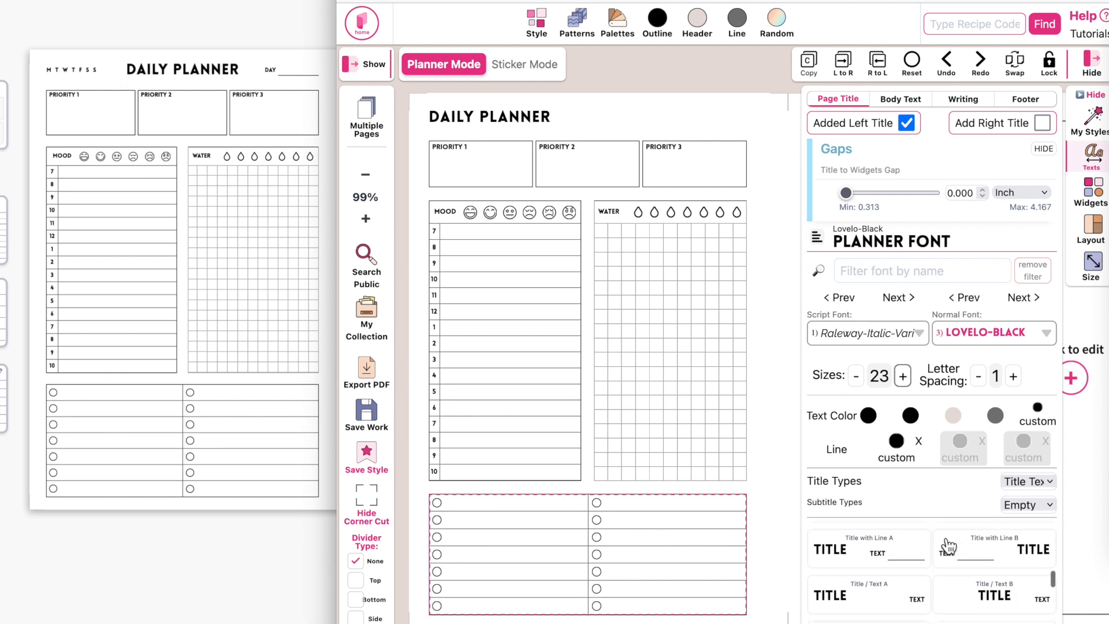
{"action": "left_click", "coordinate": [883, 565]}
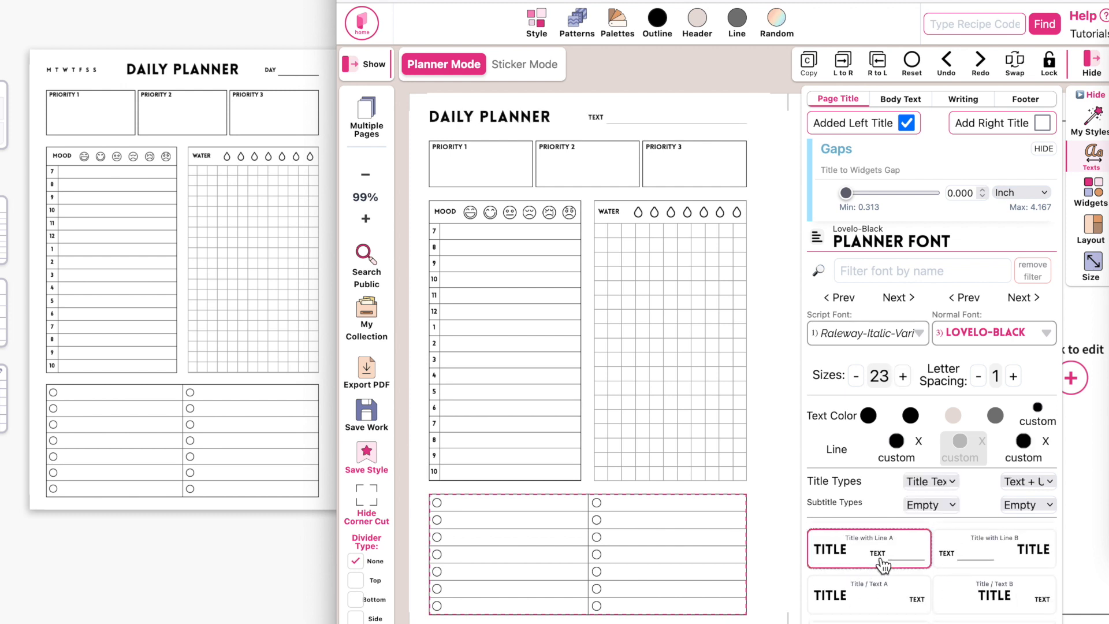
- Apply the Daily A title layout with weekday letters and set its centre title to DAILY PLANNER
{"action": "scroll", "coordinate": [931, 580], "scroll_direction": "down", "scroll_amount": 1}
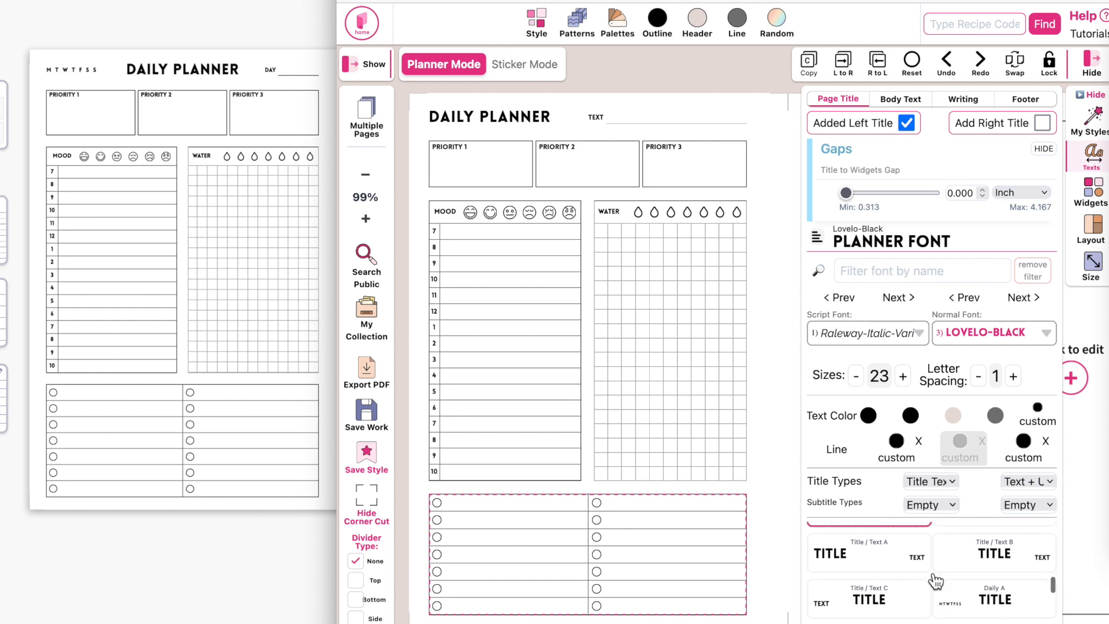
{"action": "scroll", "coordinate": [936, 581], "scroll_direction": "down", "scroll_amount": 2}
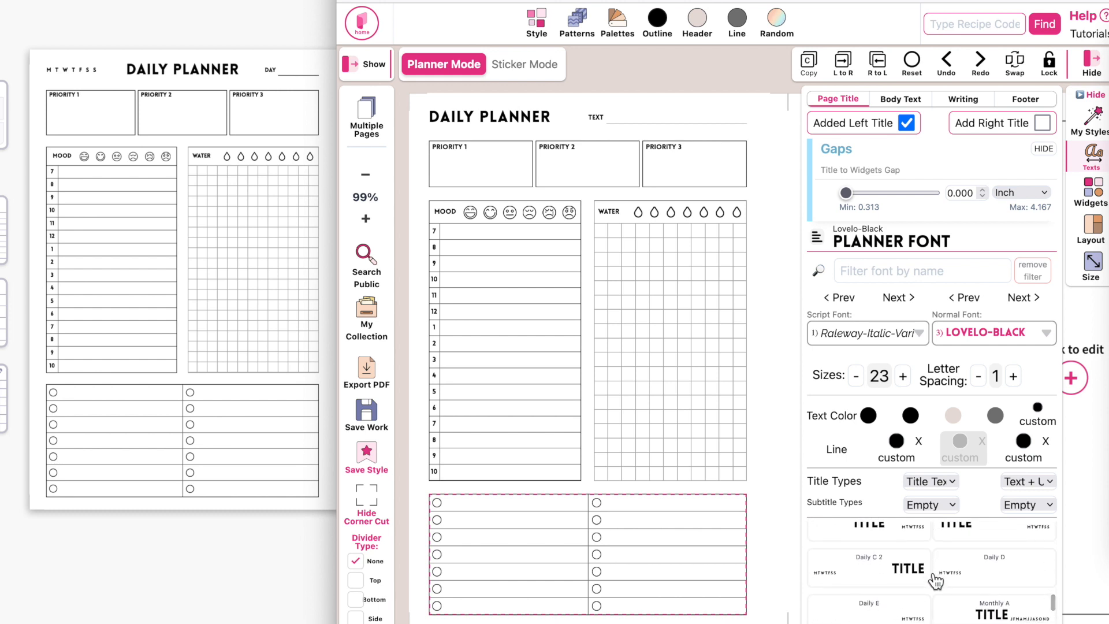
{"action": "scroll", "coordinate": [936, 581], "scroll_direction": "up", "scroll_amount": 2}
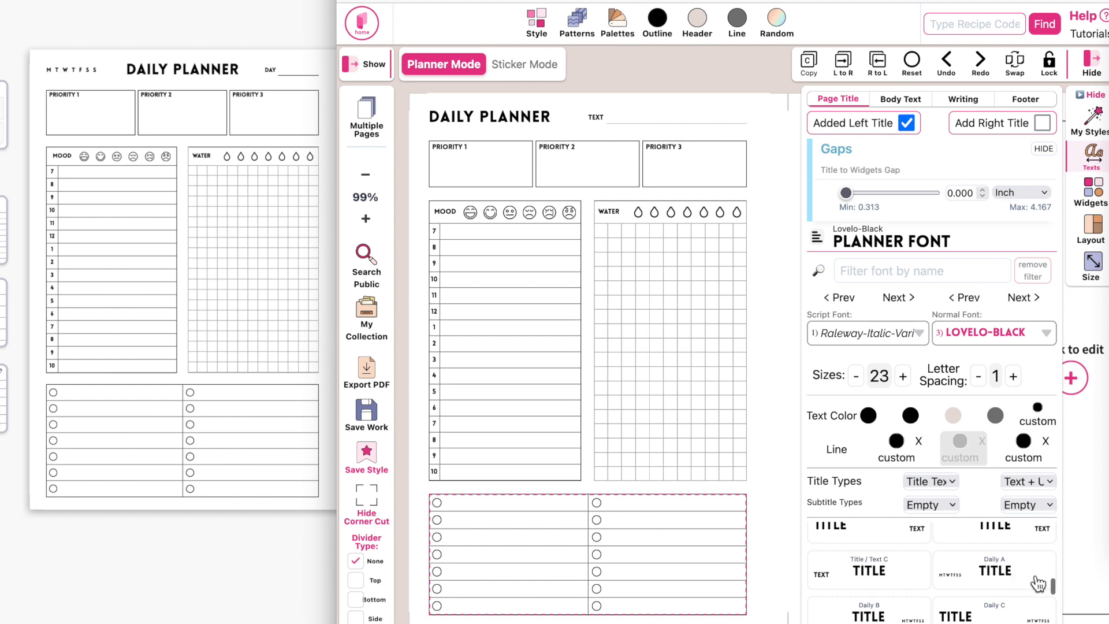
{"action": "left_click", "coordinate": [998, 580]}
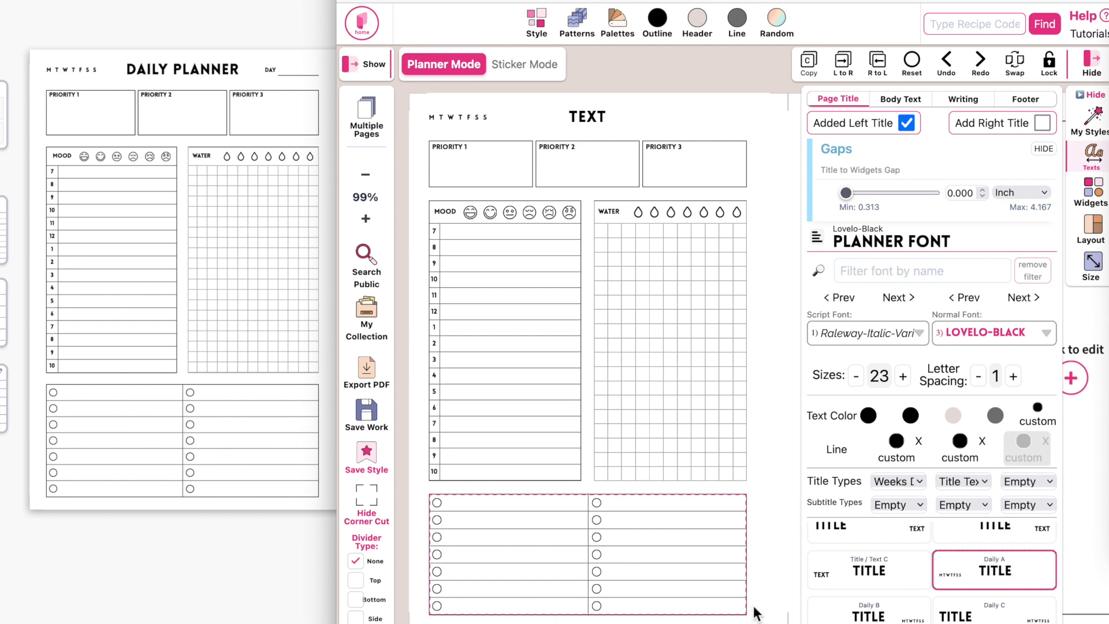
{"action": "double_click", "coordinate": [596, 126]}
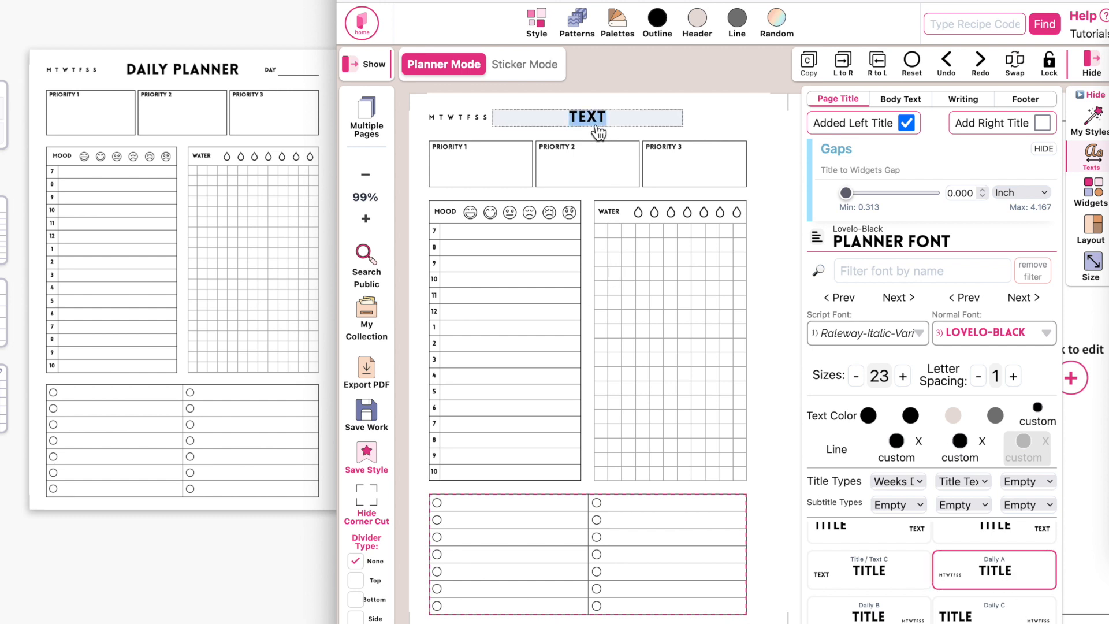
{"action": "type", "text": "DAILY PLANNER"}
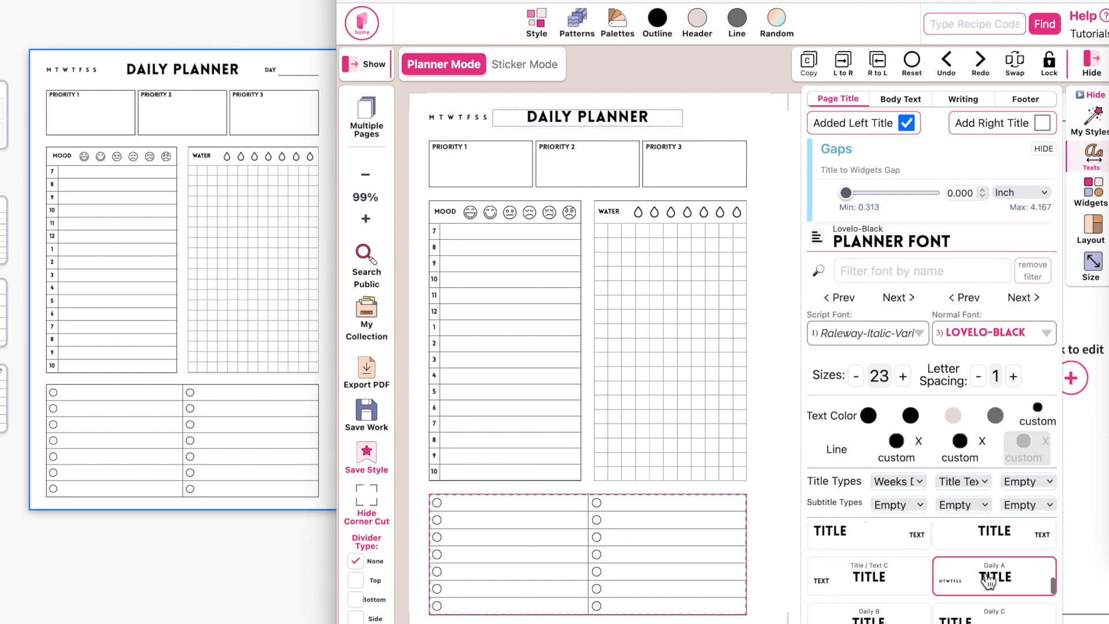
- Set the third title section's type to Text + Underline and label it DAY
{"action": "scroll", "coordinate": [964, 481], "scroll_direction": "down", "scroll_amount": 1}
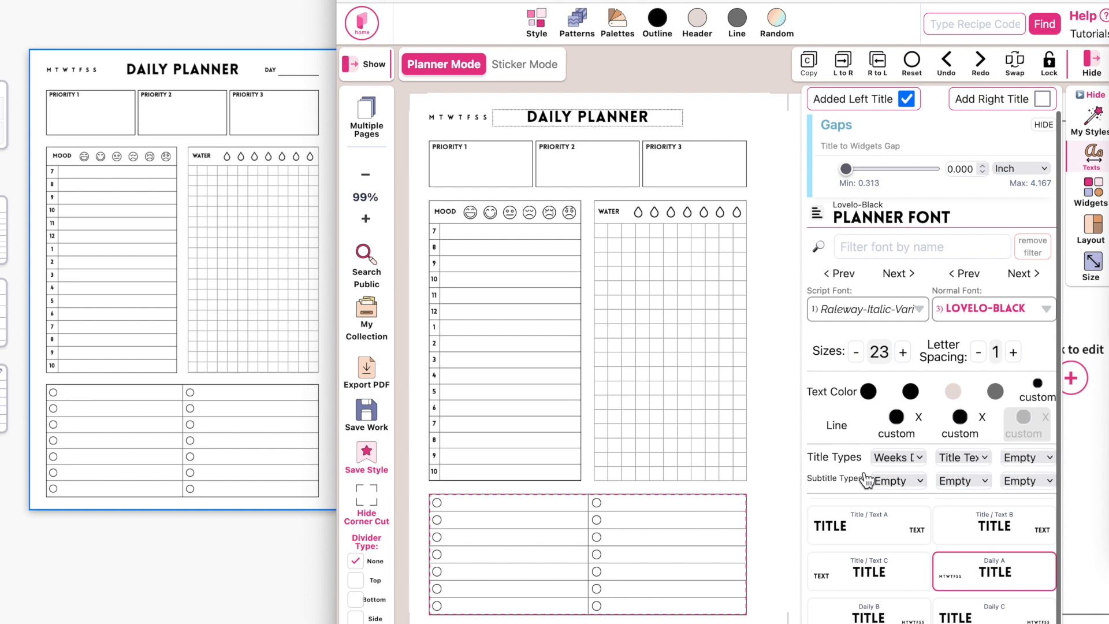
{"action": "left_click", "coordinate": [1041, 459]}
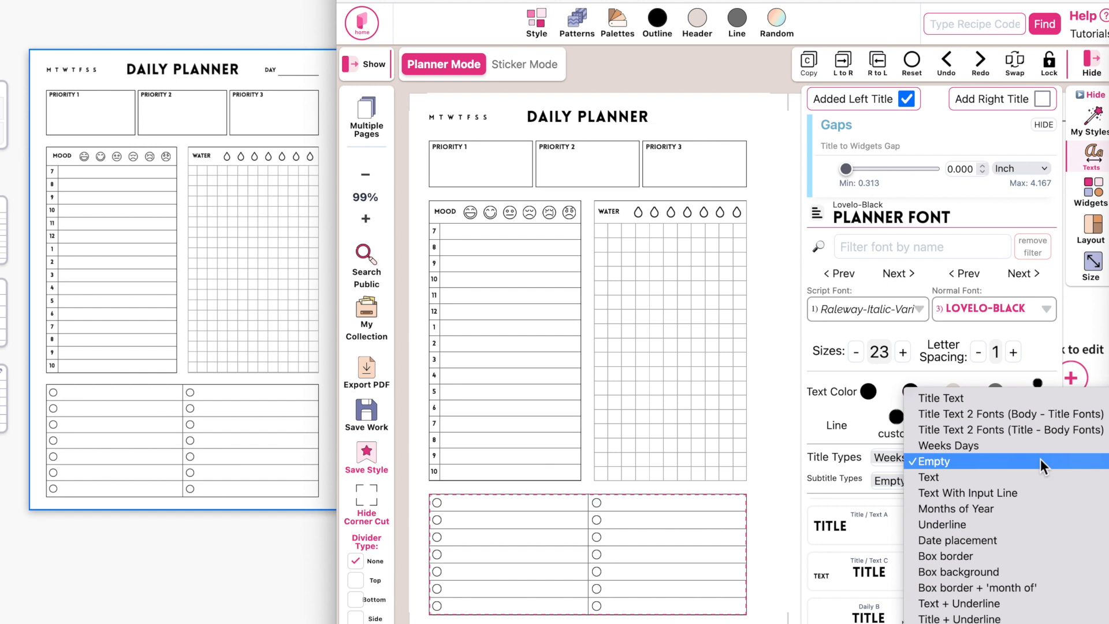
{"action": "left_click", "coordinate": [1008, 605]}
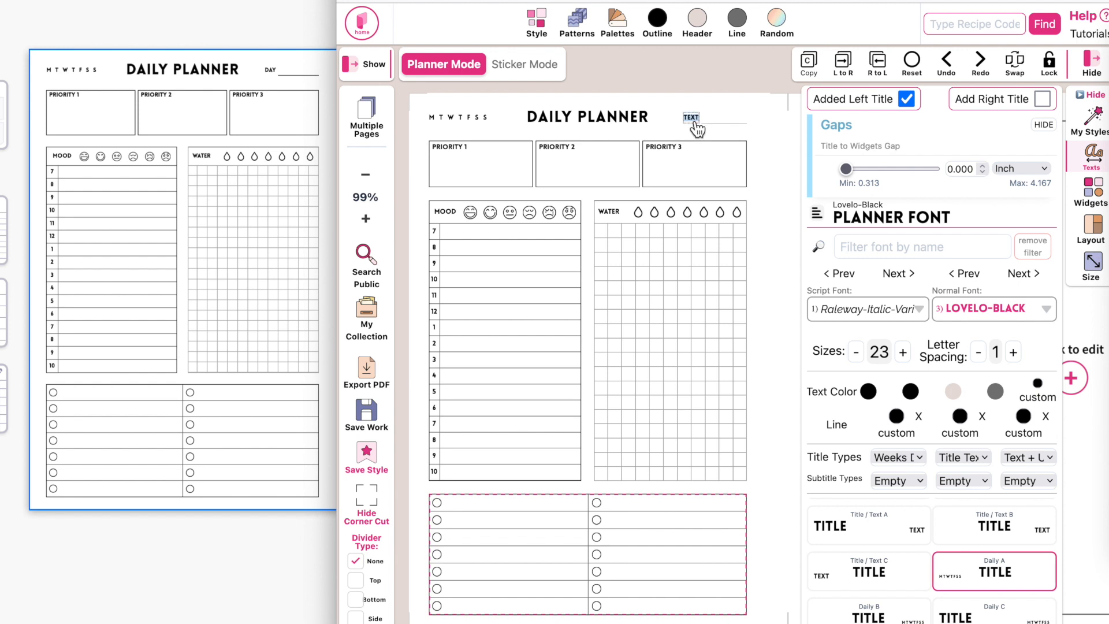
{"action": "type", "text": "DAY"}
{"action": "left_click", "coordinate": [696, 60]}
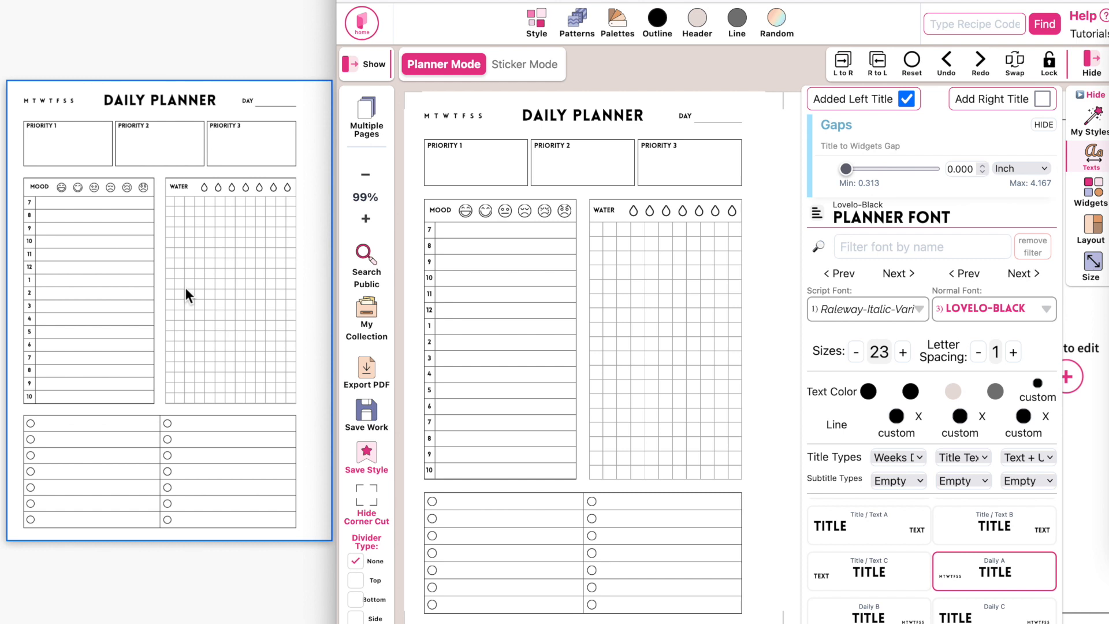
- Copy the finished left planner page, including its title, onto the right page
{"action": "scroll", "coordinate": [590, 191], "scroll_direction": "down", "scroll_amount": 5}
{"action": "scroll", "coordinate": [589, 191], "scroll_direction": "up", "scroll_amount": 4}
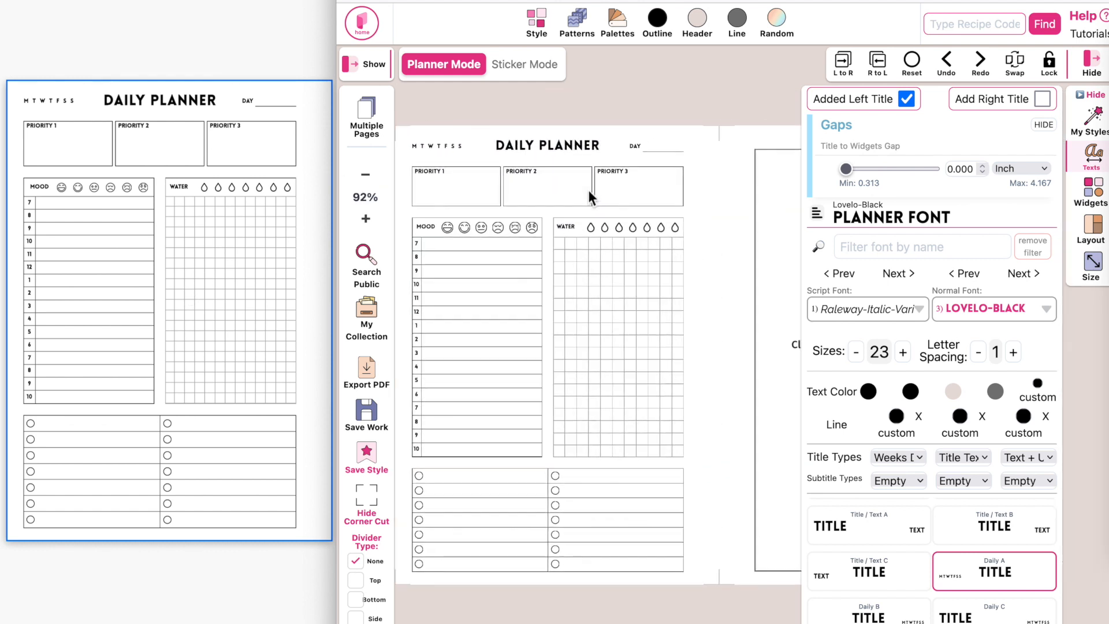
{"action": "scroll", "coordinate": [589, 191], "scroll_direction": "down", "scroll_amount": 3}
{"action": "scroll", "coordinate": [594, 194], "scroll_direction": "down", "scroll_amount": 1}
{"action": "scroll", "coordinate": [594, 150], "scroll_direction": "up", "scroll_amount": 2}
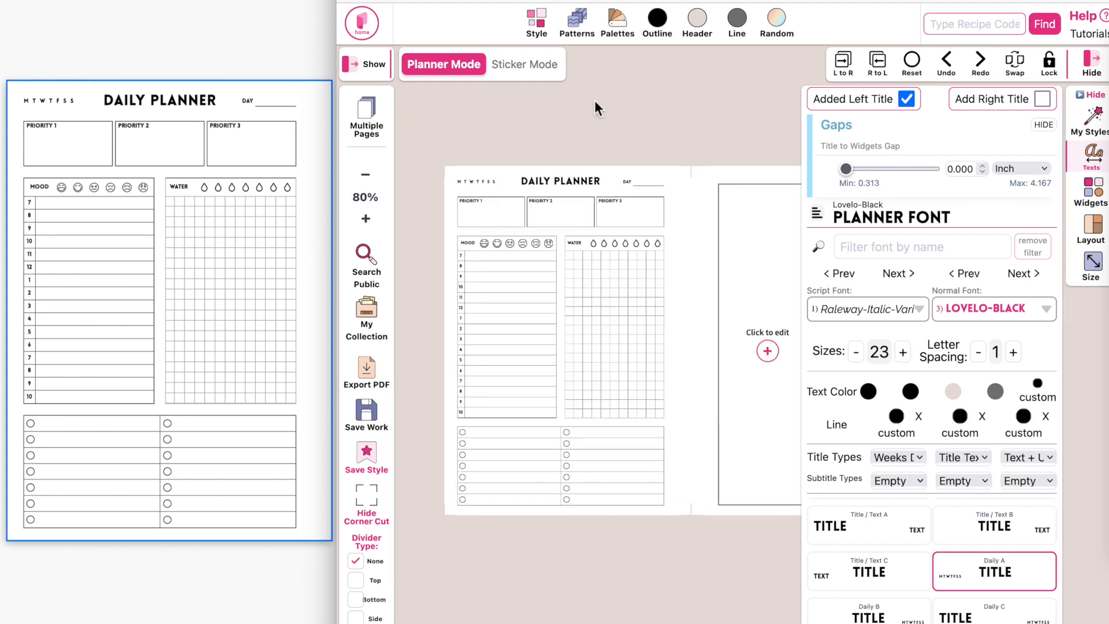
{"action": "left_click", "coordinate": [843, 63]}
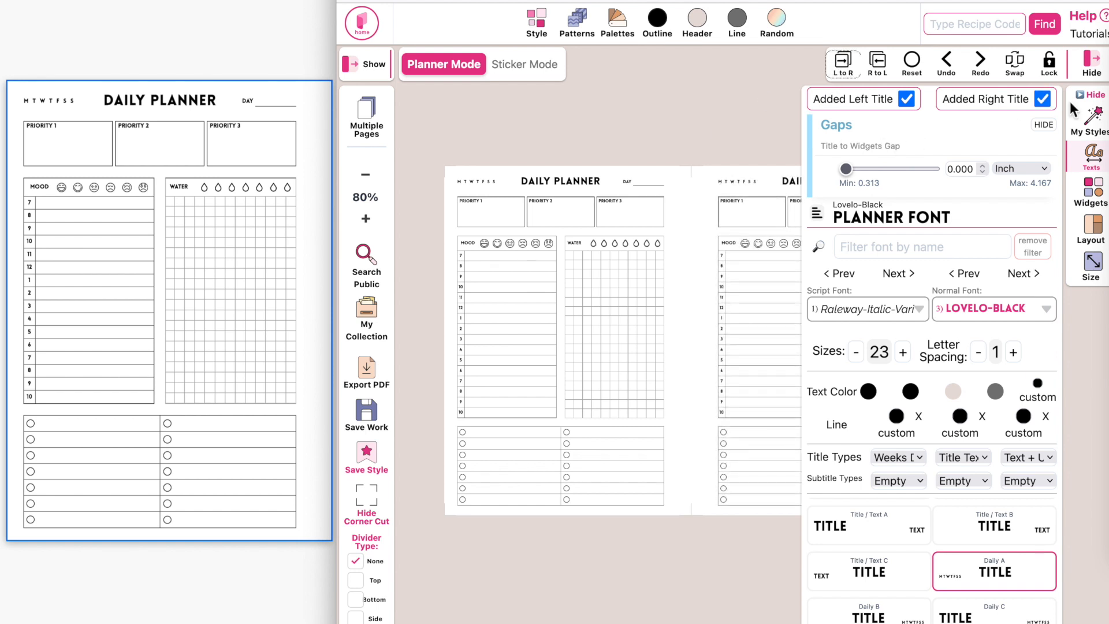
{"action": "left_click", "coordinate": [567, 518]}
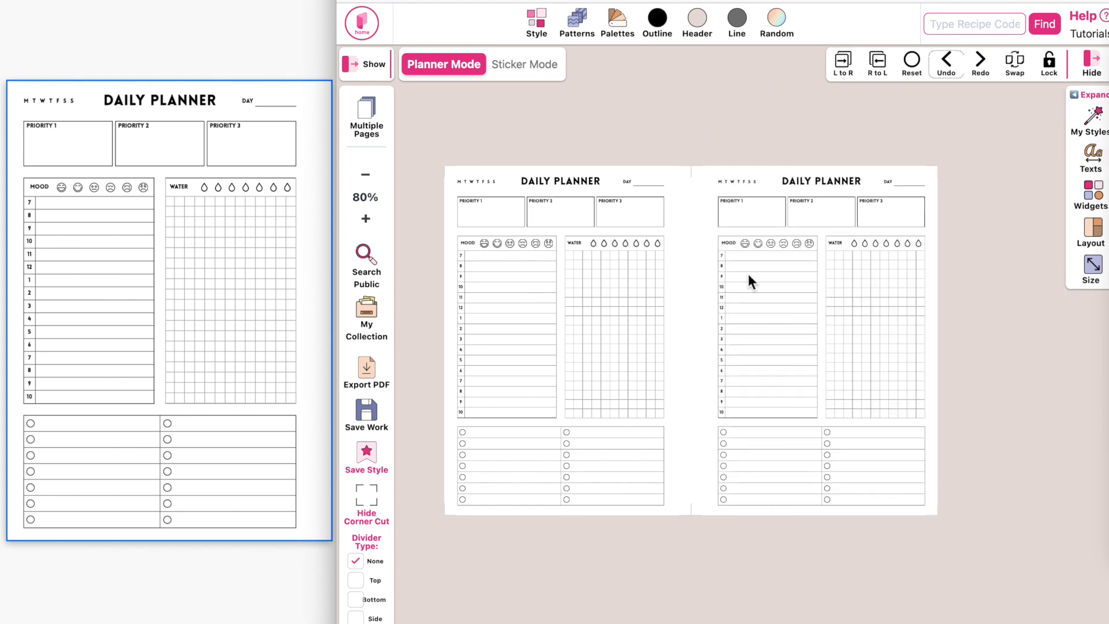
{"action": "scroll", "coordinate": [748, 279], "scroll_direction": "up", "scroll_amount": 2}
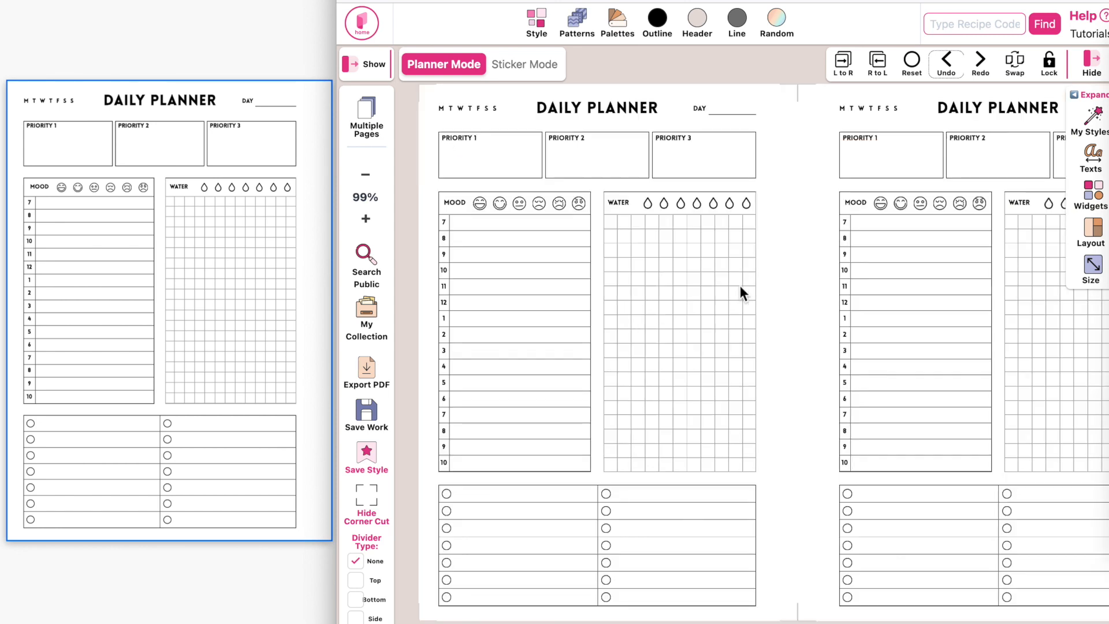
- Switch to the reference design board and examine the work daily's tracker box with hydration, energy and mood rows
{"action": "left_click", "coordinate": [228, 72]}
{"action": "scroll", "coordinate": [173, 243], "scroll_direction": "down", "scroll_amount": 3}
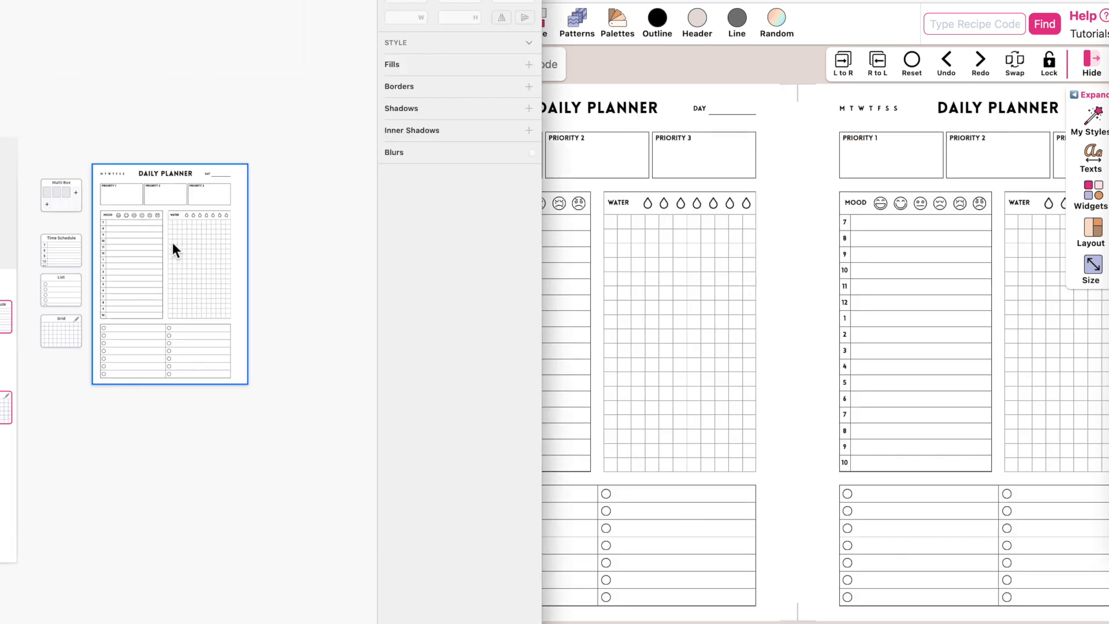
{"action": "scroll", "coordinate": [172, 241], "scroll_direction": "left", "scroll_amount": 10}
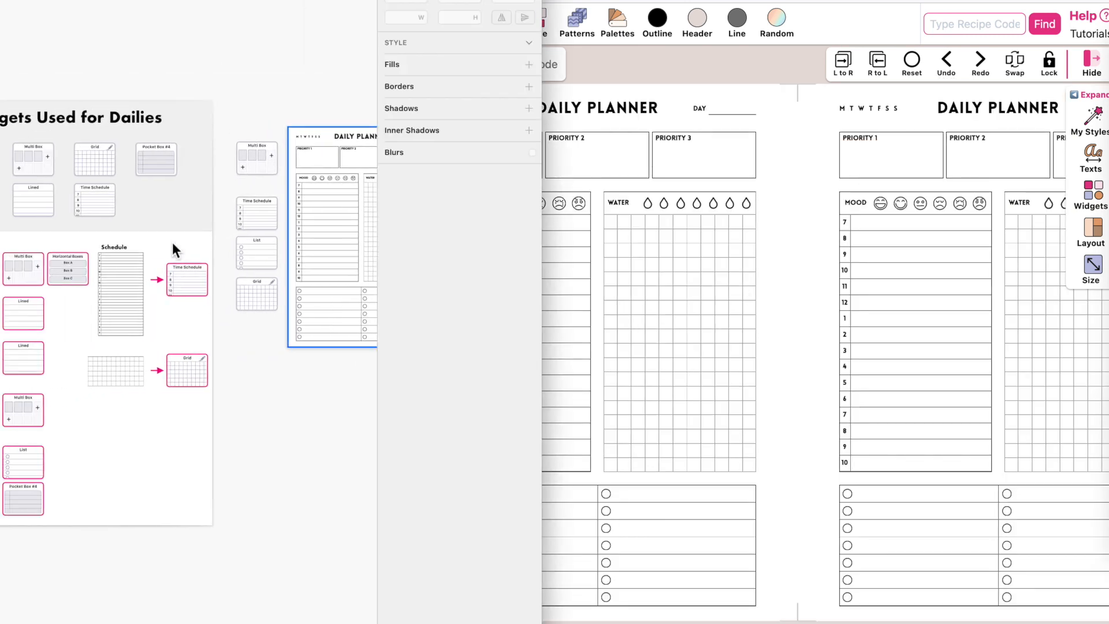
{"action": "scroll", "coordinate": [173, 241], "scroll_direction": "left", "scroll_amount": 10}
{"action": "scroll", "coordinate": [166, 385], "scroll_direction": "up", "scroll_amount": 5}
{"action": "scroll", "coordinate": [266, 191], "scroll_direction": "down", "scroll_amount": 3}
{"action": "scroll", "coordinate": [270, 182], "scroll_direction": "up", "scroll_amount": 10}
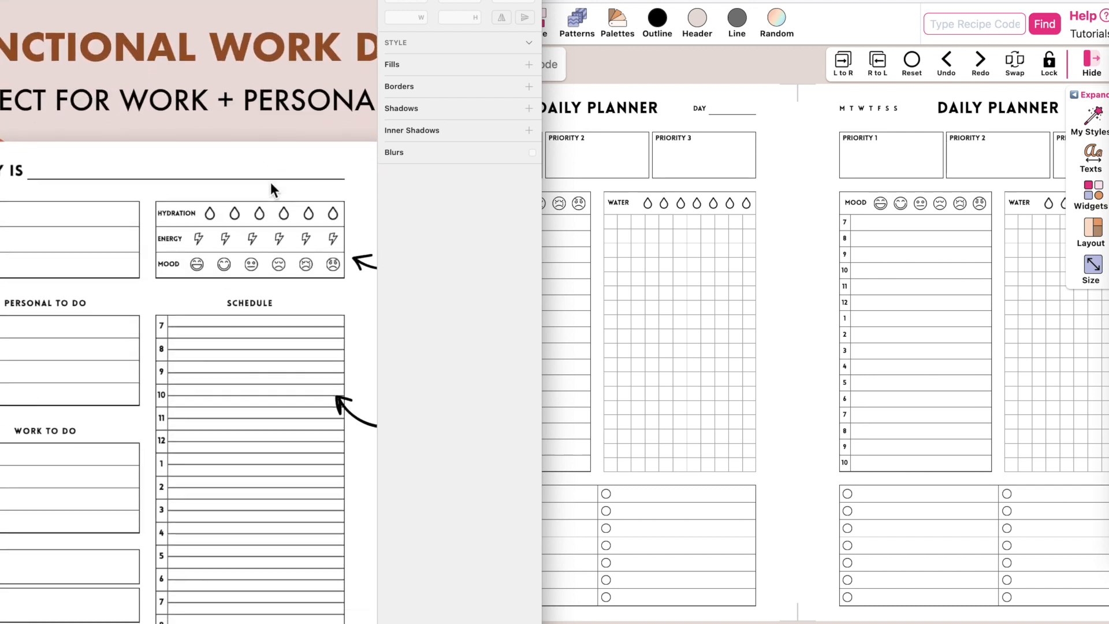
{"action": "scroll", "coordinate": [270, 182], "scroll_direction": "right", "scroll_amount": 3}
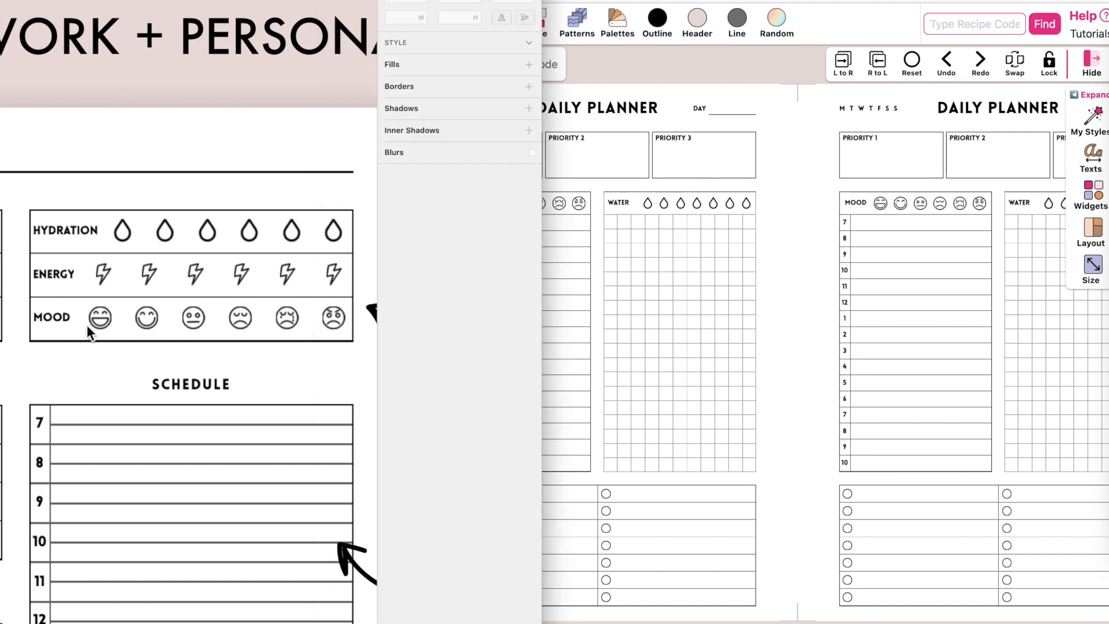
- Switch back to Planify Pro and replace the left page's priority boxes with the Lined widget from the NOTE category
{"action": "left_click", "coordinate": [667, 150]}
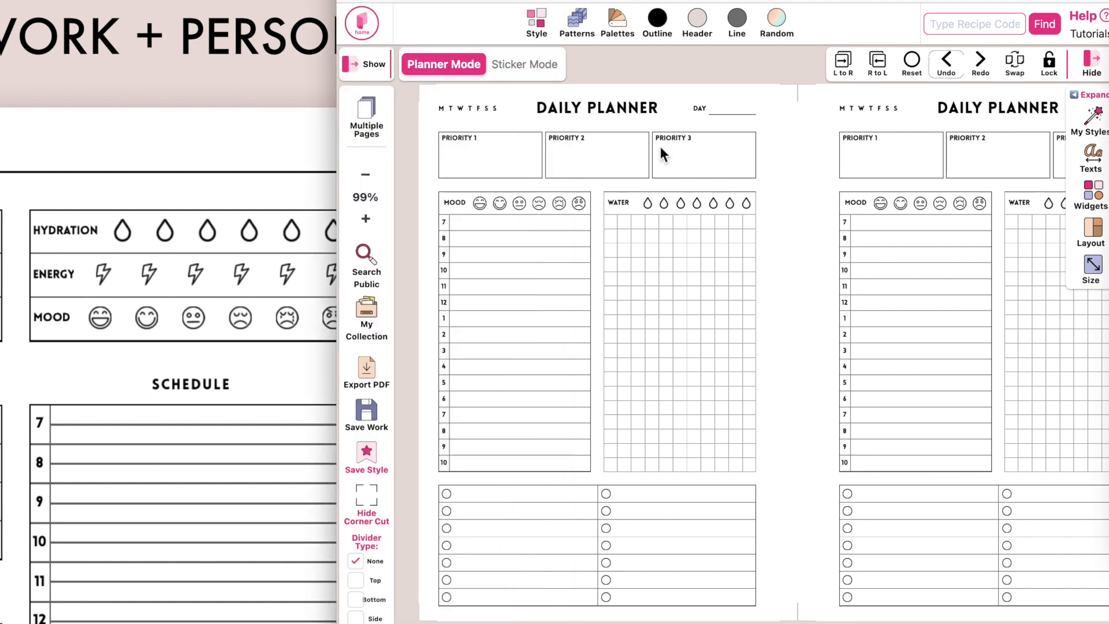
{"action": "left_click", "coordinate": [595, 154]}
{"action": "left_click", "coordinate": [930, 98]}
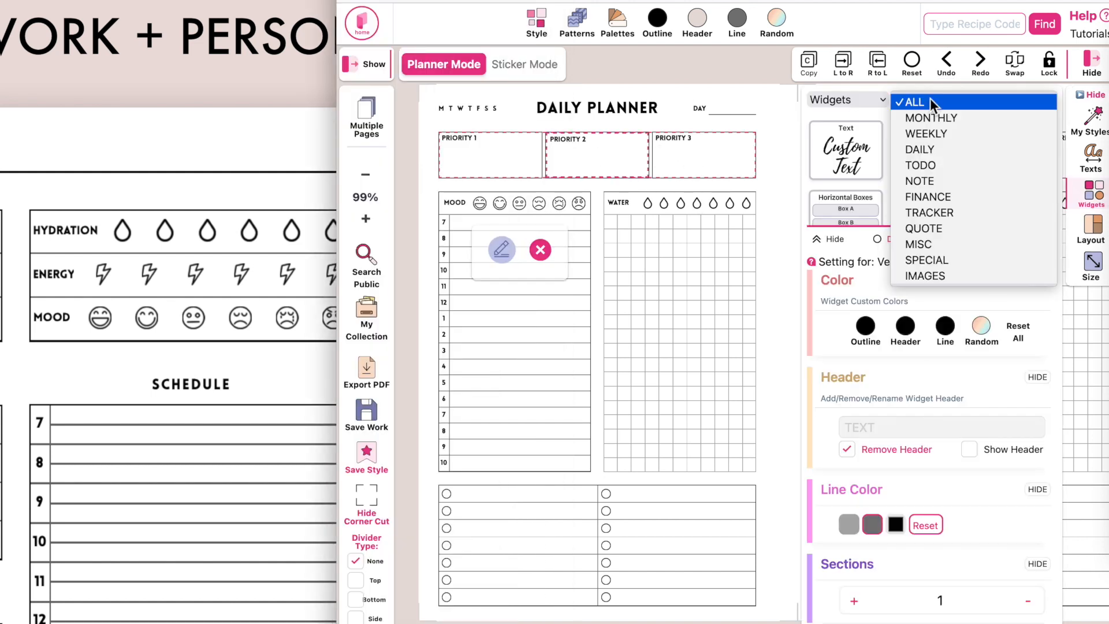
{"action": "left_click", "coordinate": [933, 180]}
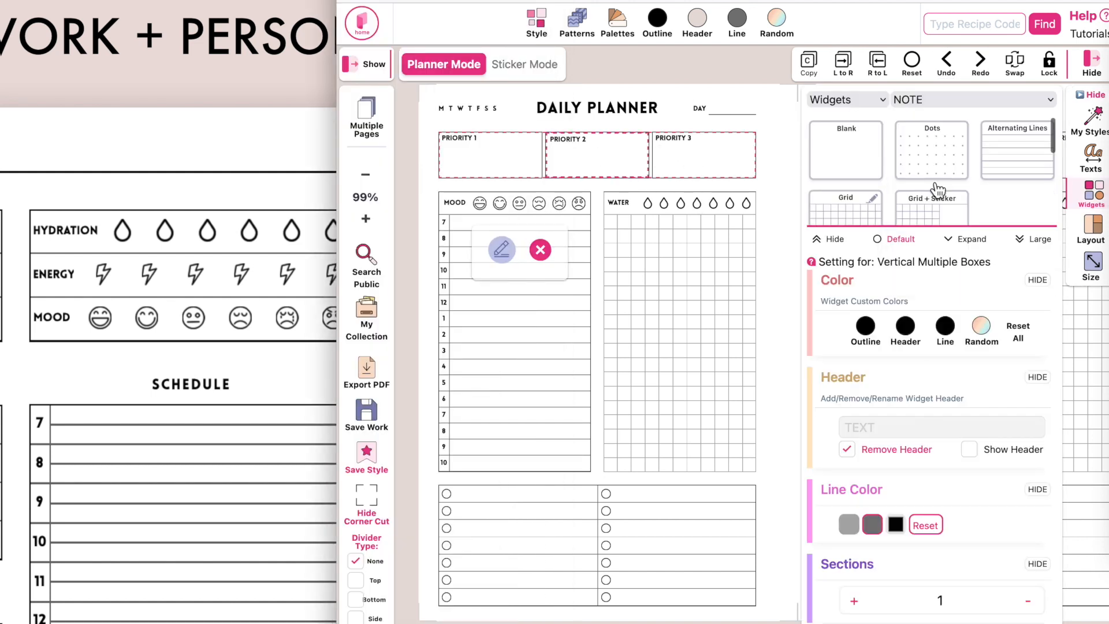
{"action": "scroll", "coordinate": [937, 188], "scroll_direction": "down", "scroll_amount": 1}
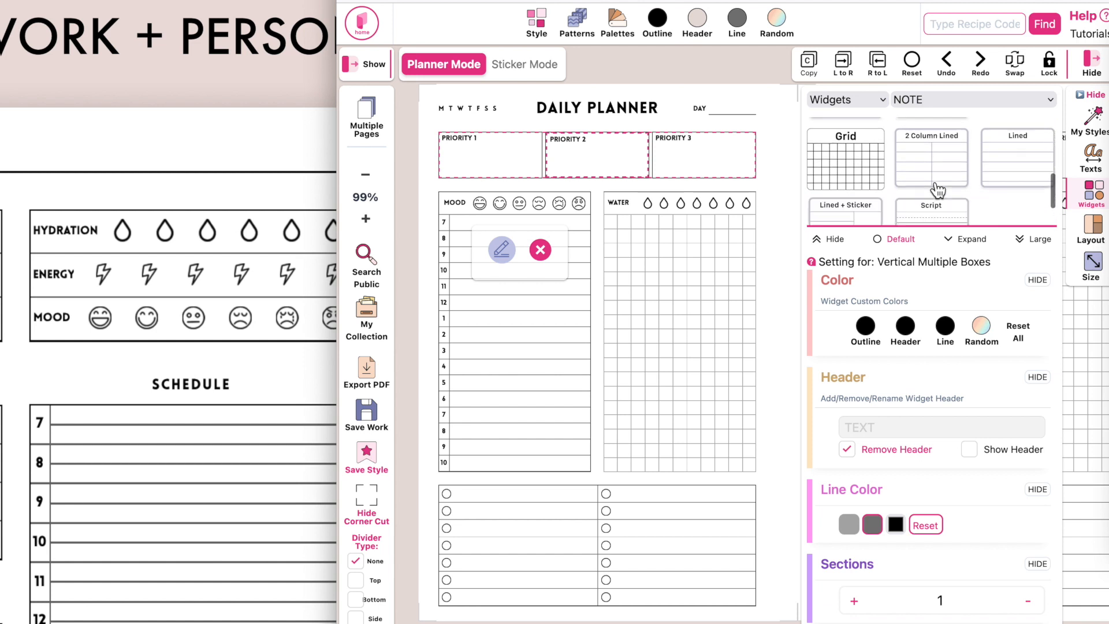
{"action": "left_click", "coordinate": [1012, 168]}
- Remove the lined widget's header and set its number of rows to 3
{"action": "scroll", "coordinate": [930, 502], "scroll_direction": "down", "scroll_amount": 3}
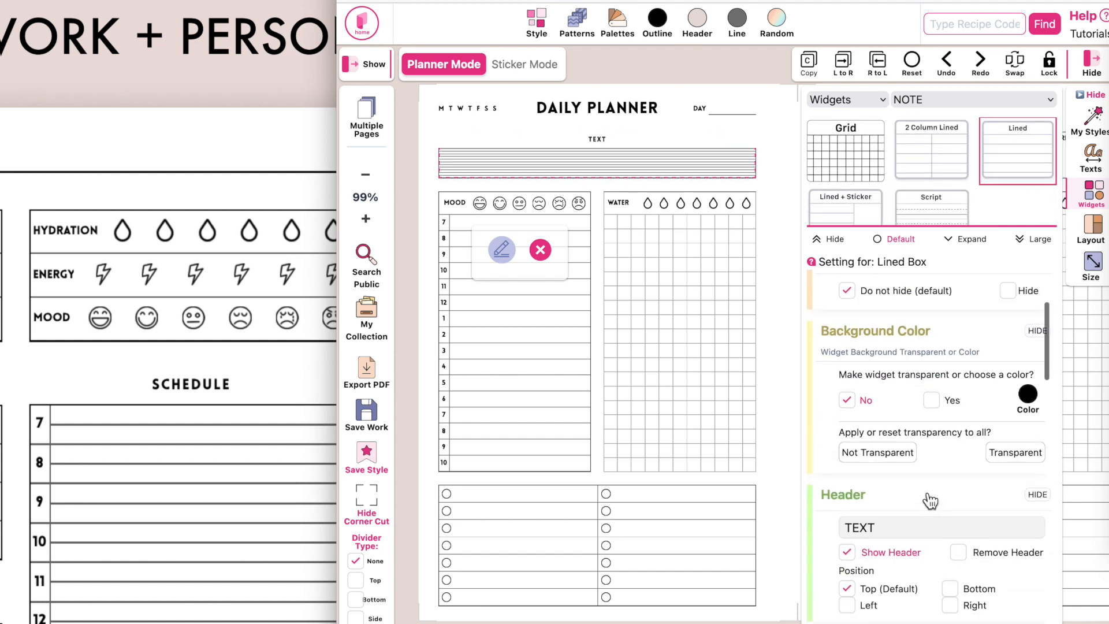
{"action": "left_click", "coordinate": [959, 553]}
{"action": "scroll", "coordinate": [959, 491], "scroll_direction": "down", "scroll_amount": 3}
{"action": "scroll", "coordinate": [959, 489], "scroll_direction": "down", "scroll_amount": 3}
{"action": "left_click", "coordinate": [1029, 497]}
{"action": "left_click", "coordinate": [1028, 497]}
{"action": "left_click", "coordinate": [1029, 497]}
{"action": "left_click", "coordinate": [1029, 496]}
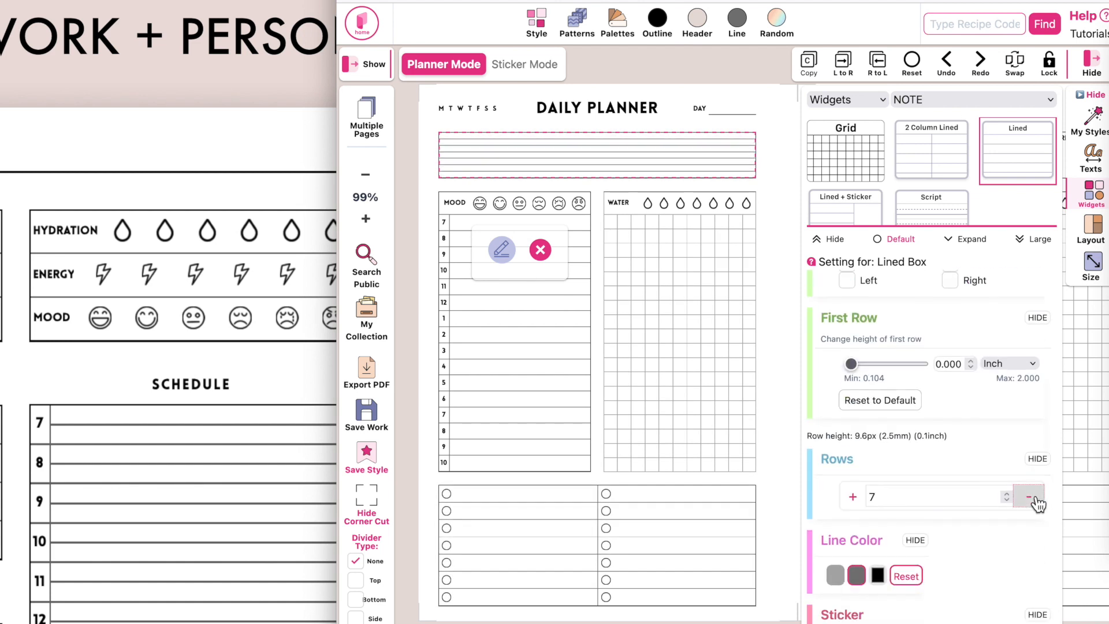
{"action": "left_click", "coordinate": [1029, 496]}
{"action": "left_click", "coordinate": [1029, 496]}
{"action": "left_click", "coordinate": [1028, 496]}
{"action": "left_click", "coordinate": [1029, 497]}
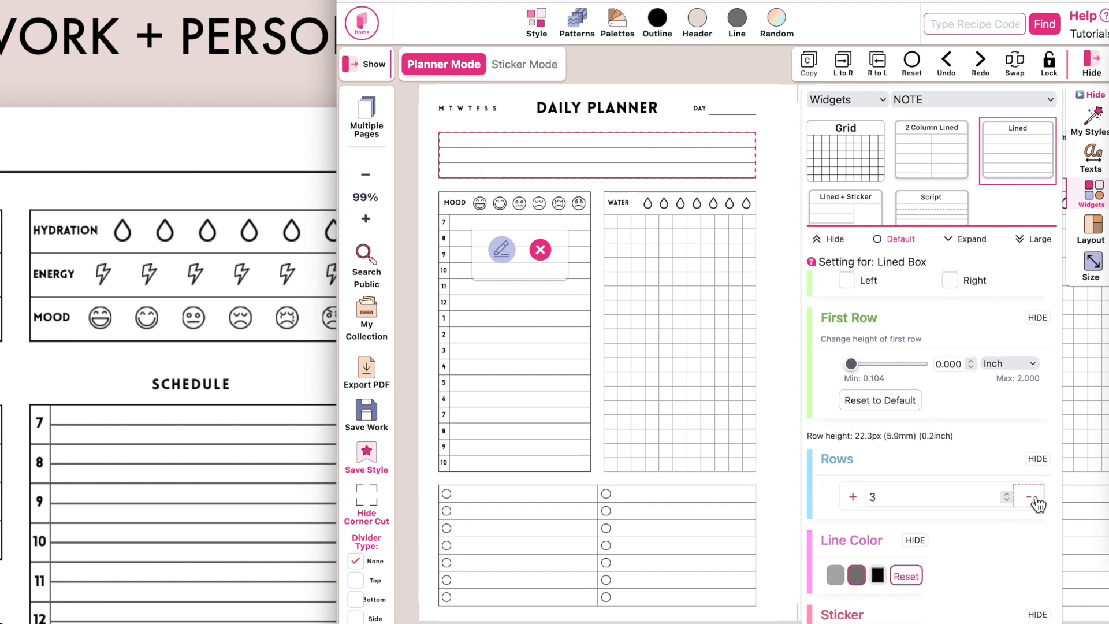
{"action": "left_click", "coordinate": [684, 82]}
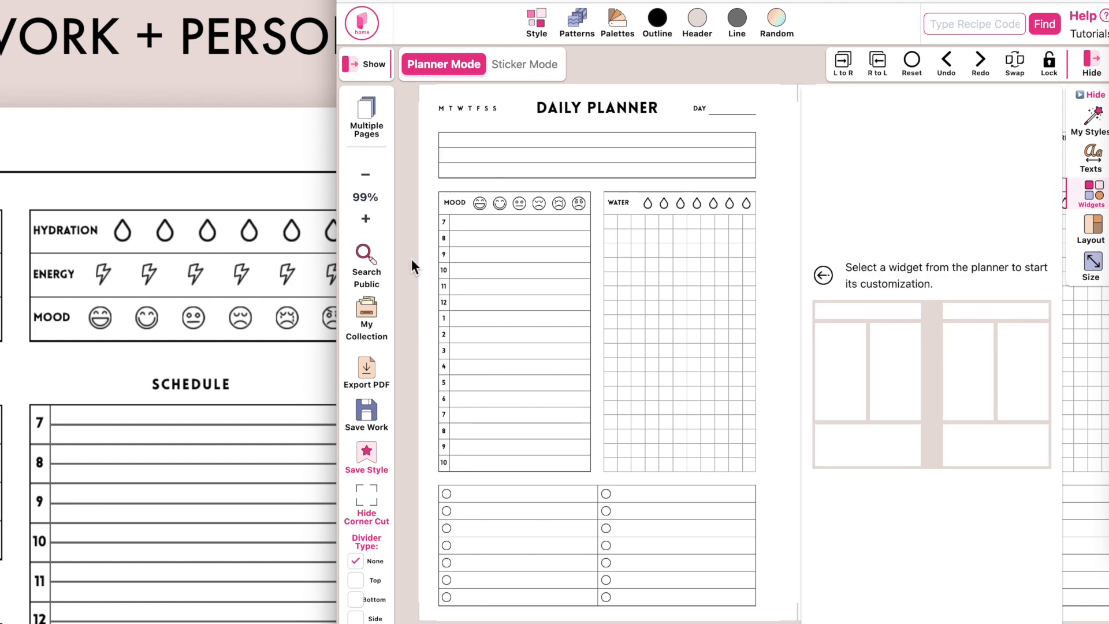
- Open the first row of the lined widget on the left planner page for editing
{"action": "left_click", "coordinate": [454, 148]}
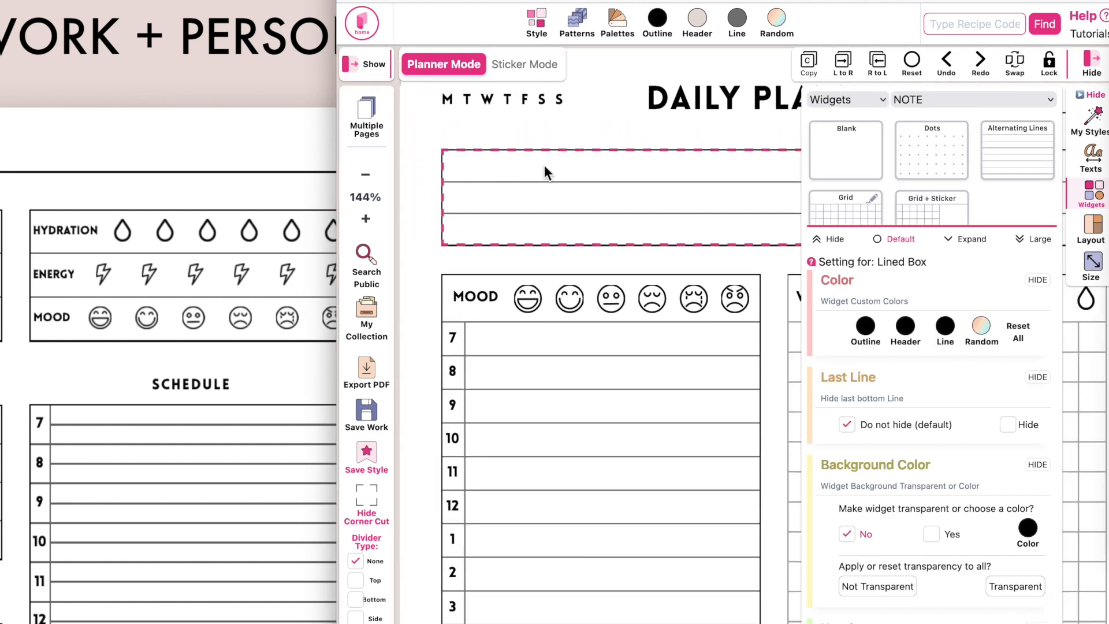
{"action": "left_click", "coordinate": [518, 173]}
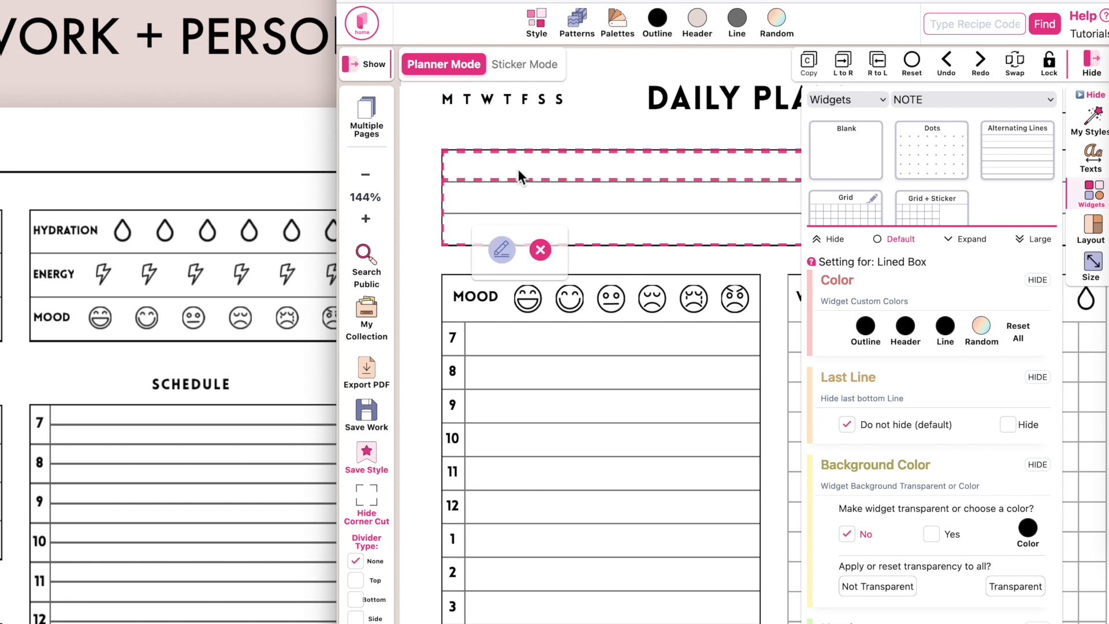
{"action": "left_click", "coordinate": [504, 251]}
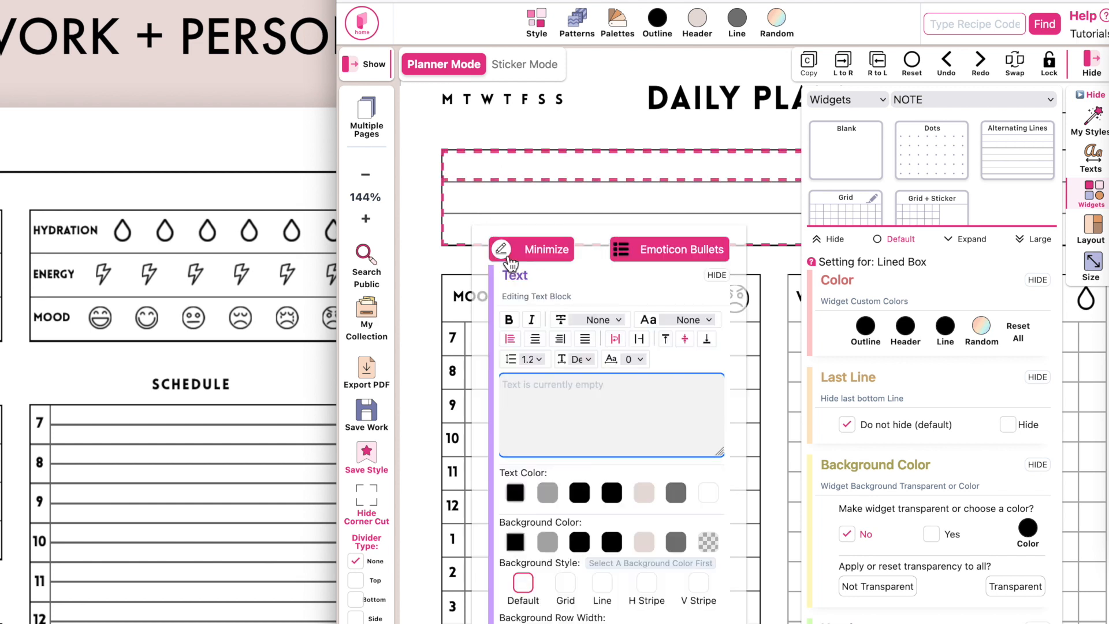
- Try the sample text DFSDFSDFSDF in the row's text block and delete it again
{"action": "left_click", "coordinate": [552, 425]}
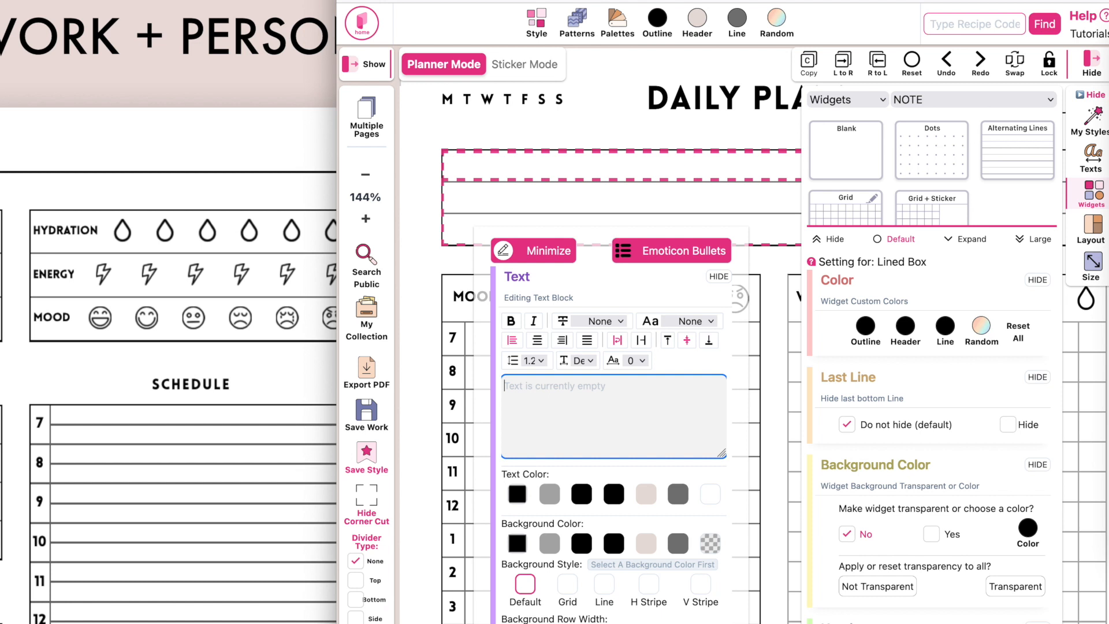
{"action": "type", "text": "DFSDFSDFSDF"}
{"action": "double_click", "coordinate": [602, 389]}
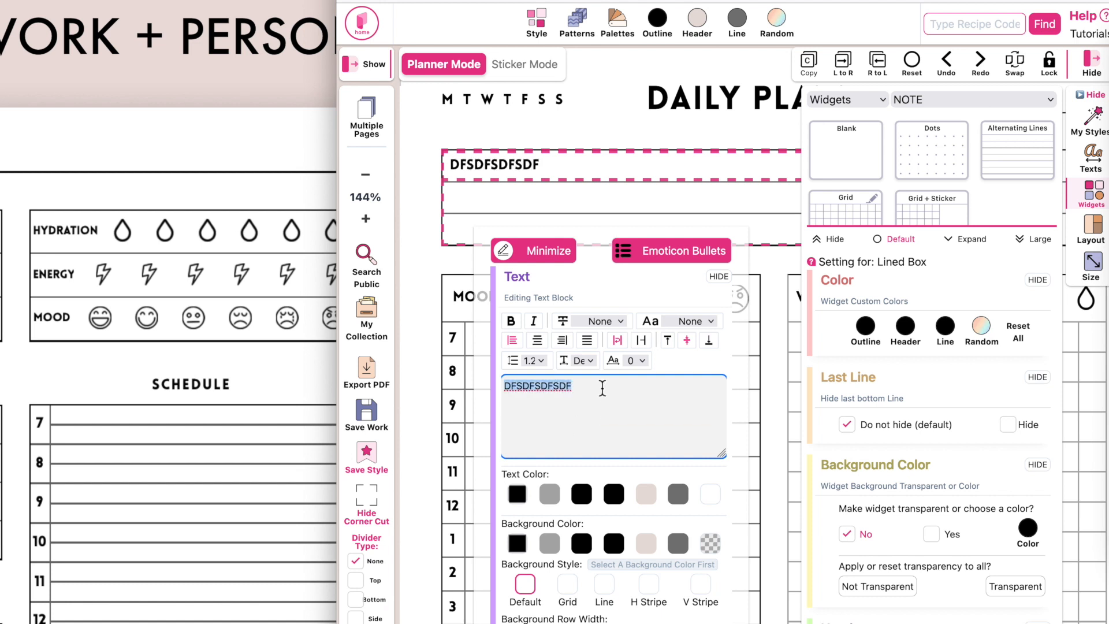
{"action": "key", "text": "BackSpace"}
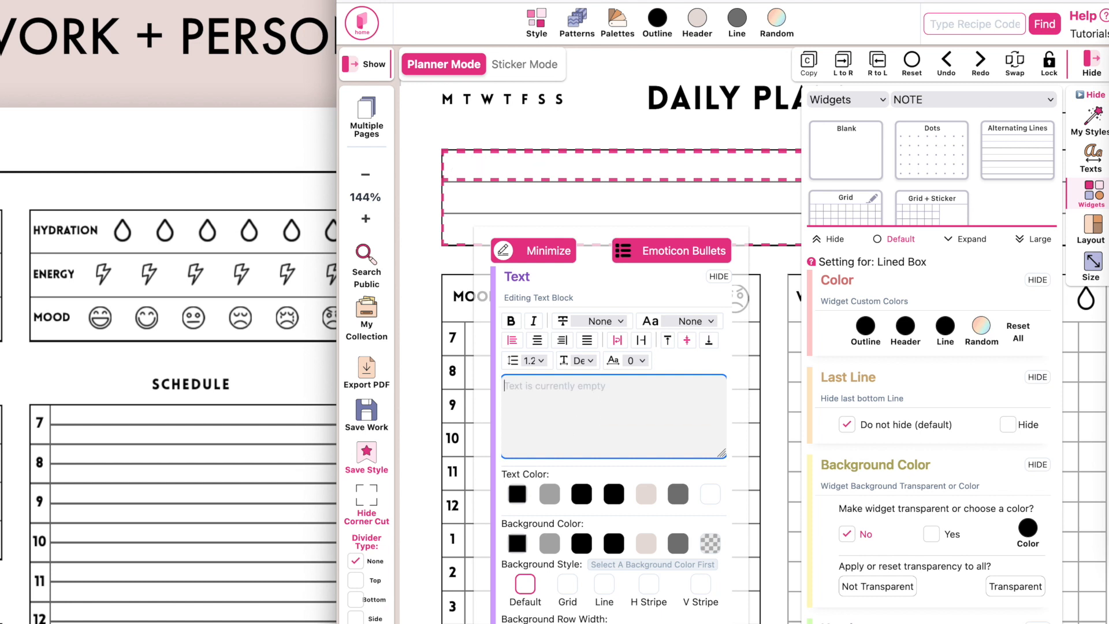
- Fill the first row with trial emoticon bullets such as circle, clock, cup, pencil, envelope, drop, heart and squares
{"action": "left_click", "coordinate": [681, 260]}
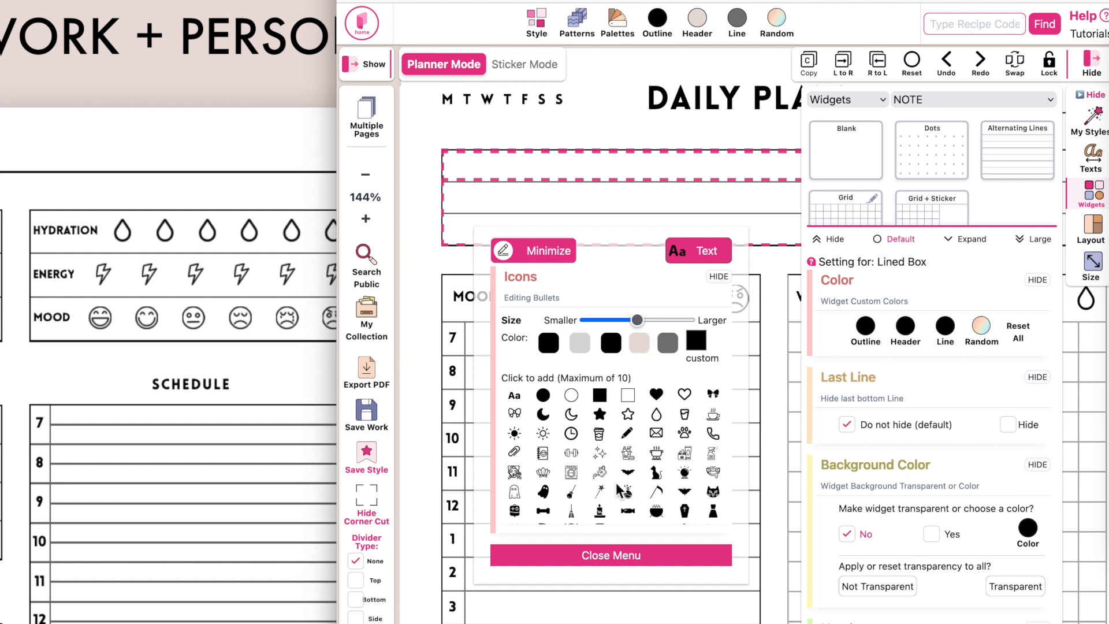
{"action": "left_click", "coordinate": [571, 397]}
{"action": "left_click", "coordinate": [571, 435]}
{"action": "left_click", "coordinate": [601, 436]}
{"action": "left_click", "coordinate": [633, 436]}
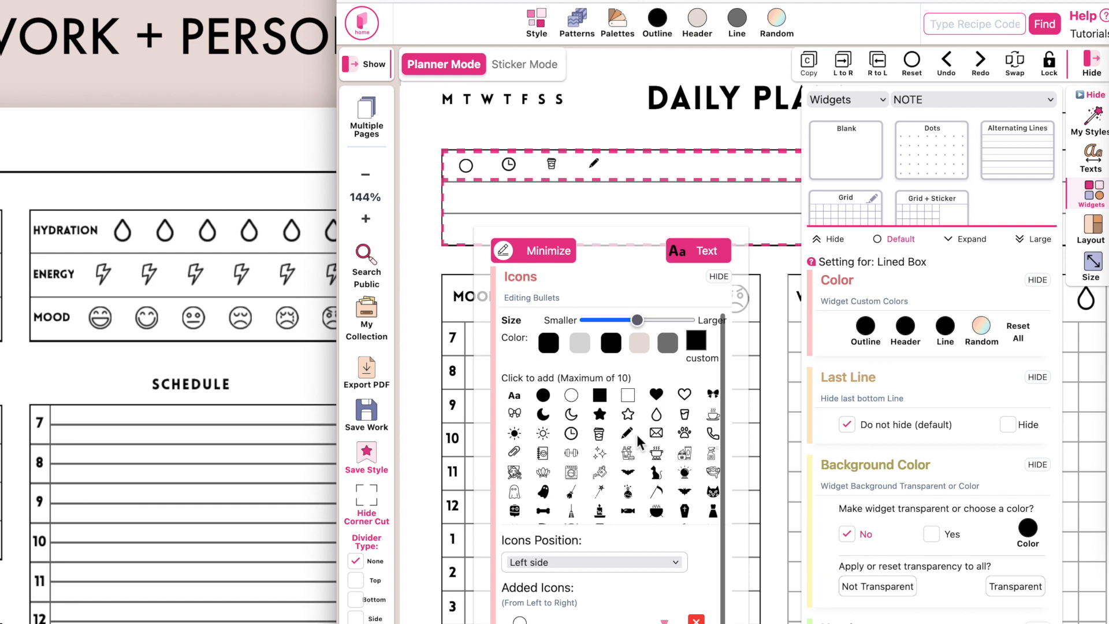
{"action": "left_click", "coordinate": [657, 435]}
{"action": "left_click", "coordinate": [657, 415]}
{"action": "left_click", "coordinate": [657, 395]}
{"action": "left_click", "coordinate": [628, 395]}
{"action": "left_click", "coordinate": [600, 395]}
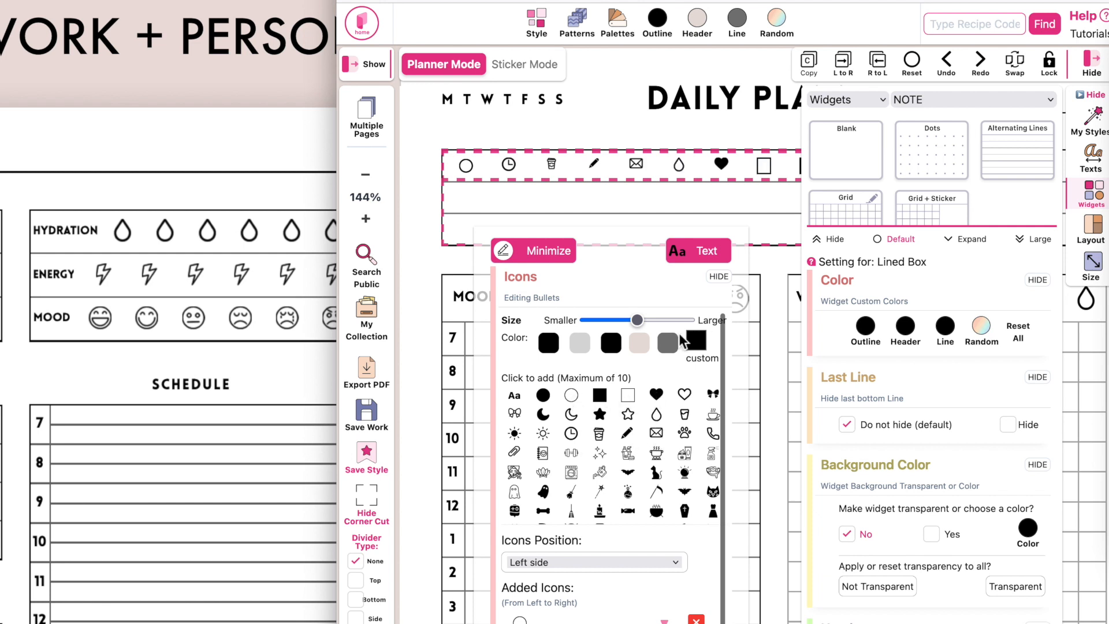
- Try the icon positions Right side, Left side, Center and Center Spreaded on the first row
{"action": "scroll", "coordinate": [520, 118], "scroll_direction": "down", "scroll_amount": 5}
{"action": "scroll", "coordinate": [520, 118], "scroll_direction": "up", "scroll_amount": 2}
{"action": "scroll", "coordinate": [519, 117], "scroll_direction": "right", "scroll_amount": 2}
{"action": "scroll", "coordinate": [519, 117], "scroll_direction": "down", "scroll_amount": 1}
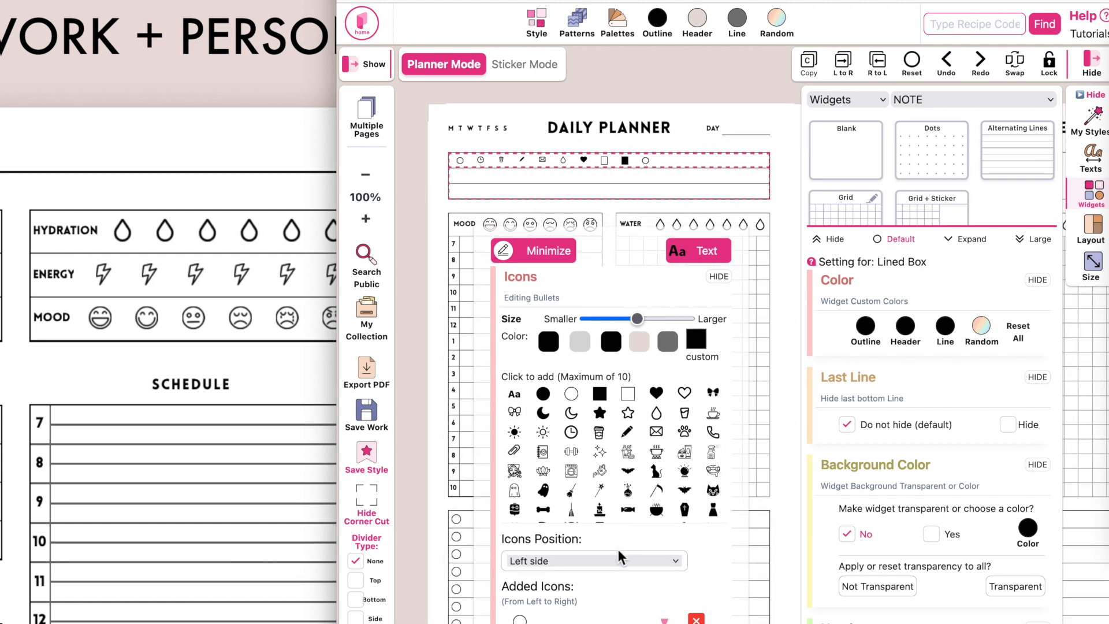
{"action": "scroll", "coordinate": [618, 549], "scroll_direction": "down", "scroll_amount": 2}
{"action": "left_click", "coordinate": [612, 484]}
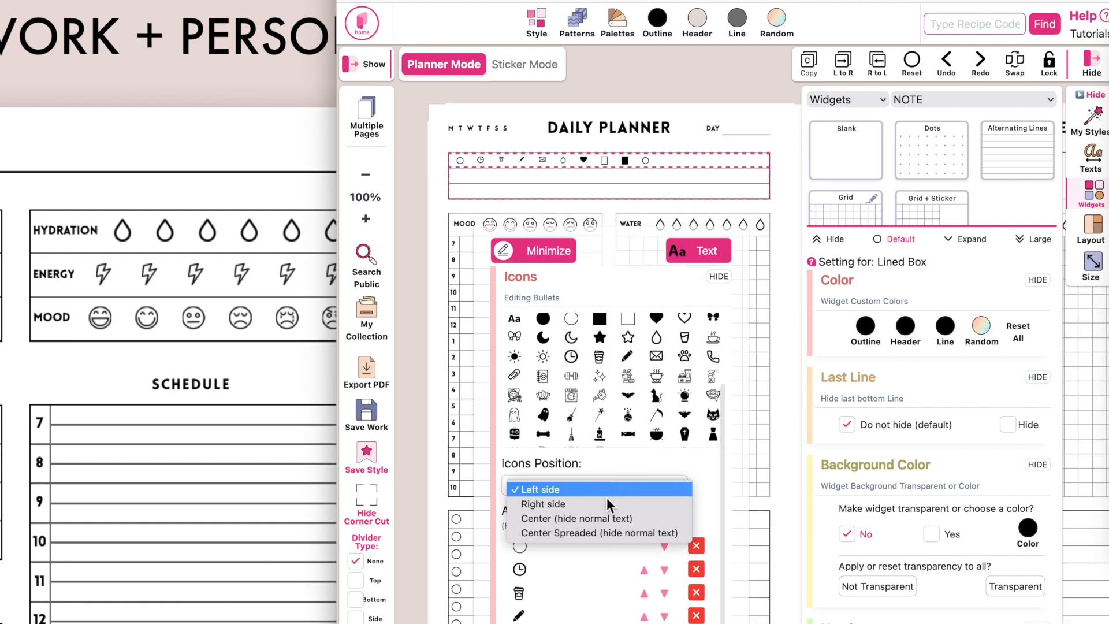
{"action": "left_click", "coordinate": [605, 504]}
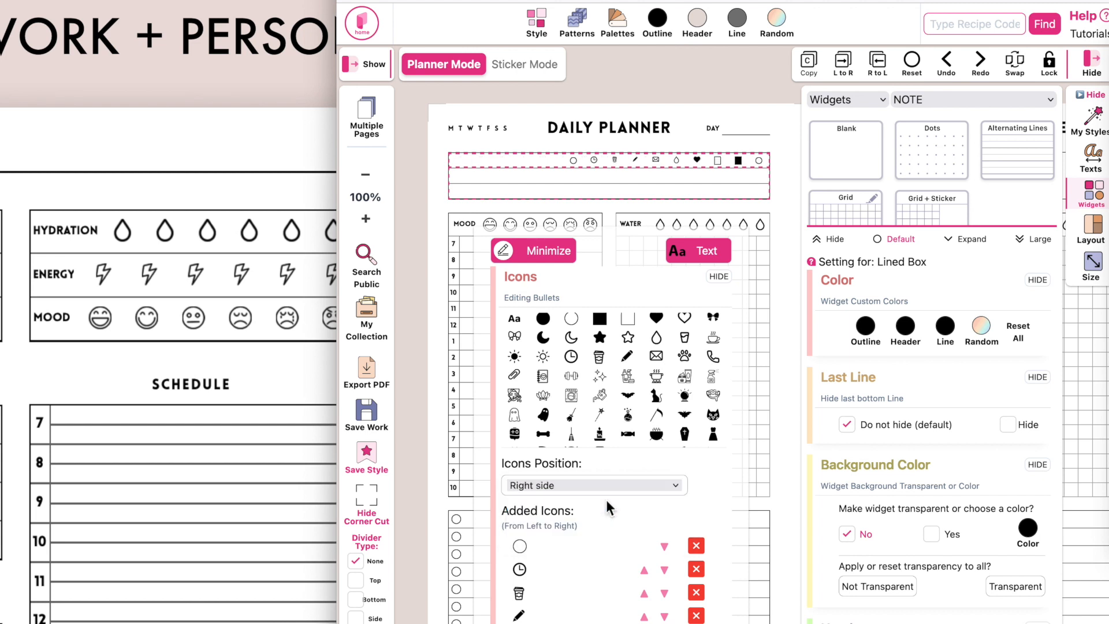
{"action": "left_click", "coordinate": [612, 483]}
{"action": "left_click", "coordinate": [611, 474]}
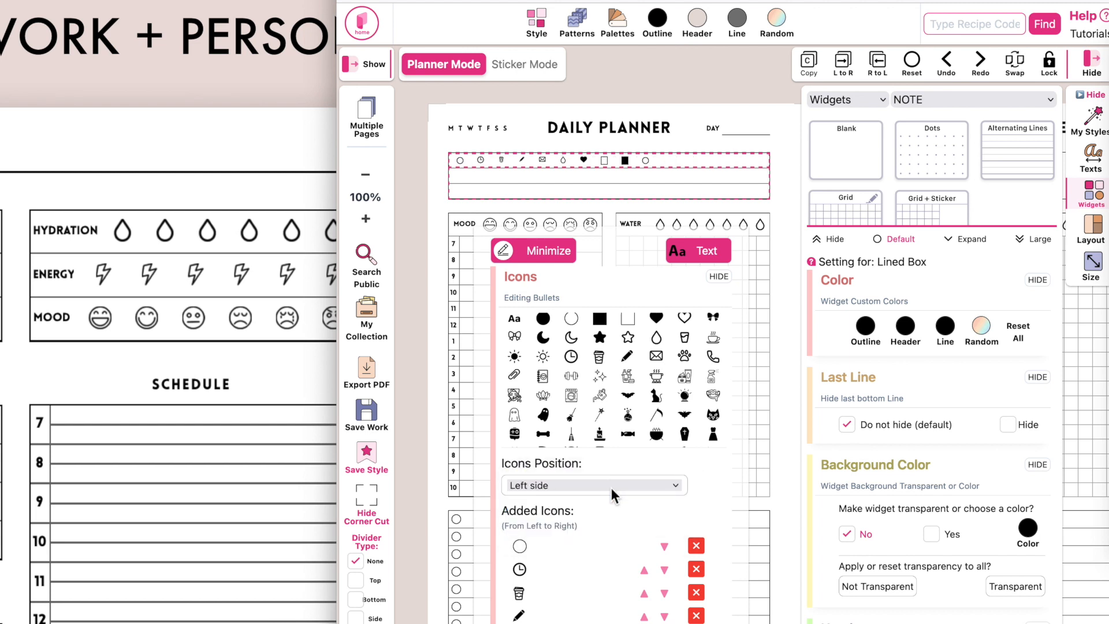
{"action": "left_click", "coordinate": [610, 487]}
{"action": "left_click", "coordinate": [604, 518]}
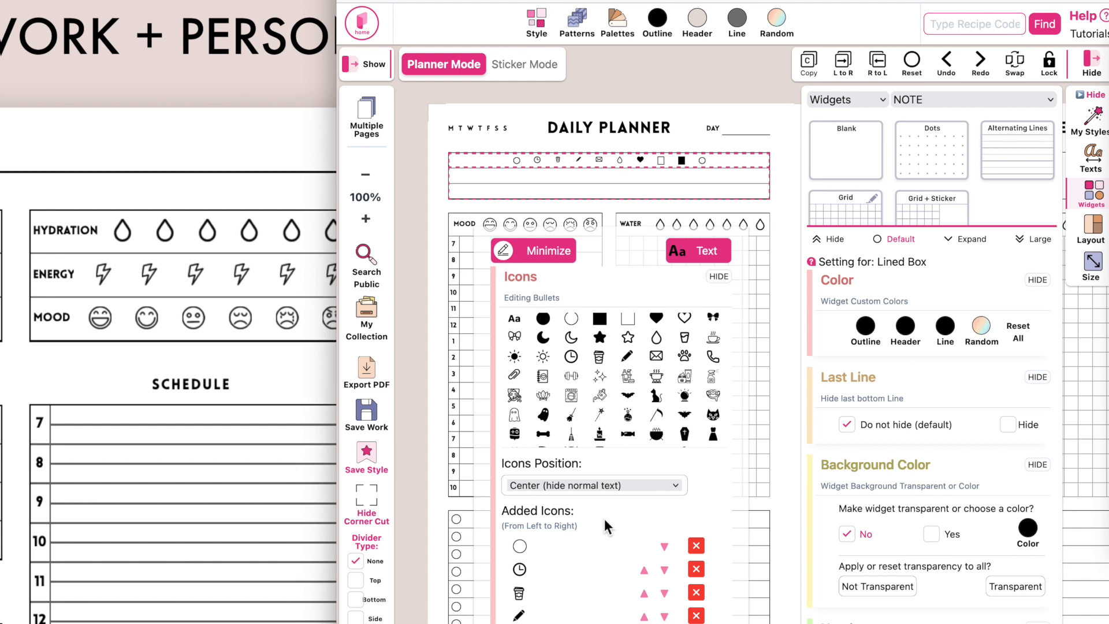
{"action": "left_click", "coordinate": [611, 489]}
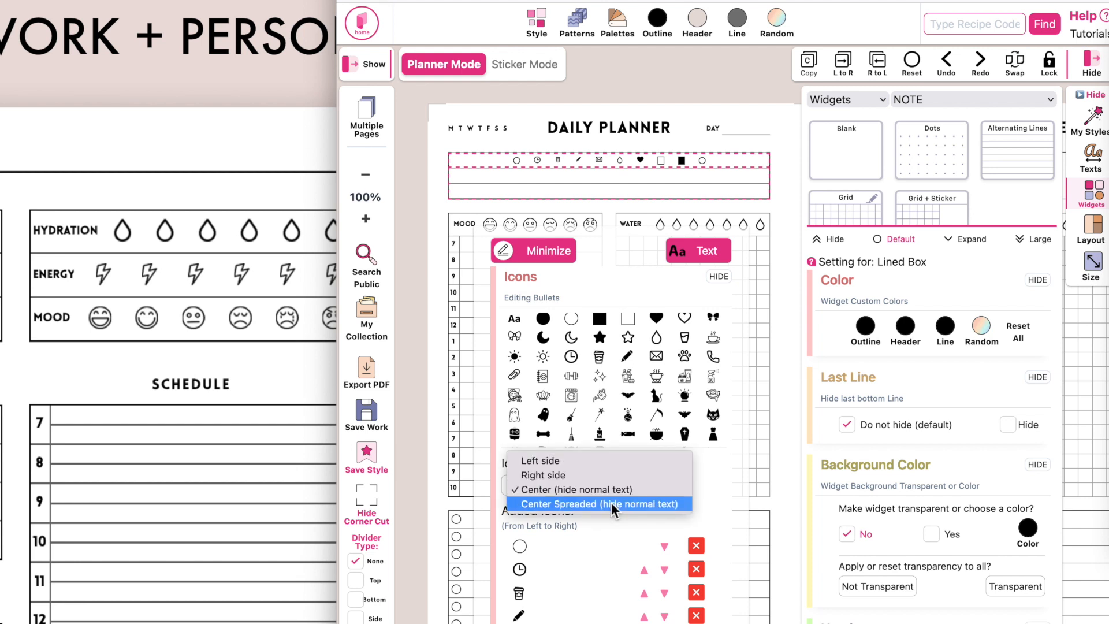
{"action": "left_click", "coordinate": [612, 503]}
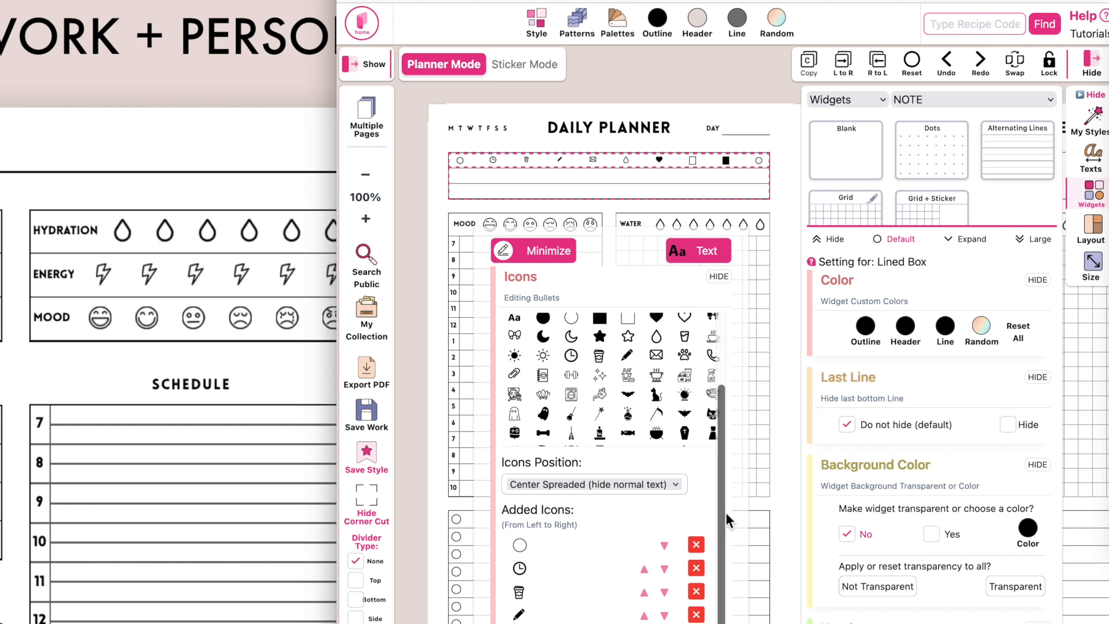
- Make the first row's icons slightly larger
{"action": "scroll", "coordinate": [681, 449], "scroll_direction": "up", "scroll_amount": 3}
{"action": "mouse_move", "coordinate": [635, 320]}
{"action": "left_mouse_down"}
{"action": "mouse_move", "coordinate": [608, 317]}
{"action": "mouse_move", "coordinate": [696, 317]}
{"action": "mouse_move", "coordinate": [627, 317]}
{"action": "mouse_move", "coordinate": [676, 316]}
{"action": "mouse_move", "coordinate": [652, 314]}
{"action": "left_mouse_up"}
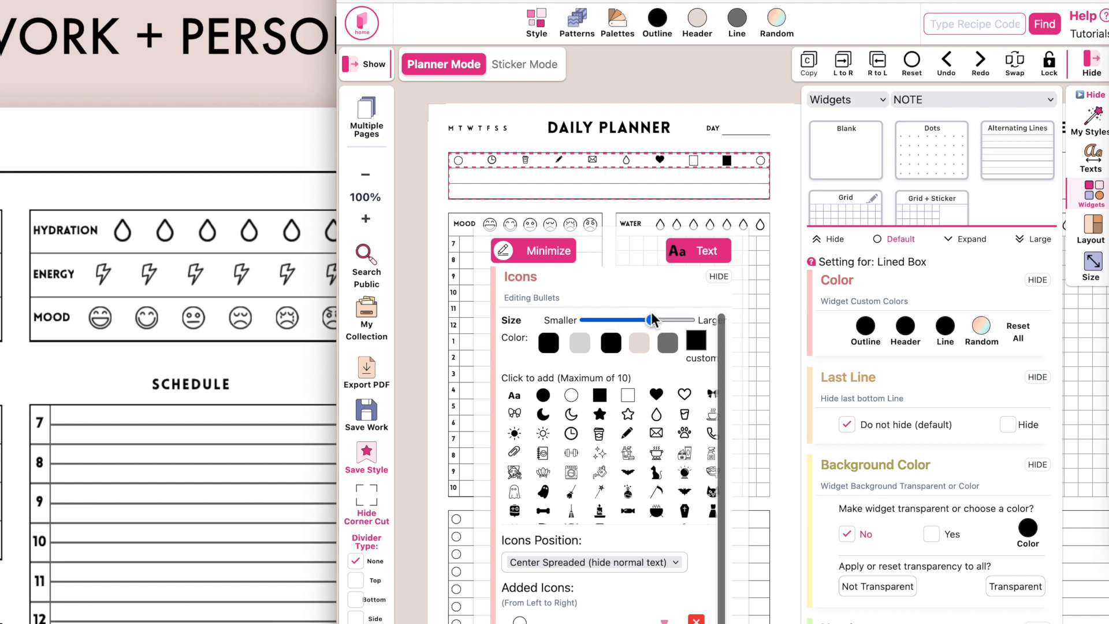
- Remove all the trial icons from the first row
{"action": "scroll", "coordinate": [601, 520], "scroll_direction": "down", "scroll_amount": 5}
{"action": "scroll", "coordinate": [600, 592], "scroll_direction": "down", "scroll_amount": 3}
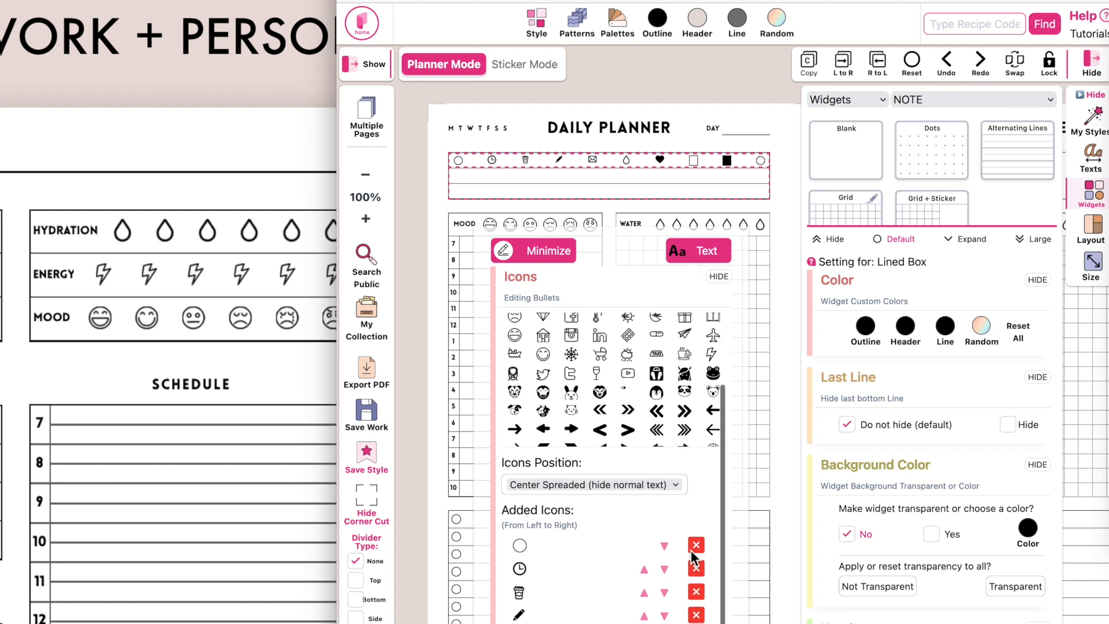
{"action": "left_click", "coordinate": [695, 544]}
{"action": "left_click", "coordinate": [696, 570]}
{"action": "left_click", "coordinate": [697, 592]}
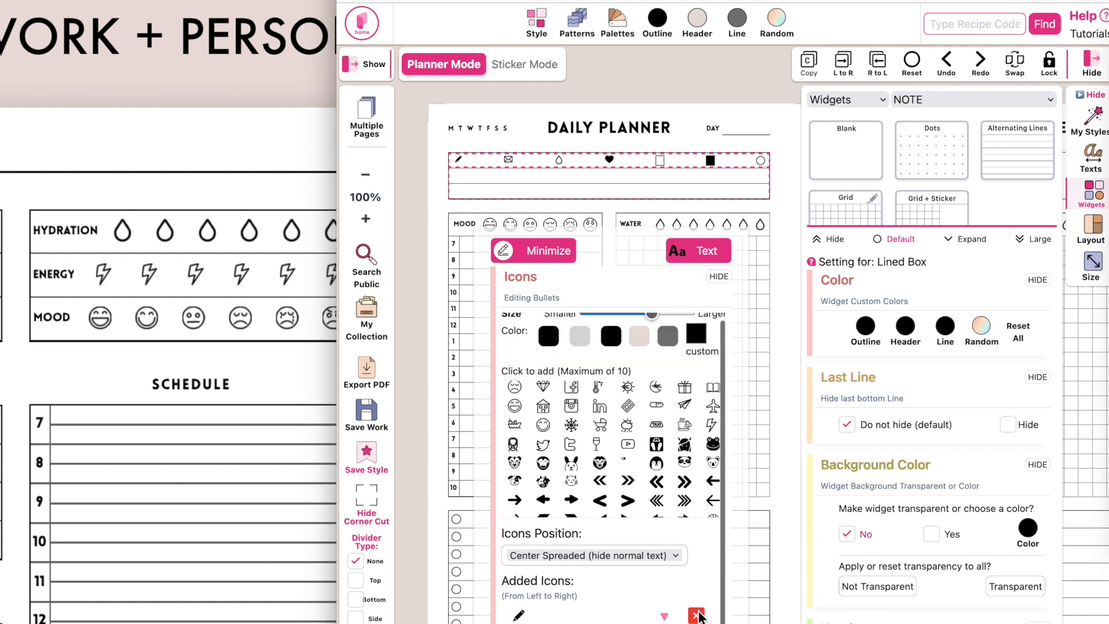
{"action": "left_click", "coordinate": [696, 615]}
{"action": "left_click", "coordinate": [696, 620]}
{"action": "left_click_drag", "start_coordinate": [746, 310], "coordinate": [744, 196]}
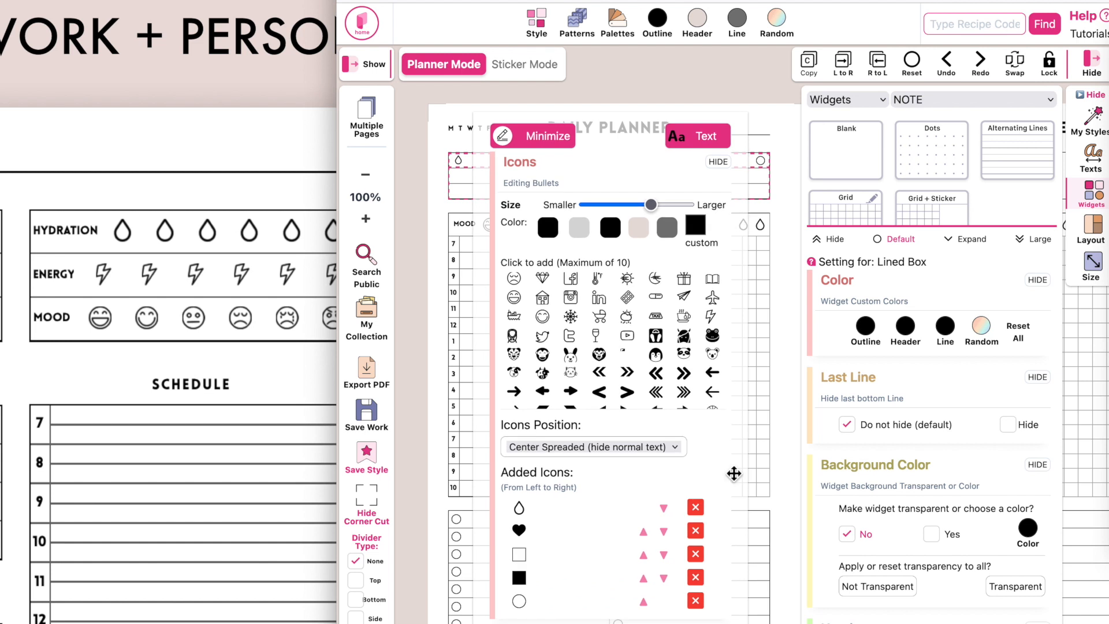
{"action": "left_click", "coordinate": [696, 510]}
{"action": "left_click", "coordinate": [696, 530]}
{"action": "left_click", "coordinate": [697, 531]}
{"action": "left_click", "coordinate": [696, 530]}
{"action": "left_click", "coordinate": [696, 508]}
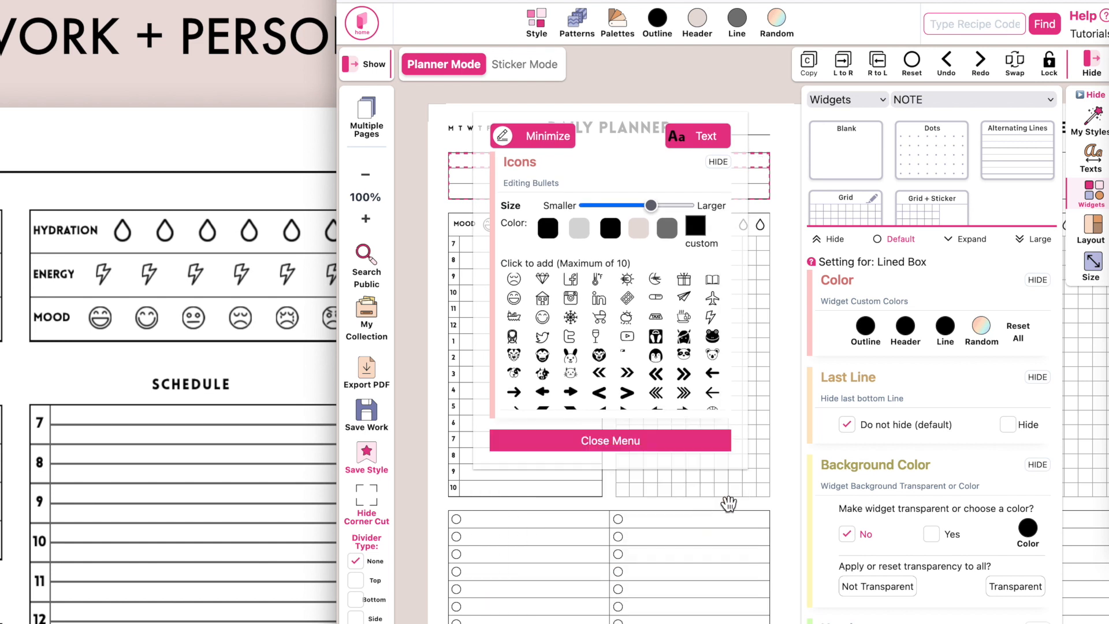
- Add a text element followed by six water drop icons to the first row
{"action": "left_click_drag", "start_coordinate": [746, 469], "coordinate": [743, 623]}
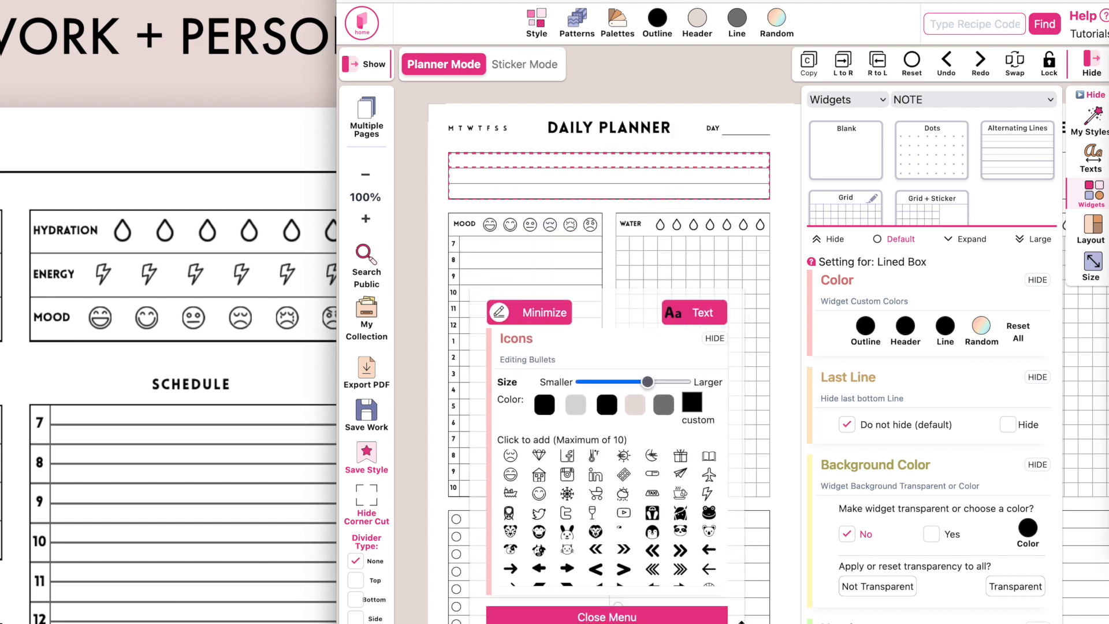
{"action": "scroll", "coordinate": [550, 546], "scroll_direction": "up", "scroll_amount": 5}
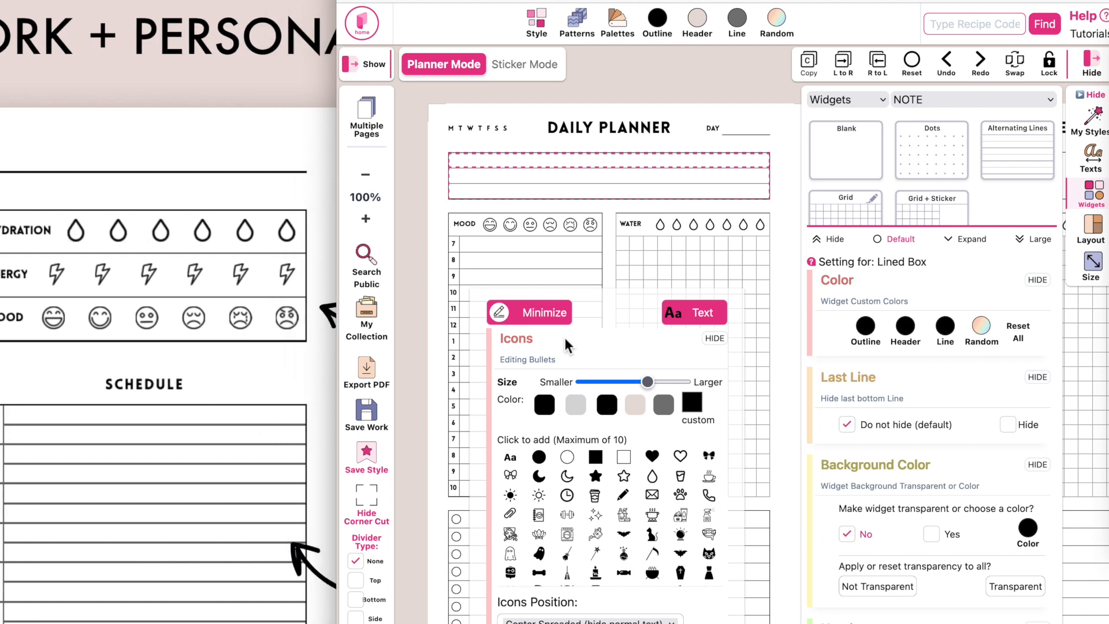
{"action": "left_click", "coordinate": [652, 478]}
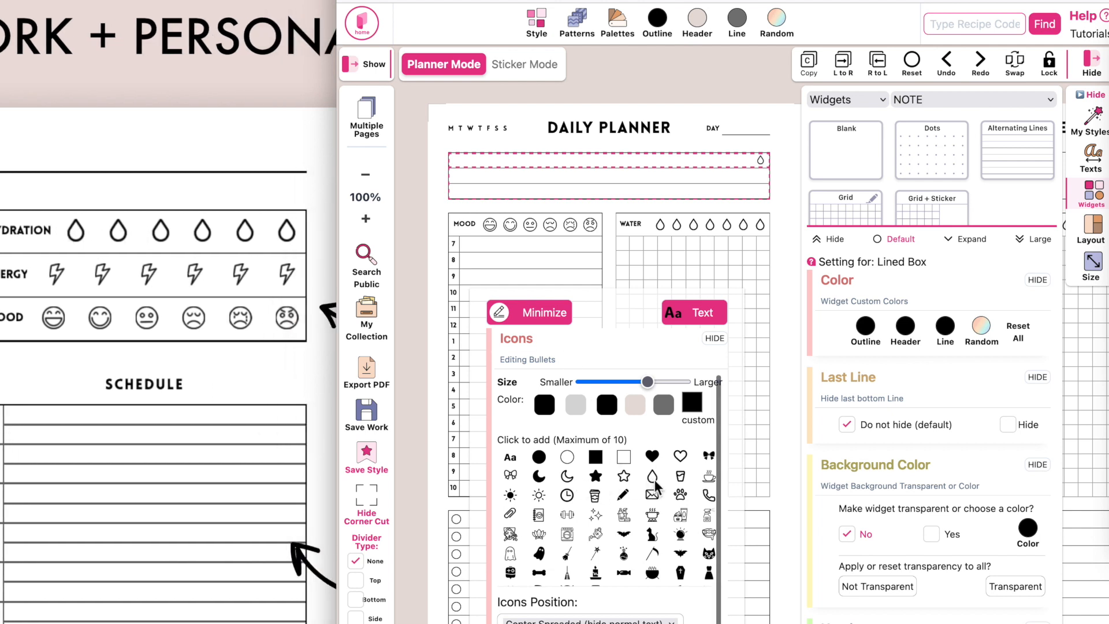
{"action": "left_click", "coordinate": [652, 477]}
{"action": "left_click", "coordinate": [652, 477]}
{"action": "left_click", "coordinate": [652, 477]}
- Set the row's icon position to Left side and label its text element HYDRATION
{"action": "scroll", "coordinate": [657, 487], "scroll_direction": "down", "scroll_amount": 5}
{"action": "left_click_drag", "start_coordinate": [739, 547], "coordinate": [829, 410]}
{"action": "left_click_drag", "start_coordinate": [337, 422], "coordinate": [160, 421]}
{"action": "left_click_drag", "start_coordinate": [671, 354], "coordinate": [789, 244]}
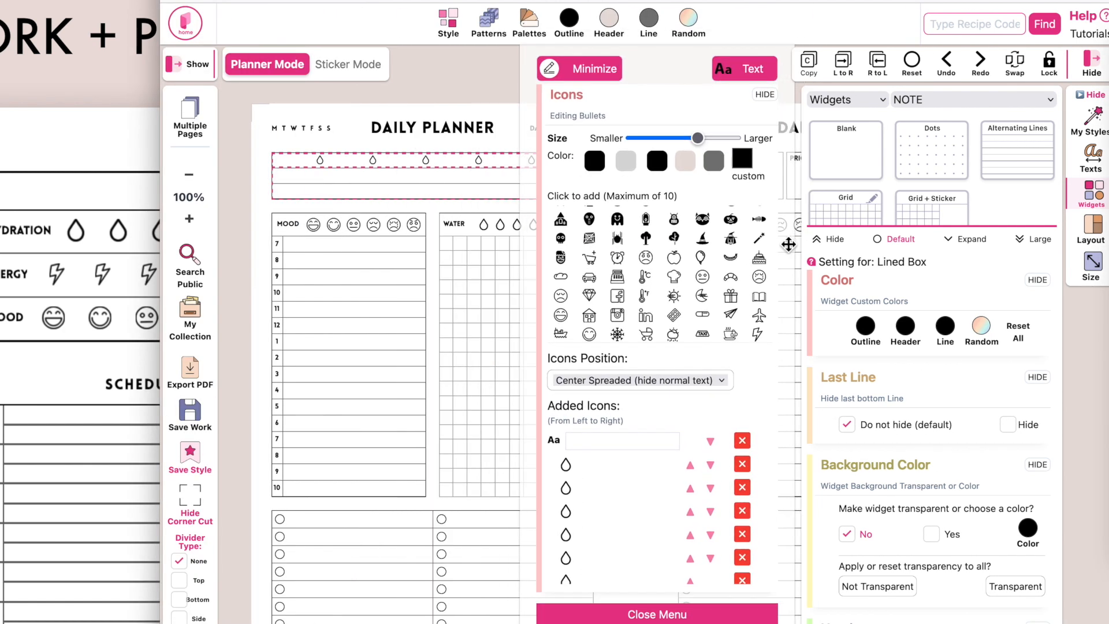
{"action": "left_click", "coordinate": [675, 379]}
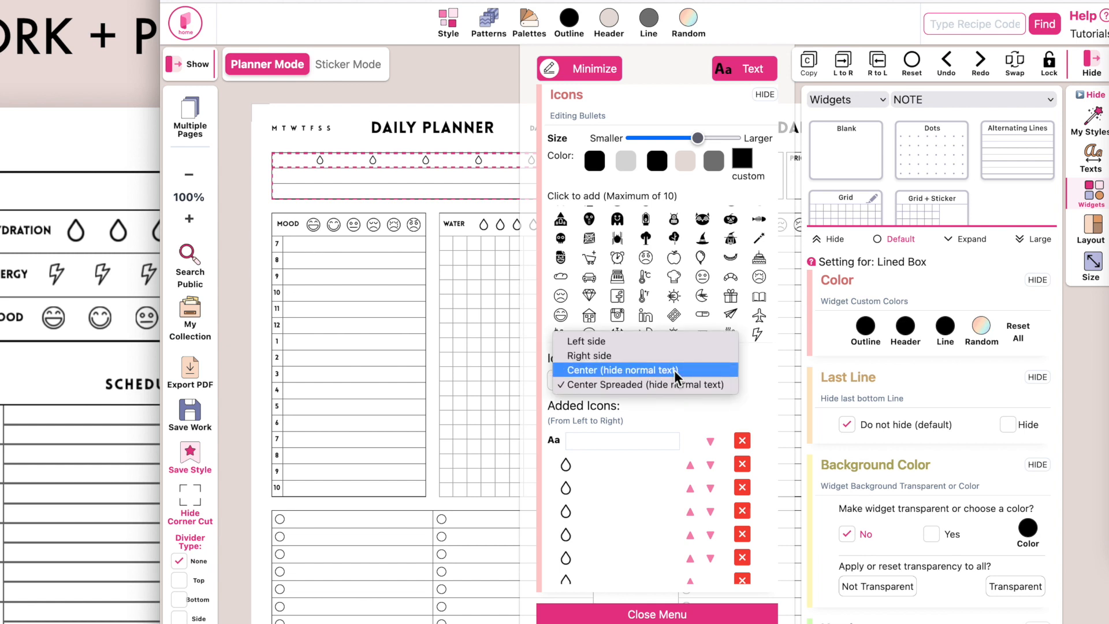
{"action": "left_click", "coordinate": [653, 341]}
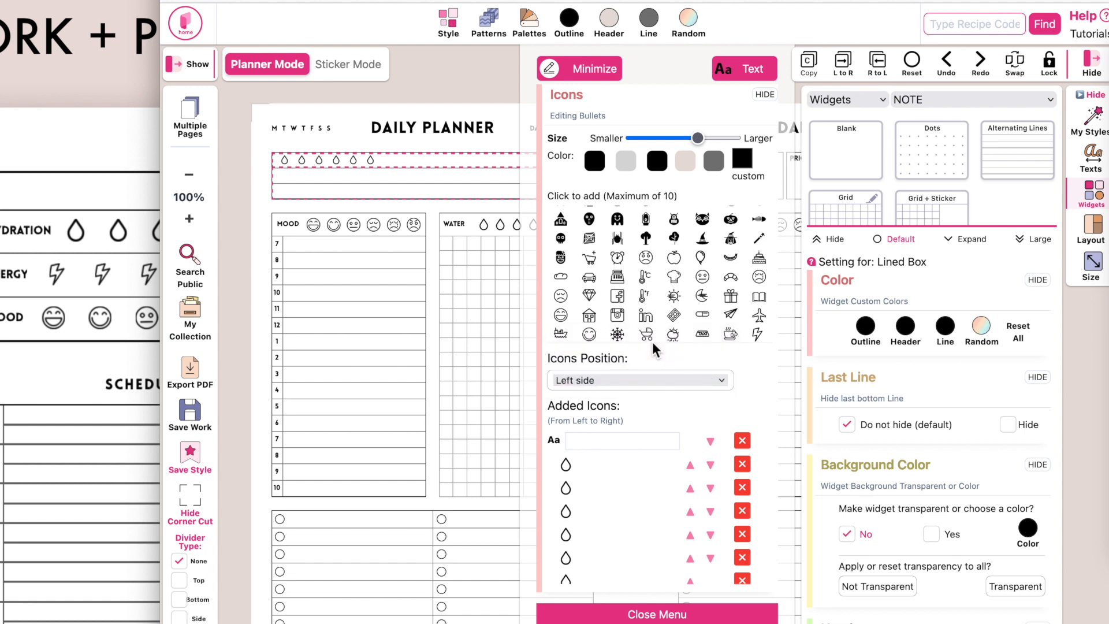
{"action": "left_click", "coordinate": [585, 445]}
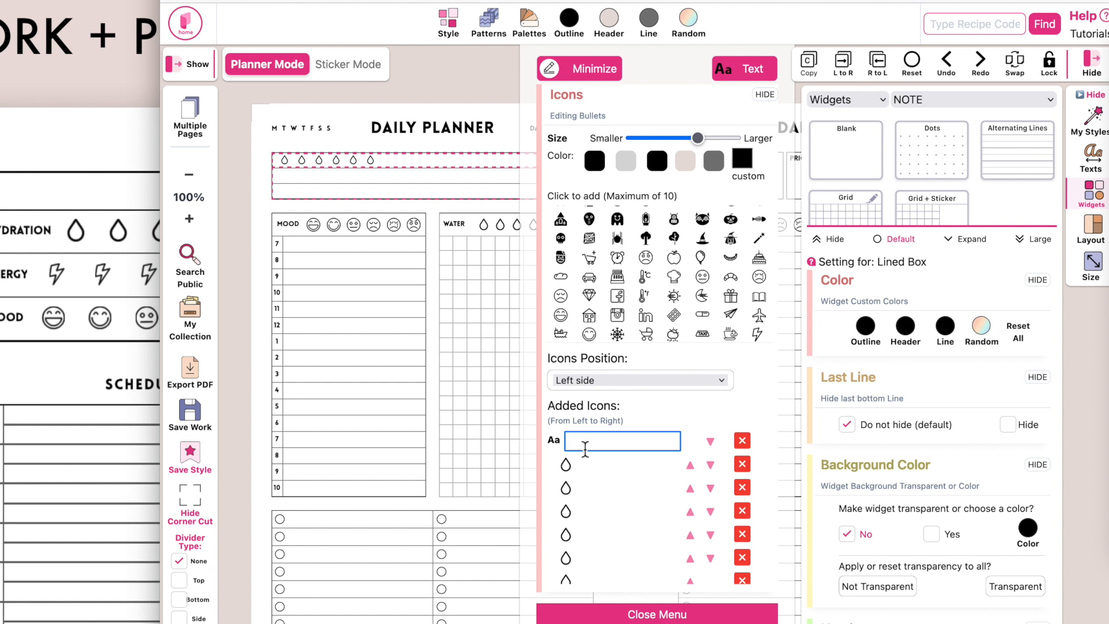
{"action": "type", "text": "HYDRATION"}
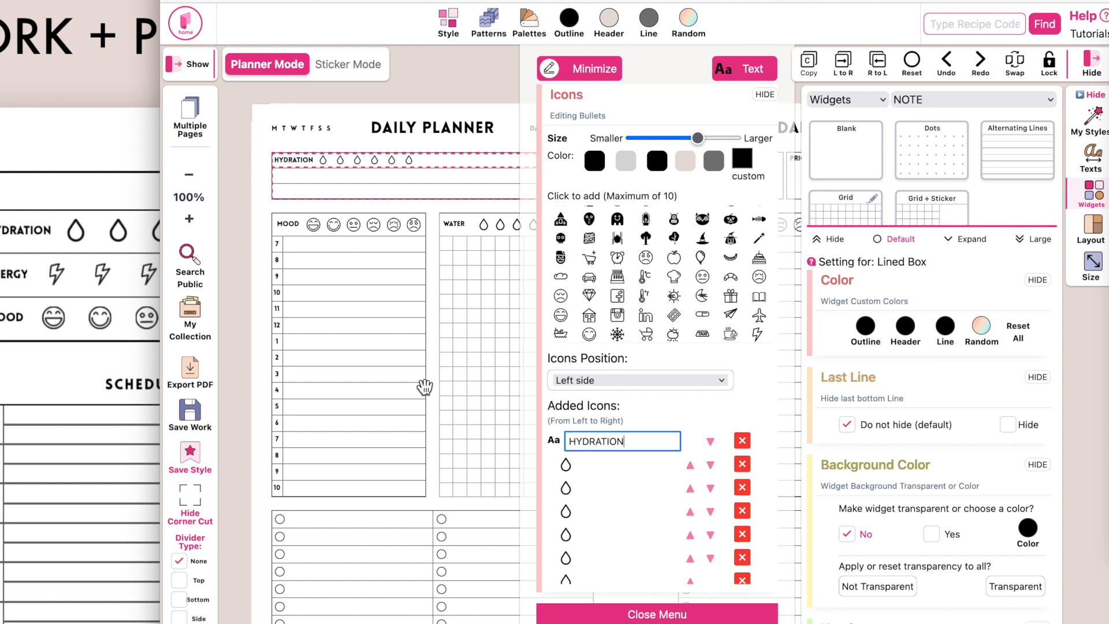
- Uncover the reference tracker beside the planner and shift the icon editor below the lined tracker rows
{"action": "left_click", "coordinate": [425, 185]}
{"action": "left_click", "coordinate": [399, 376]}
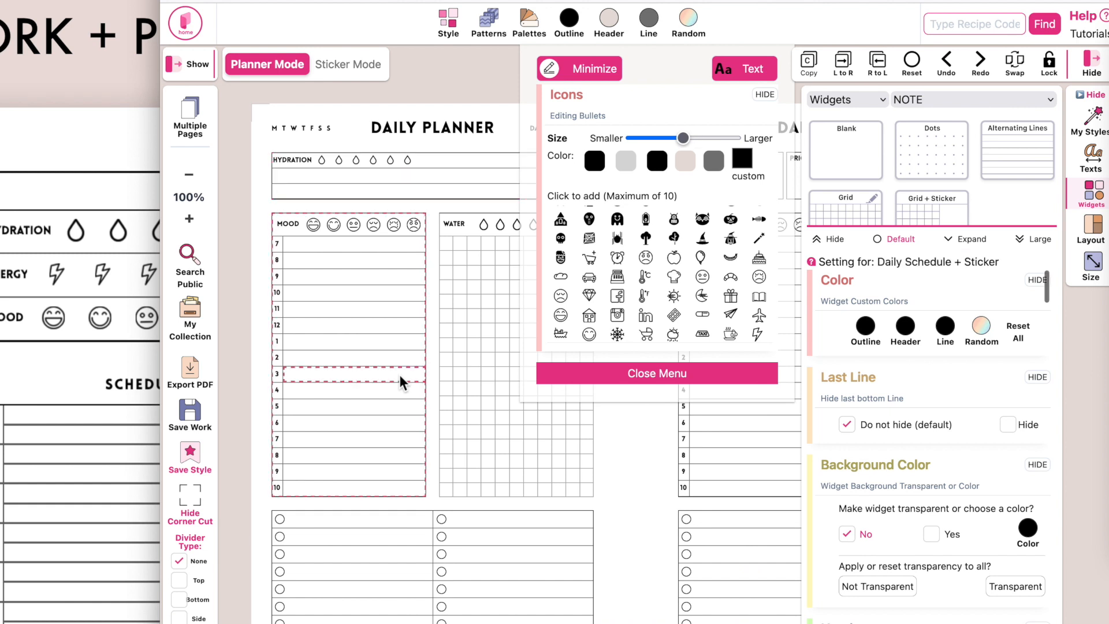
{"action": "scroll", "coordinate": [252, 224], "scroll_direction": "up", "scroll_amount": 3}
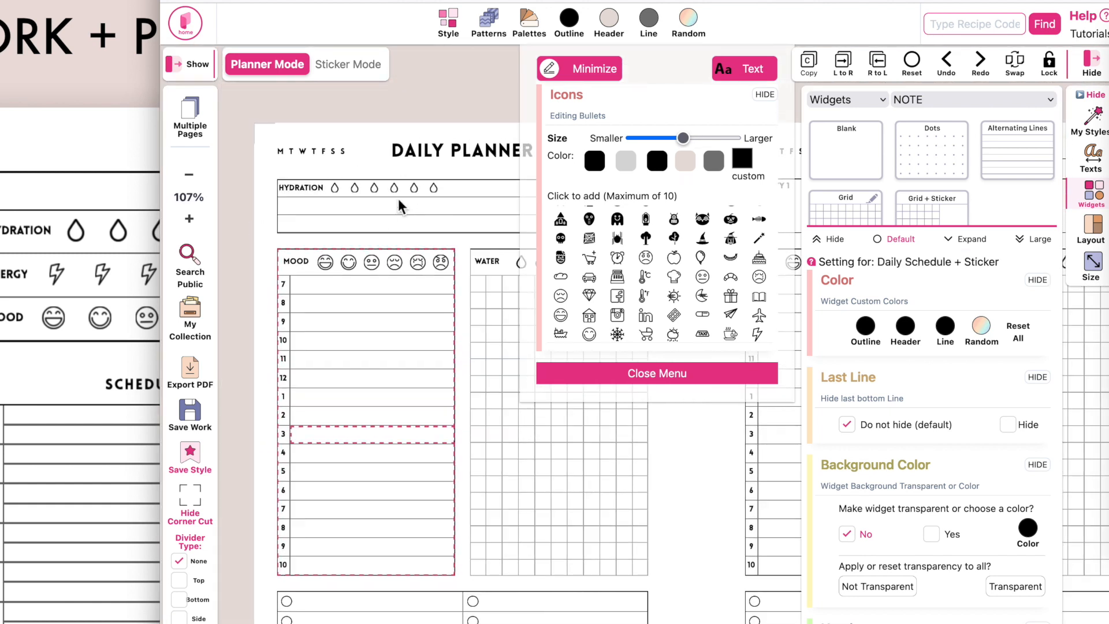
{"action": "left_click_drag", "start_coordinate": [161, 270], "coordinate": [306, 269]}
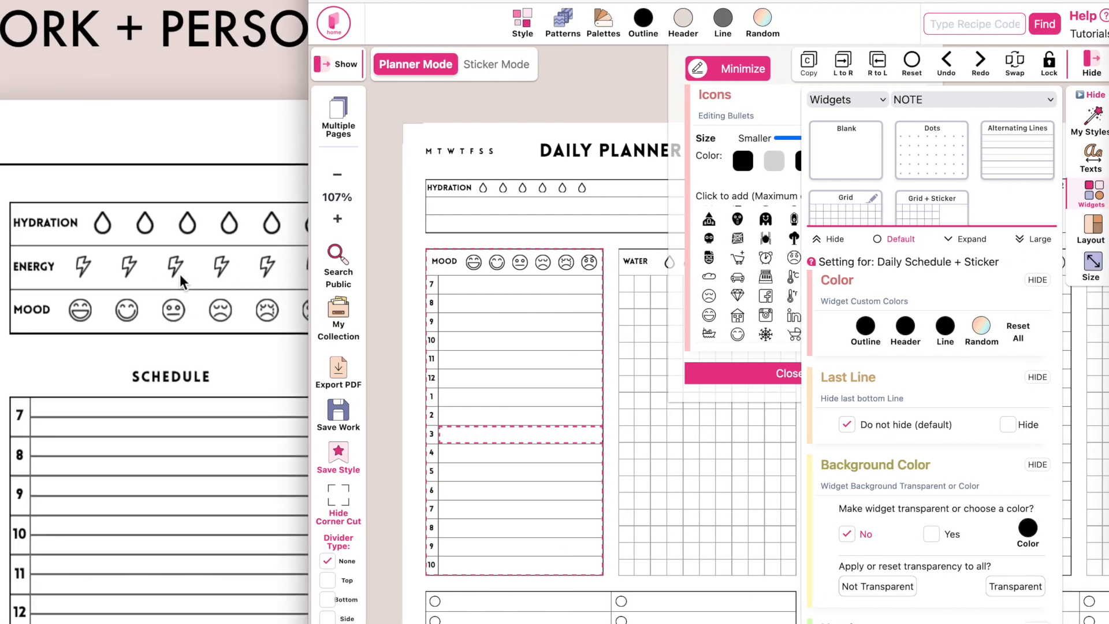
{"action": "left_click_drag", "start_coordinate": [687, 113], "coordinate": [583, 304]}
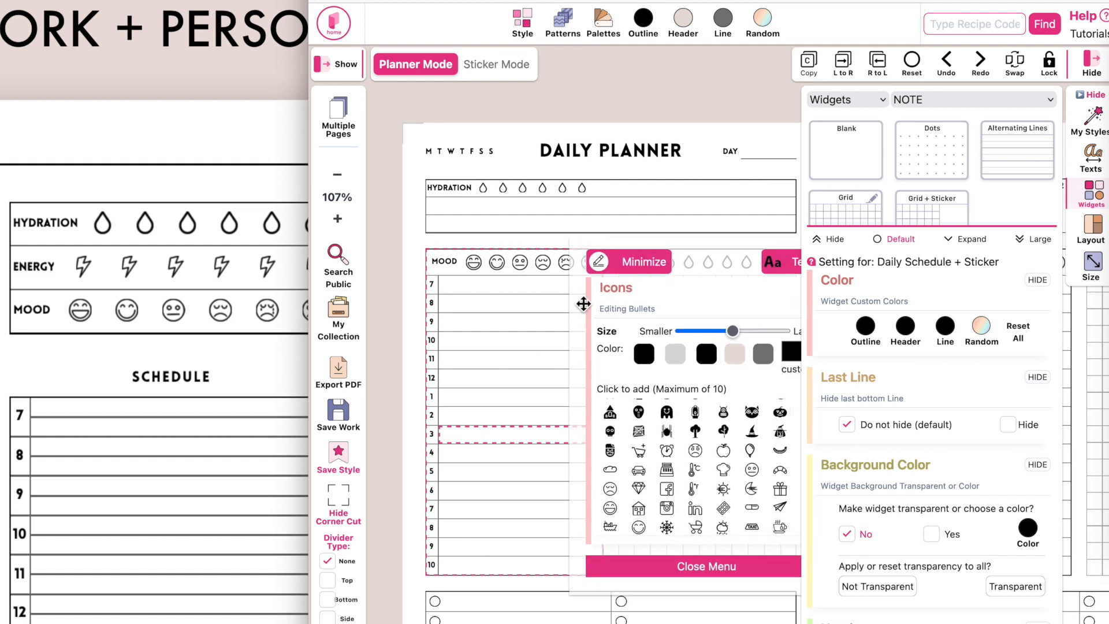
- Add a text element followed by six lightning bolt icons to the second tracker row
{"action": "left_click", "coordinate": [486, 220]}
{"action": "scroll", "coordinate": [613, 428], "scroll_direction": "up", "scroll_amount": 3}
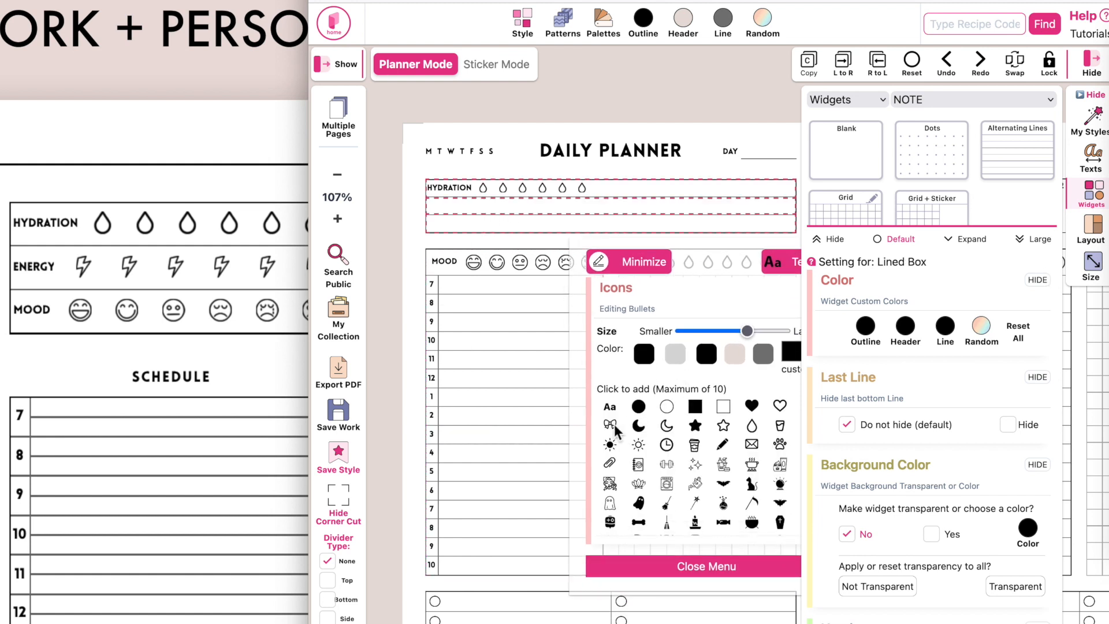
{"action": "left_click", "coordinate": [611, 408]}
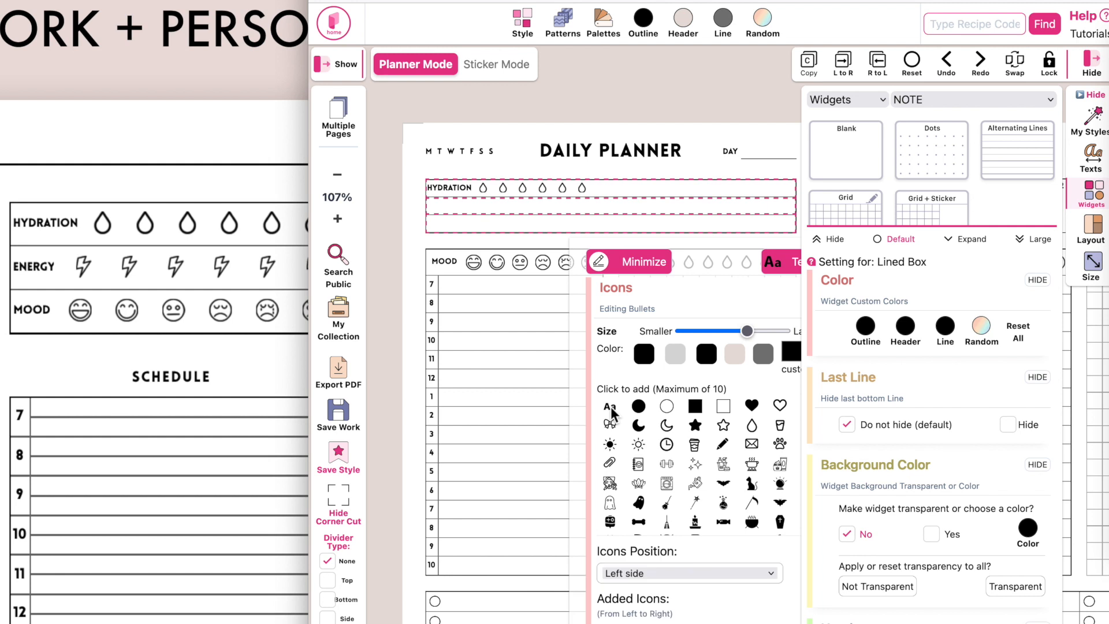
{"action": "left_click_drag", "start_coordinate": [584, 409], "coordinate": [476, 394]}
{"action": "scroll", "coordinate": [623, 505], "scroll_direction": "down", "scroll_amount": 5}
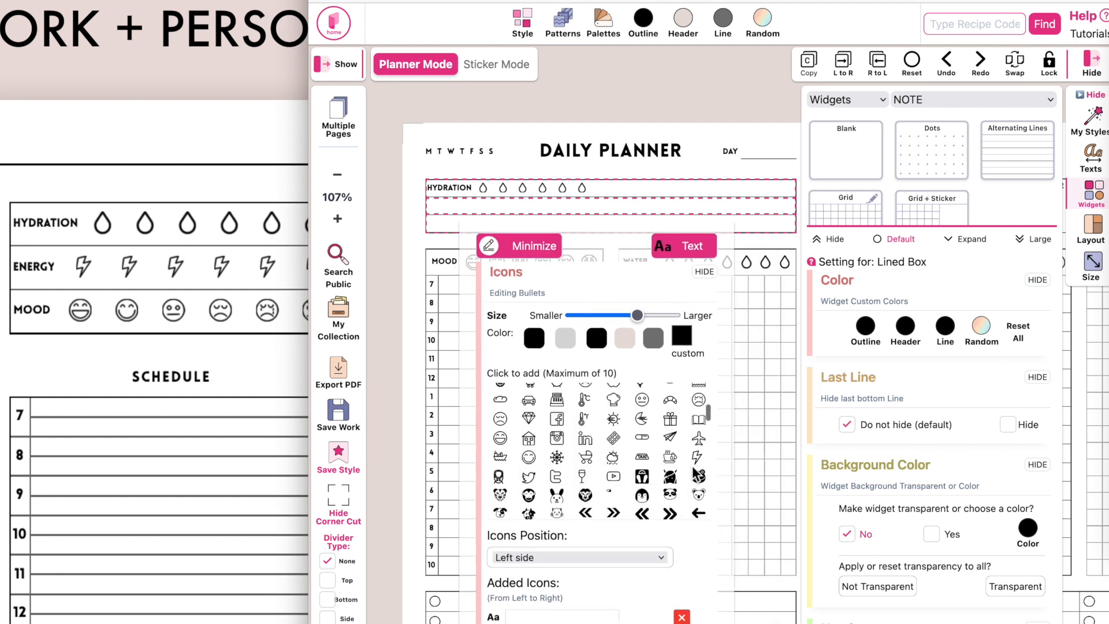
{"action": "left_click", "coordinate": [697, 458]}
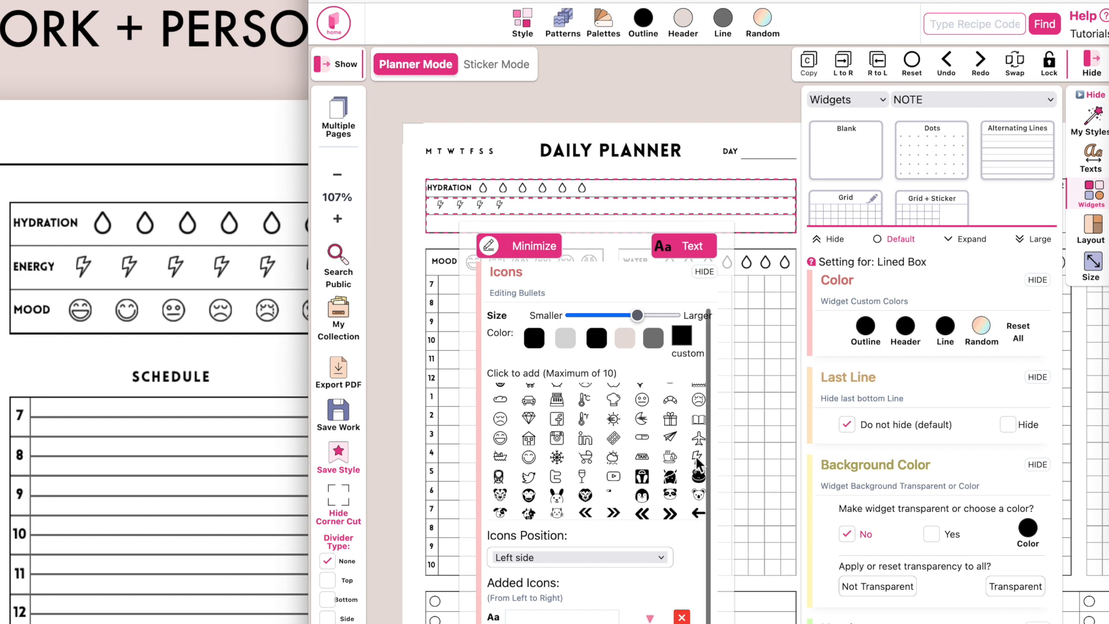
{"action": "left_click", "coordinate": [697, 457]}
{"action": "left_click", "coordinate": [696, 458]}
- Label the second row's text element ENERGY and reposition the icon editor beside the row labels
{"action": "scroll", "coordinate": [601, 523], "scroll_direction": "down", "scroll_amount": 1}
{"action": "left_click_drag", "start_coordinate": [732, 392], "coordinate": [778, 270]}
{"action": "left_click", "coordinate": [583, 490]}
{"action": "type", "text": "ENERGY"}
{"action": "left_click_drag", "start_coordinate": [521, 195], "coordinate": [546, 226]}
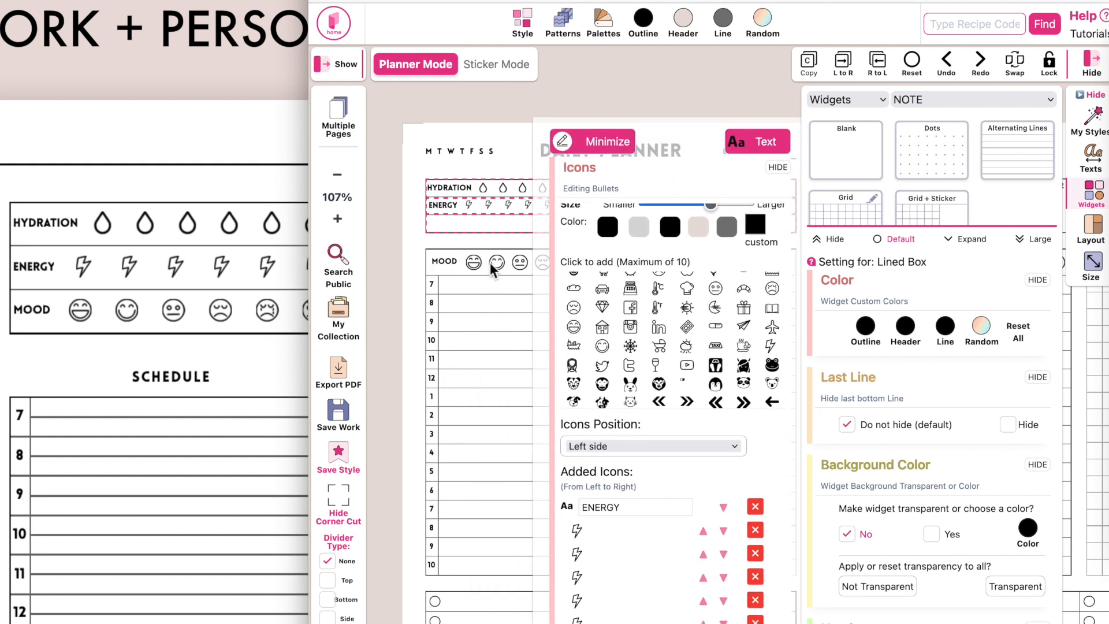
- Add a text element to the third tracker row and label it MOOD
{"action": "left_click", "coordinate": [475, 222]}
{"action": "scroll", "coordinate": [603, 399], "scroll_direction": "up", "scroll_amount": 5}
{"action": "left_click", "coordinate": [573, 289]}
{"action": "left_click", "coordinate": [617, 514]}
{"action": "type", "text": "MOOD"}
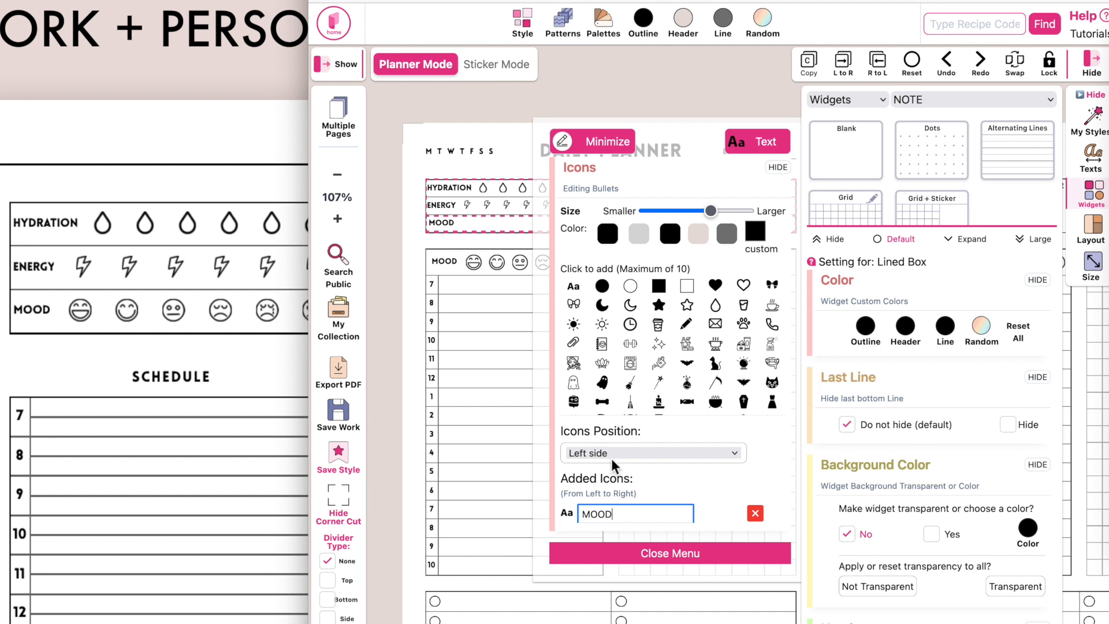
- Add six mood face icons to the third row, ordered from laughing to saddest, and put the icon editor away
{"action": "scroll", "coordinate": [639, 358], "scroll_direction": "down", "scroll_amount": 3}
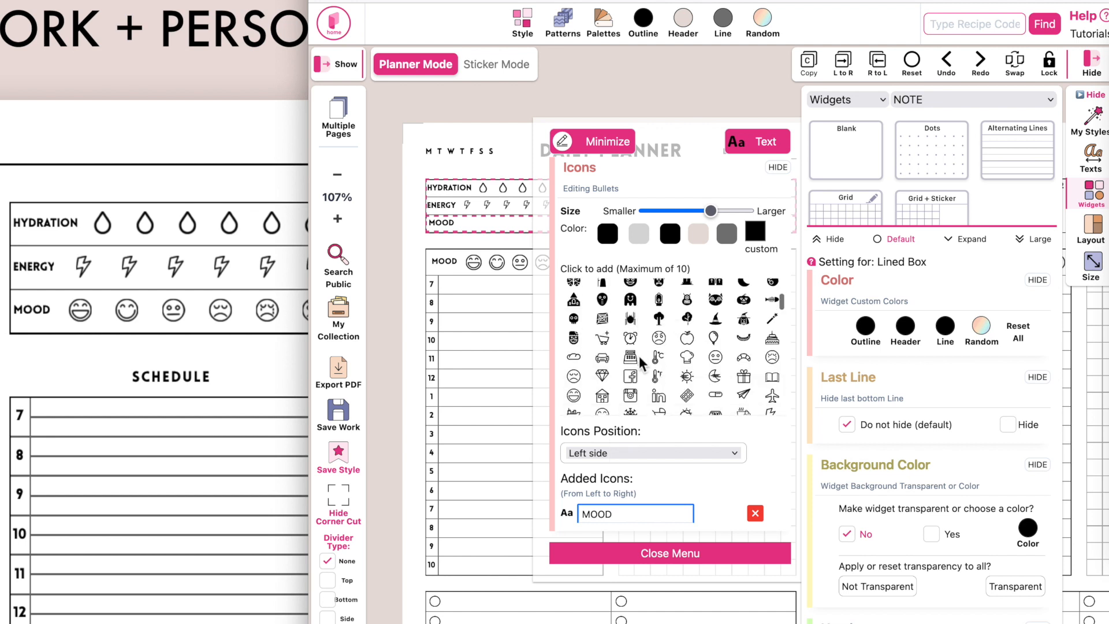
{"action": "scroll", "coordinate": [680, 366], "scroll_direction": "down", "scroll_amount": 1}
{"action": "left_click", "coordinate": [576, 365]}
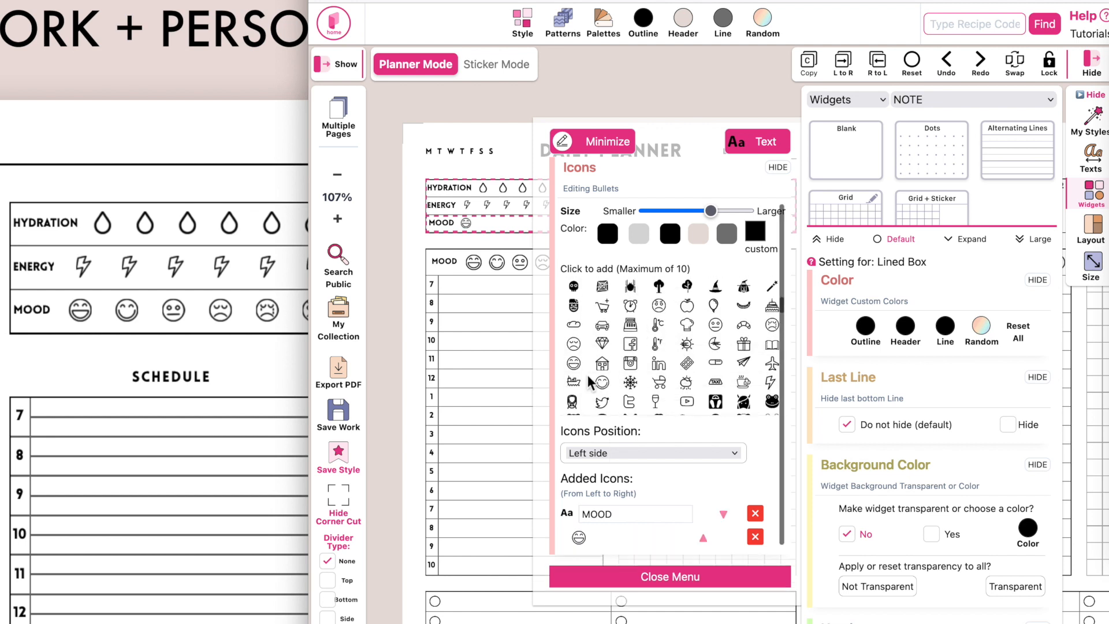
{"action": "left_click", "coordinate": [602, 383]}
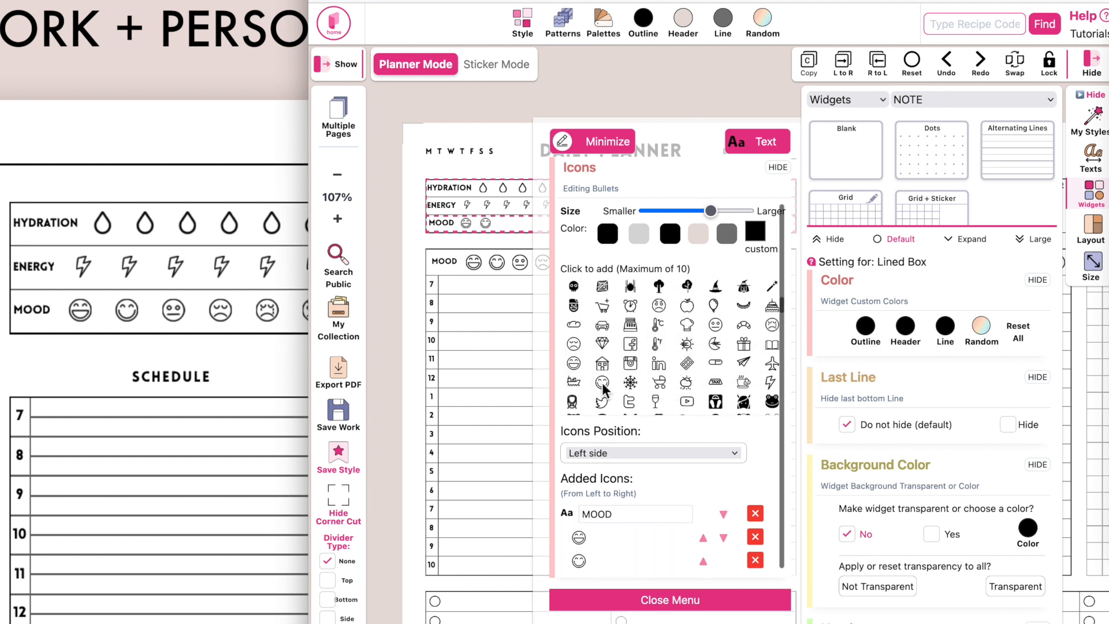
{"action": "left_click", "coordinate": [716, 325]}
{"action": "left_click", "coordinate": [771, 325]}
{"action": "left_click", "coordinate": [771, 330]}
{"action": "scroll", "coordinate": [670, 347], "scroll_direction": "up", "scroll_amount": 1}
{"action": "left_click", "coordinate": [660, 327]}
{"action": "left_click", "coordinate": [612, 142]}
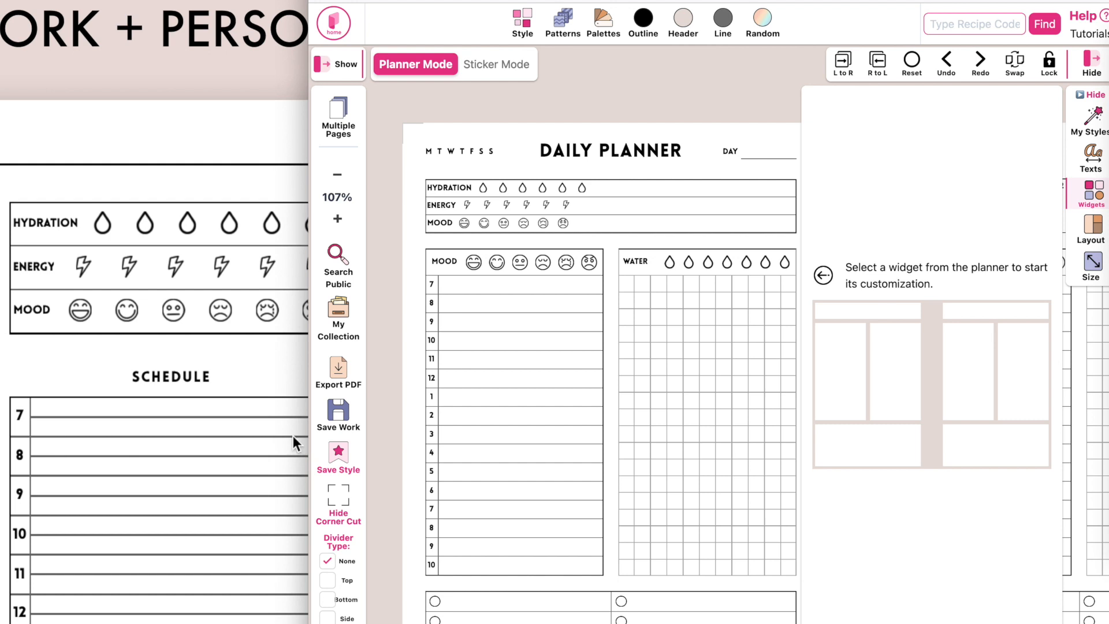
- Switch to the design document and review the daily planner ideas from Functional Work Daily down to Busy Day Planner
{"action": "left_click", "coordinate": [259, 412]}
{"action": "scroll", "coordinate": [259, 413], "scroll_direction": "down", "scroll_amount": 3}
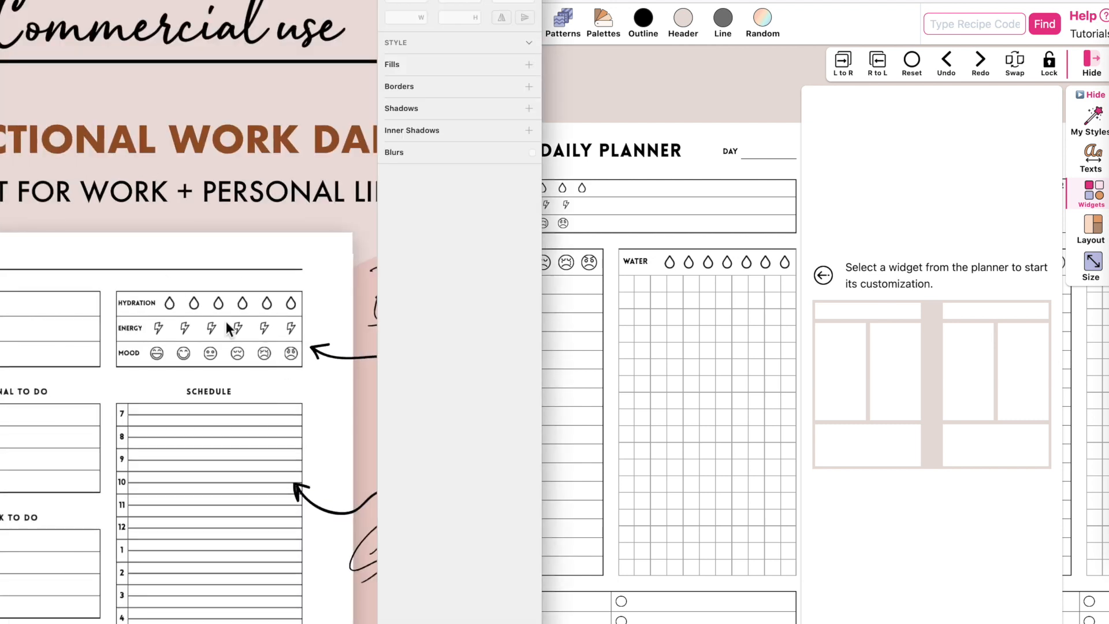
{"action": "scroll", "coordinate": [192, 324], "scroll_direction": "down", "scroll_amount": 3}
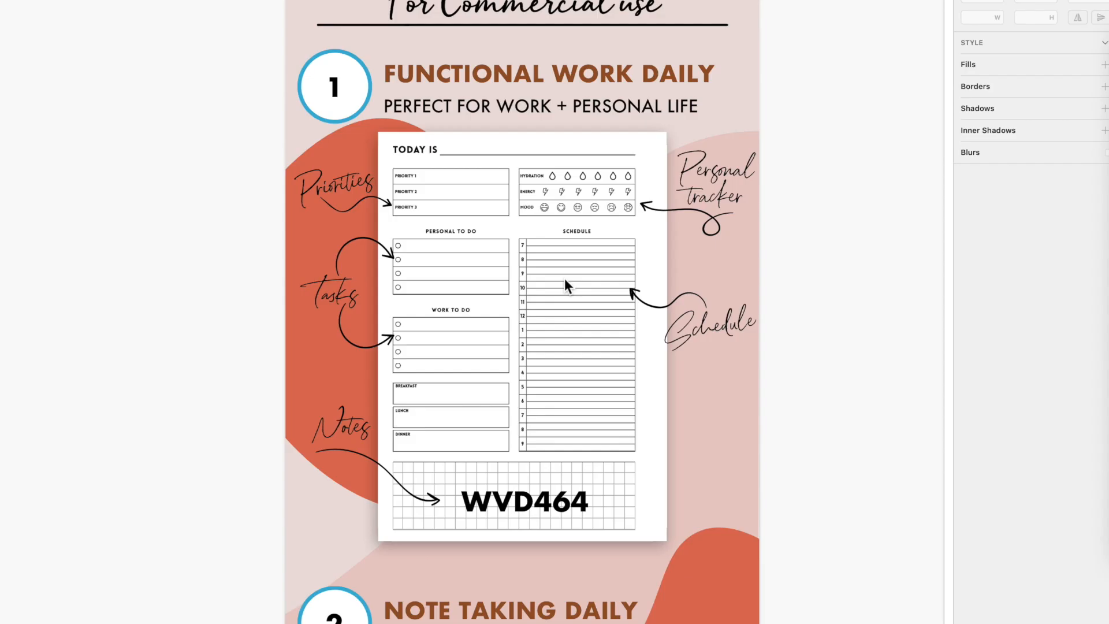
{"action": "scroll", "coordinate": [564, 278], "scroll_direction": "down", "scroll_amount": 2}
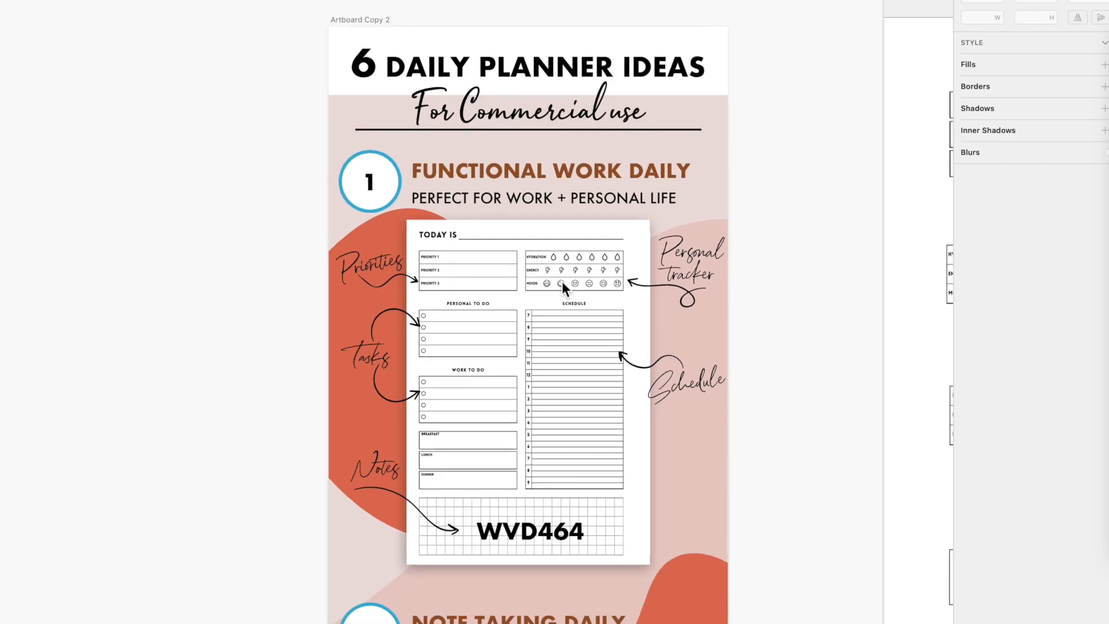
{"action": "scroll", "coordinate": [563, 282], "scroll_direction": "up", "scroll_amount": 2}
{"action": "scroll", "coordinate": [342, 394], "scroll_direction": "down", "scroll_amount": 3}
{"action": "scroll", "coordinate": [342, 394], "scroll_direction": "down", "scroll_amount": 5}
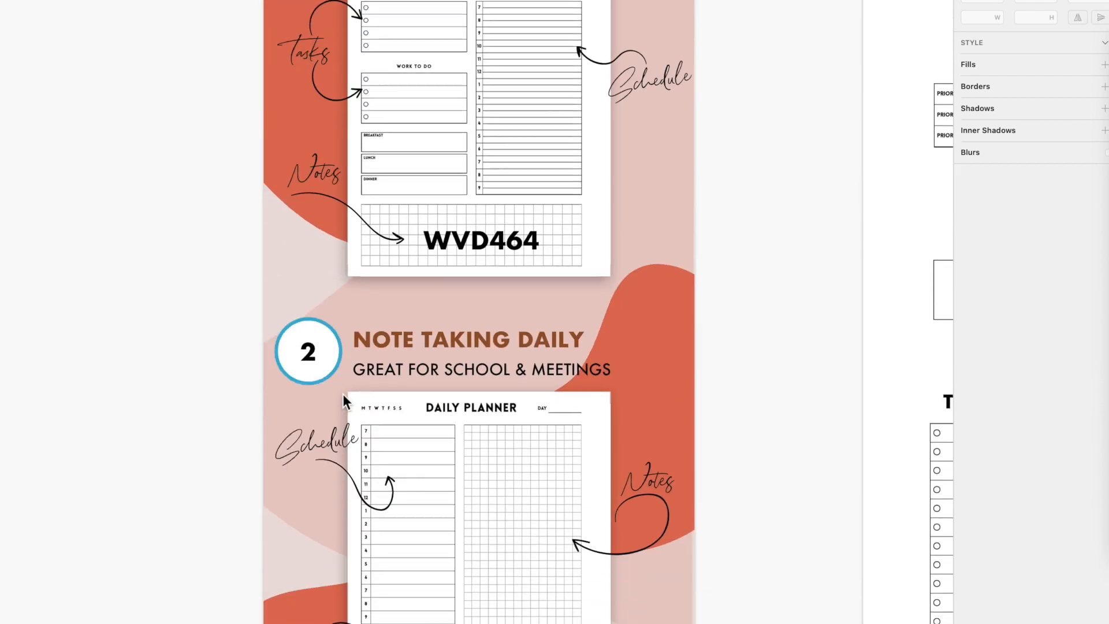
{"action": "scroll", "coordinate": [343, 402], "scroll_direction": "down", "scroll_amount": 4}
{"action": "scroll", "coordinate": [344, 401], "scroll_direction": "down", "scroll_amount": 5}
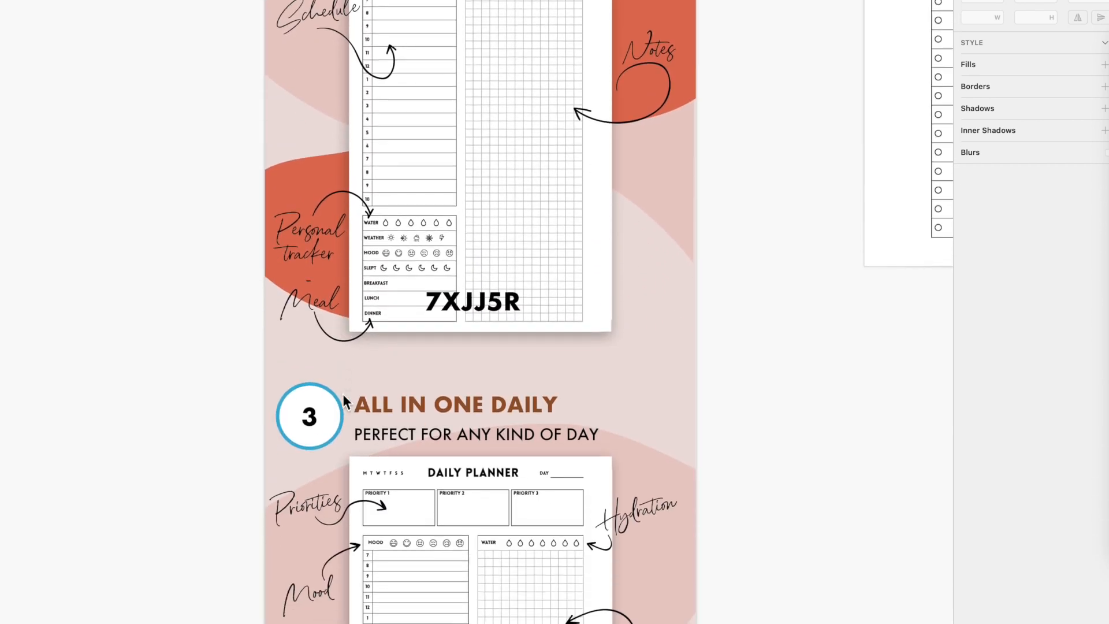
{"action": "scroll", "coordinate": [343, 402], "scroll_direction": "down", "scroll_amount": 1}
{"action": "scroll", "coordinate": [343, 397], "scroll_direction": "down", "scroll_amount": 6}
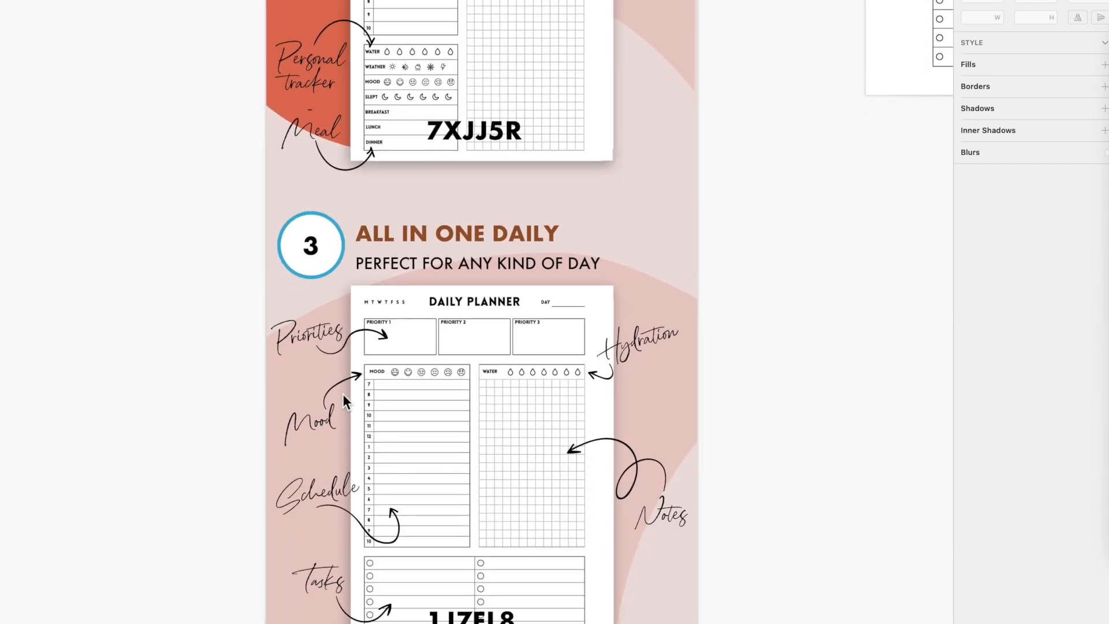
{"action": "scroll", "coordinate": [343, 396], "scroll_direction": "down", "scroll_amount": 3}
{"action": "scroll", "coordinate": [343, 396], "scroll_direction": "down", "scroll_amount": 5}
{"action": "scroll", "coordinate": [342, 394], "scroll_direction": "down", "scroll_amount": 2}
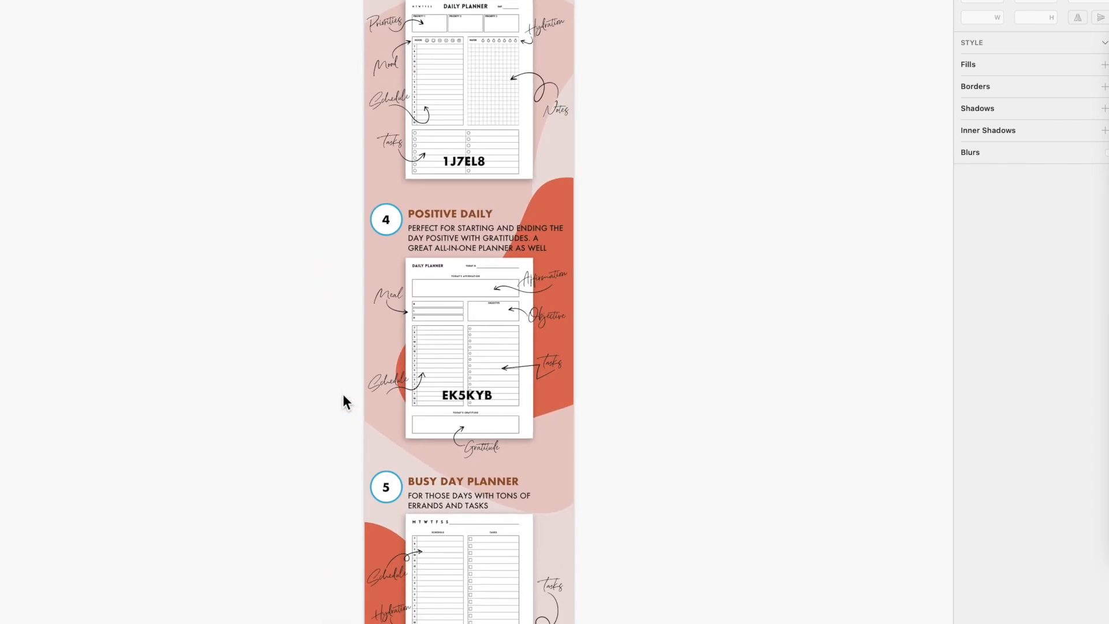
- Examine the Widgets Used for Dailies artboard to see which widget builds each planner section
{"action": "scroll", "coordinate": [342, 394], "scroll_direction": "right", "scroll_amount": 7}
{"action": "scroll", "coordinate": [342, 394], "scroll_direction": "up", "scroll_amount": 20}
{"action": "scroll", "coordinate": [342, 394], "scroll_direction": "up", "scroll_amount": 3}
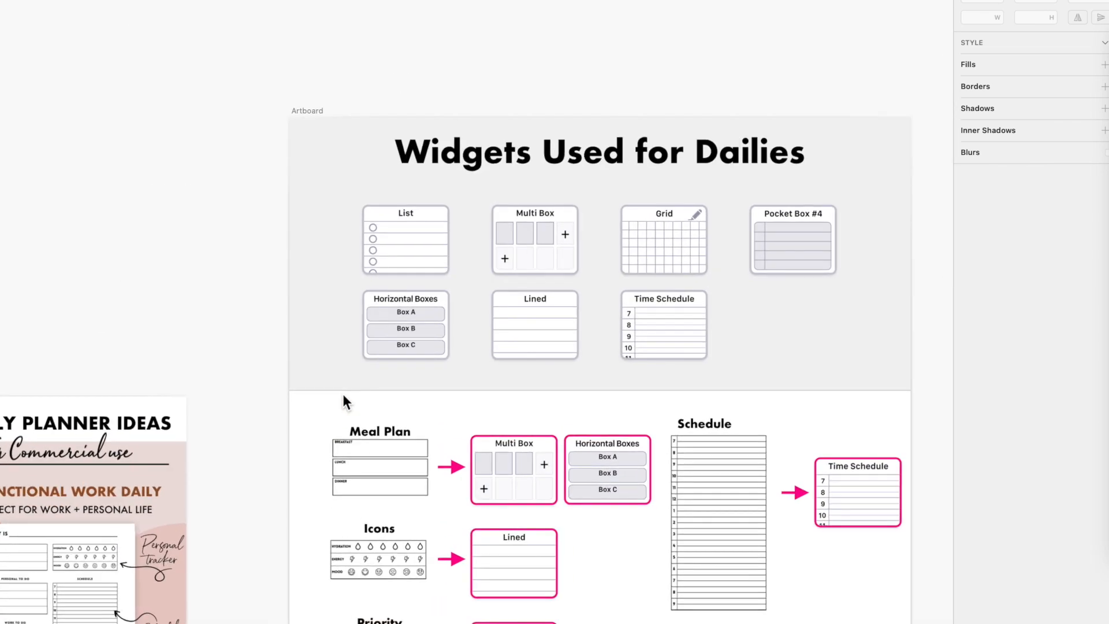
{"action": "scroll", "coordinate": [342, 394], "scroll_direction": "right", "scroll_amount": 3}
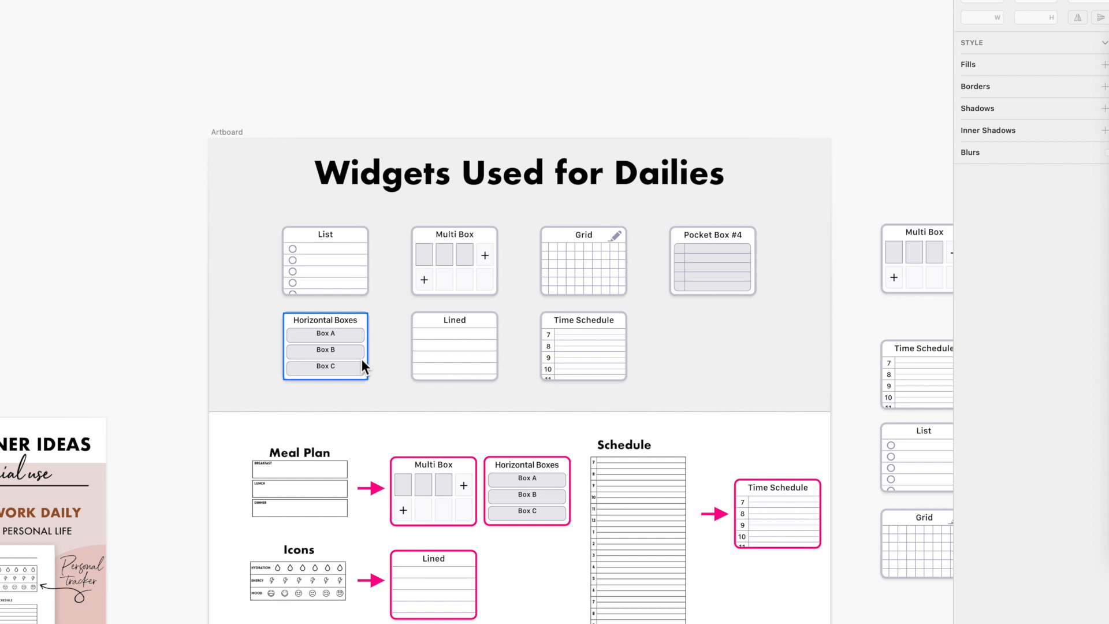